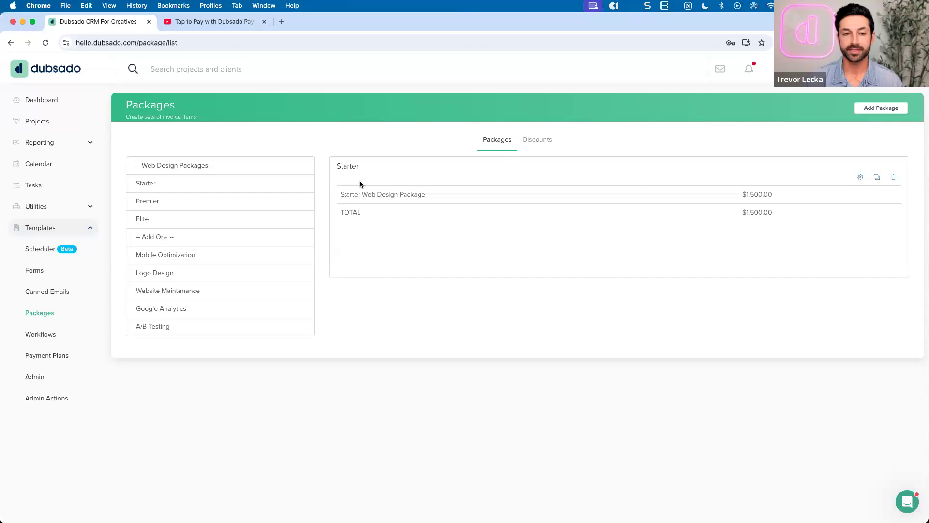
Compare the Premier, Elite and Starter packages, then open Starter's $1,500.00 package for editing
click(283, 199)
click(269, 218)
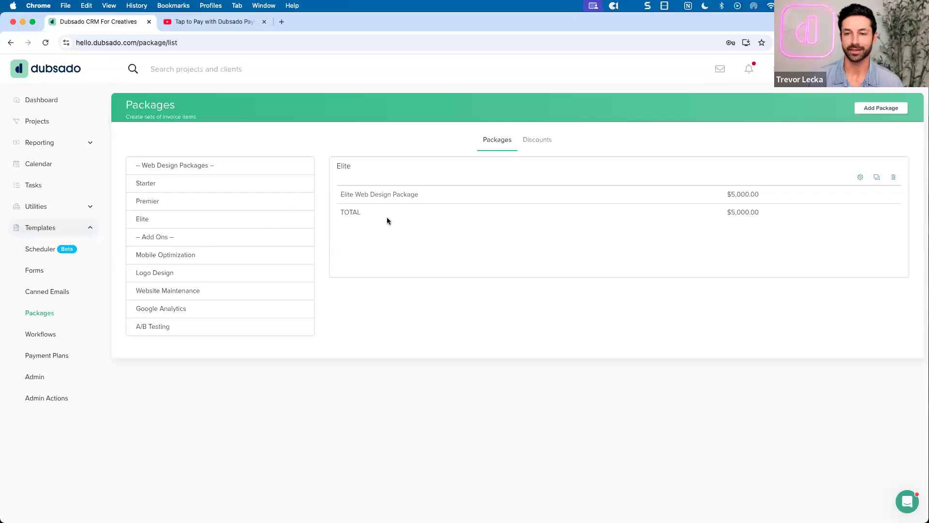
click(266, 188)
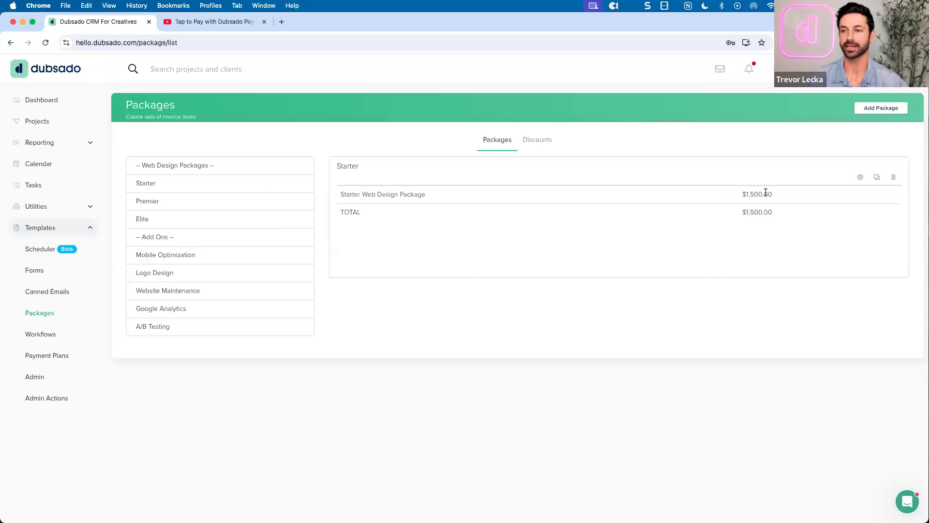
click(858, 178)
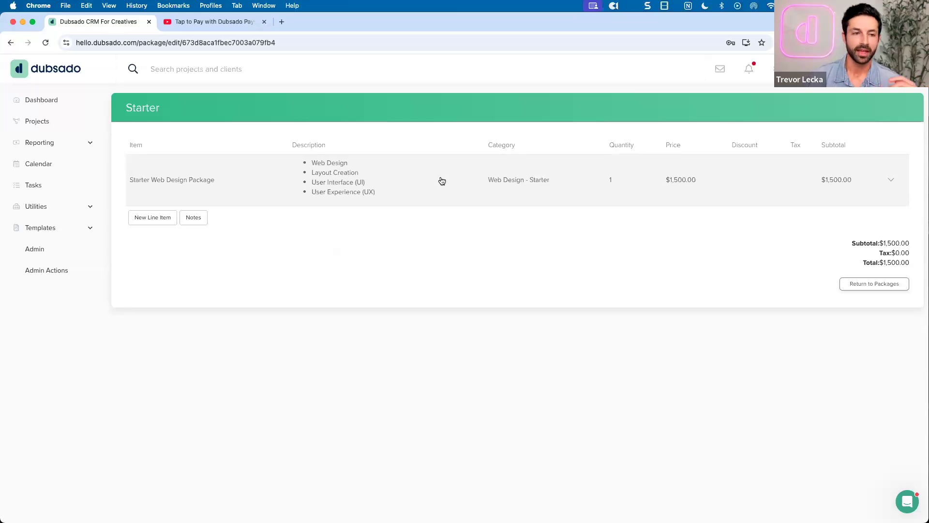
Create a new package with an empty line item, leaving 'No Package Name' in the Packages list
click(11, 43)
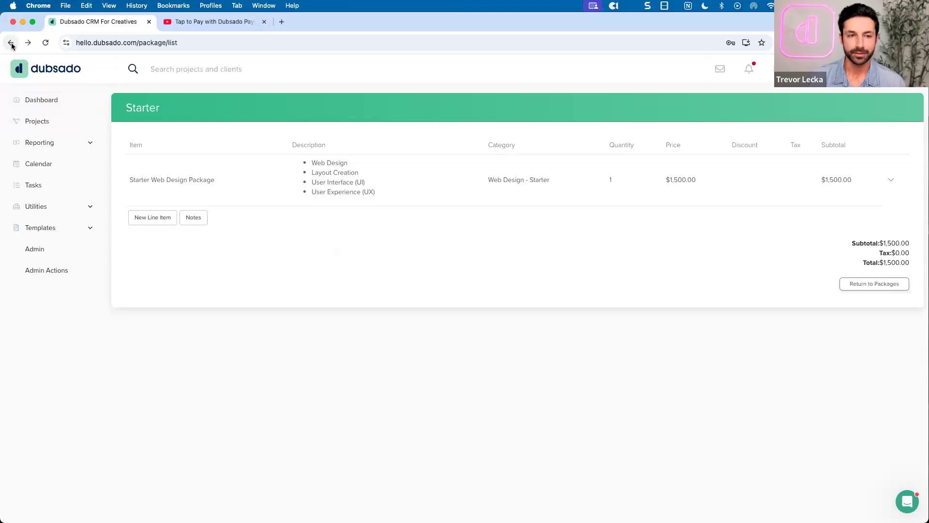
click(880, 108)
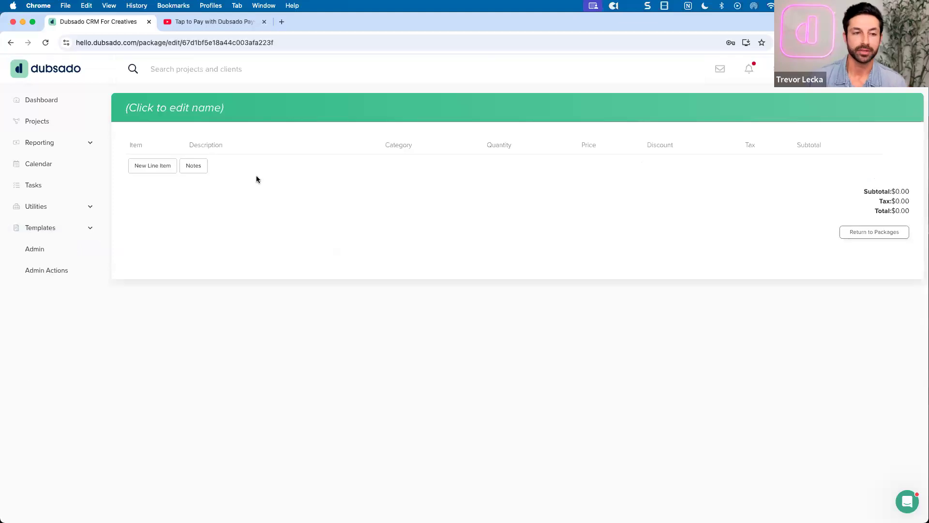
click(154, 168)
click(174, 189)
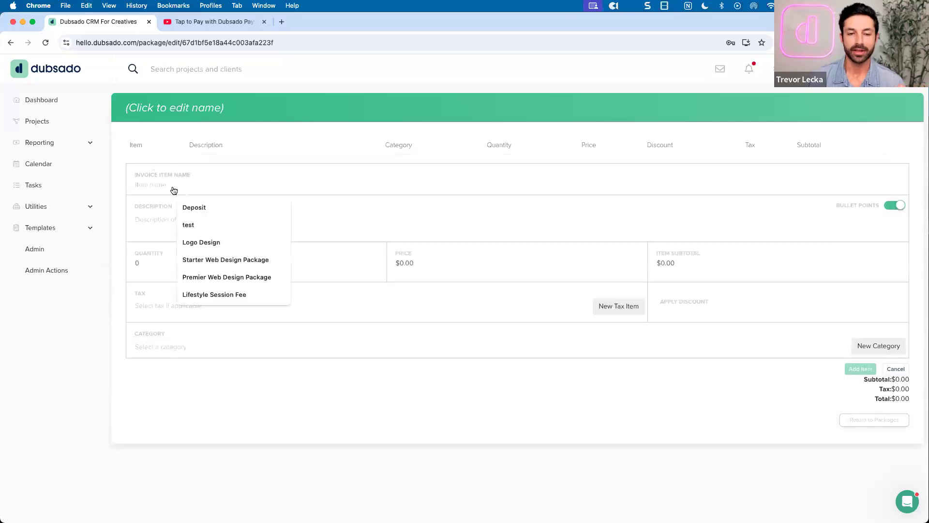
click(320, 220)
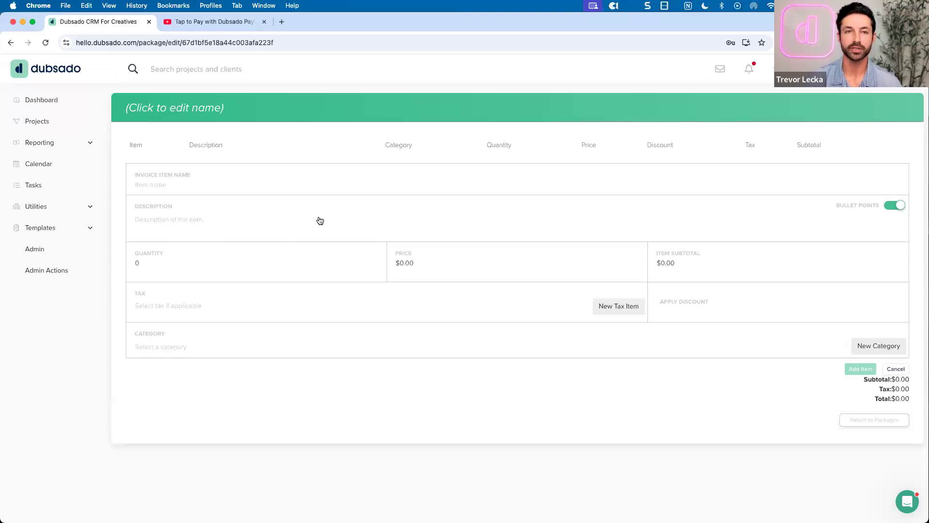
click(320, 220)
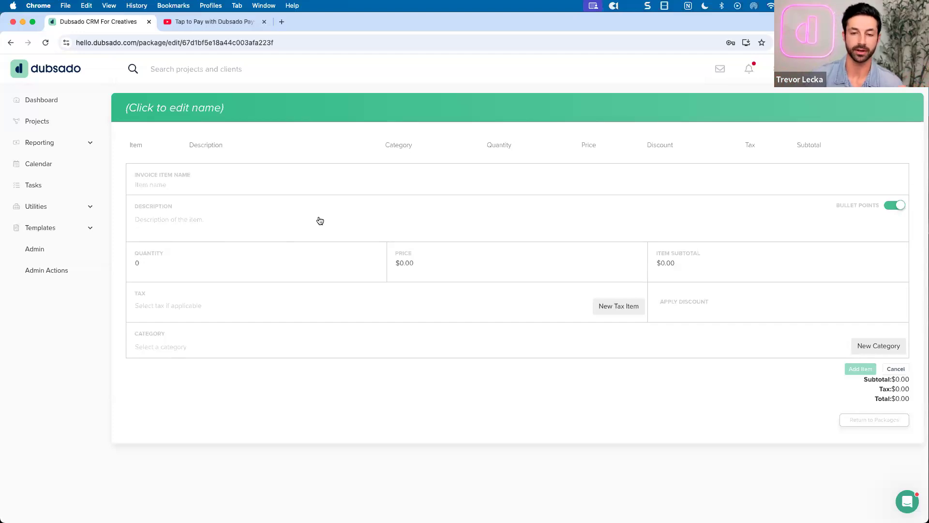
click(68, 228)
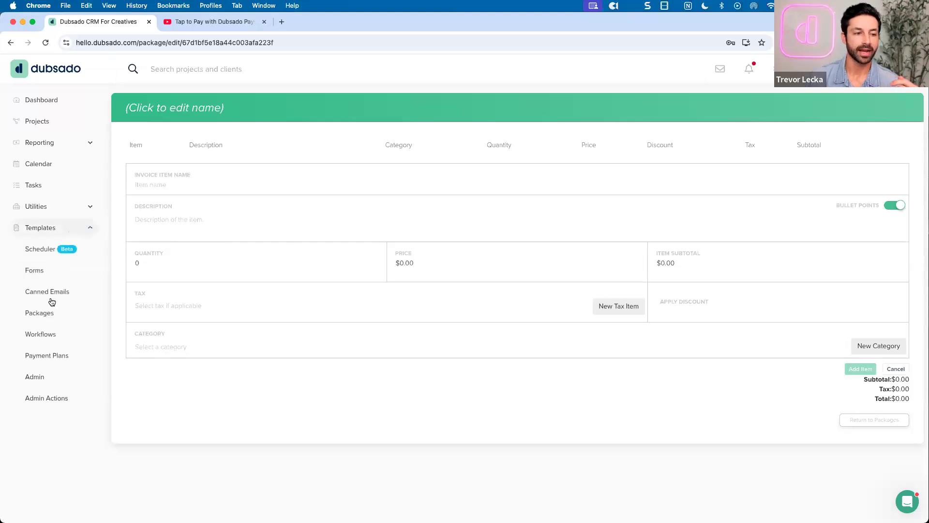
click(47, 312)
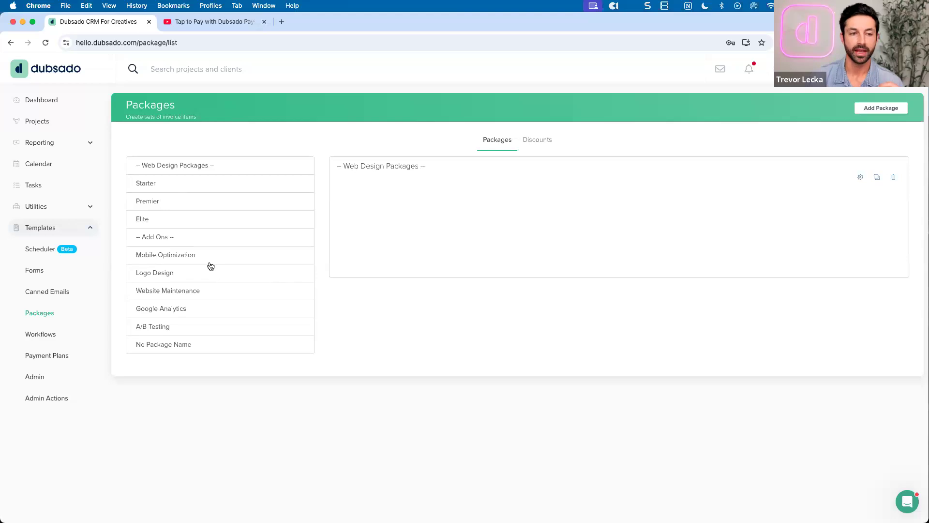
Check the Mobile Optimization, Logo Design and Website Maintenance add-ons, then reselect Starter ($1,500.00)
click(209, 262)
click(209, 274)
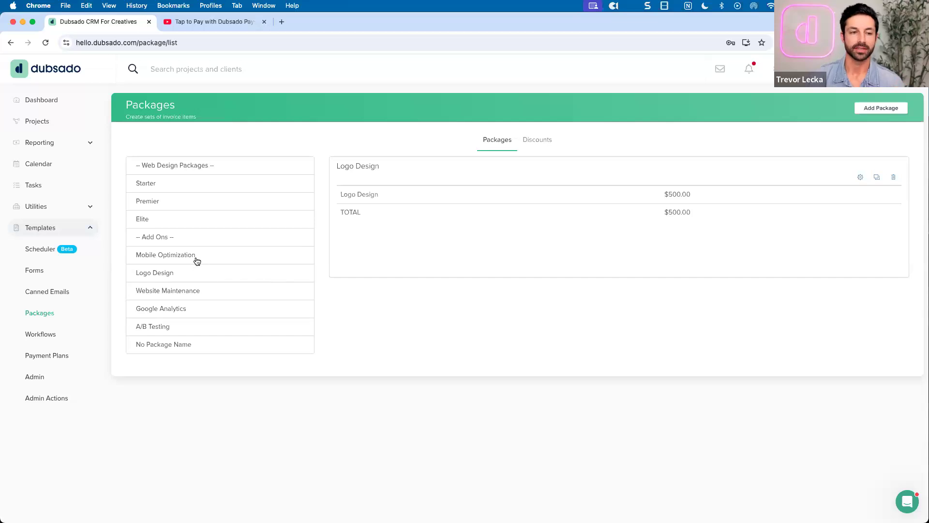
click(196, 293)
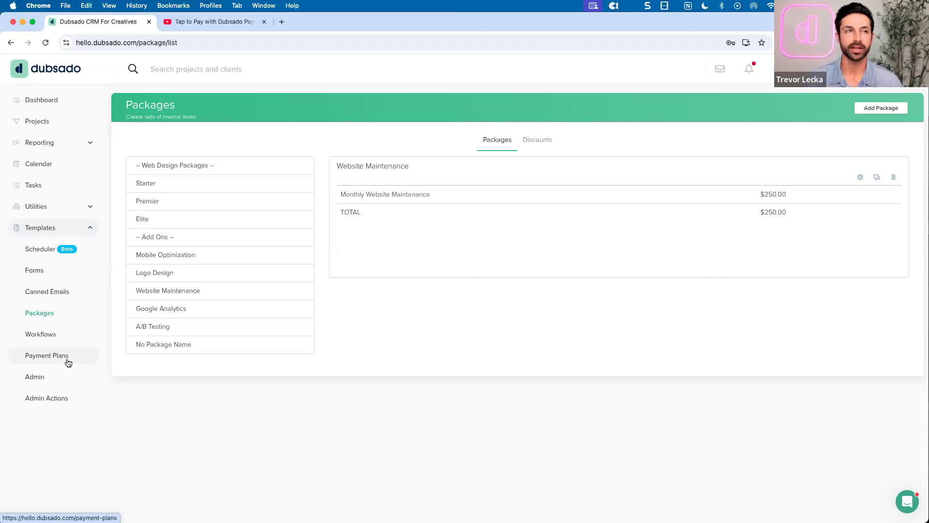
click(209, 188)
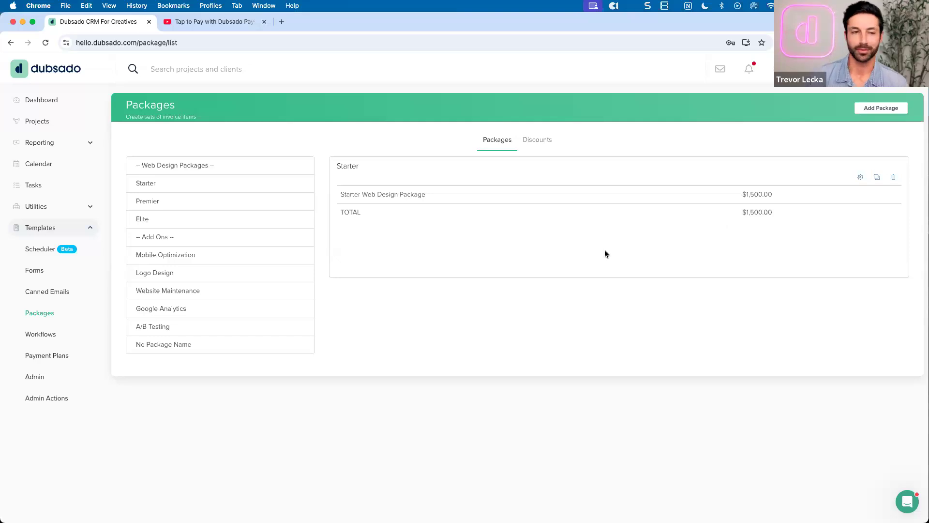
click(223, 172)
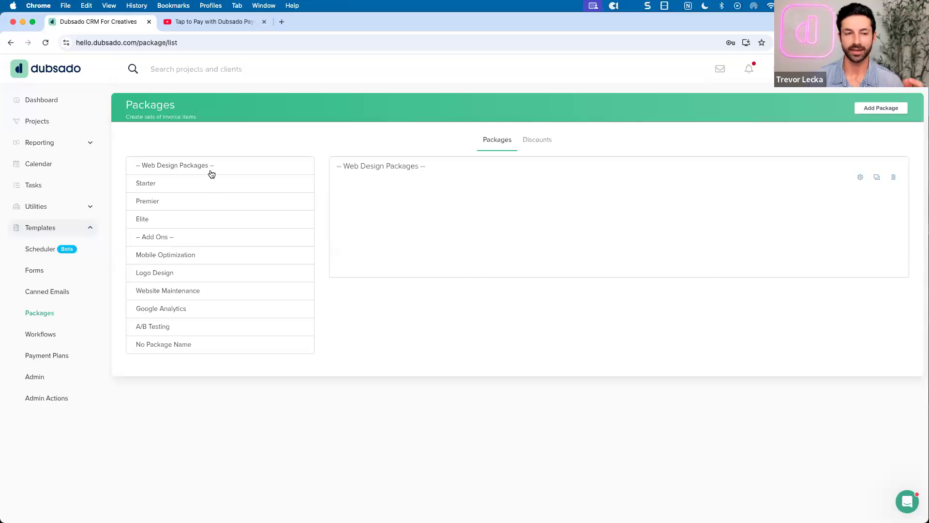
click(213, 235)
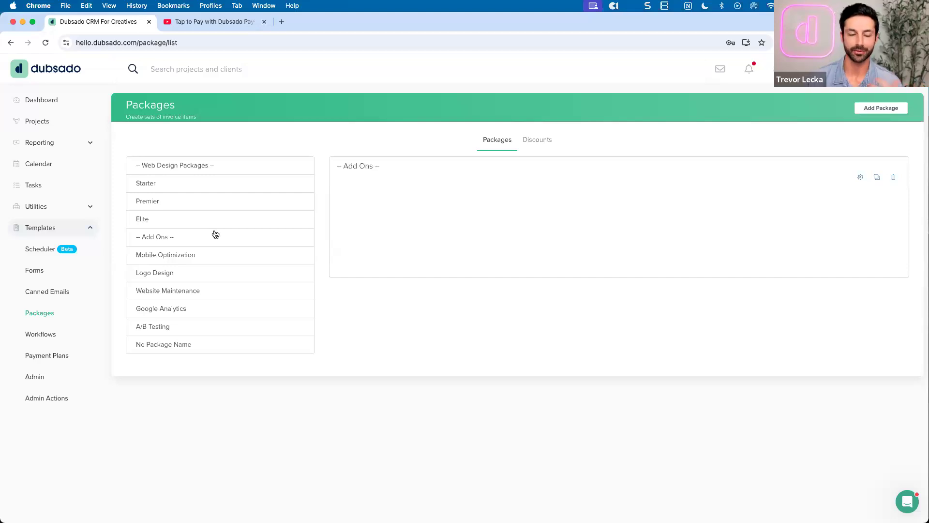
click(184, 167)
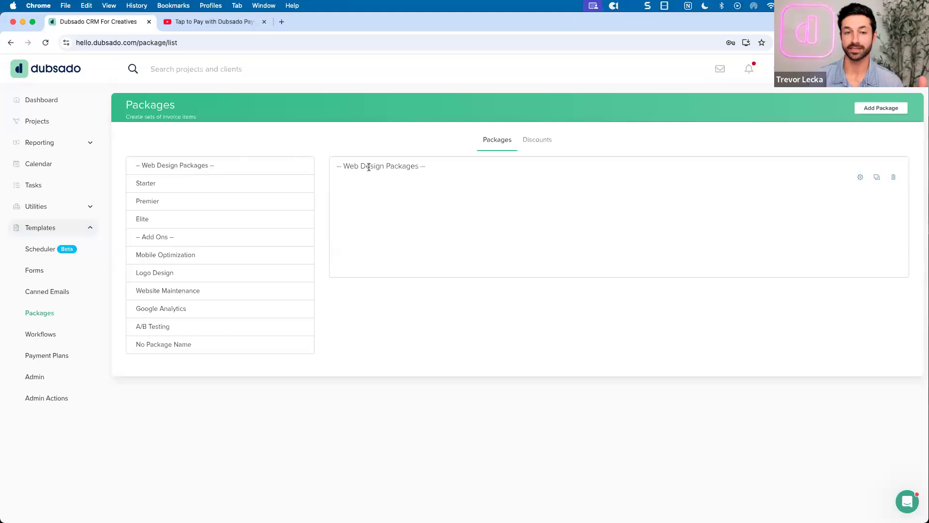
click(860, 177)
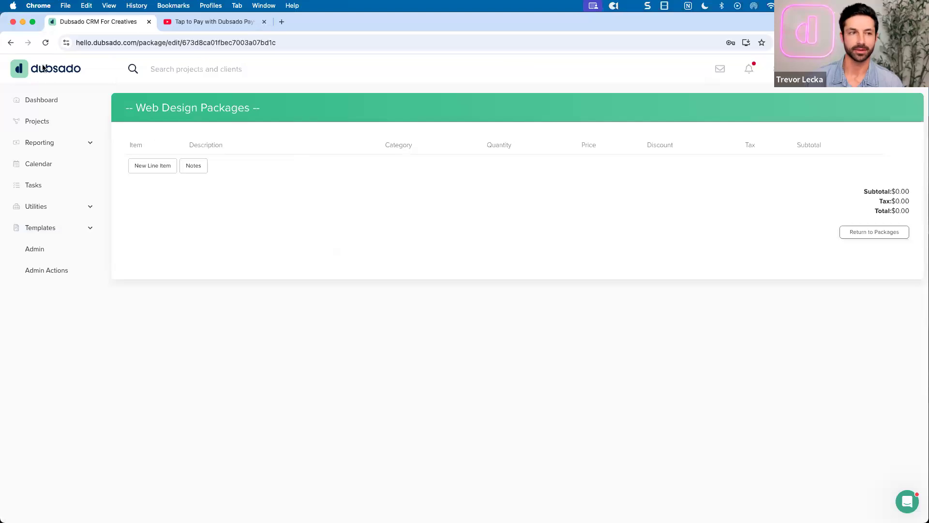
click(10, 43)
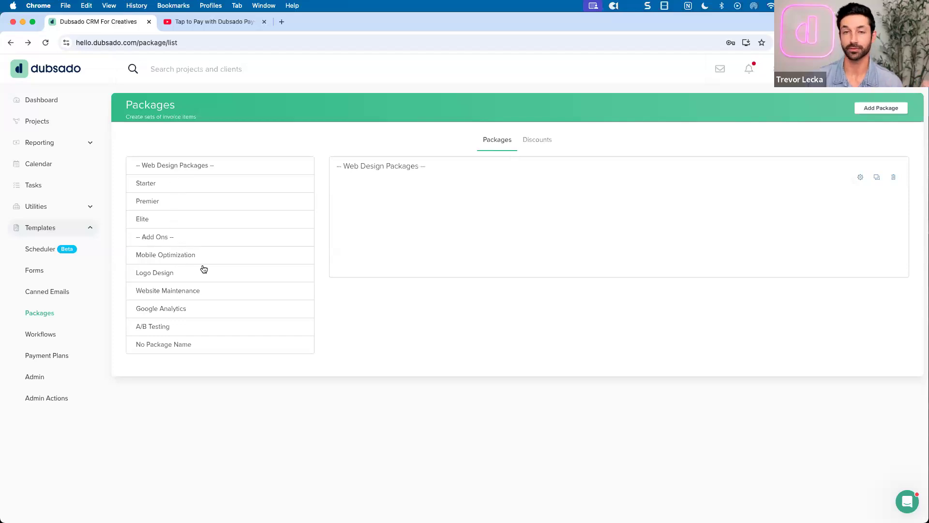
Drag Logo Design above Mobile Optimization in the Packages list
mouse_move(198, 269)
mouse_down()
mouse_move(195, 281)
mouse_move(202, 259)
mouse_up()
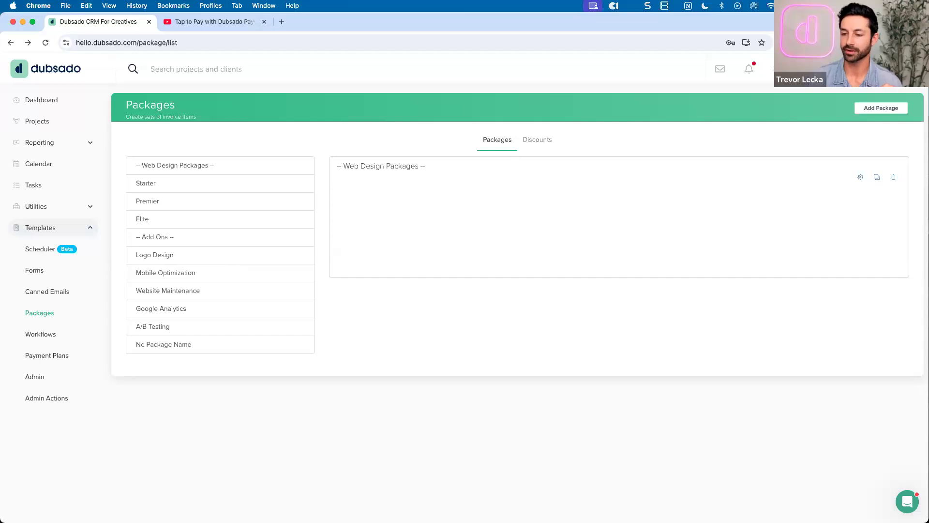
click(914, 505)
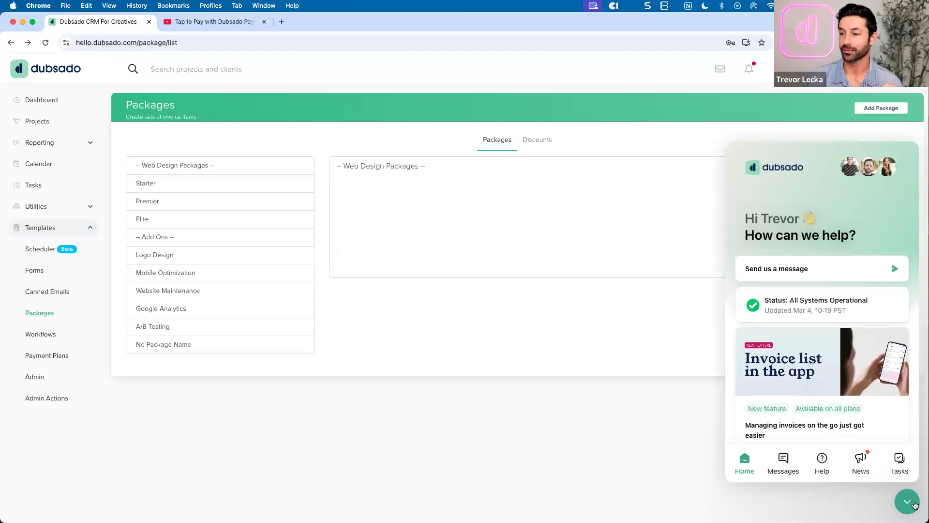
click(913, 504)
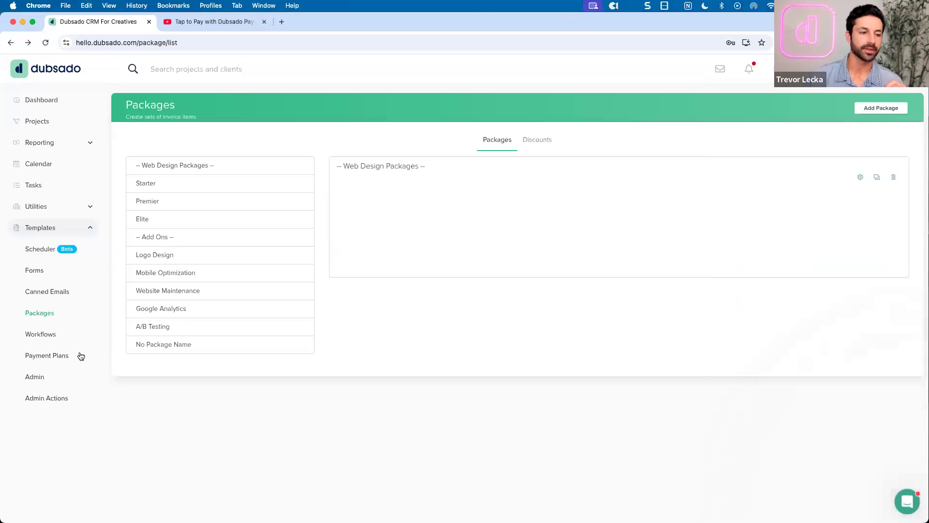
Browse the 50/50, Fixed Deposit and Pay In Full plans, then expand Three installments' first 33.33% installment
click(62, 356)
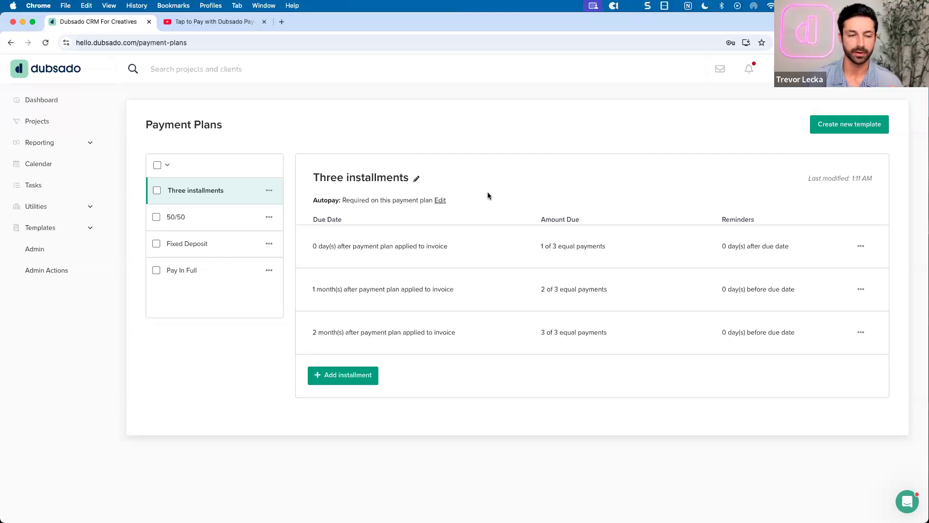
click(227, 216)
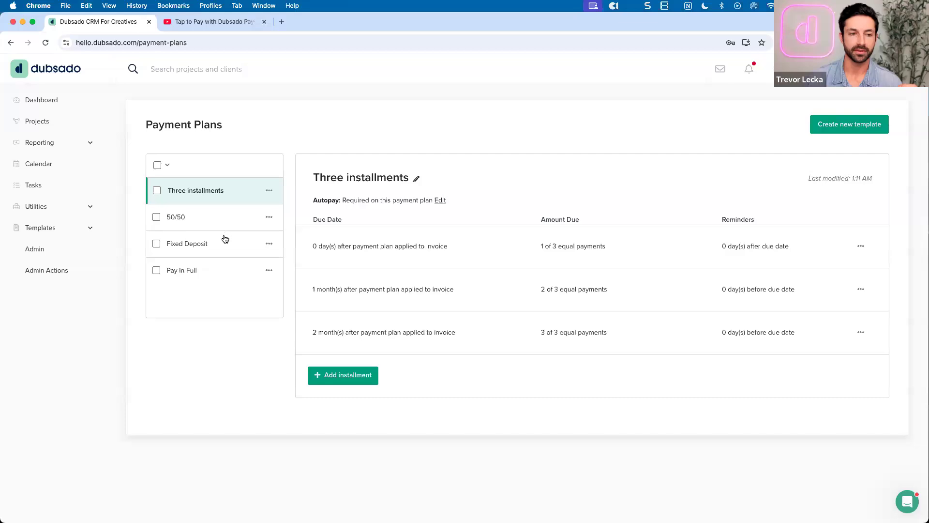
click(223, 242)
click(218, 263)
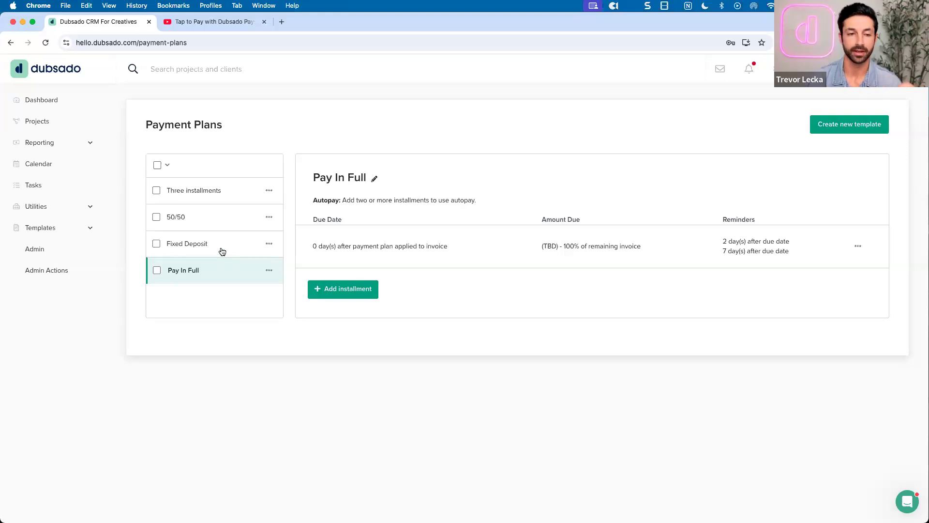
click(227, 193)
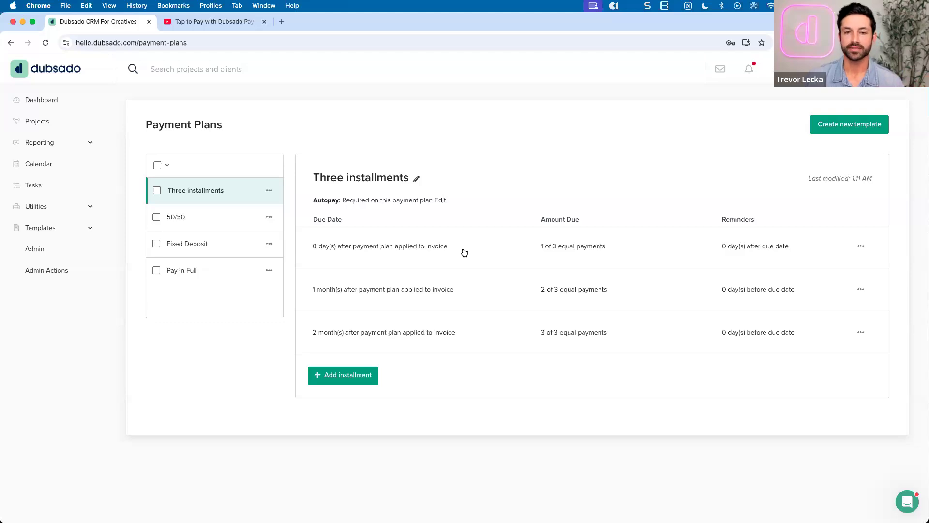
click(464, 253)
scroll(473, 251, down, 2)
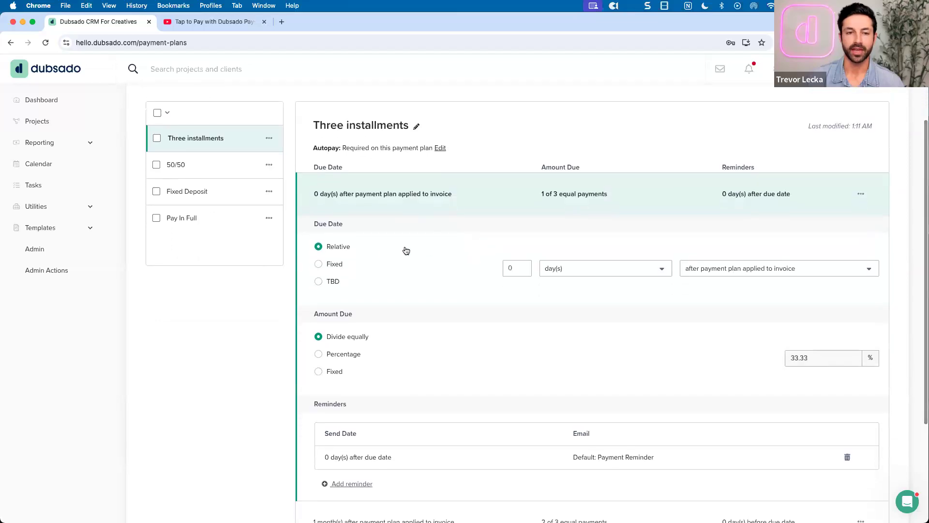
Leave the due-date reference unchanged and view Pay In Full's 100% installment with 2- and 7-day reminders
scroll(383, 248, down, 1)
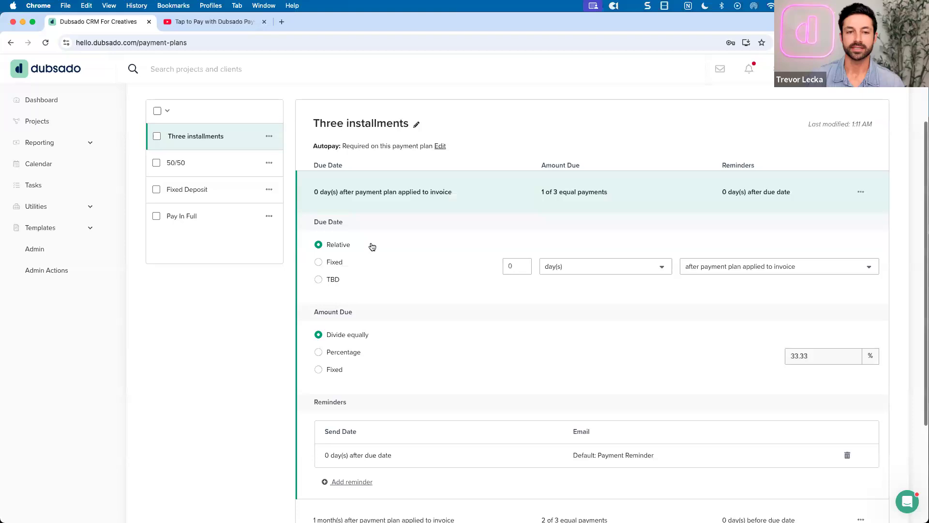
scroll(388, 237, down, 1)
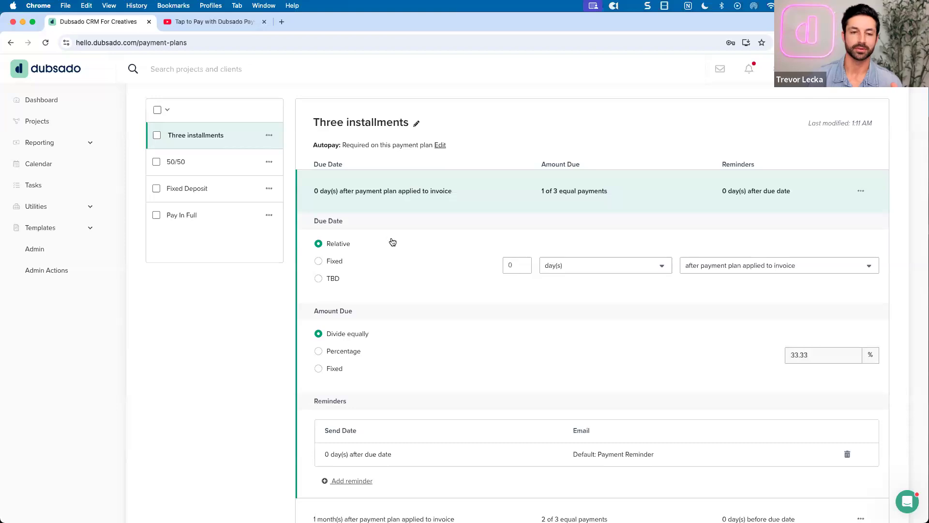
click(707, 270)
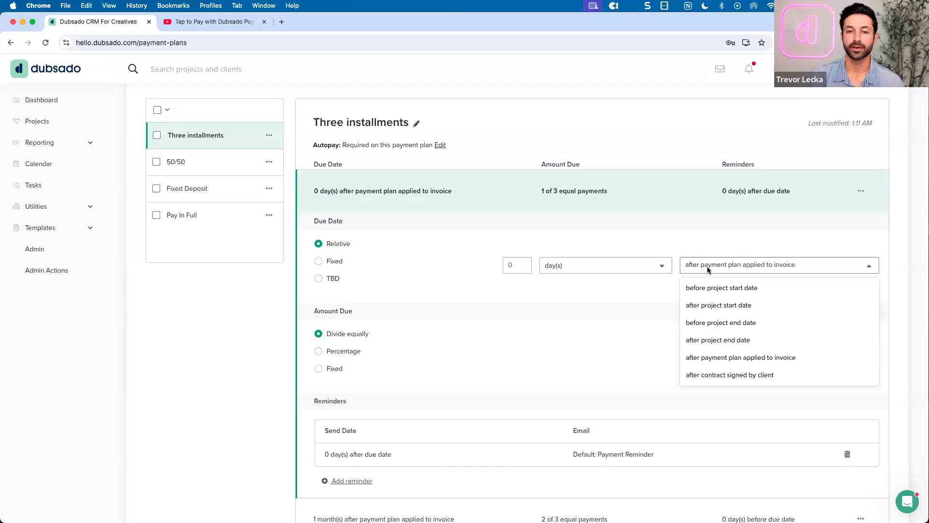
click(660, 195)
click(659, 193)
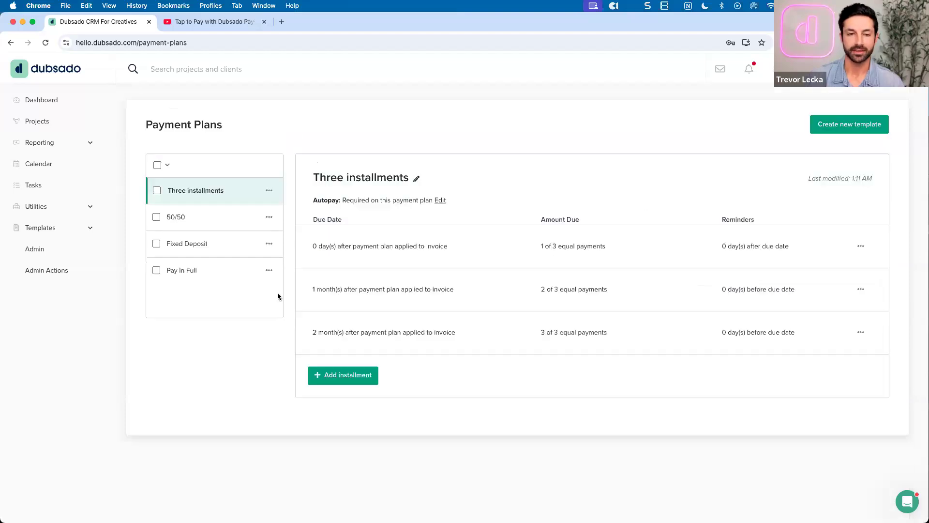
click(224, 275)
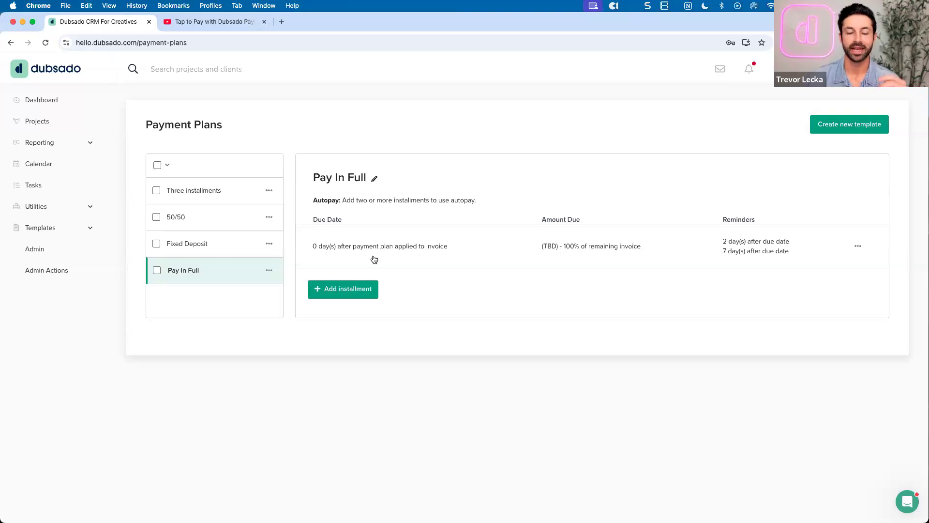
Expand the Pay In Full installment: due 0 days after plan applied, 100% amount
click(458, 251)
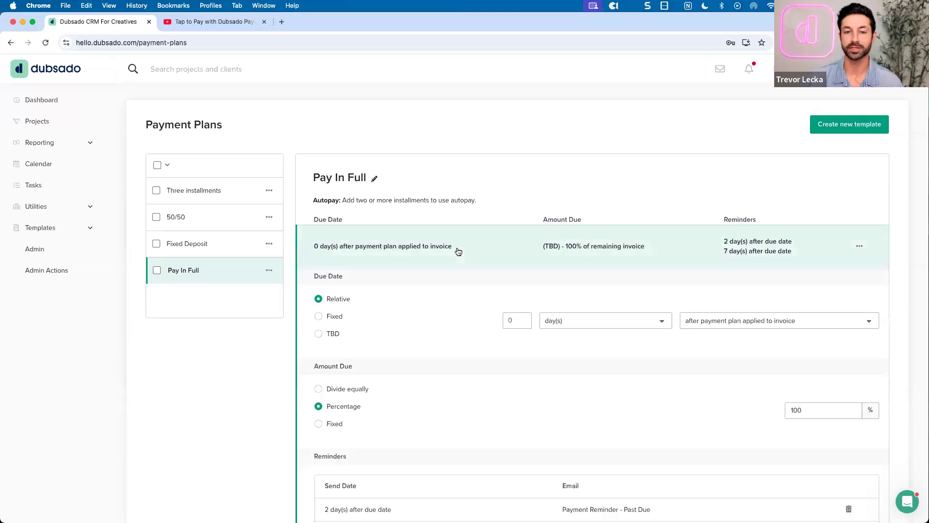
Review the due-date choices and Reminders heading without changes, then go to the Dashboard calendar
click(713, 323)
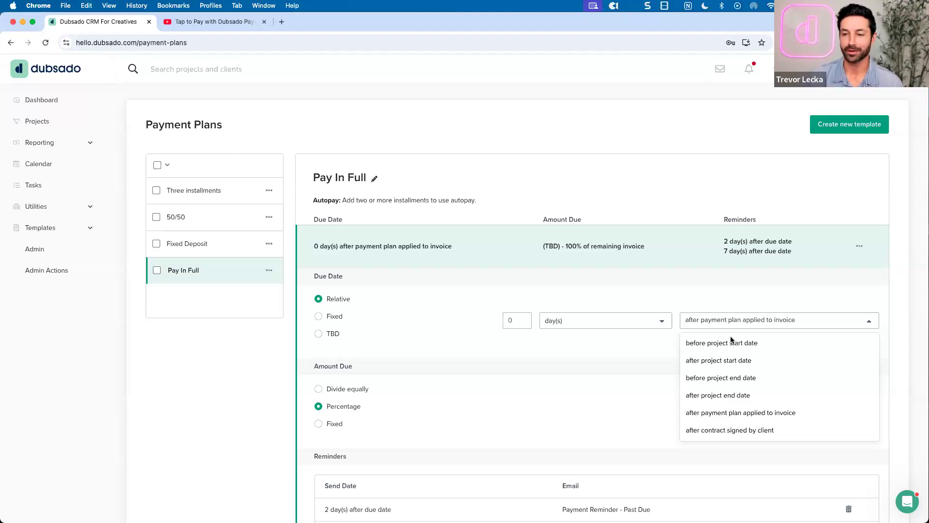
click(727, 320)
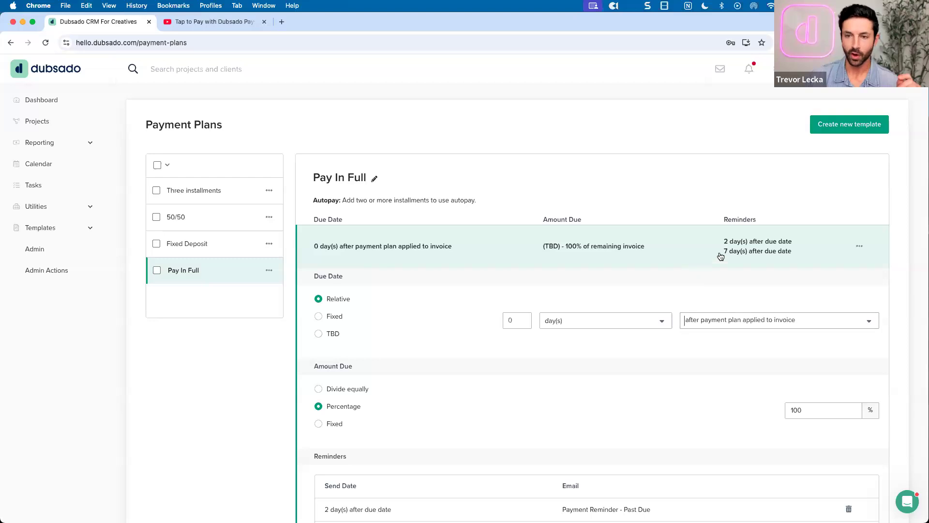
drag(724, 219, 767, 219)
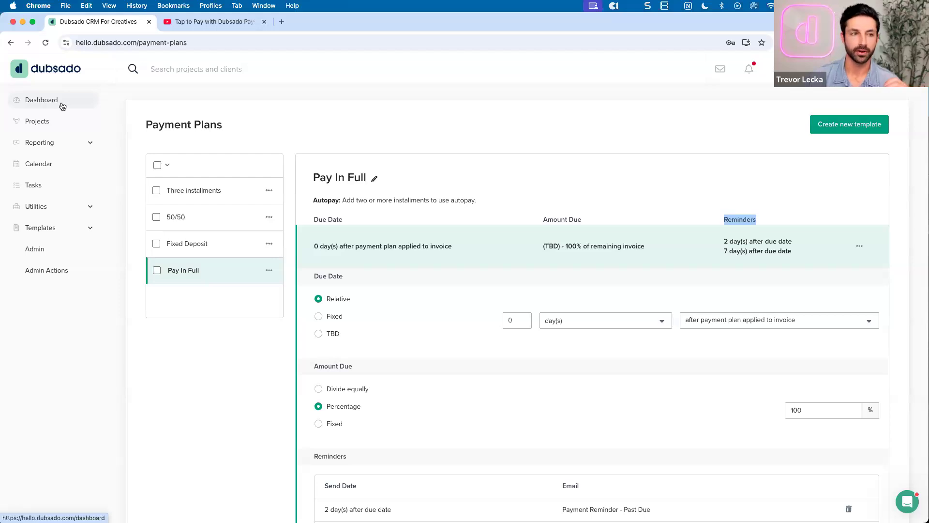
click(63, 106)
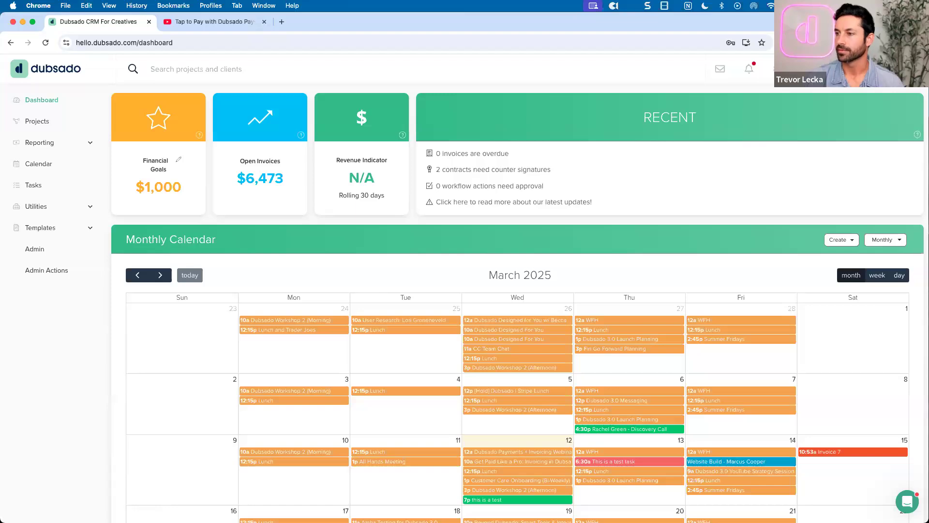
Reopen Payment Plans and expand Three installments' first installment: due 0 days after applied, 33.33%
click(38, 231)
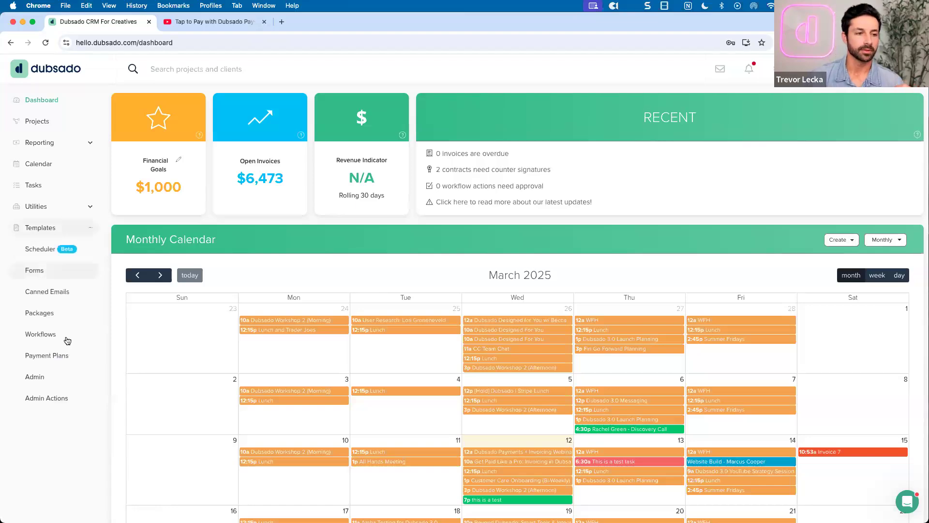
click(52, 356)
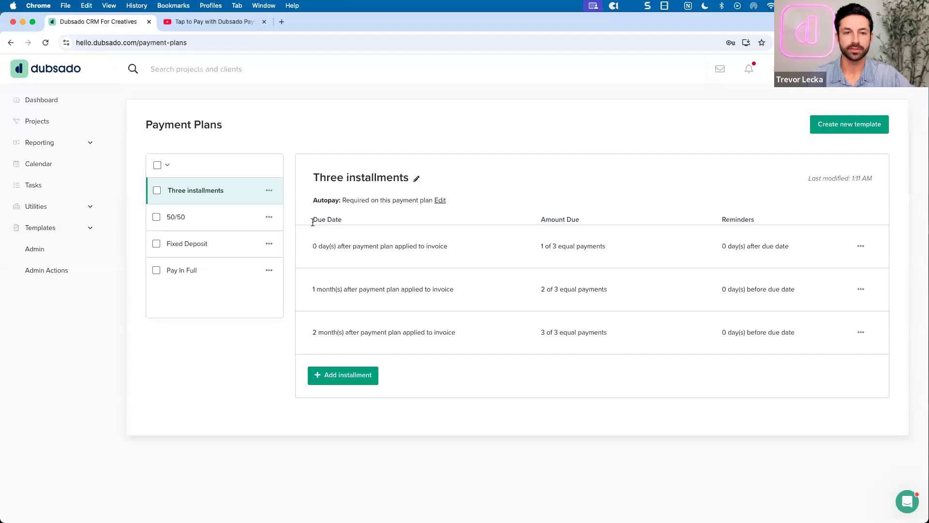
drag(313, 180, 415, 182)
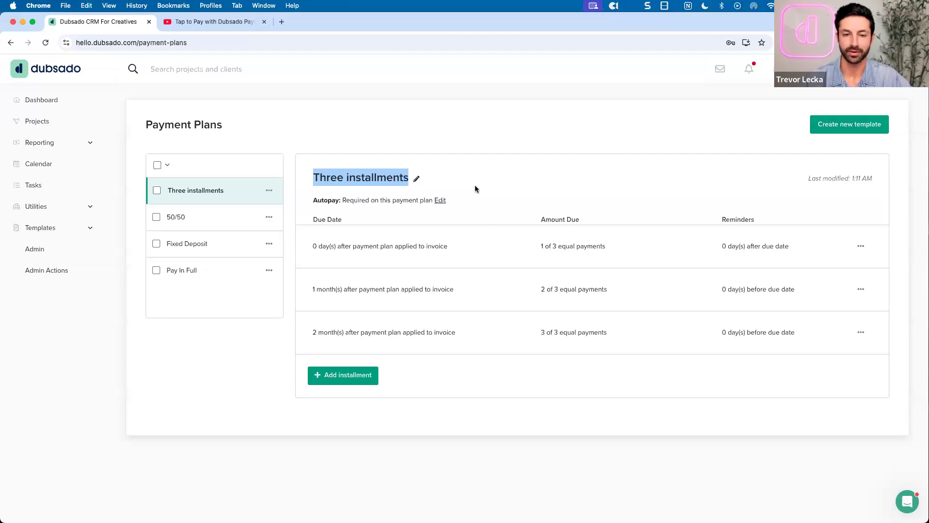
click(487, 242)
scroll(487, 240, down, 2)
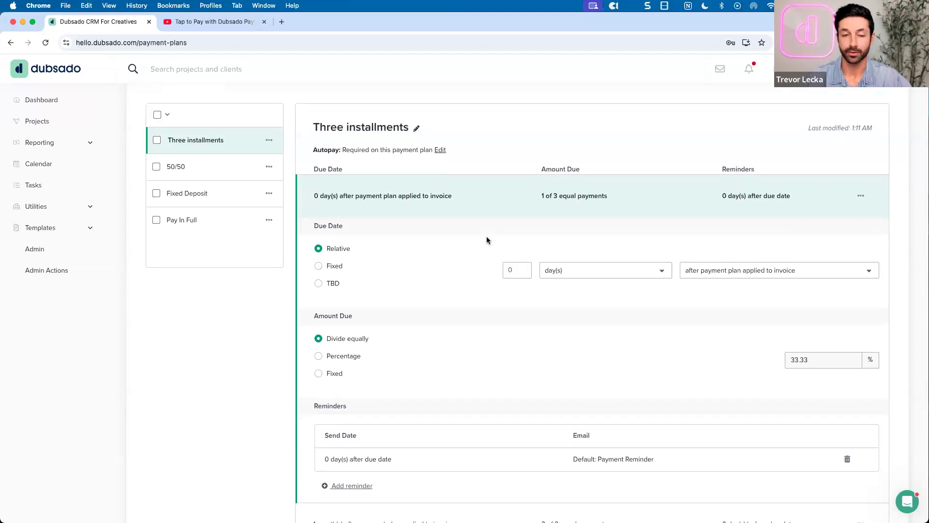
scroll(487, 241, down, 1)
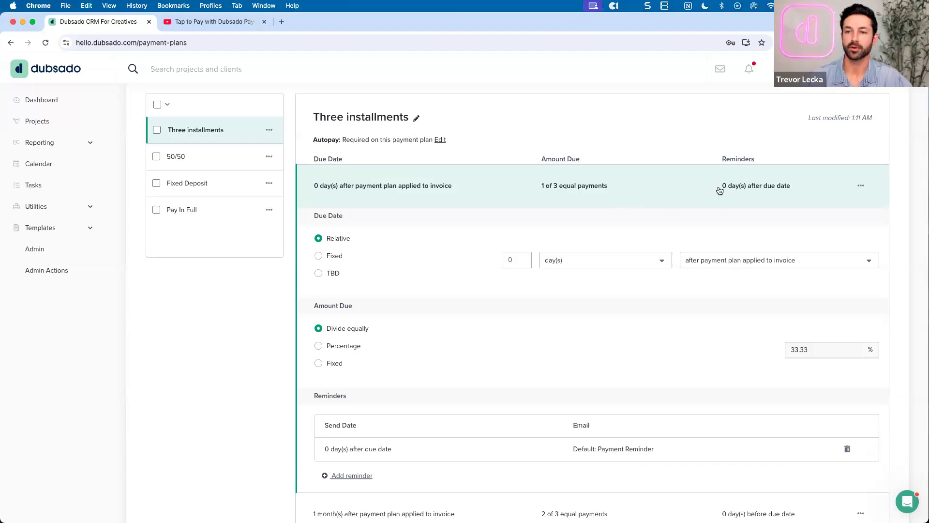
scroll(694, 191, down, 1)
scroll(693, 192, up, 1)
click(694, 192)
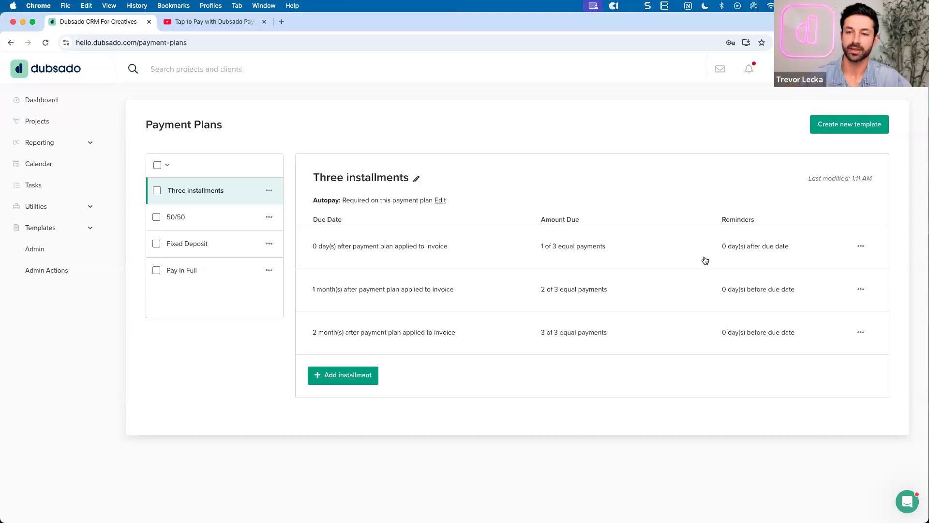
click(658, 266)
scroll(655, 264, down, 5)
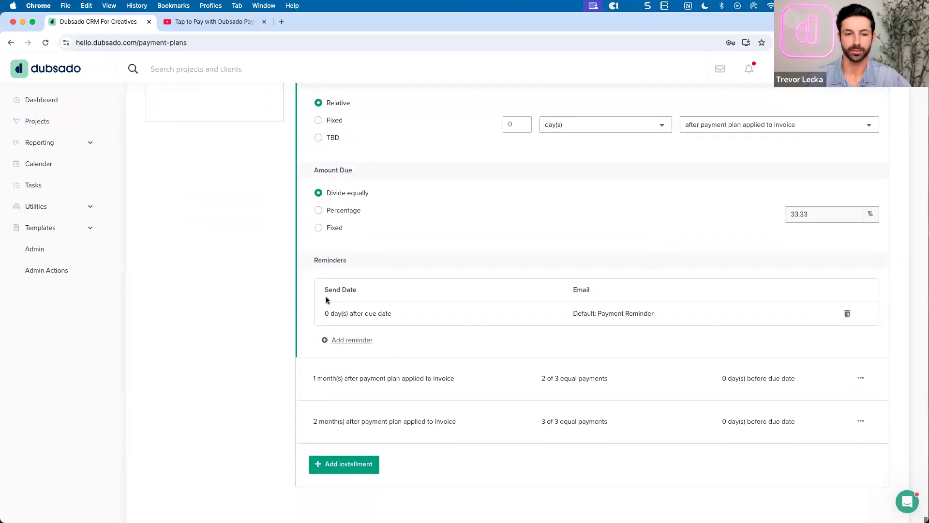
double_click(352, 257)
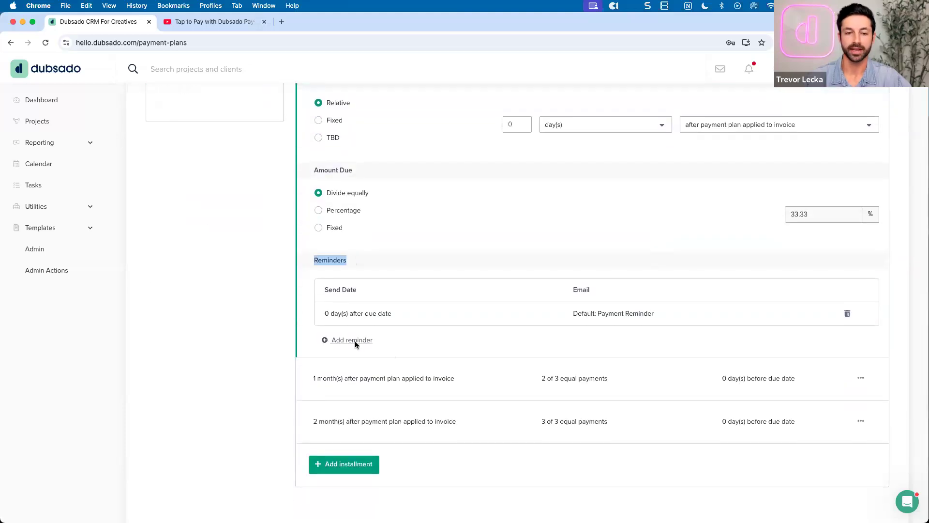
click(355, 341)
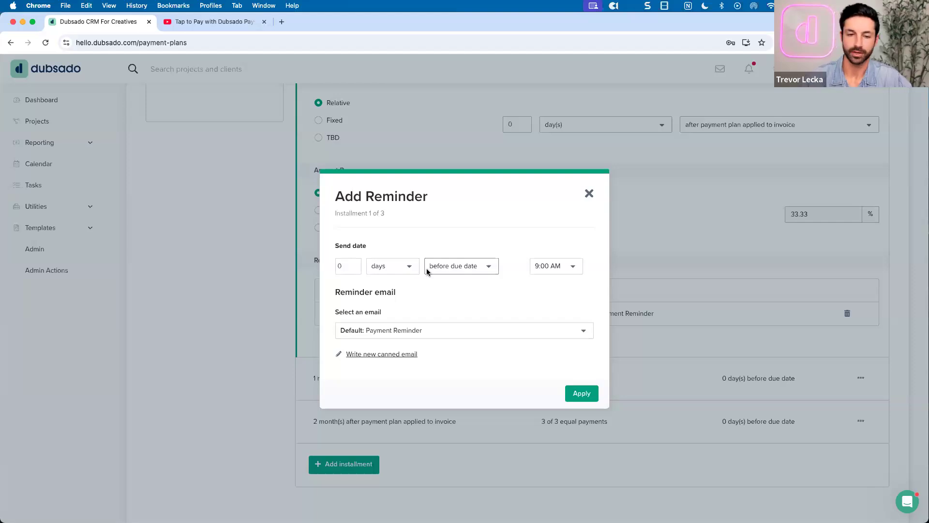
click(589, 194)
scroll(588, 193, up, 3)
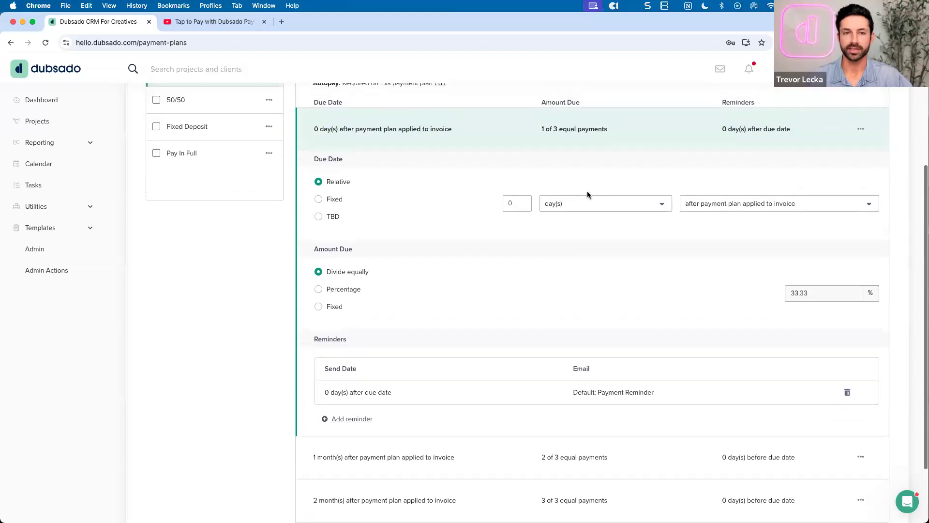
scroll(588, 191, up, 3)
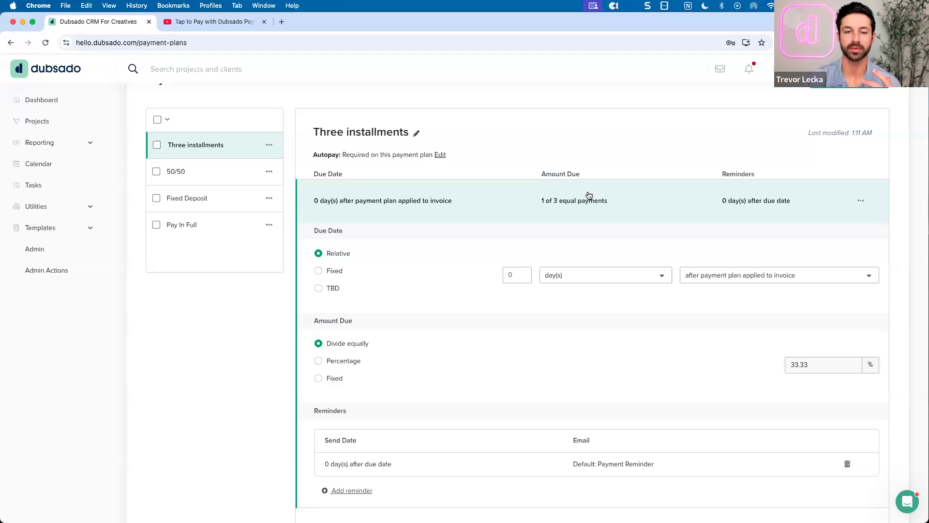
scroll(589, 195, up, 1)
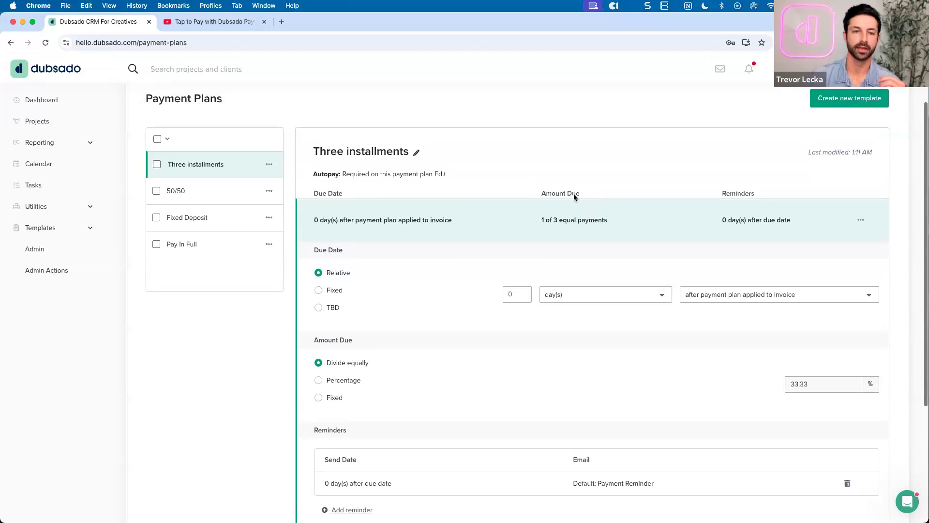
scroll(291, 159, up, 1)
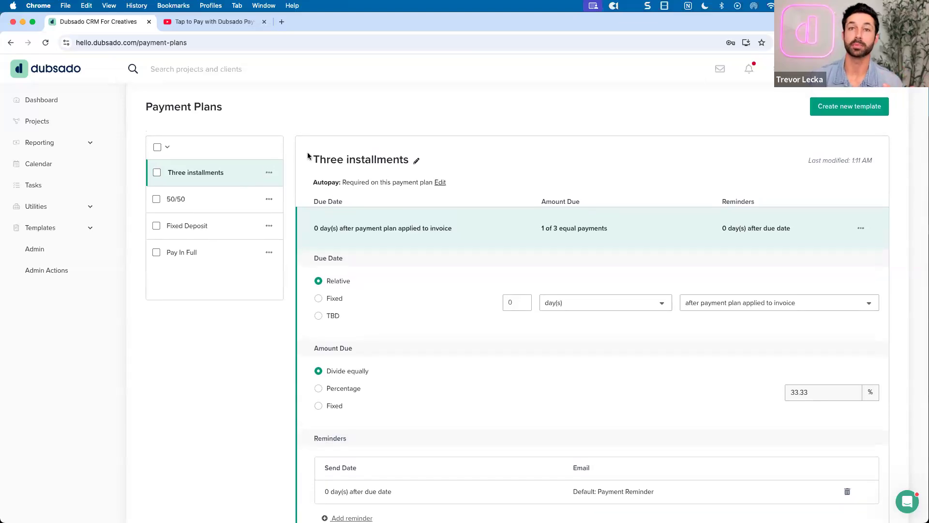
scroll(306, 158, up, 1)
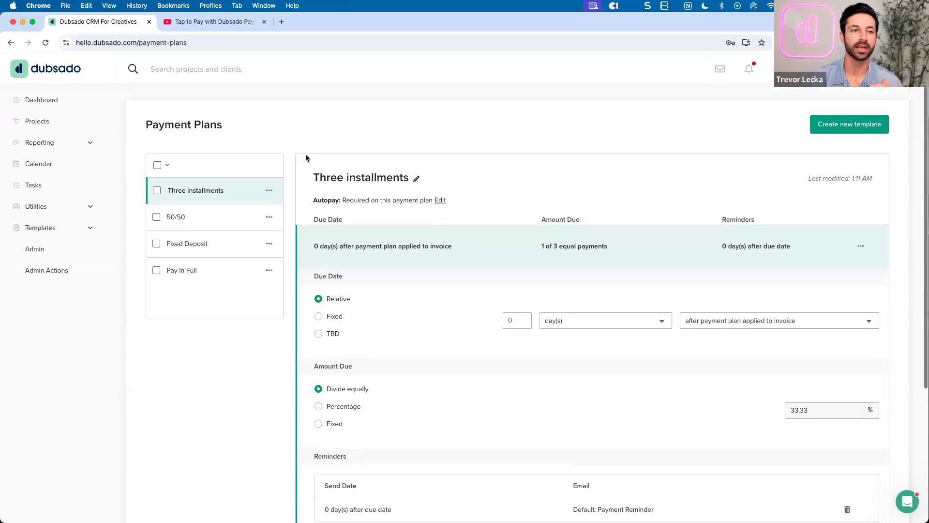
Open the Website Build project from Projects and view its still-empty Invoices tab
click(45, 127)
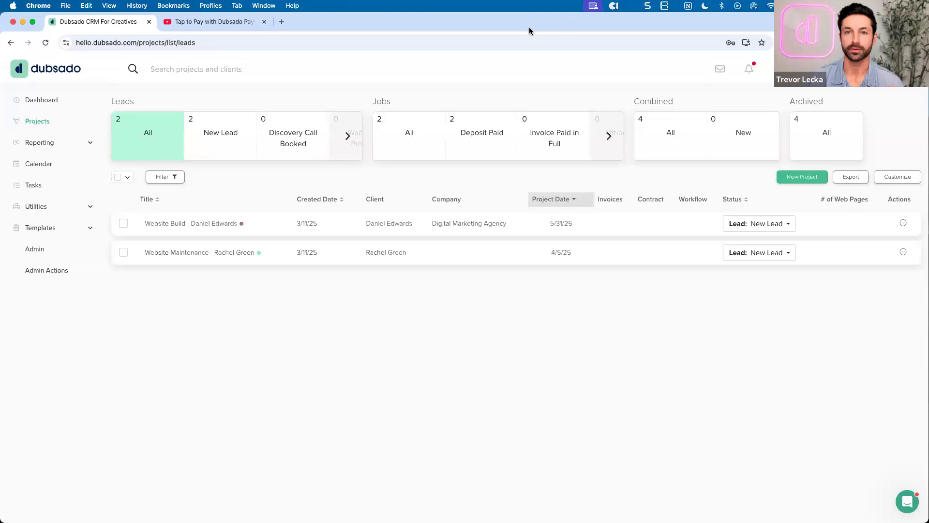
click(340, 221)
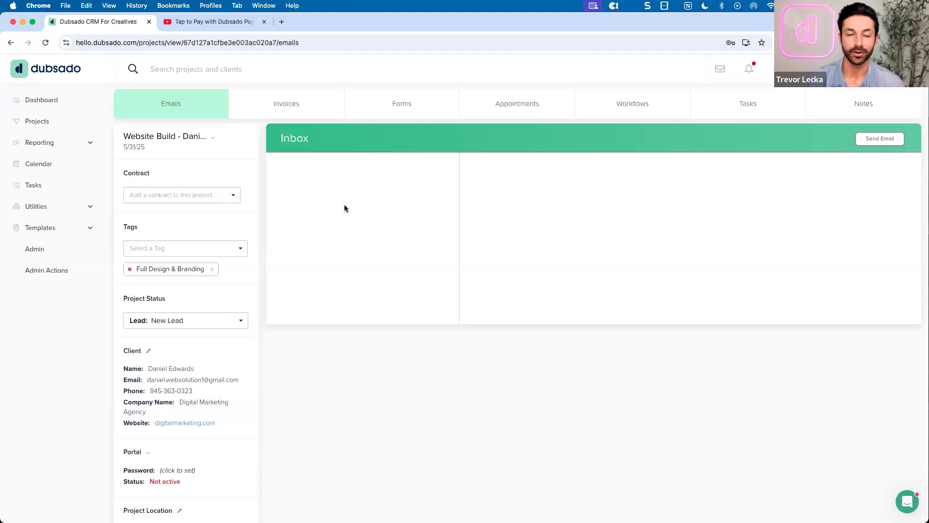
click(292, 115)
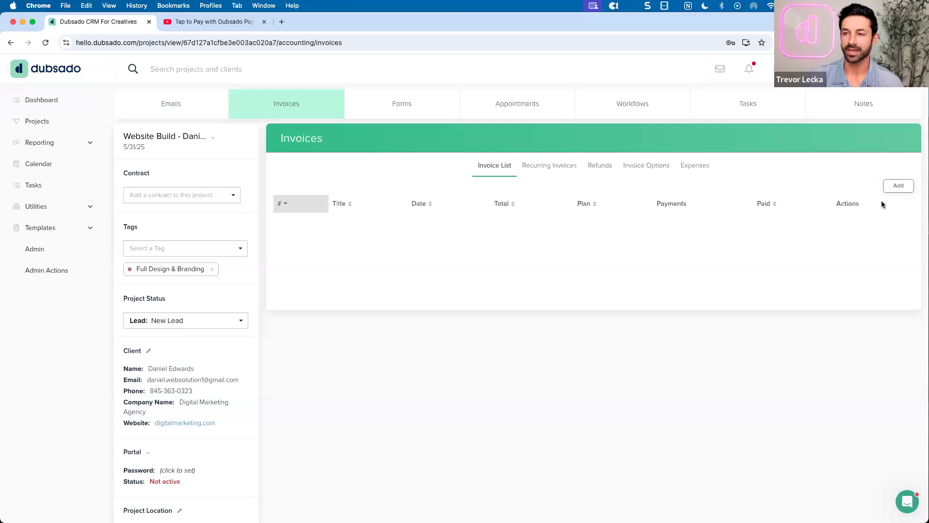
Add a new blank invoice to the Website Build project, keeping its number as 15
click(894, 188)
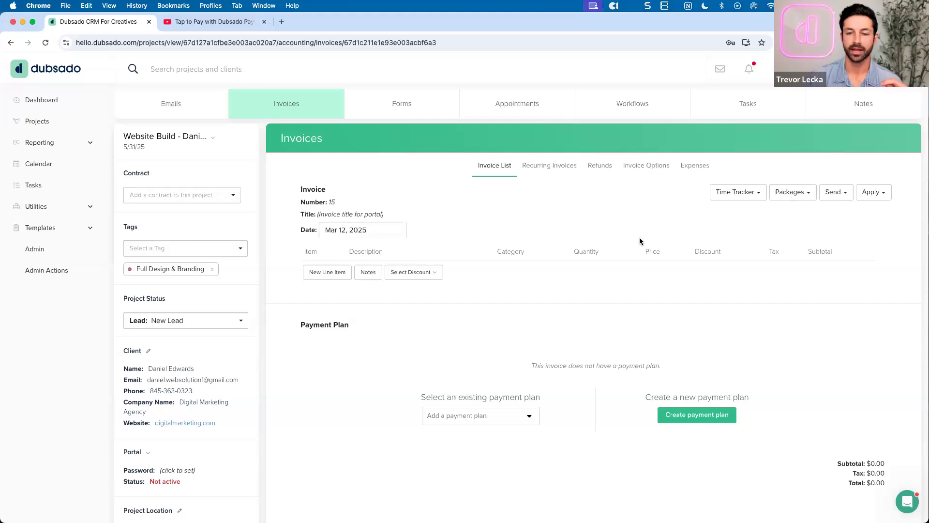
scroll(640, 240, down, 1)
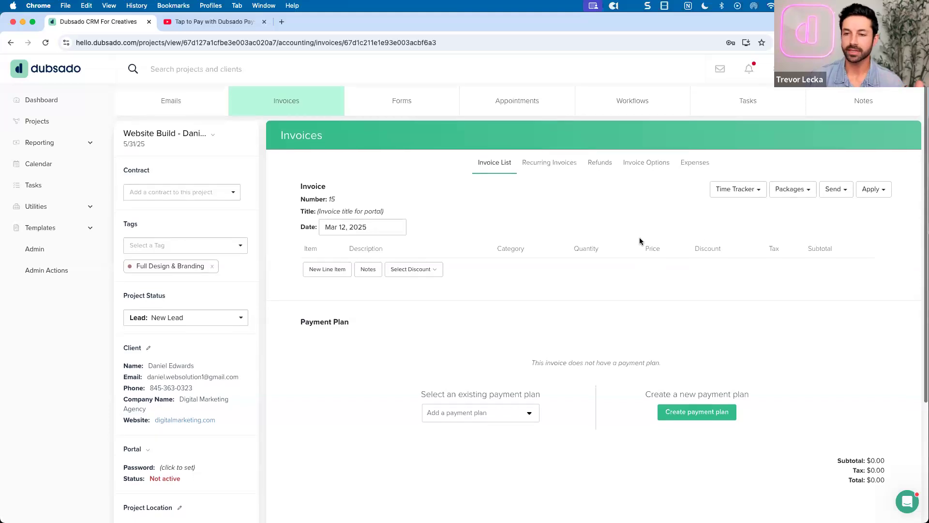
click(331, 199)
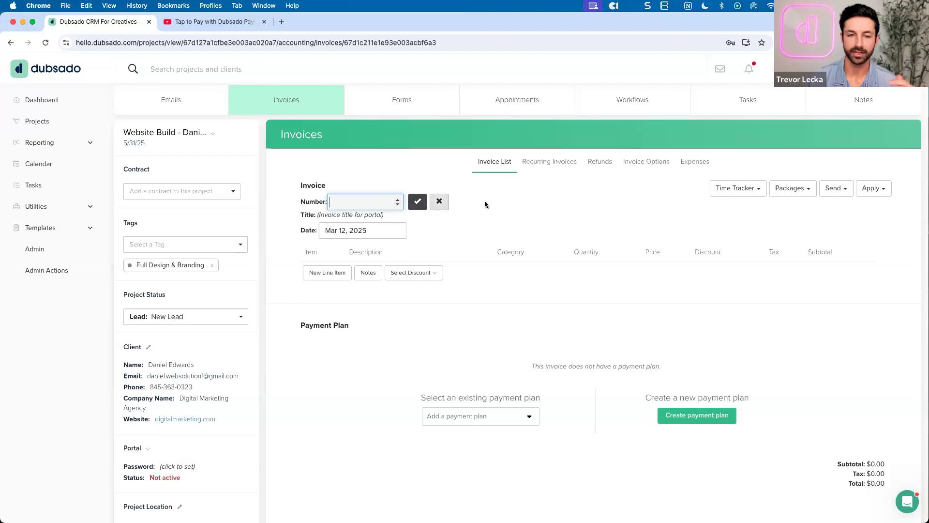
click(439, 202)
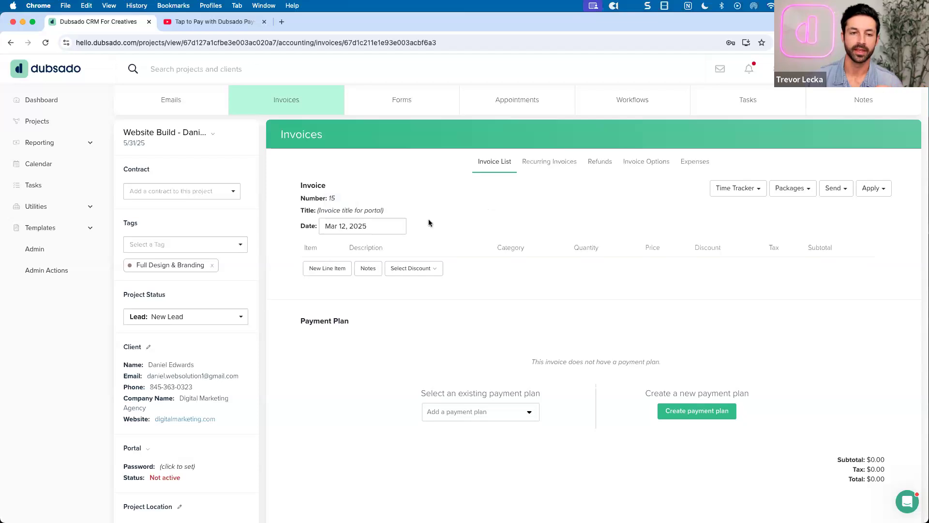
Keep the invoice date at Mar 12, 2025 and close the date calendar
click(345, 226)
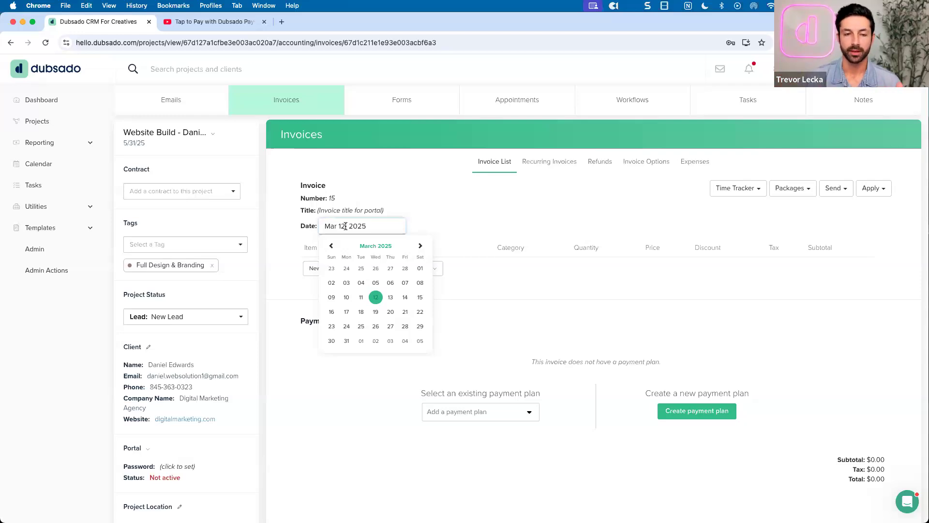
click(434, 225)
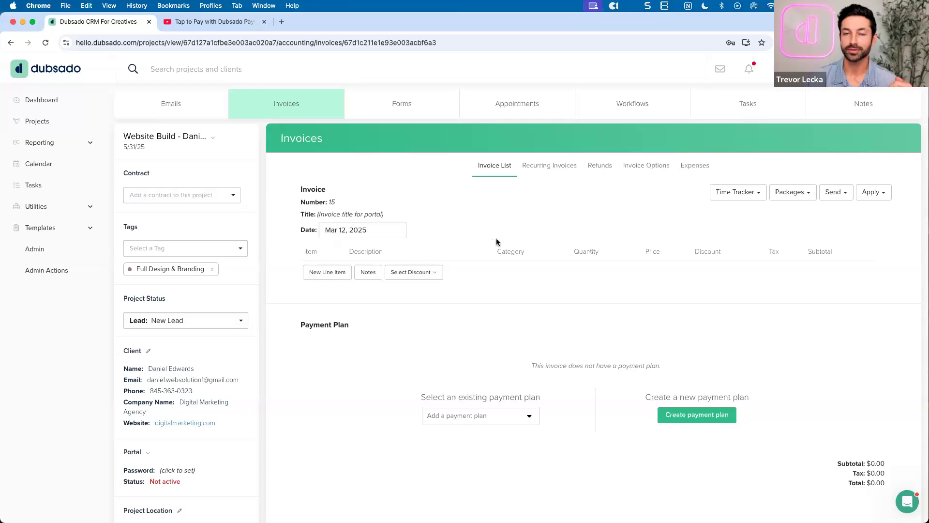
click(782, 201)
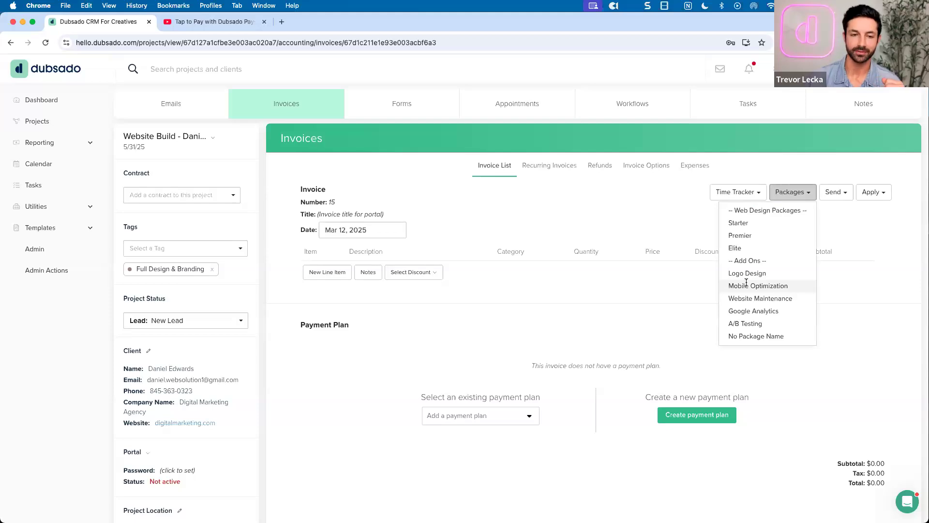
Add the Starter Web Design Package to invoice 15 as a $1,500.00 line item
click(740, 223)
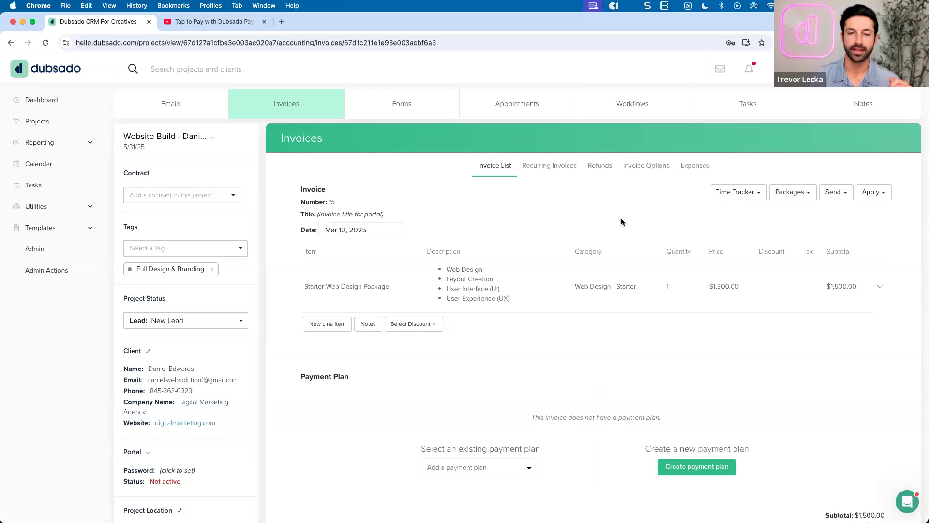
scroll(621, 218, down, 1)
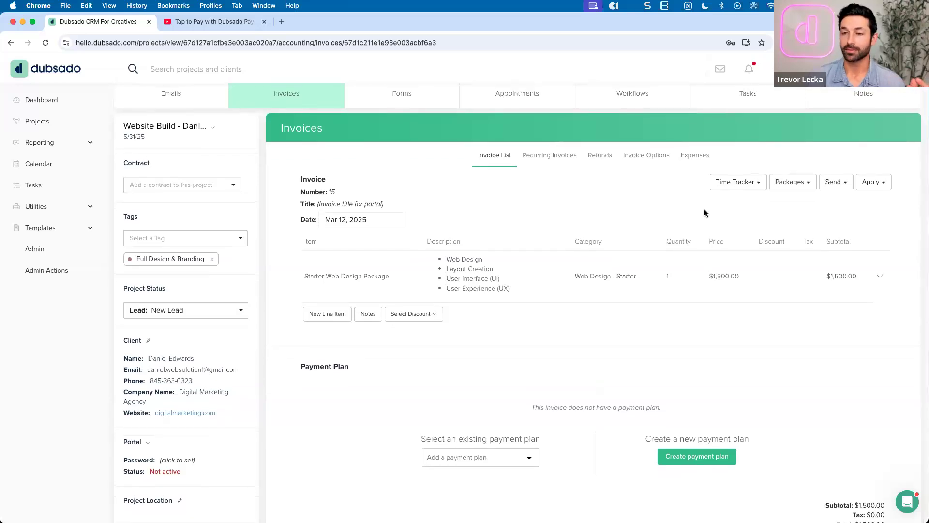
click(792, 182)
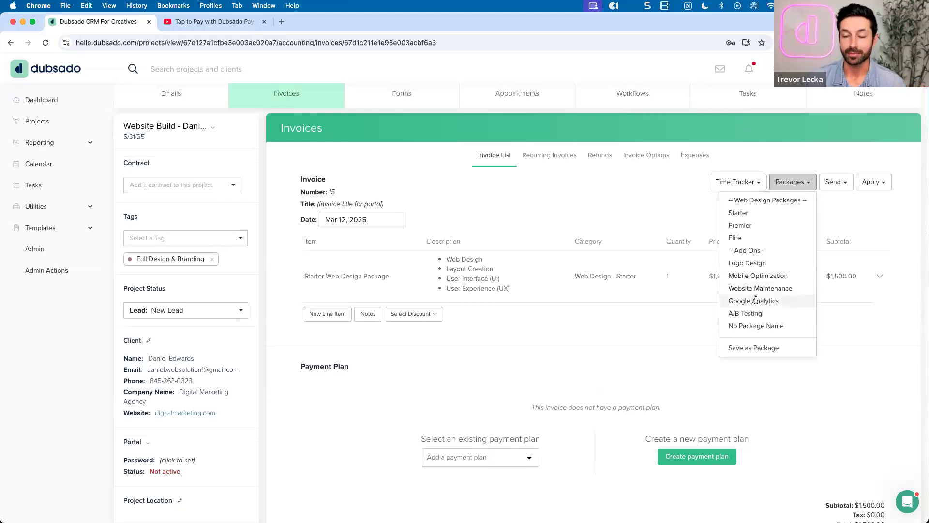
scroll(630, 218, down, 1)
click(631, 218)
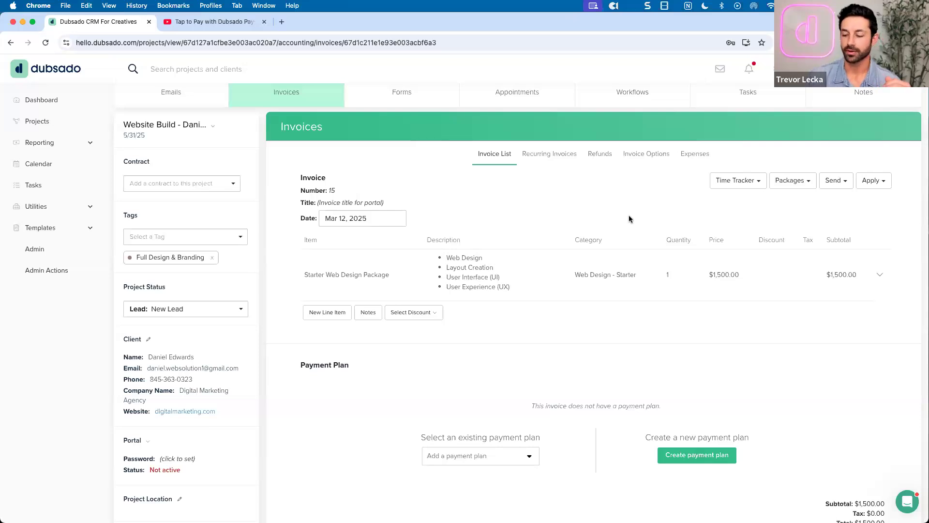
scroll(631, 219, up, 1)
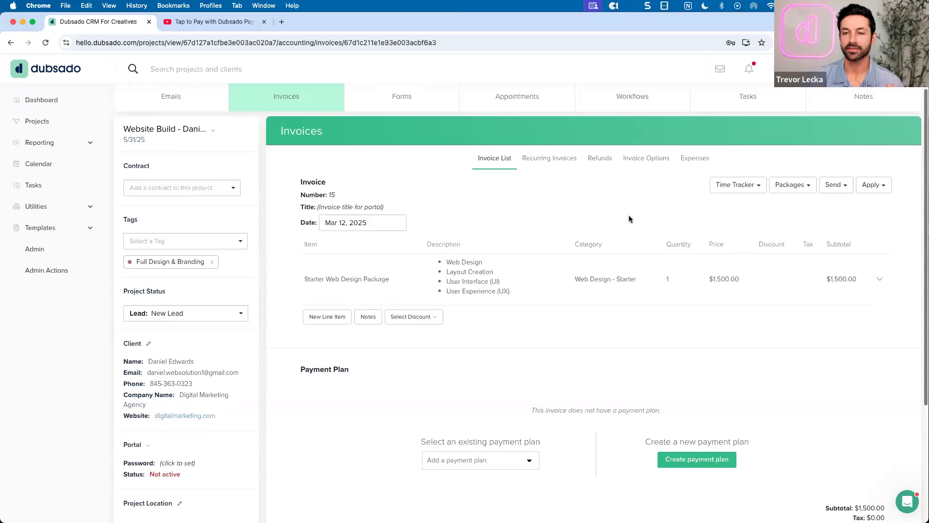
scroll(629, 219, up, 1)
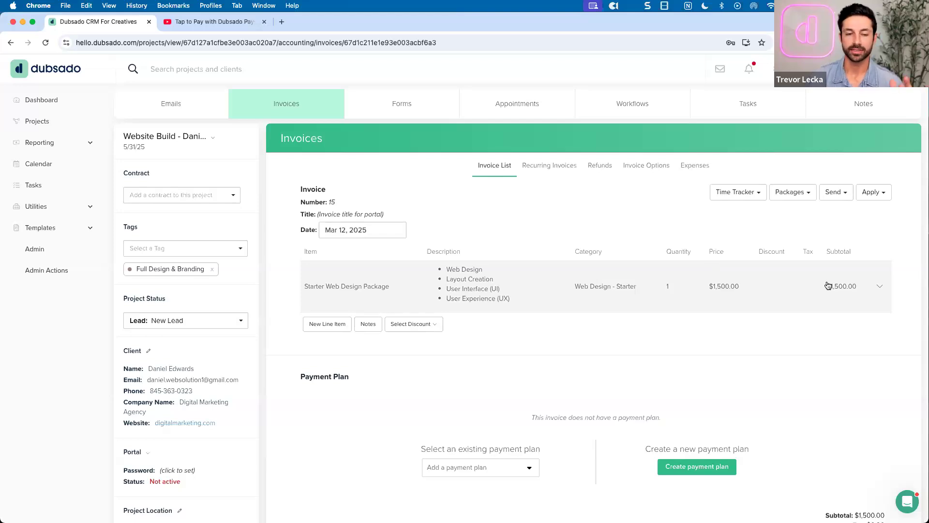
Edit the Starter Web Design Package line item, changing its price from 1,500 to 1,600
click(880, 289)
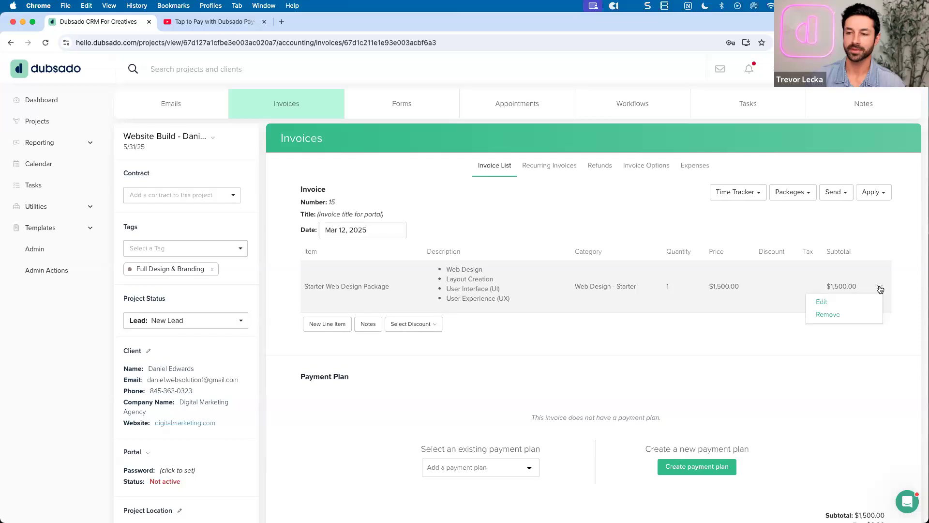
click(817, 300)
scroll(692, 273, down, 5)
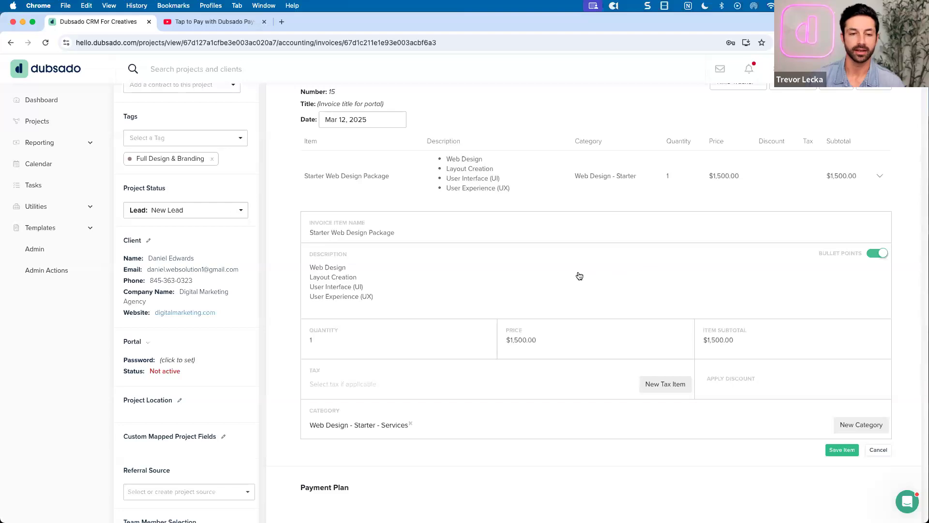
scroll(579, 275, down, 1)
click(421, 282)
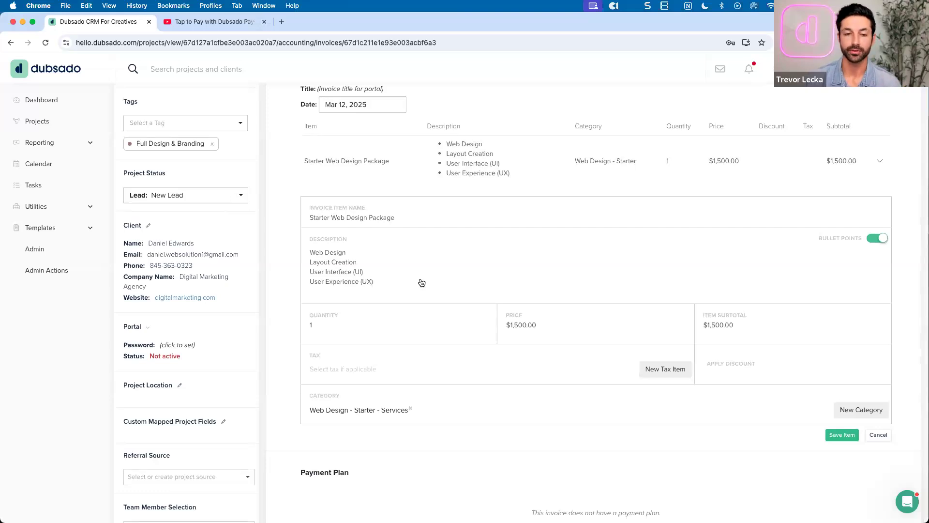
click(520, 325)
key(BackSpace)
text(6)
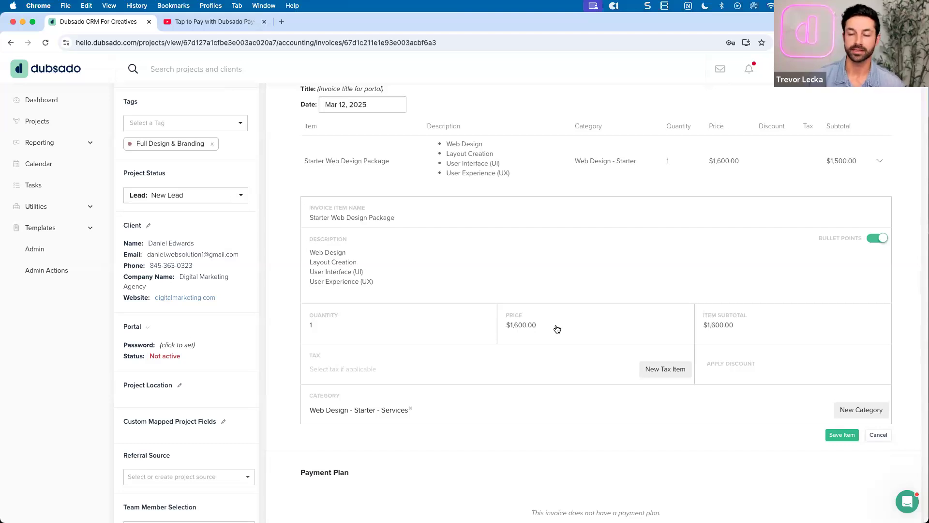
click(832, 434)
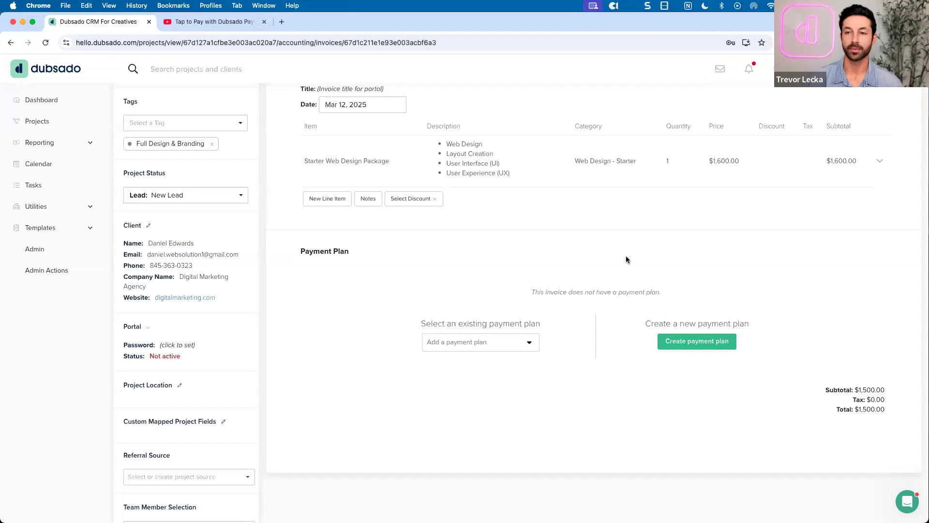
scroll(626, 254, up, 3)
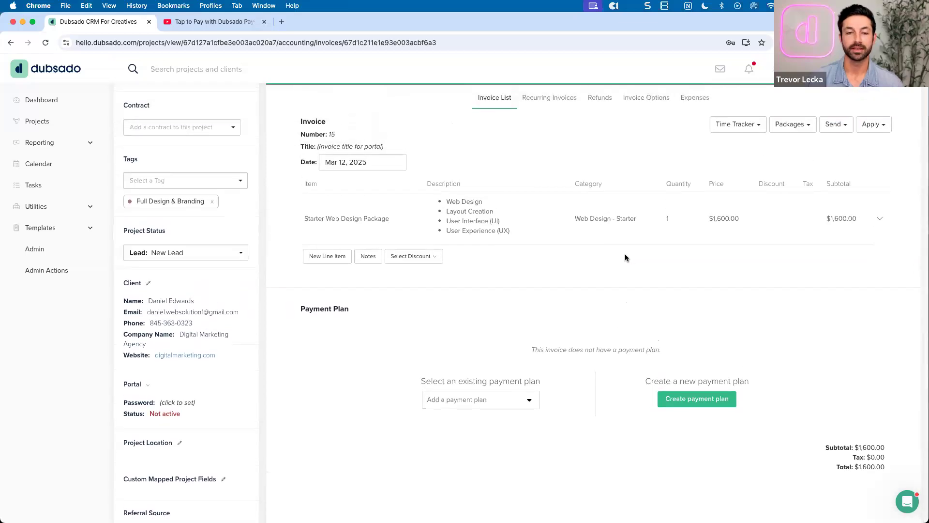
scroll(626, 254, up, 1)
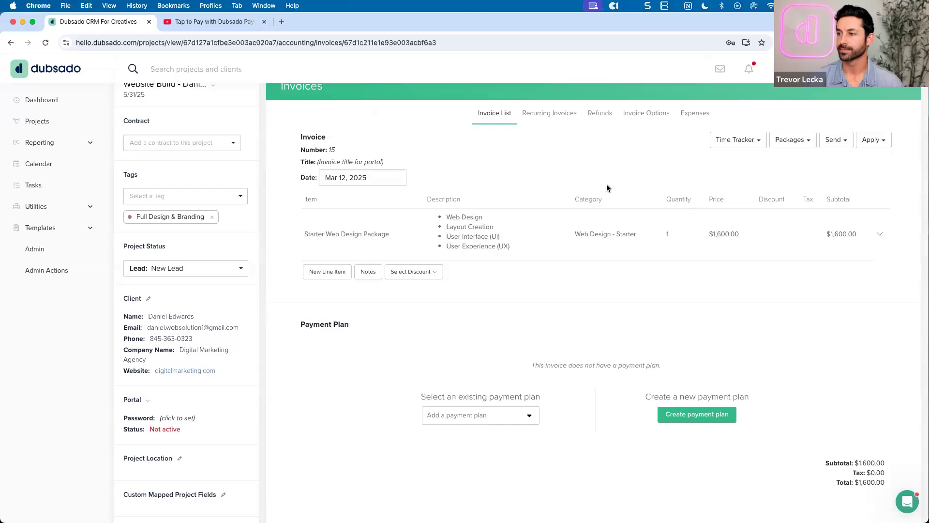
scroll(607, 188, up, 1)
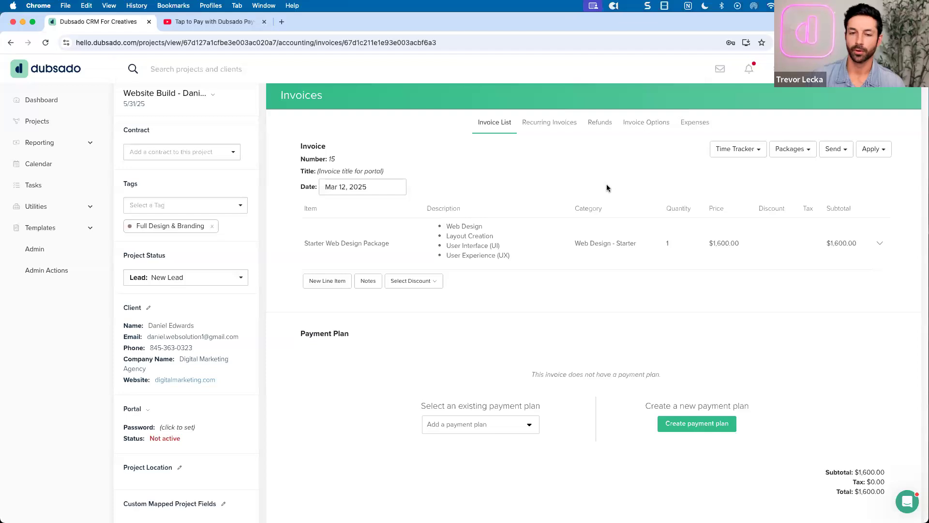
scroll(607, 188, up, 1)
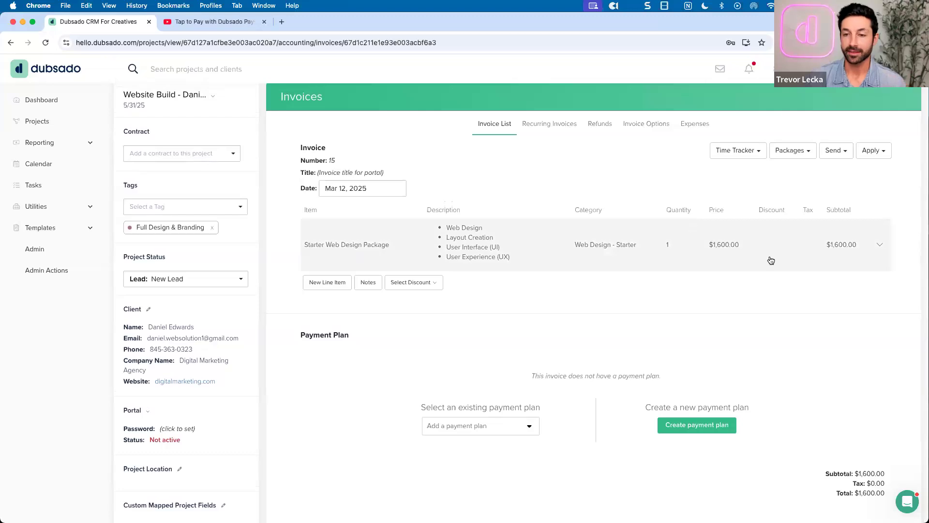
Edit the Starter package line item again, changing its price from 1,600 back to 1,500
click(880, 244)
click(852, 262)
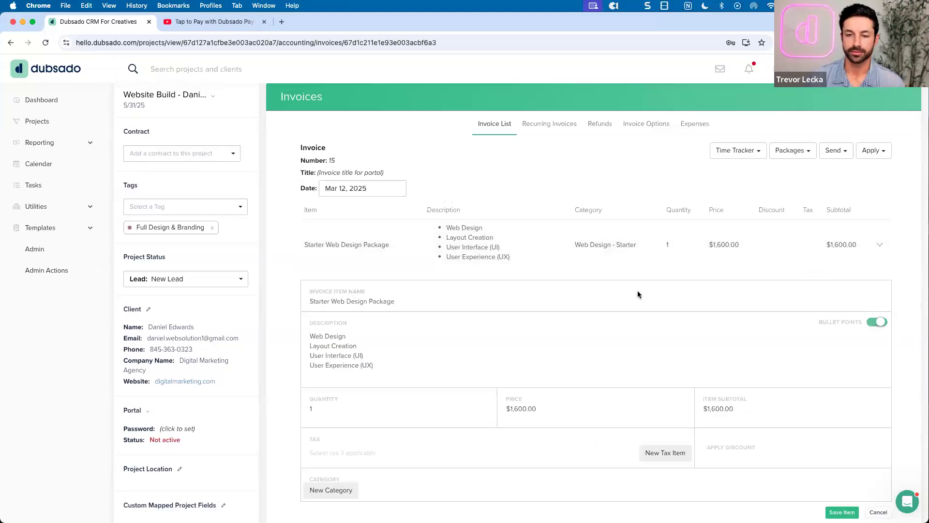
scroll(531, 367, down, 1)
click(517, 357)
key(BackSpace)
text(5)
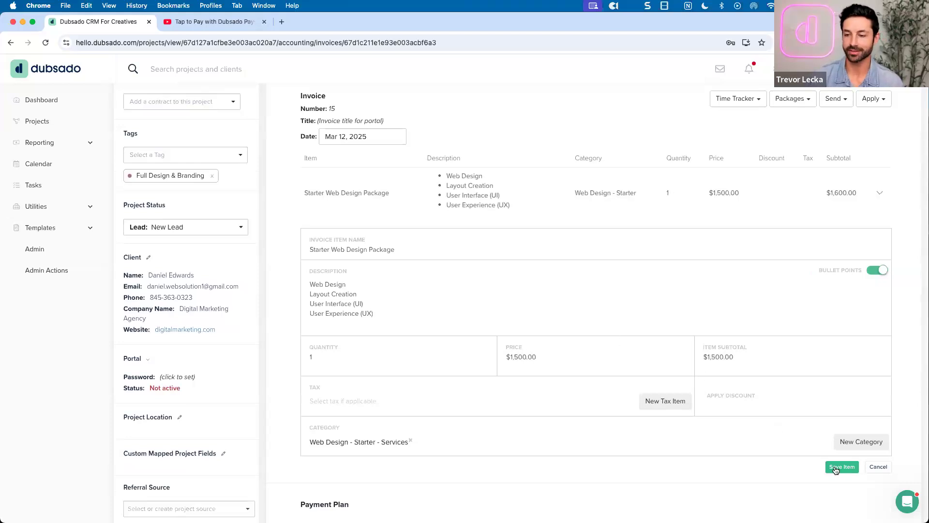
click(843, 466)
scroll(711, 252, up, 3)
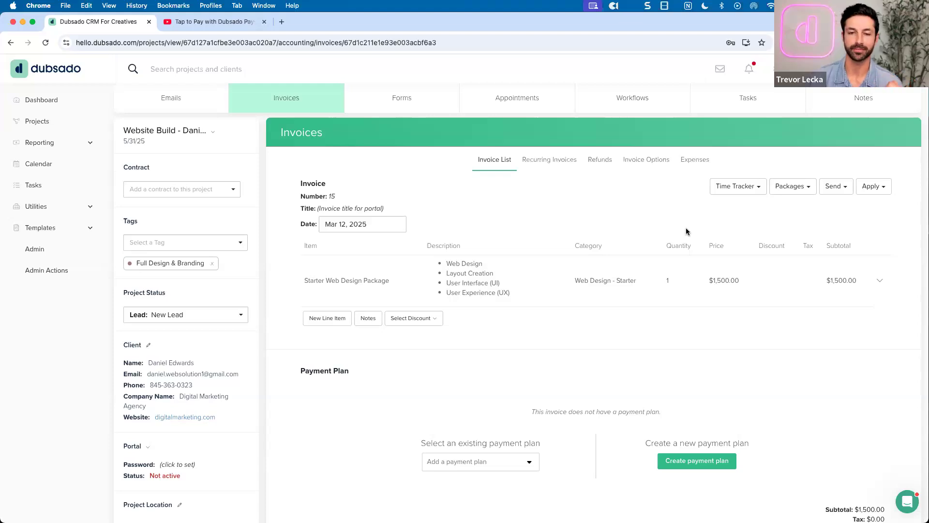
Apply the saved Three installments plan: $500.00 payments due 3/12, 4/12 and 5/12/25
scroll(686, 231, down, 2)
scroll(582, 327, down, 1)
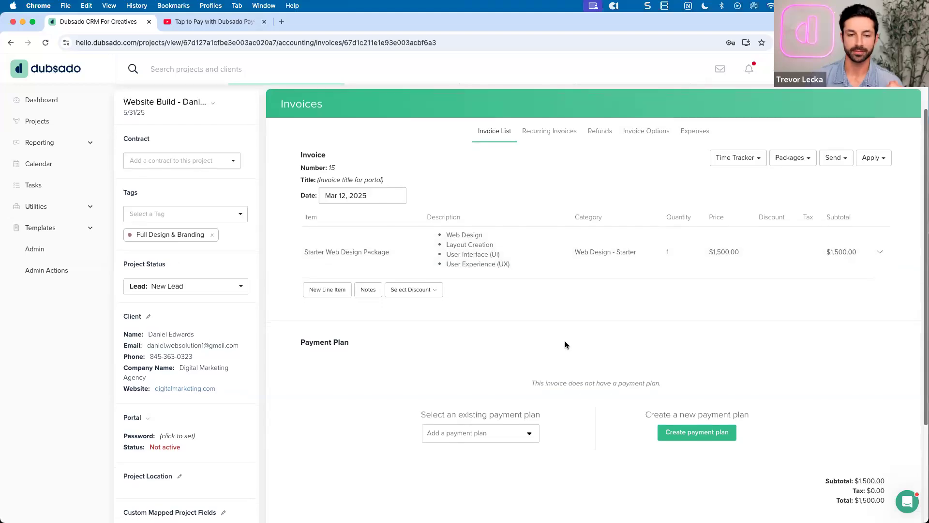
scroll(564, 340, down, 4)
drag(421, 338, 571, 356)
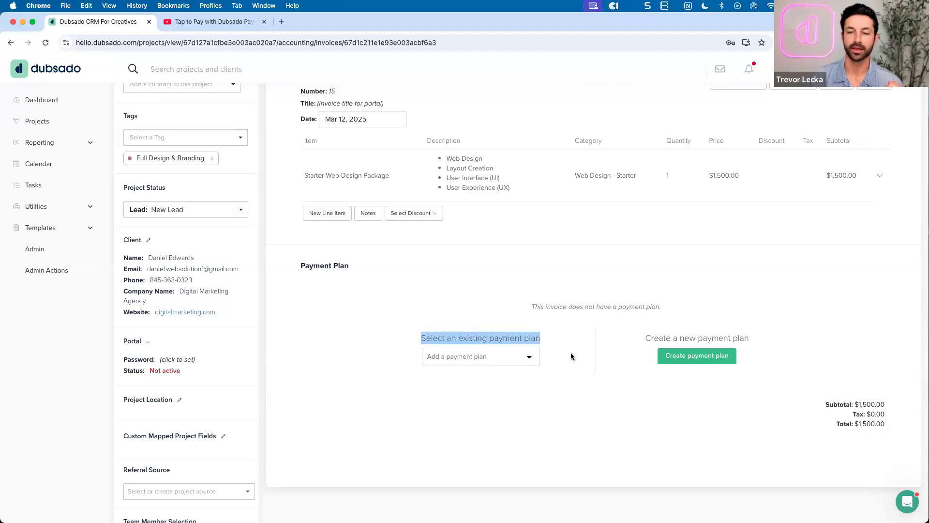
click(571, 356)
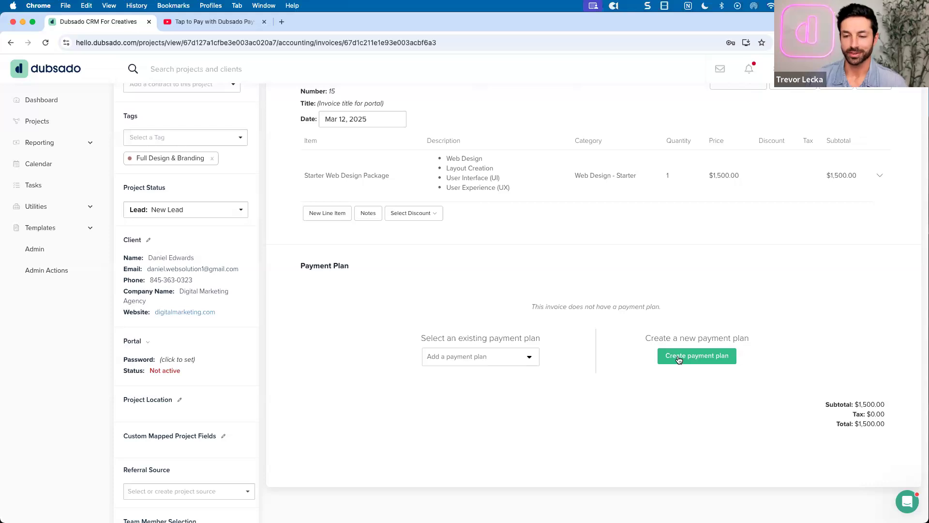
click(530, 357)
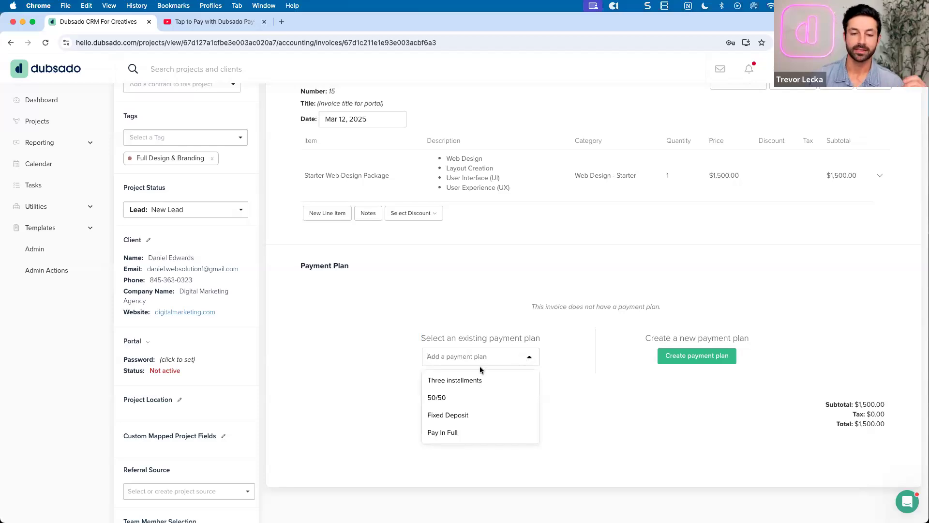
click(459, 381)
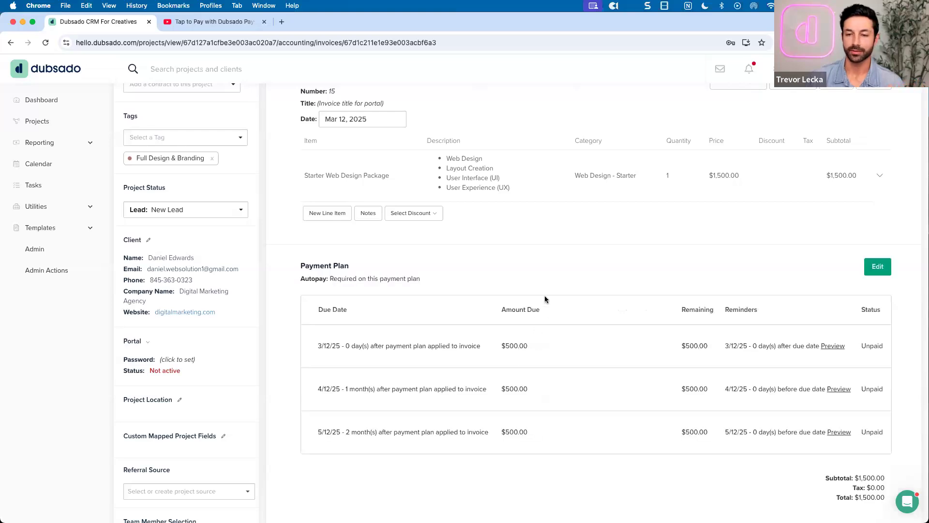
Reopen invoice 15's Three installments payment plan in edit mode from the Payment Plan section
scroll(548, 290, up, 1)
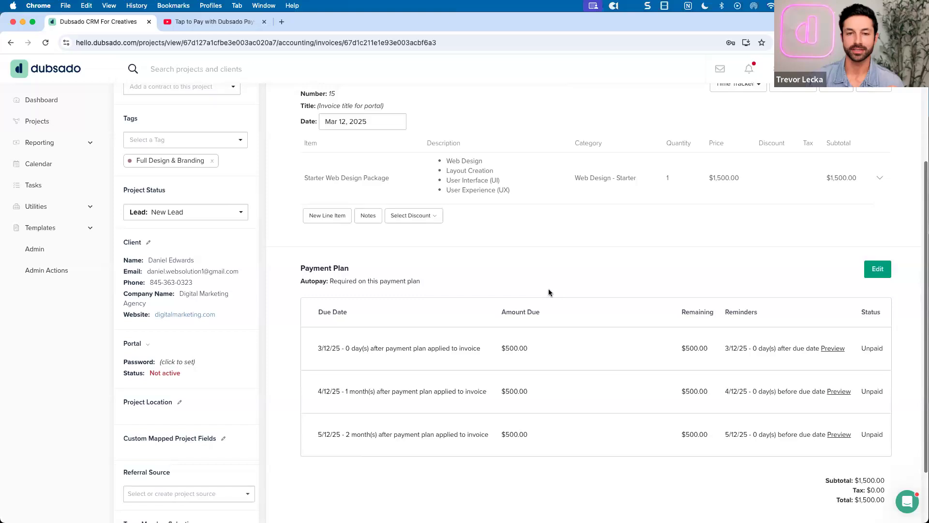
scroll(549, 292, down, 2)
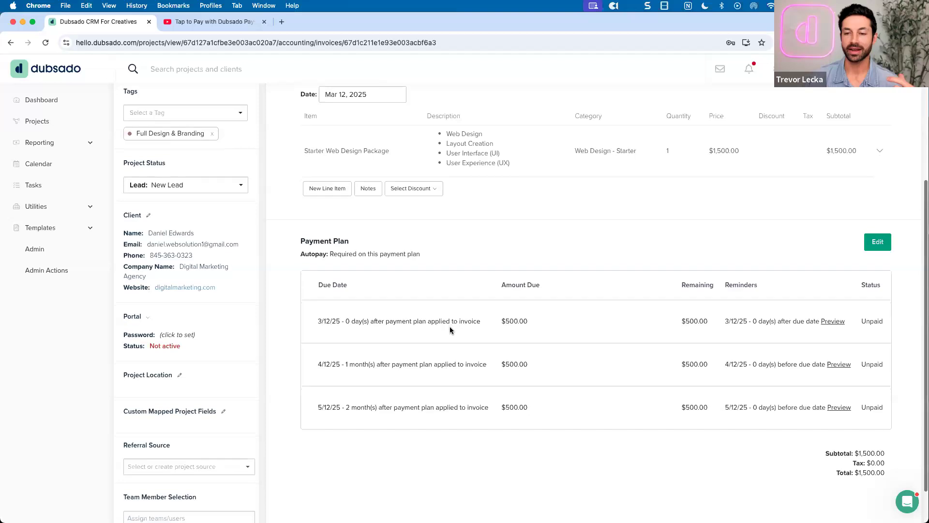
scroll(460, 326, up, 1)
scroll(459, 325, up, 3)
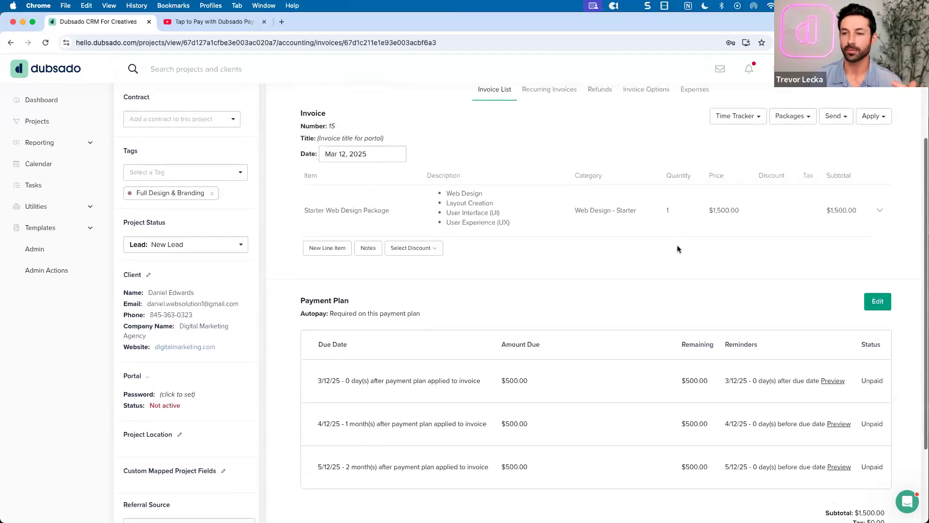
scroll(581, 310, down, 3)
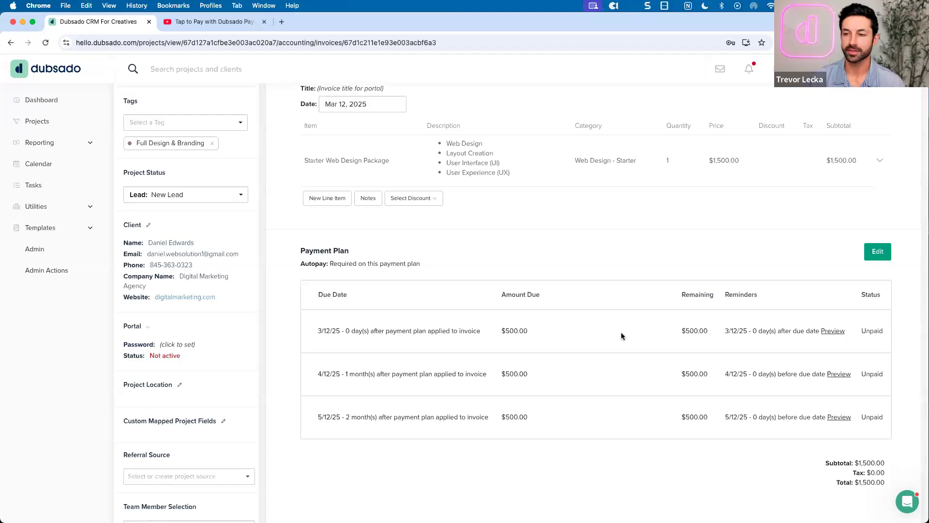
scroll(675, 262, up, 2)
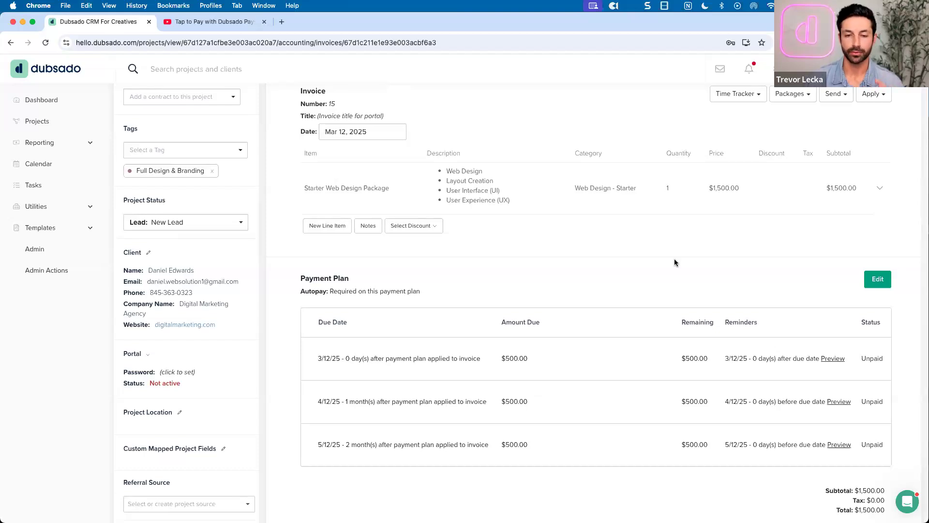
scroll(675, 262, down, 1)
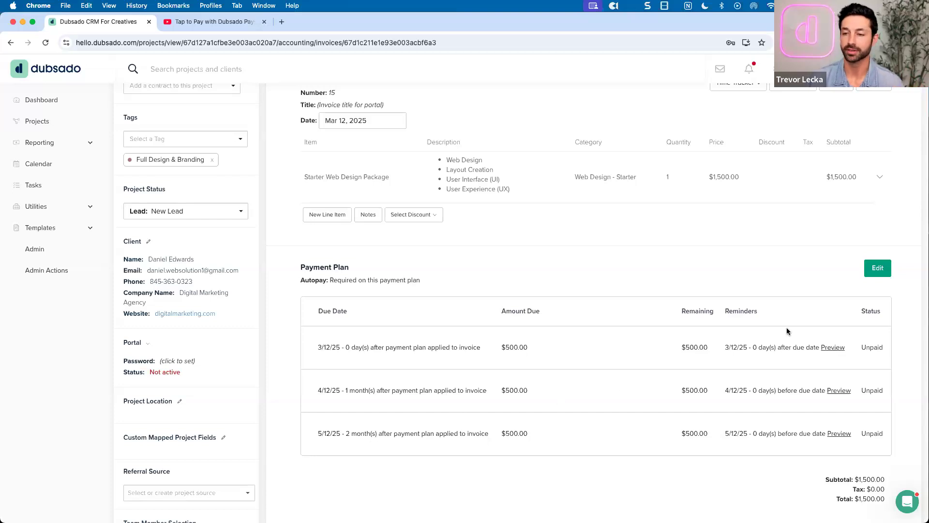
click(875, 272)
Expand the 5/12/25 installment, set its month count to 3, then switch it to Fixed due date
scroll(511, 279, down, 3)
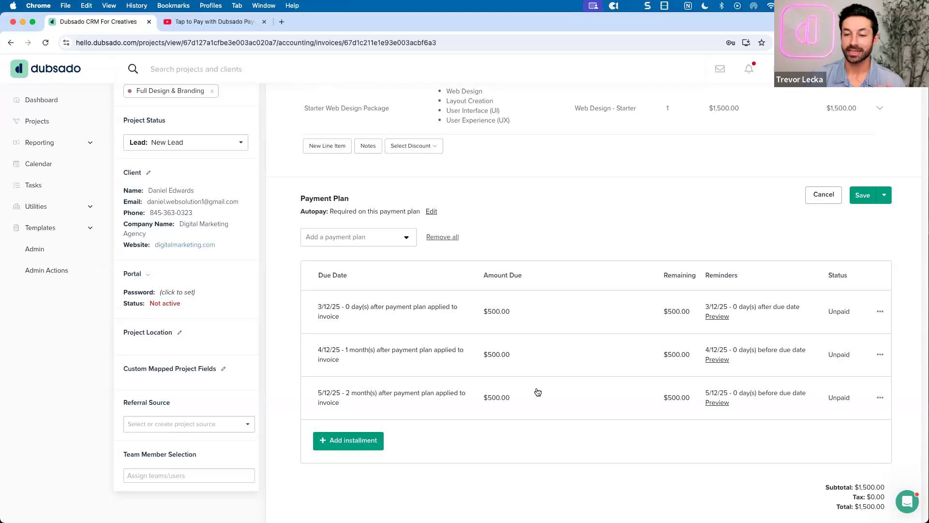
click(537, 392)
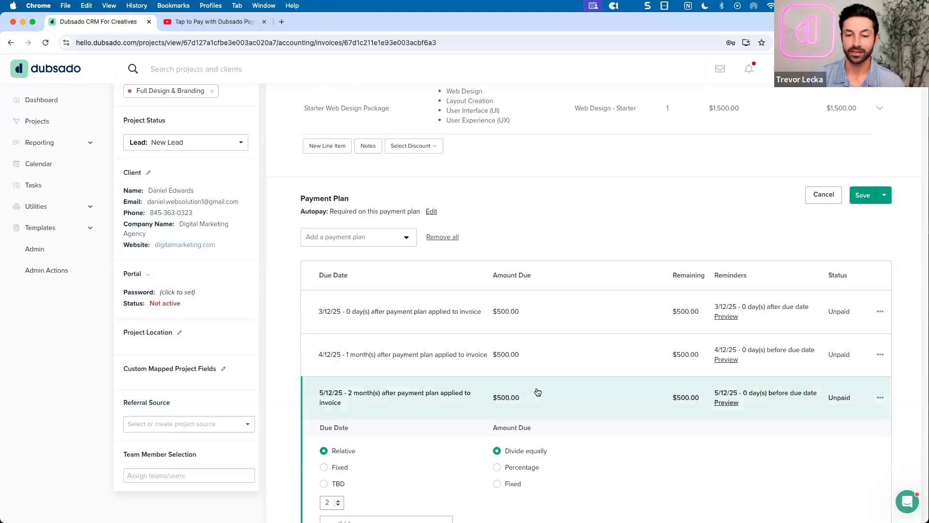
scroll(537, 390, down, 3)
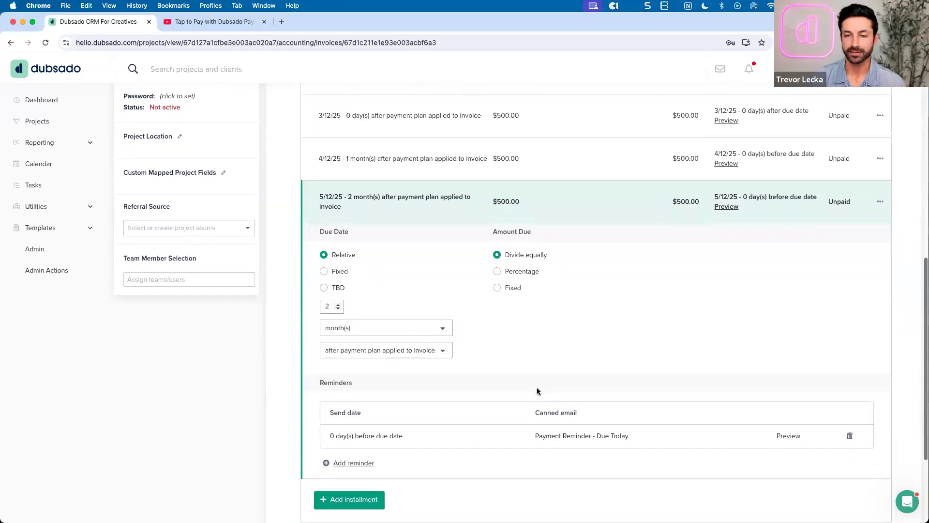
scroll(508, 367, down, 1)
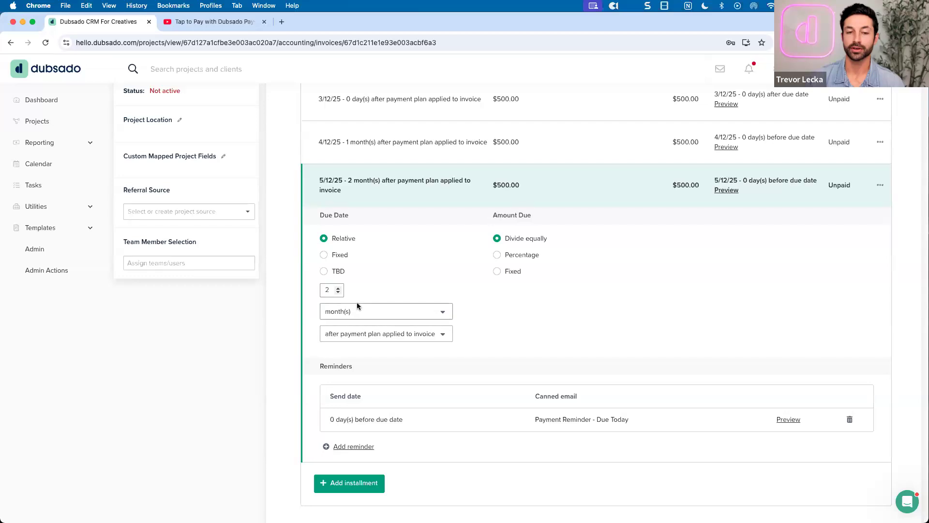
click(338, 288)
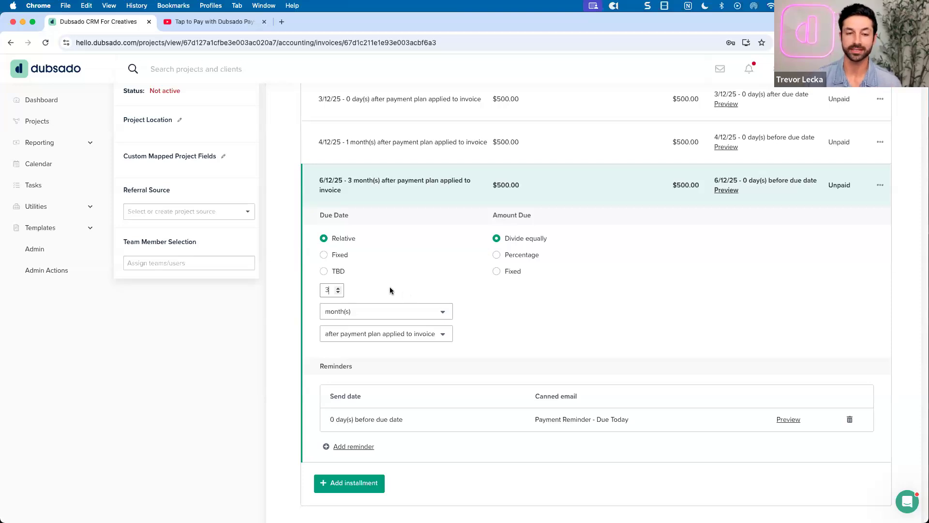
click(324, 256)
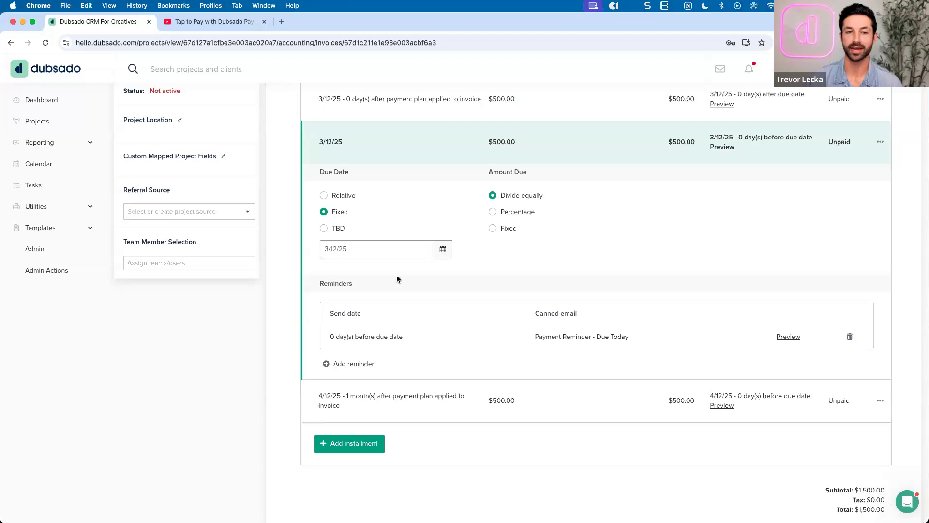
Set the third installment's fixed due date to May 31, 2025
click(437, 253)
click(433, 275)
click(433, 275)
click(429, 380)
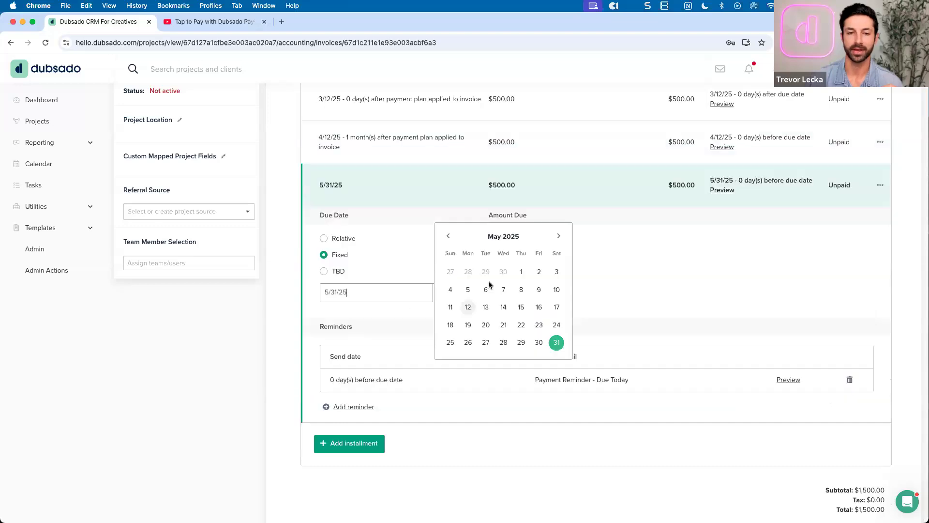
click(614, 210)
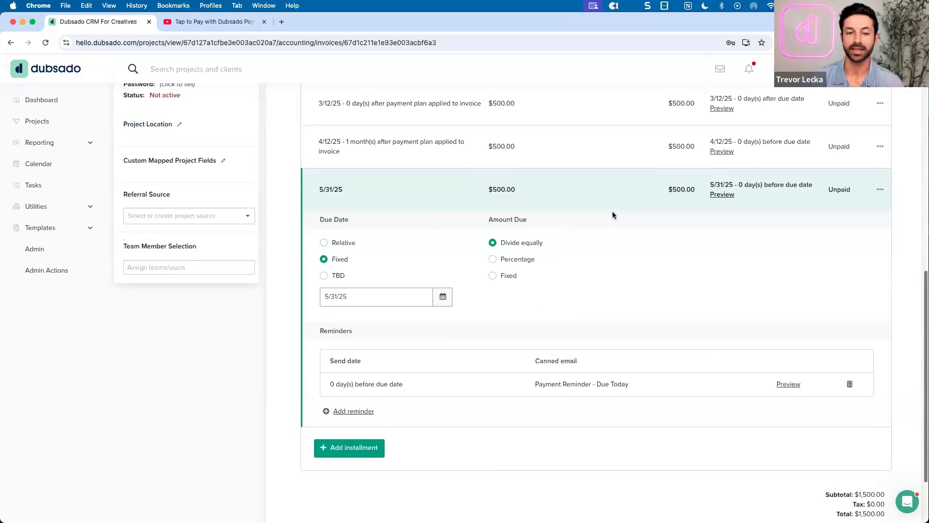
scroll(613, 212, up, 2)
scroll(613, 212, up, 1)
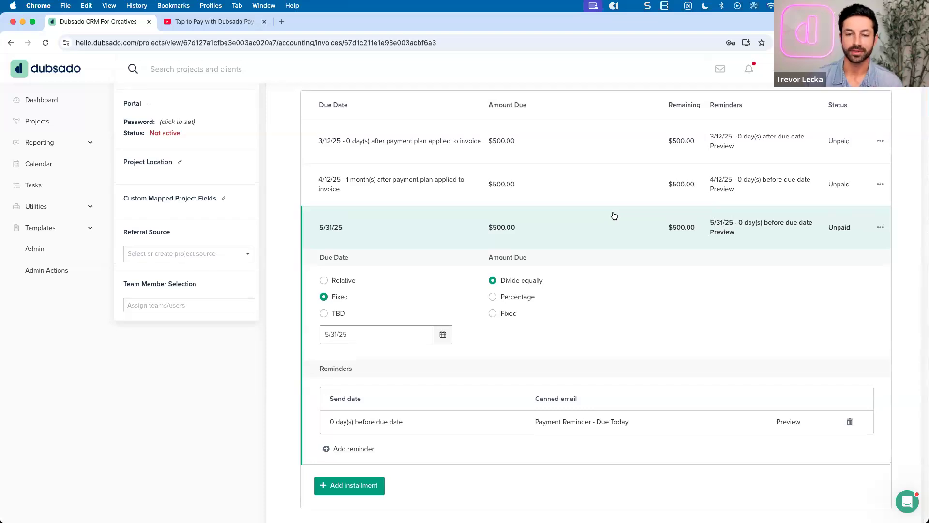
scroll(611, 217, up, 1)
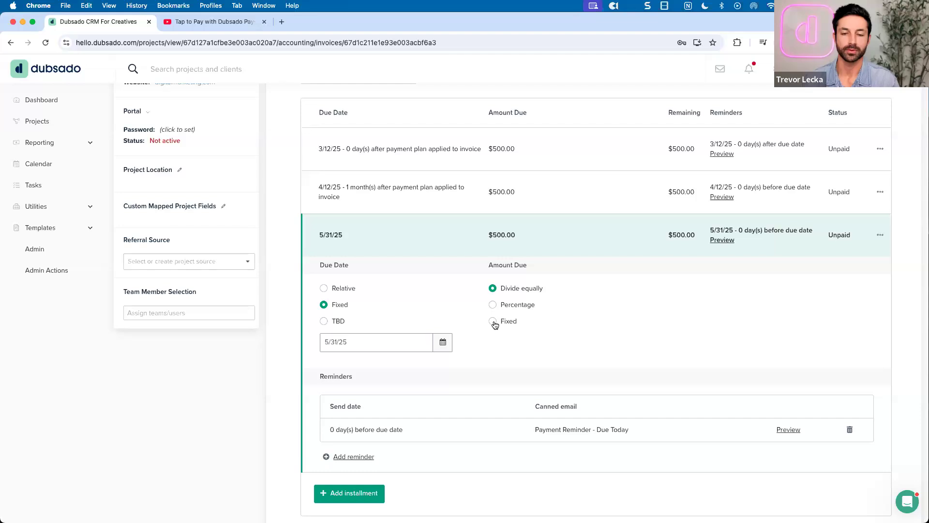
Expand the first installment to show its 3/12/25 due date, 0 days after the plan is applied
click(513, 166)
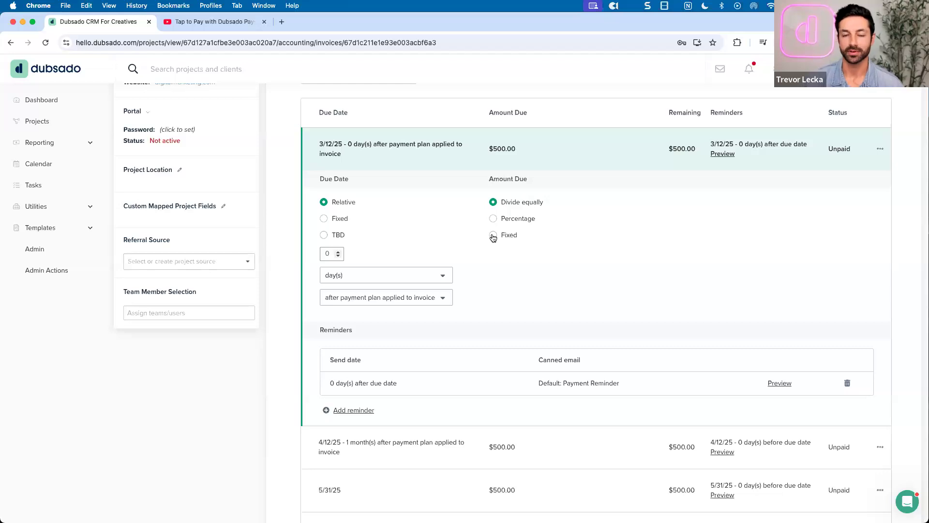
scroll(492, 237, up, 1)
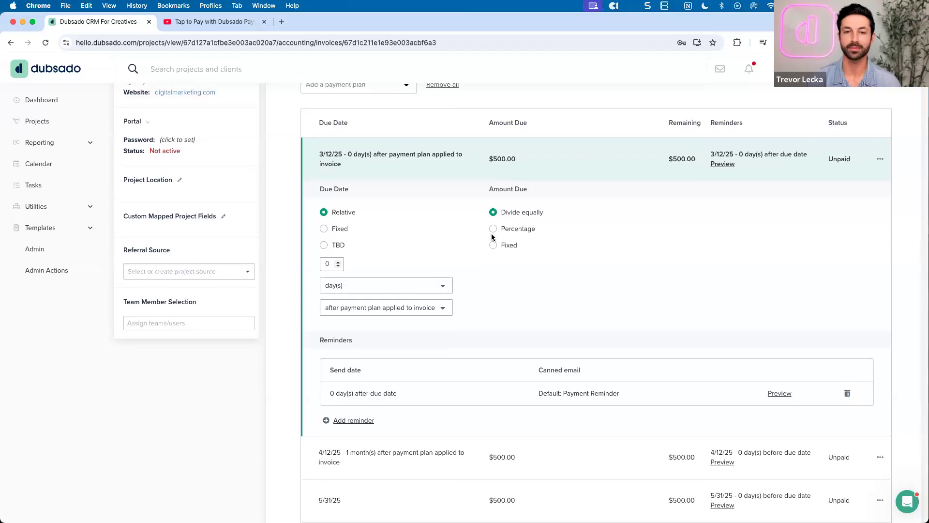
scroll(491, 237, up, 10)
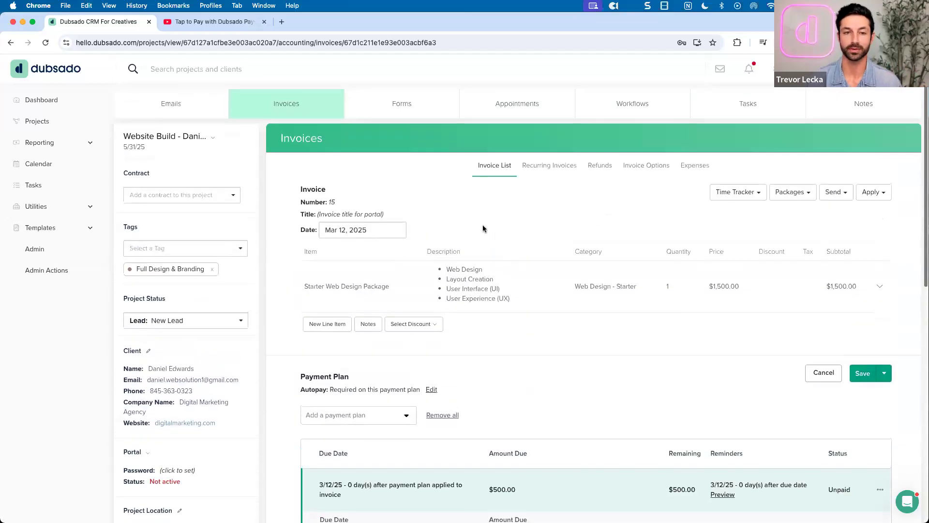
scroll(483, 225, down, 2)
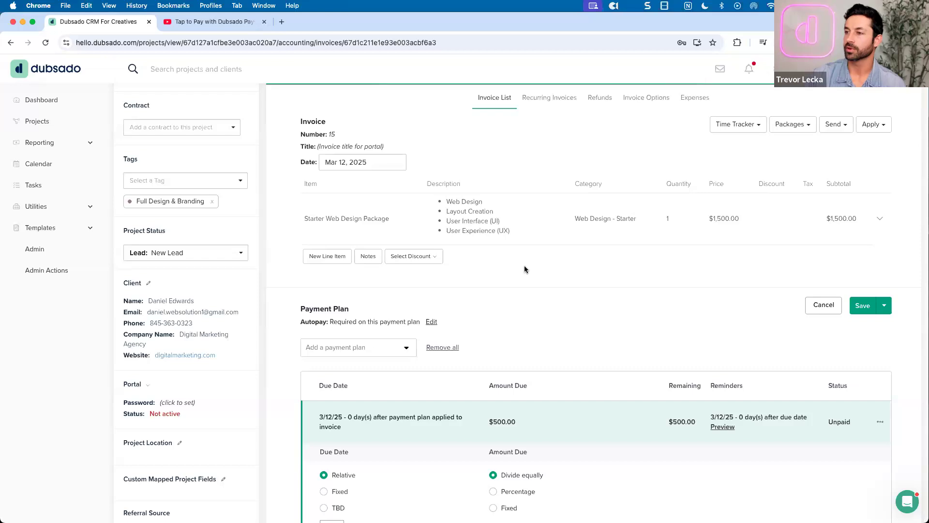
scroll(528, 265, up, 2)
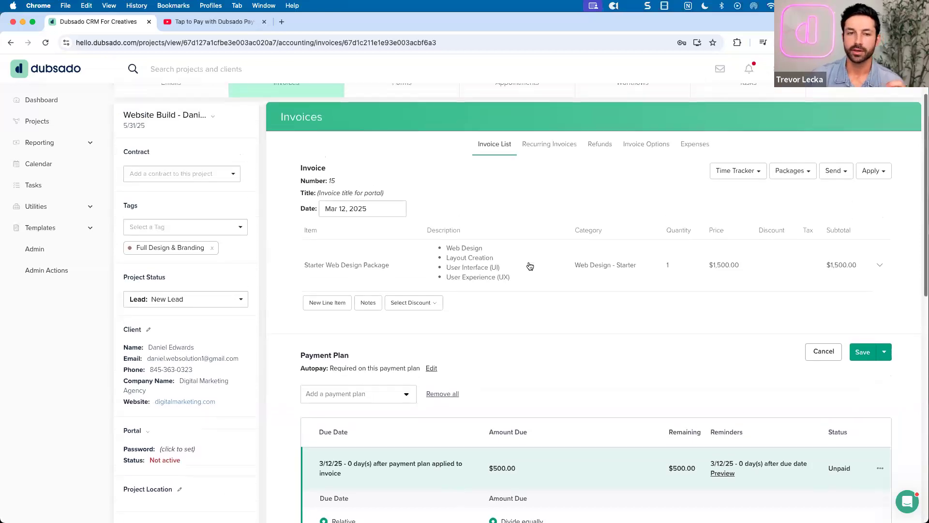
Open the Reporting > Invoices report, discarding the unsaved payment plan edits
click(53, 144)
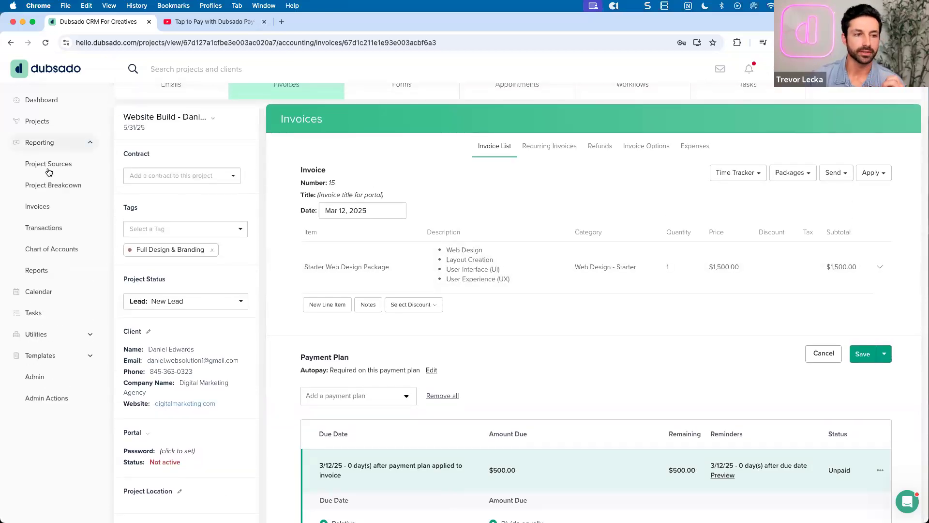
click(47, 207)
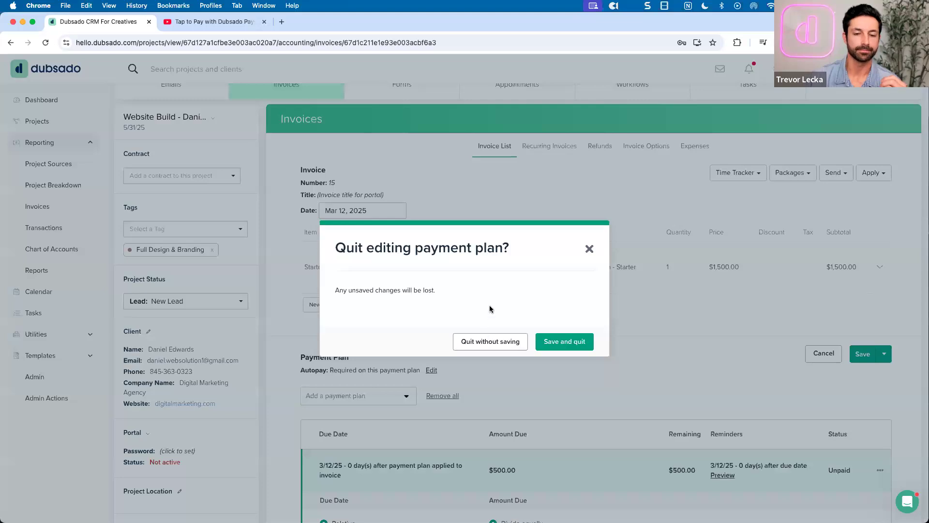
click(477, 348)
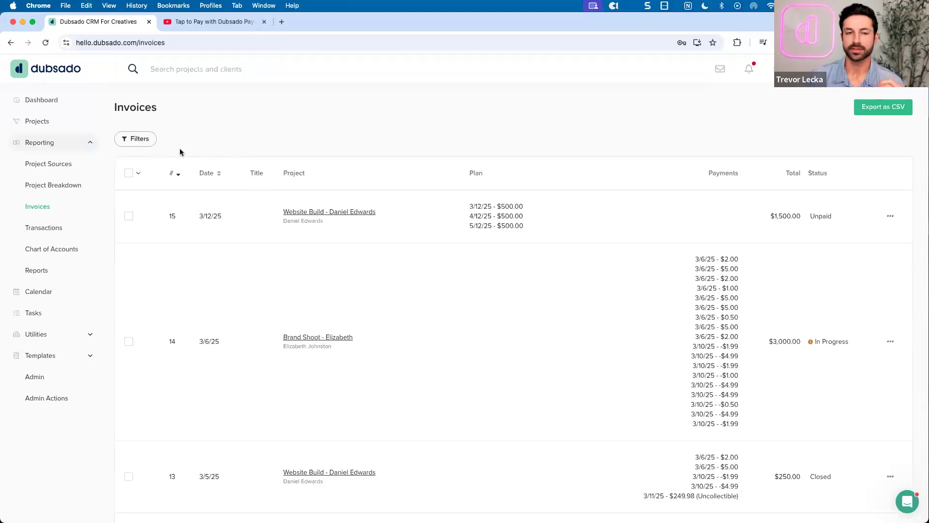
Filter the Invoices report to In Progress and Paid statuses, then return to the dashboard
click(144, 140)
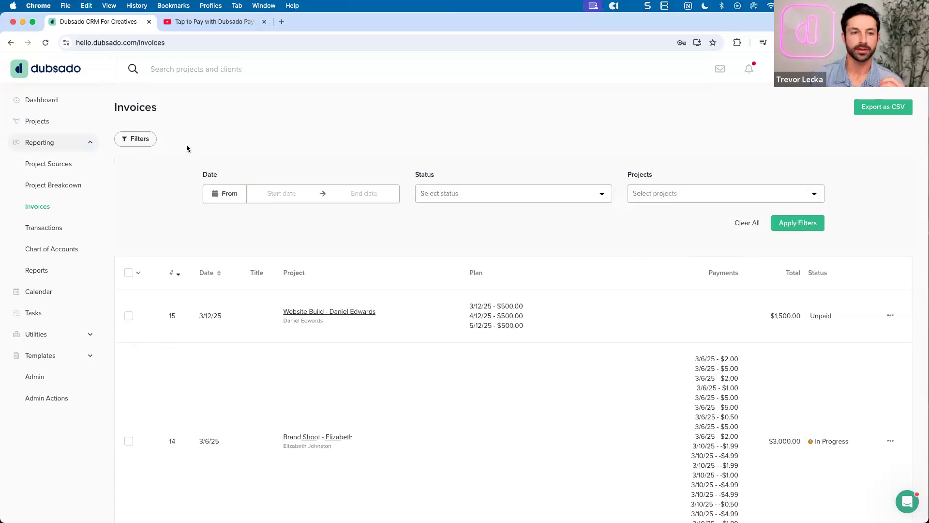
click(459, 192)
click(427, 248)
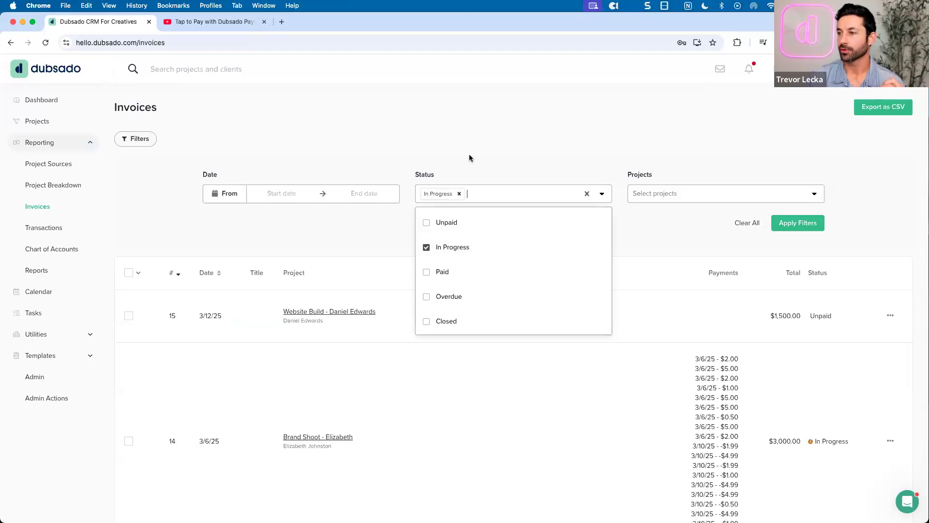
click(427, 272)
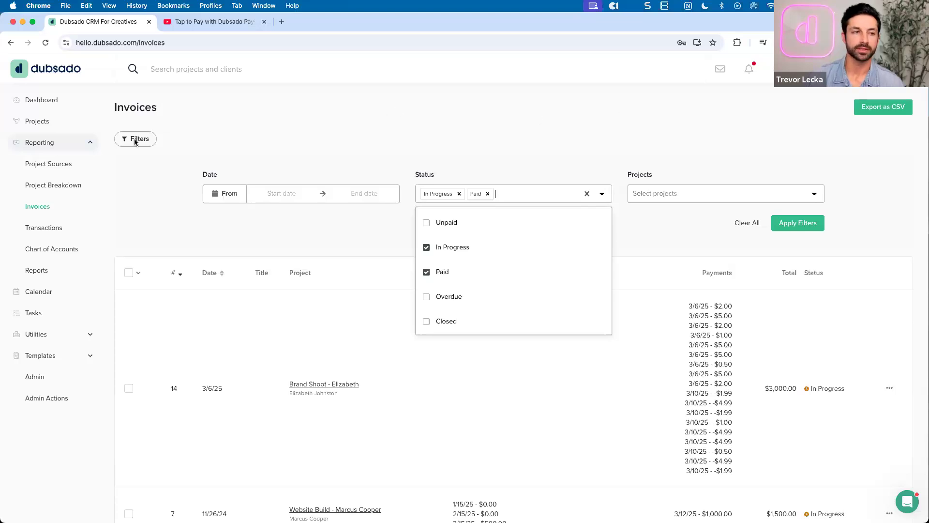
click(58, 102)
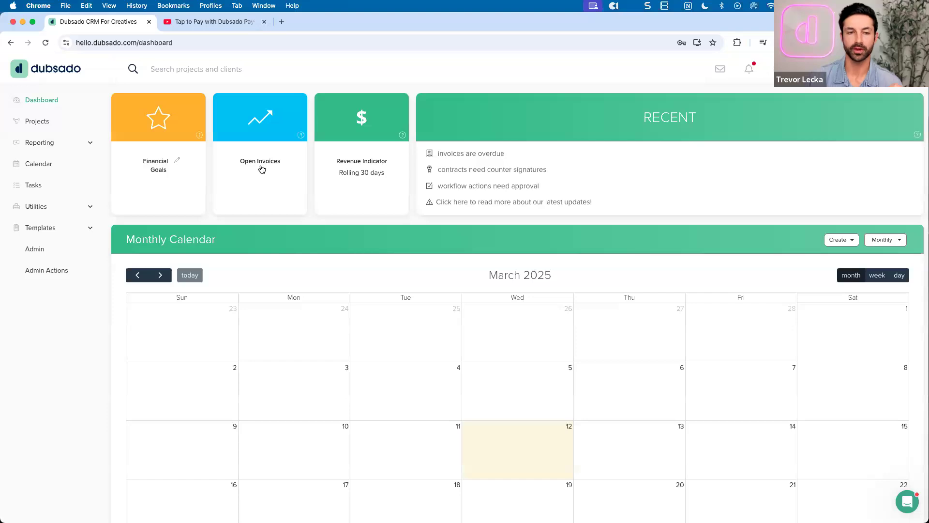
View Open Invoices with the Overdue status filter removed, then go to the Projects leads list
click(260, 168)
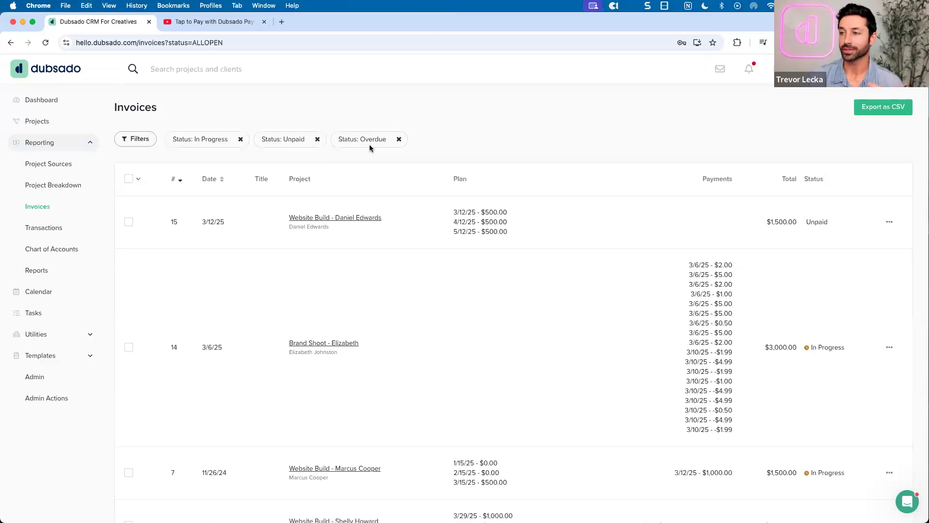
click(399, 138)
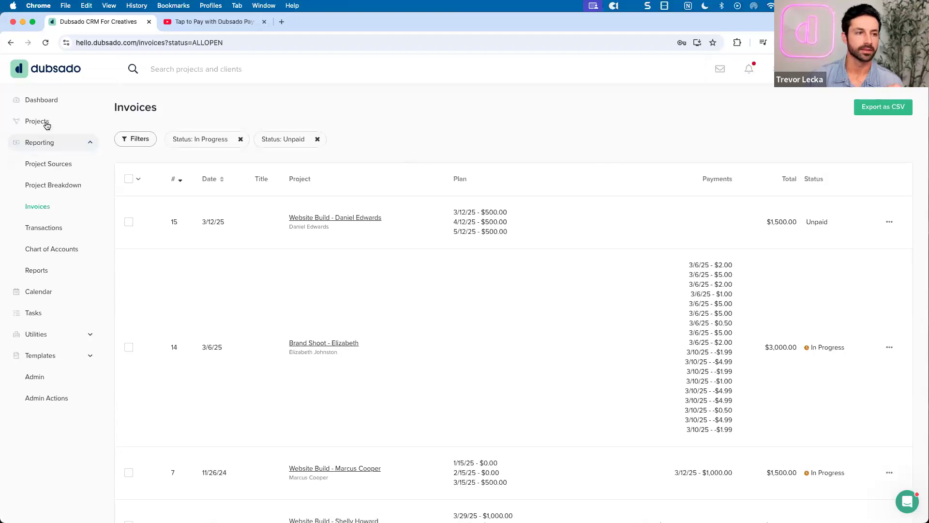
click(66, 126)
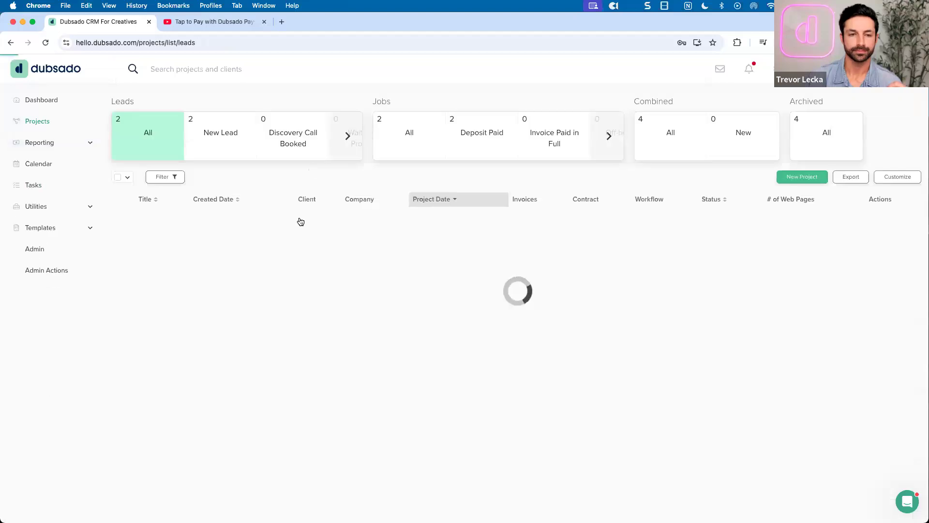
click(344, 228)
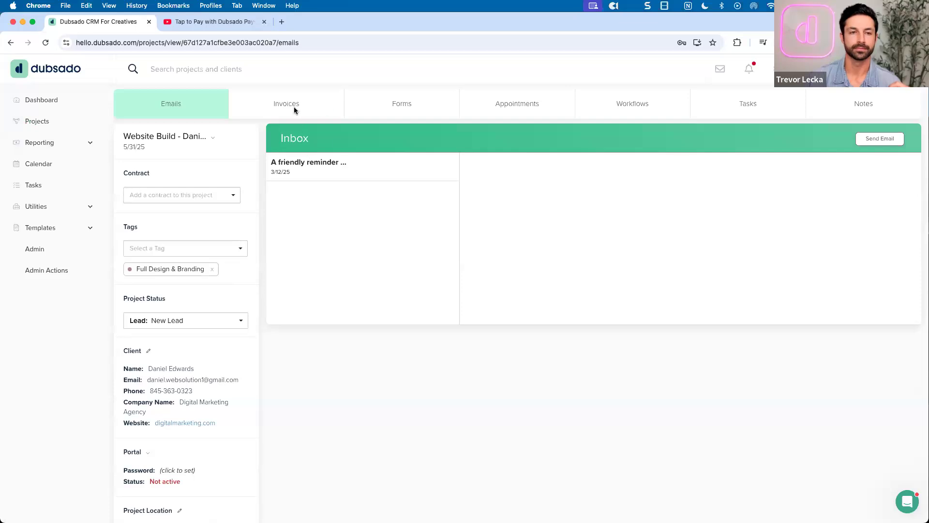
scroll(574, 254, down, 4)
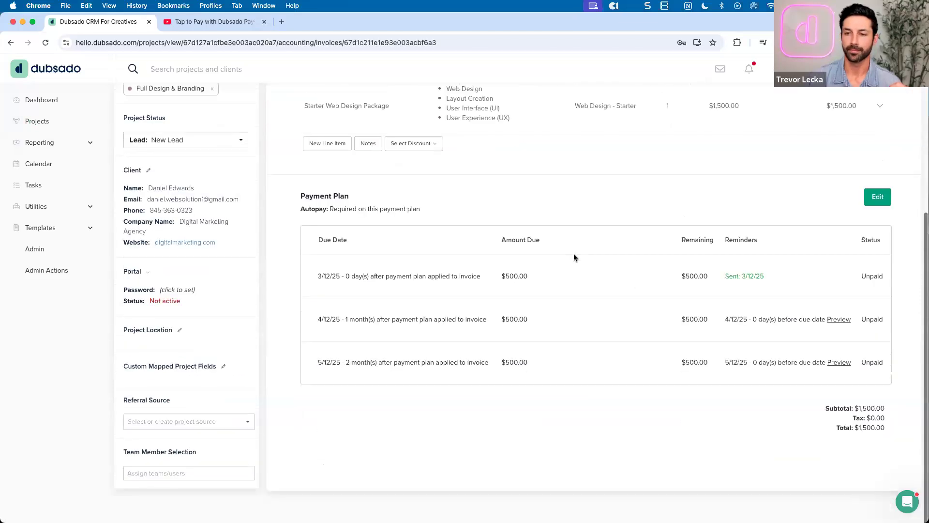
scroll(575, 261, up, 1)
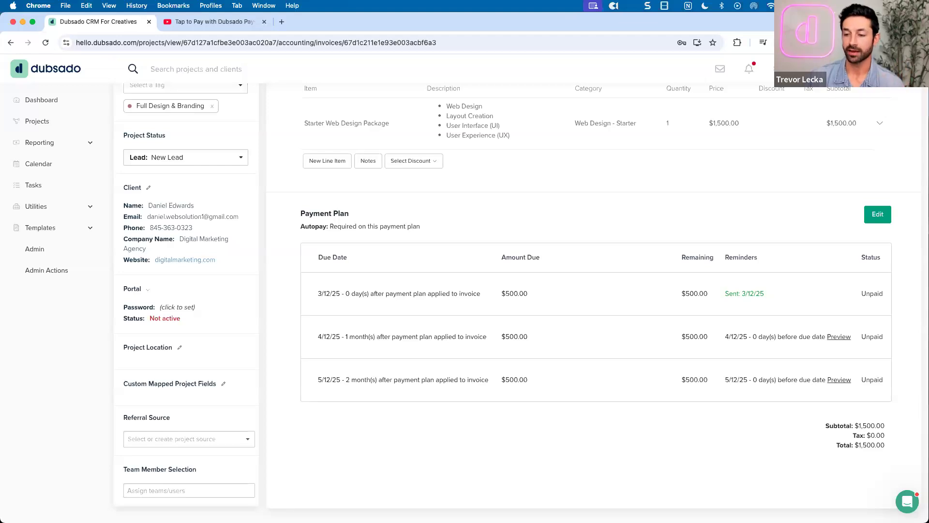
drag(834, 445, 886, 445)
scroll(886, 445, down, 1)
click(879, 442)
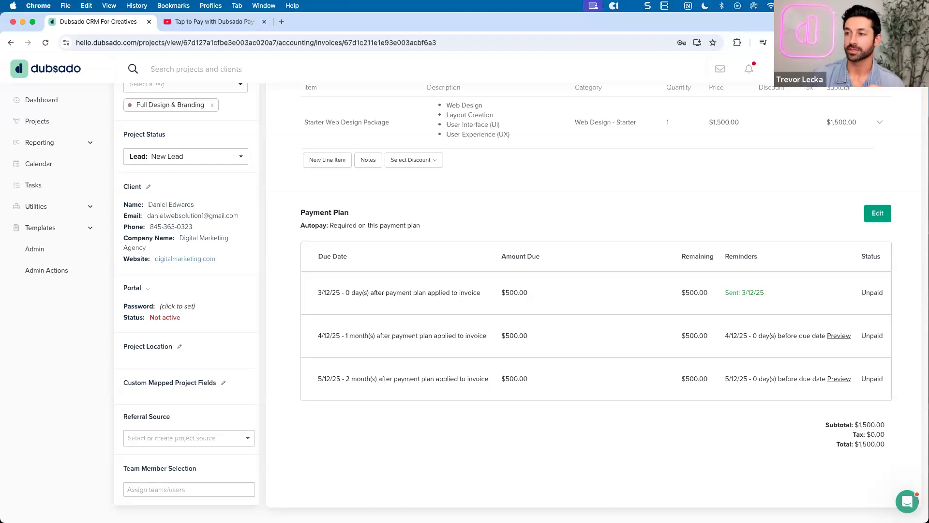
scroll(681, 207, up, 4)
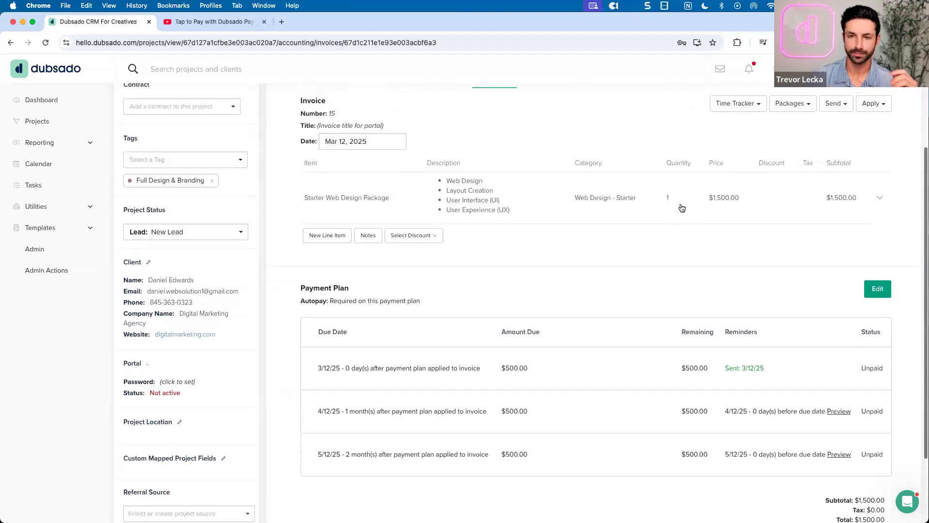
scroll(653, 192, up, 2)
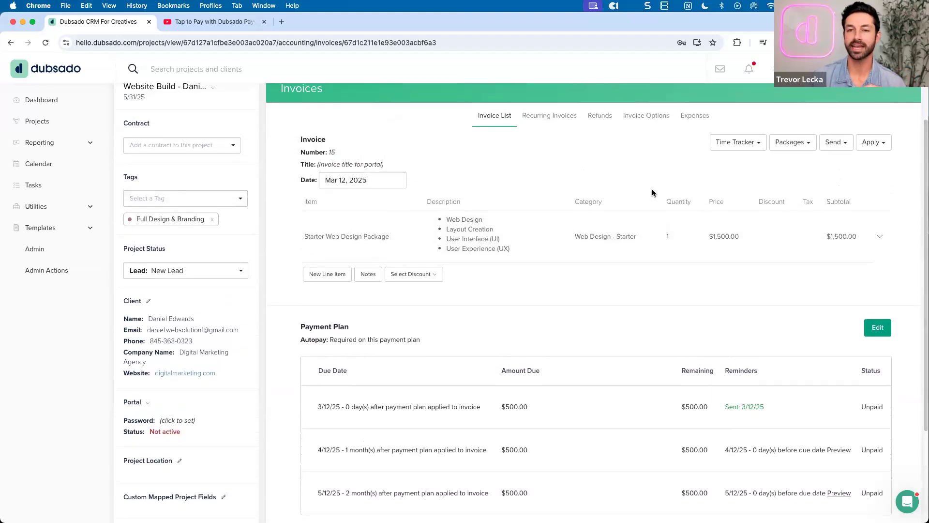
scroll(654, 193, down, 3)
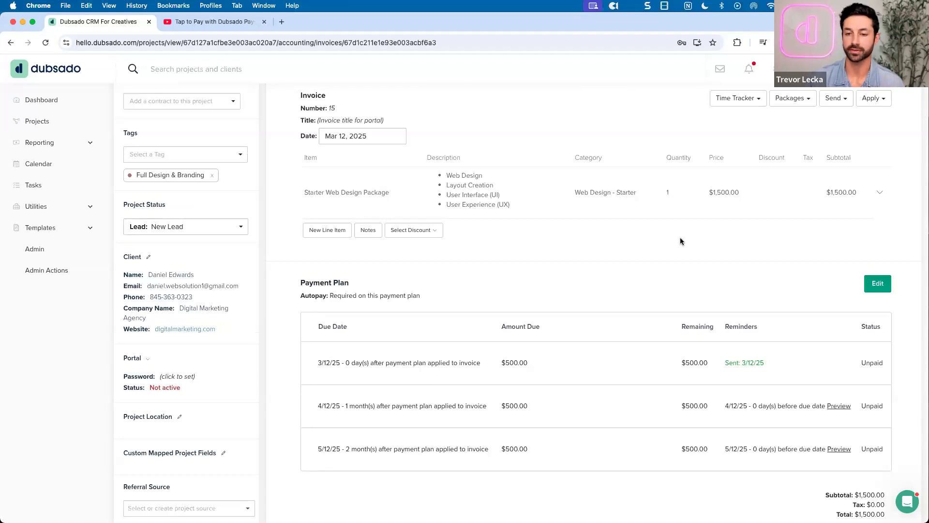
scroll(680, 240, down, 3)
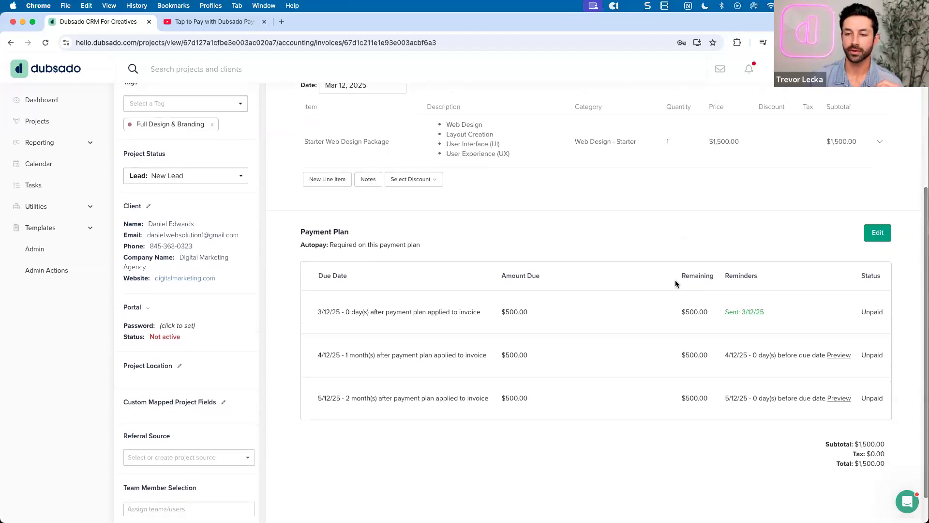
scroll(675, 280, down, 1)
scroll(688, 271, up, 5)
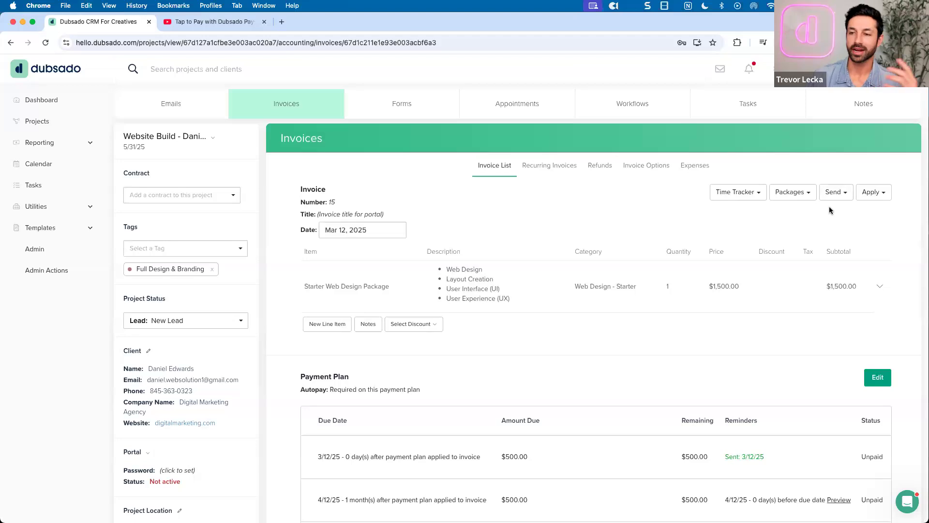
Apply a $500 Cash payment to invoice 15, marking the 3/12/25 installment Paid
click(867, 193)
click(837, 209)
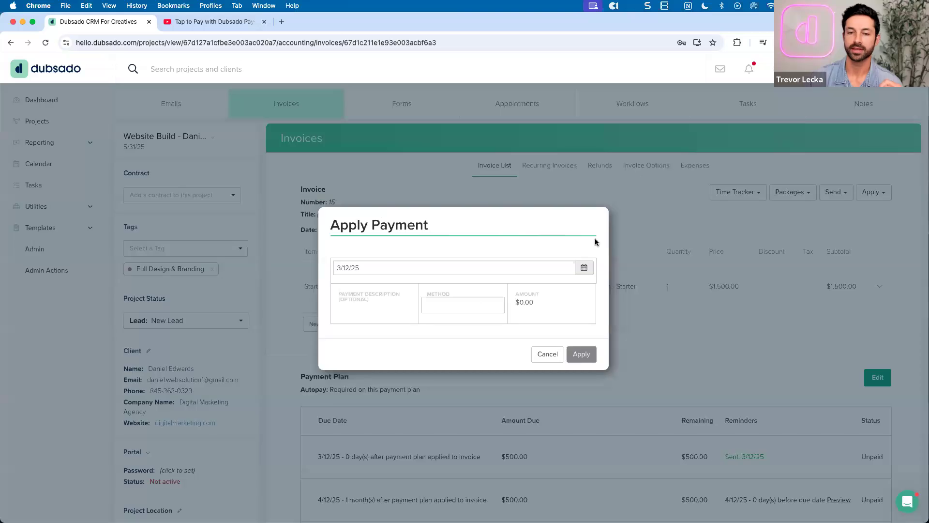
click(443, 301)
click(437, 318)
click(520, 306)
text(500)
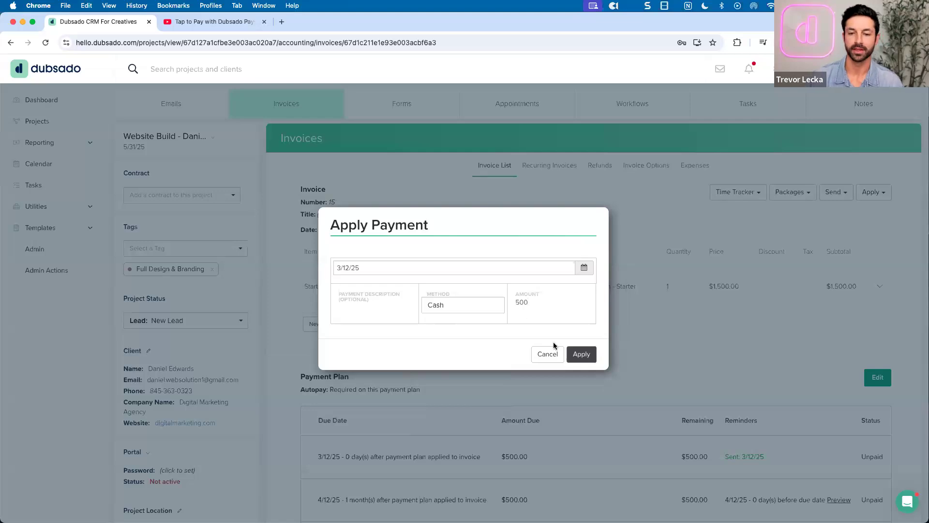
click(573, 356)
scroll(619, 326, down, 3)
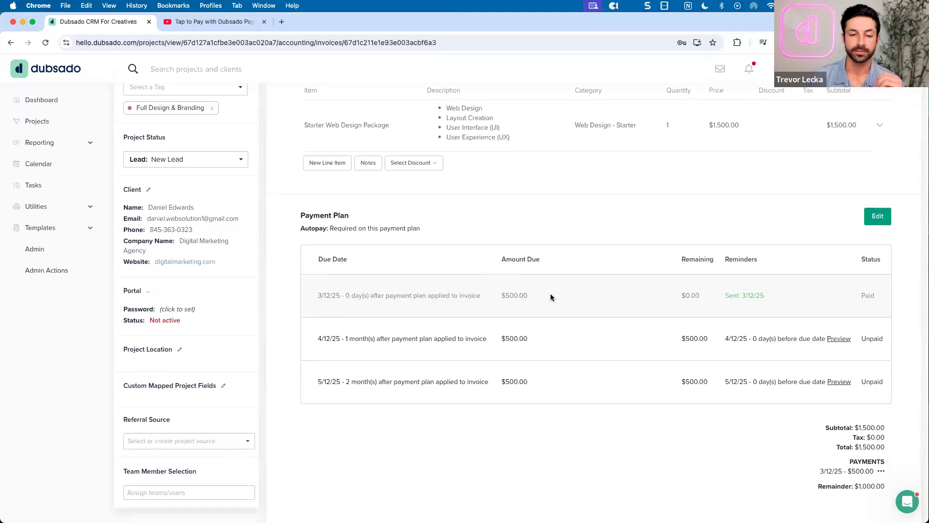
scroll(550, 297, down, 1)
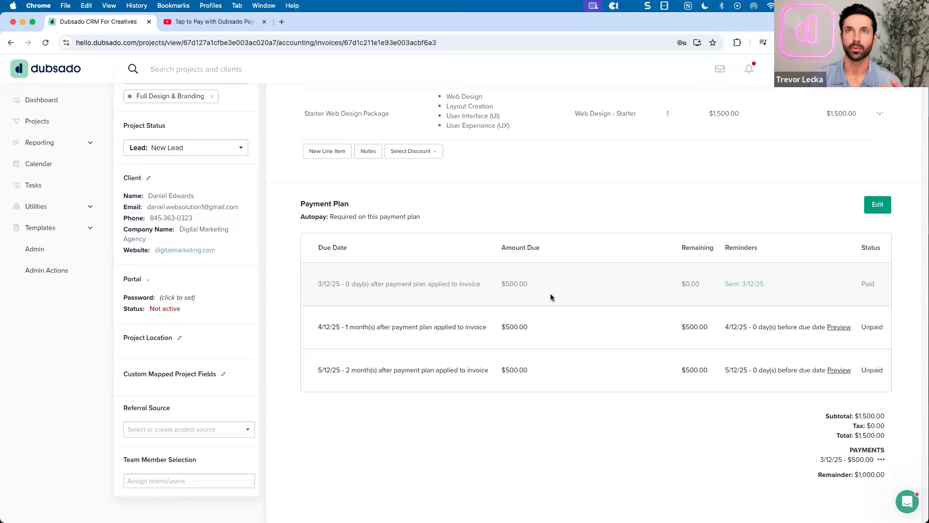
scroll(550, 297, up, 1)
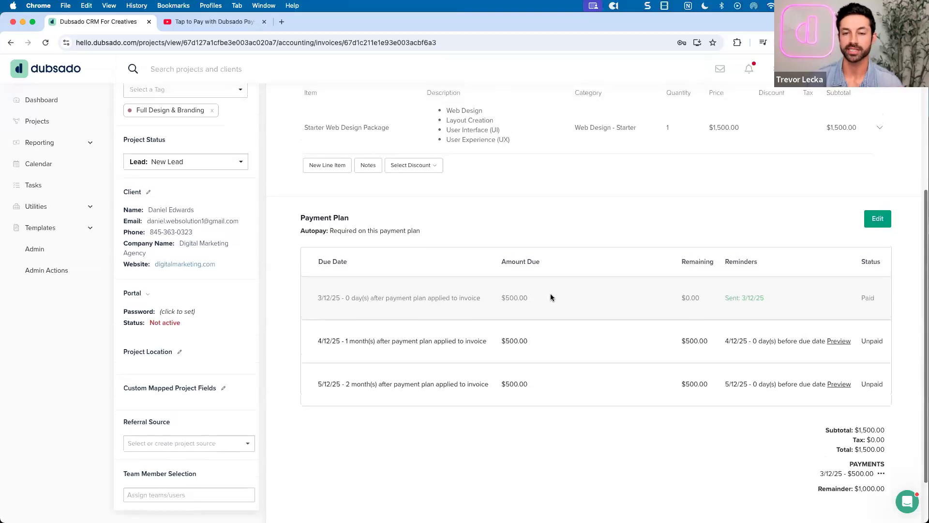
scroll(550, 297, up, 5)
scroll(550, 298, up, 3)
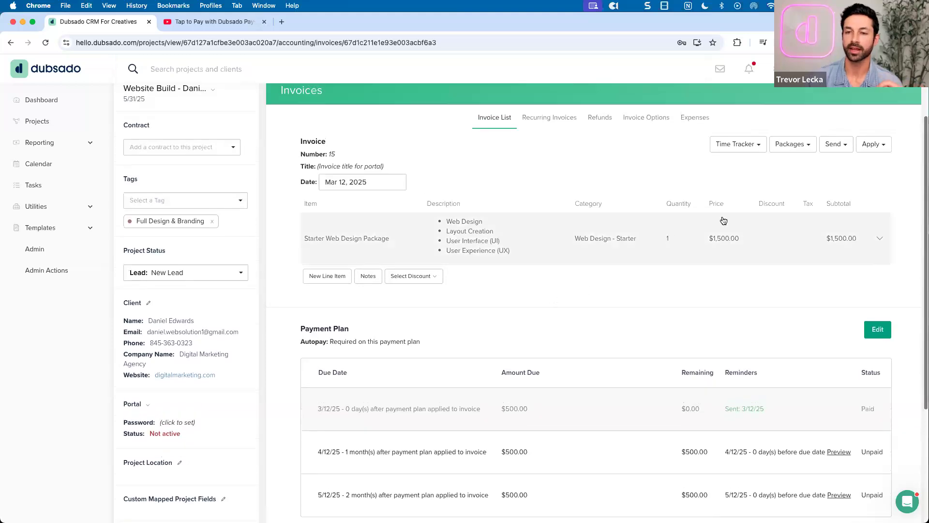
Add the Monthly Website Maintenance package to invoice 15
click(794, 144)
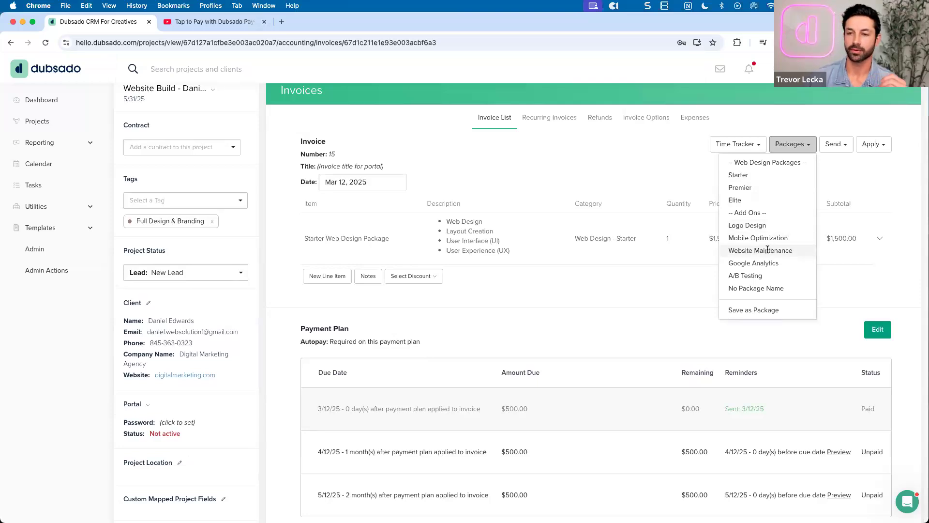
click(768, 250)
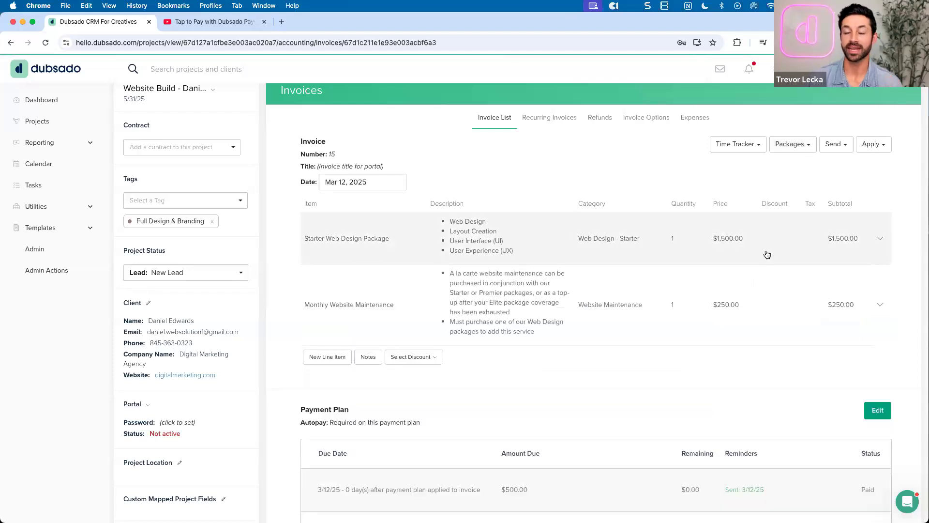
scroll(766, 255, down, 5)
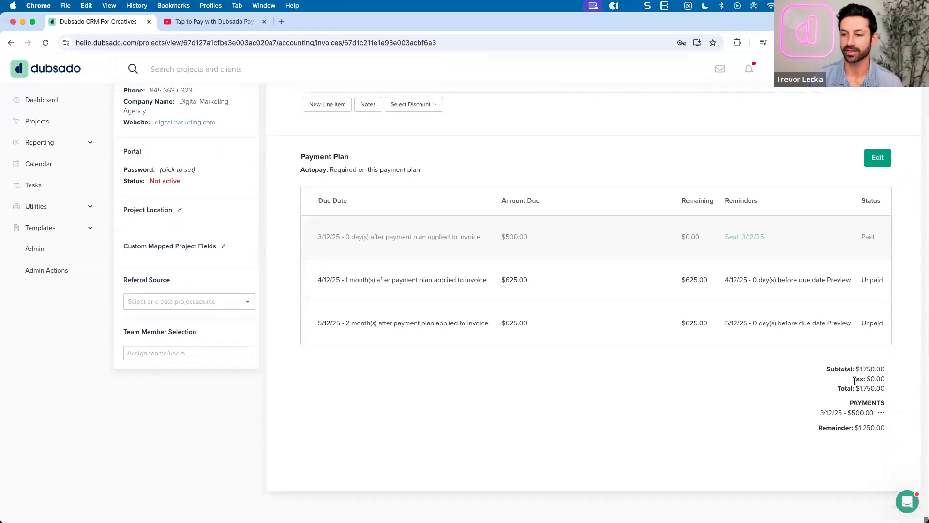
Check the new $1,750.00 invoice total and the $1,250.00 remaining balance
drag(856, 388, 884, 385)
triple_click(884, 384)
click(753, 370)
scroll(765, 381, up, 1)
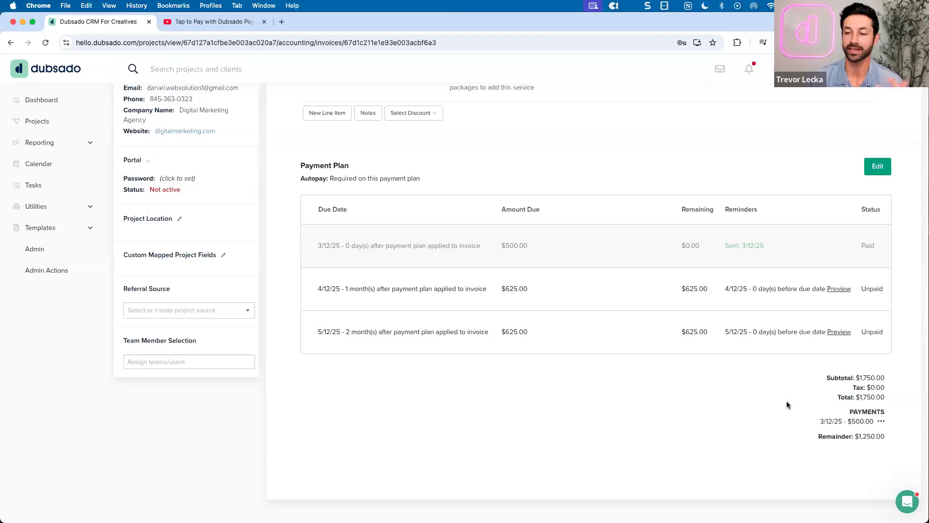
drag(855, 437, 885, 436)
triple_click(884, 435)
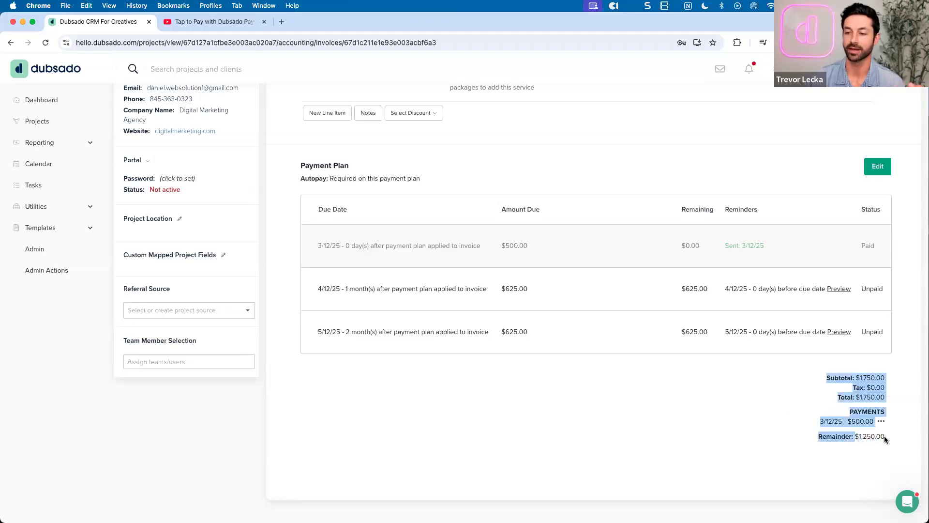
click(885, 435)
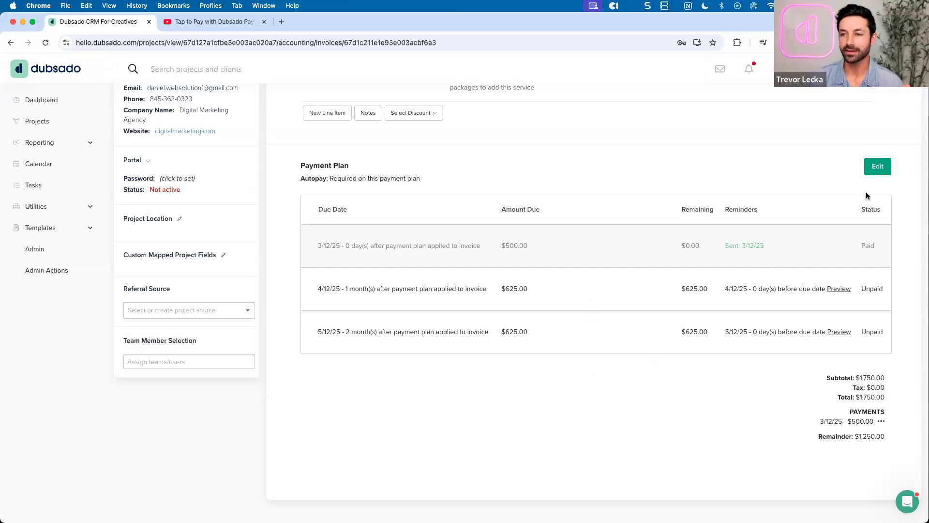
In the payment plan editor, expand and review the $625.00 4/12/25 installment, then collapse it
click(874, 171)
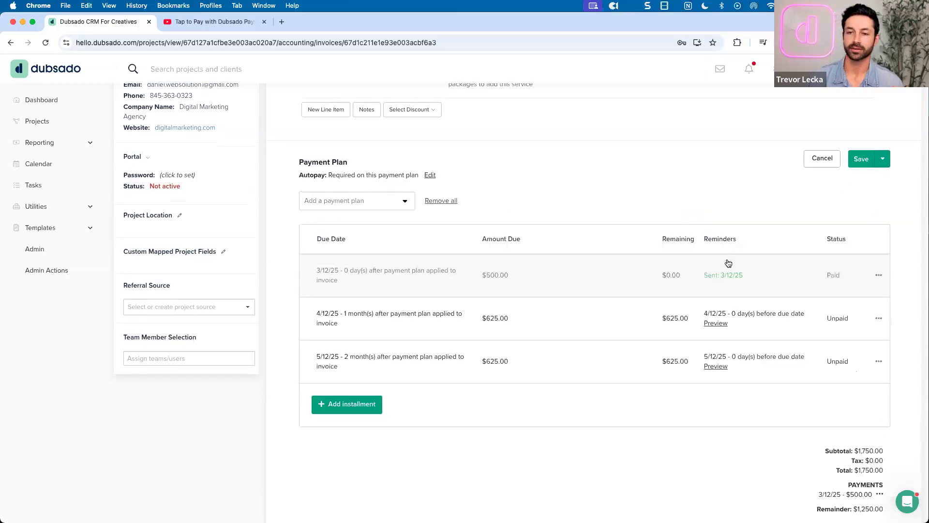
click(577, 318)
scroll(576, 318, down, 3)
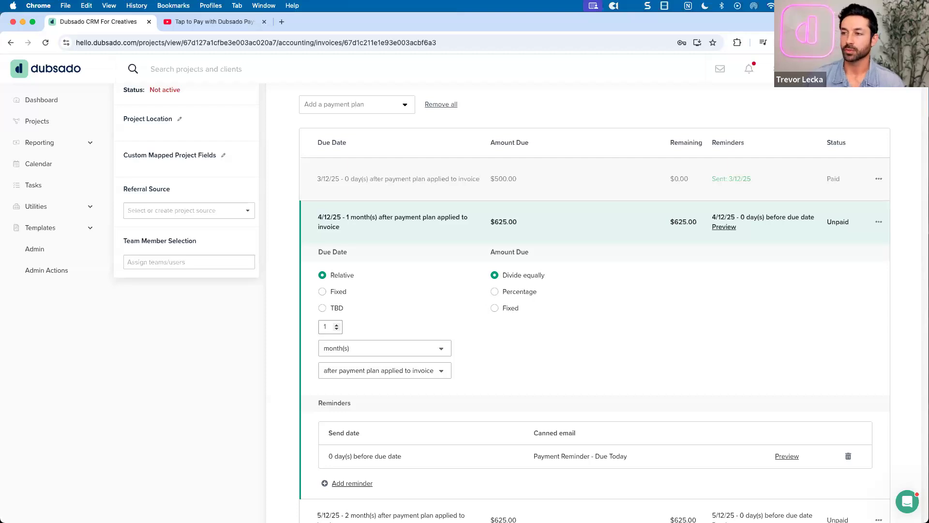
click(621, 232)
scroll(622, 233, up, 3)
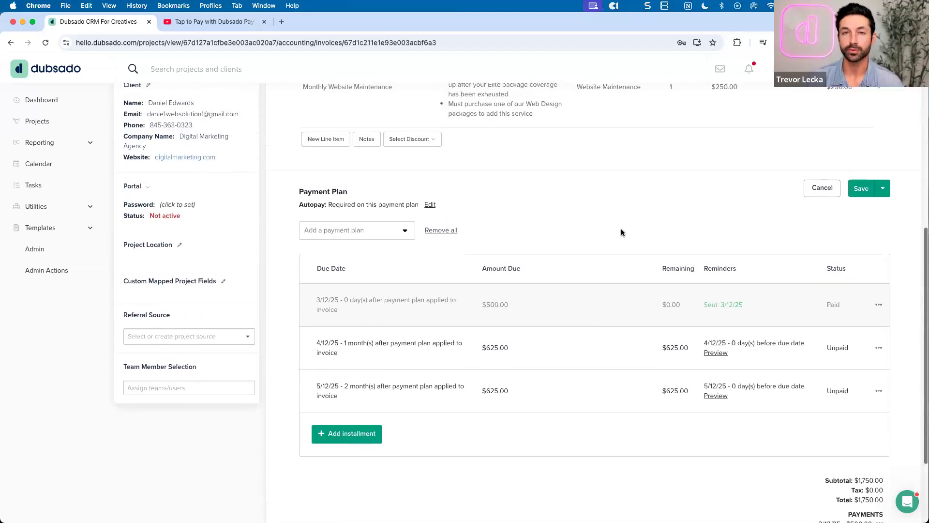
scroll(622, 233, up, 5)
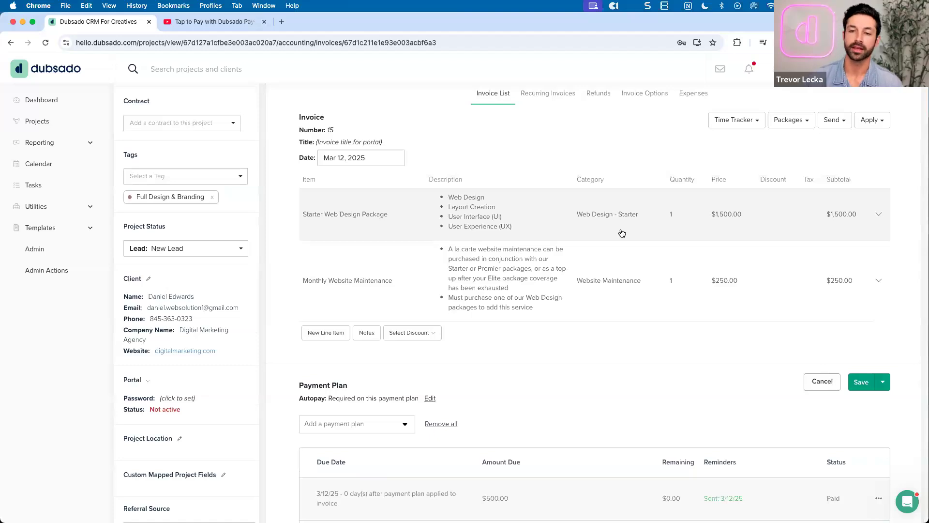
scroll(622, 233, up, 2)
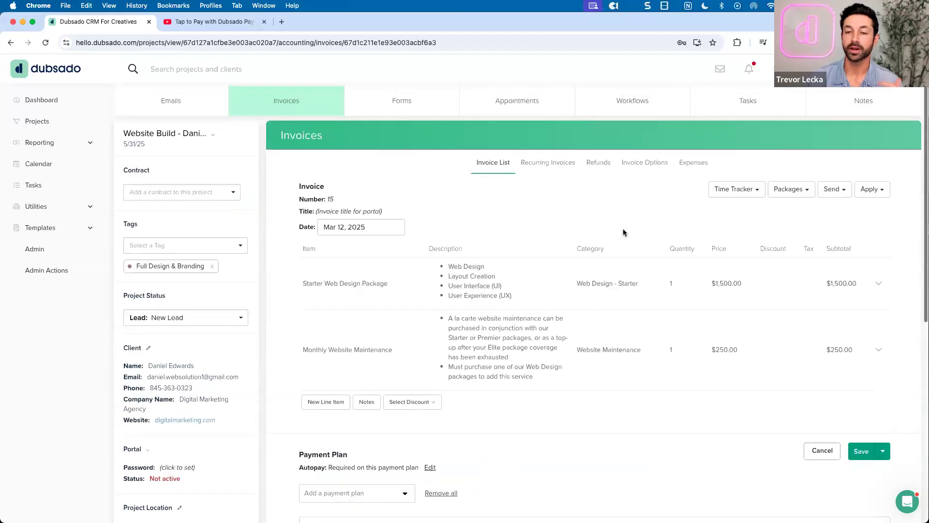
Go back to the Invoice List and reopen invoice 15, scrolling down to its payment plan
click(490, 175)
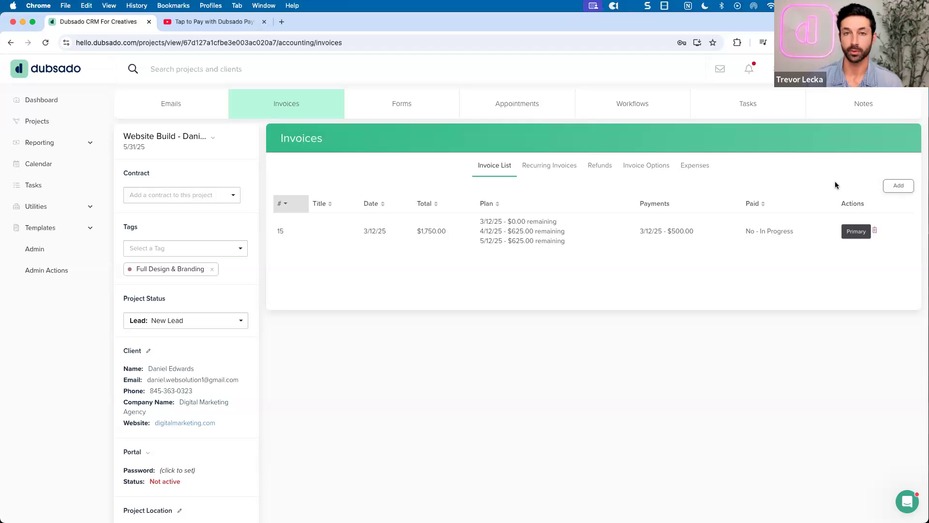
click(517, 242)
scroll(562, 249, down, 1)
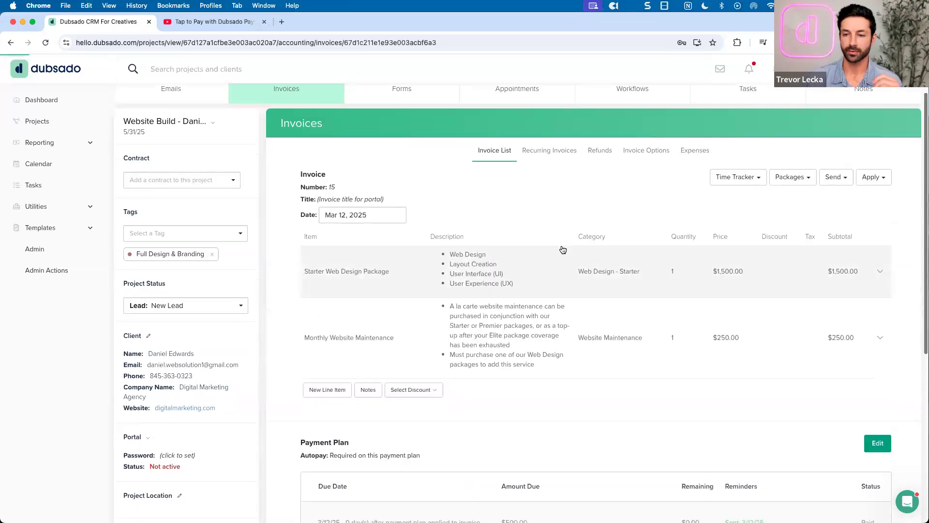
scroll(563, 249, down, 3)
scroll(700, 283, down, 3)
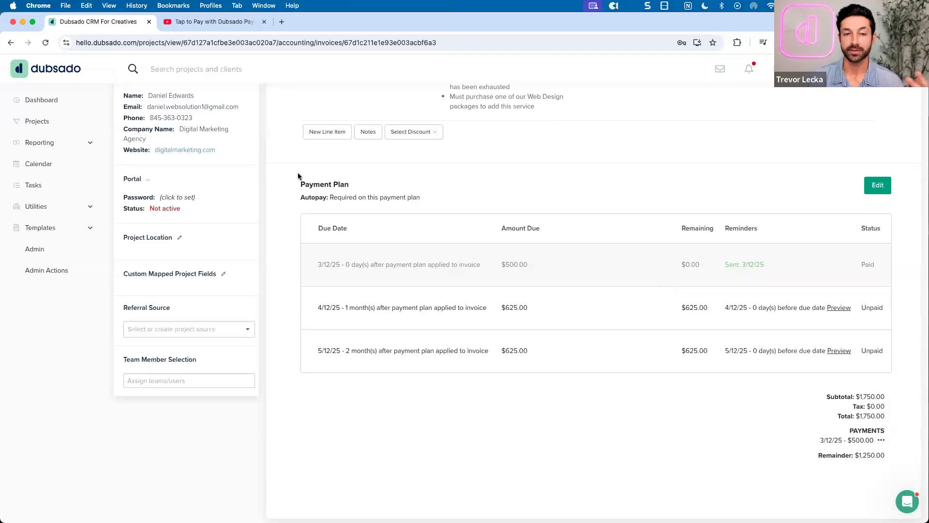
scroll(579, 222, down, 1)
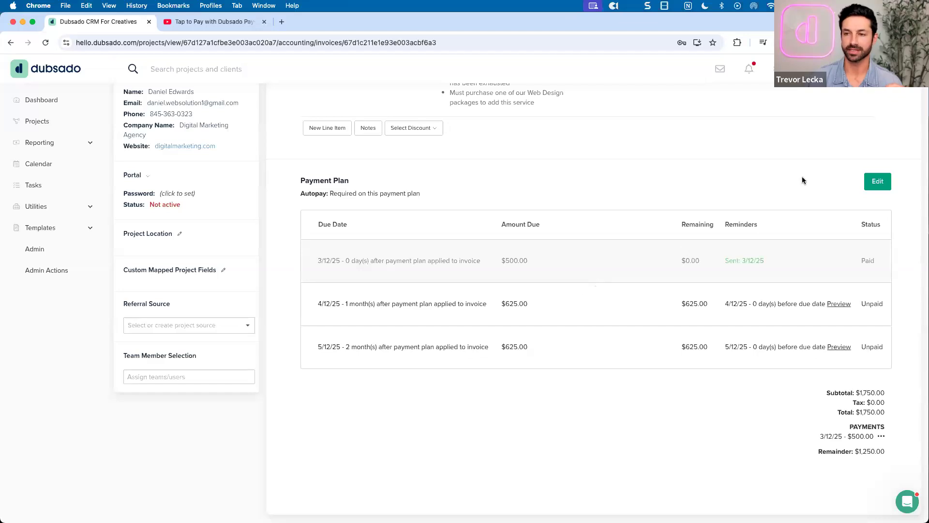
Edit the payment plan, expand the 4/12/25 installment, and begin adding a reminder
click(875, 181)
click(546, 334)
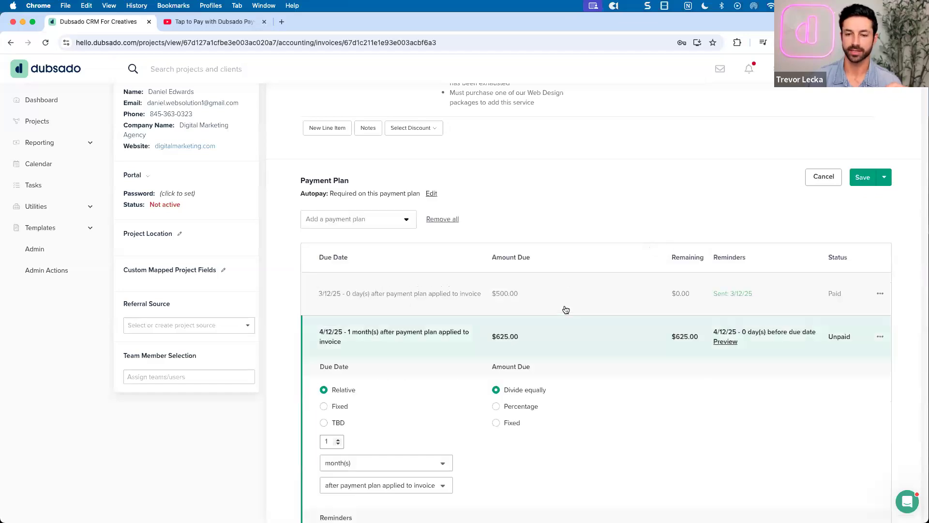
scroll(566, 309, down, 5)
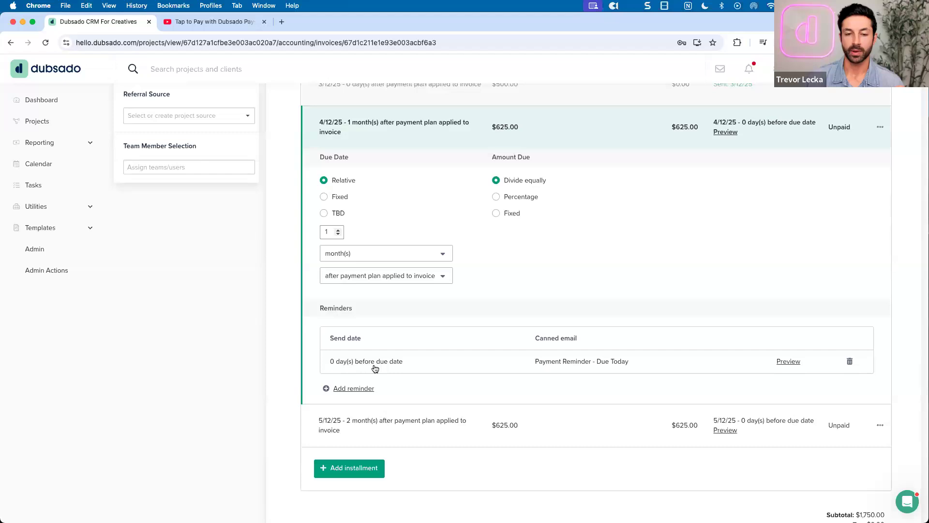
click(358, 388)
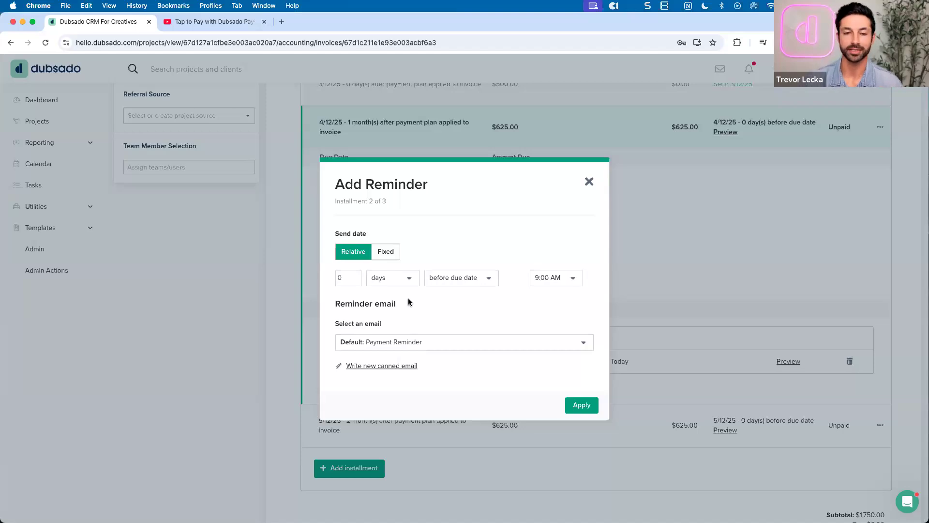
Set the reminder to send 3 days after the due date at 9:00 AM
click(355, 275)
click(355, 275)
click(355, 274)
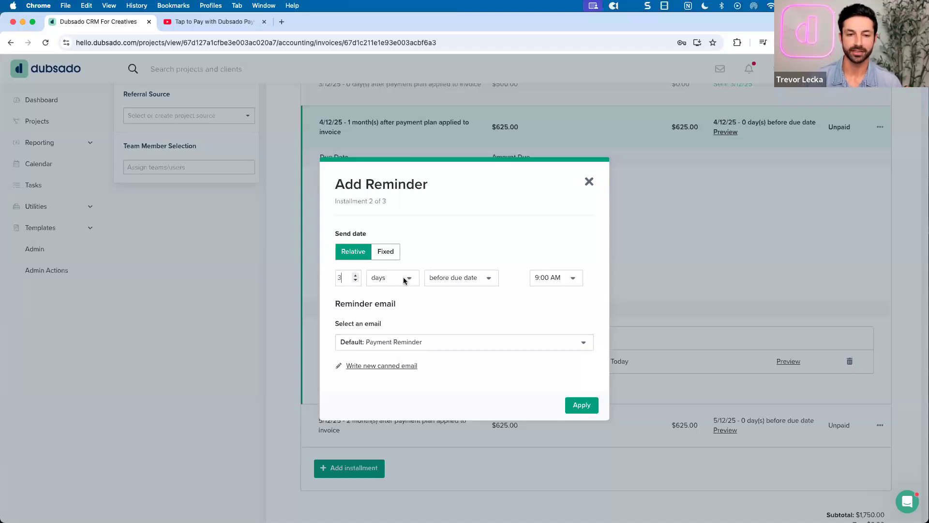
click(436, 277)
click(446, 317)
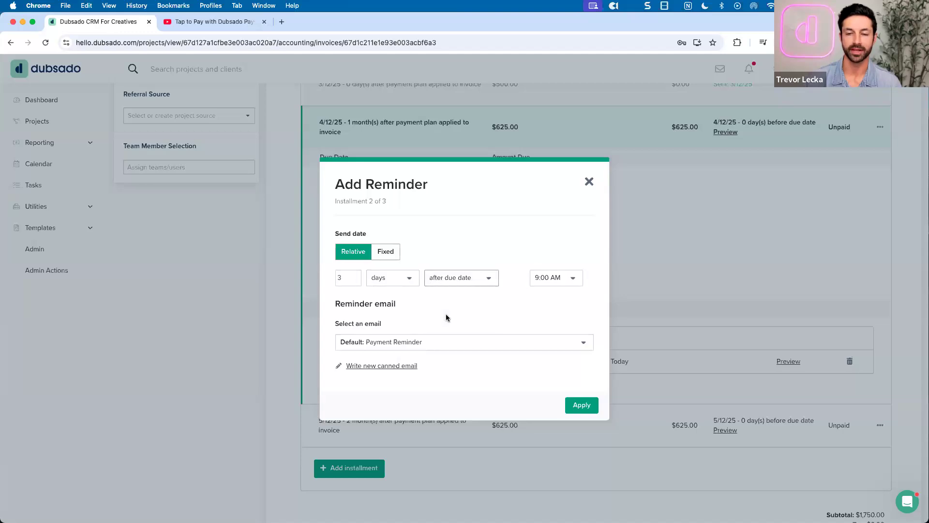
click(559, 280)
scroll(553, 342, down, 3)
scroll(553, 343, down, 6)
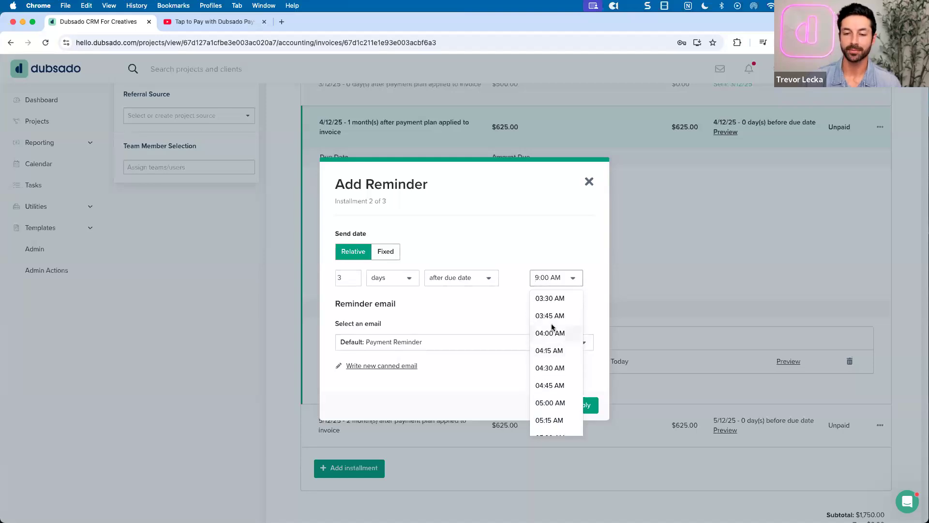
scroll(551, 323, down, 2)
click(499, 308)
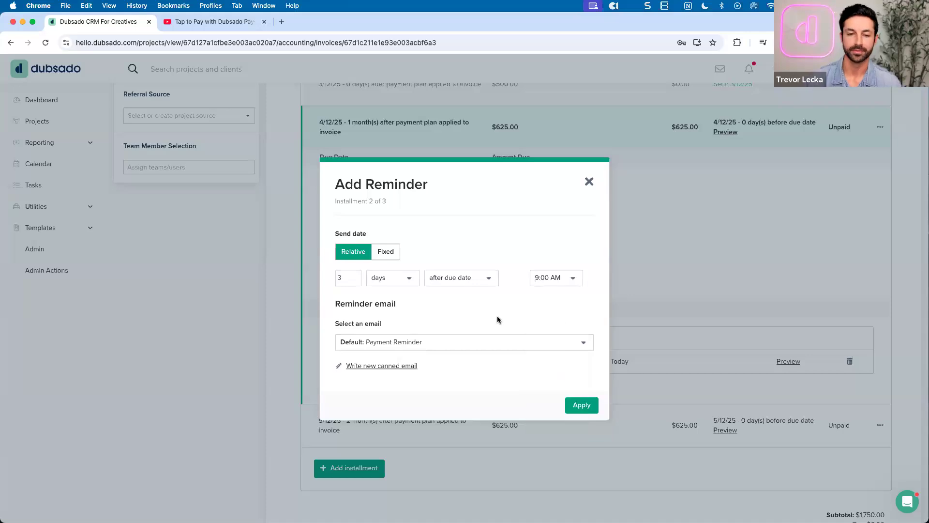
Choose the 'Payment Reminder - Past Due' email and apply the reminder
click(460, 338)
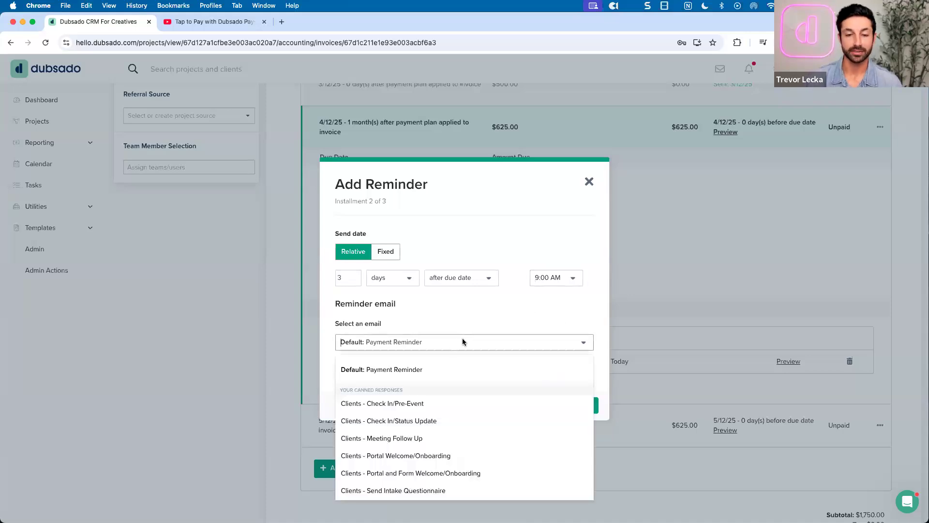
scroll(463, 390, down, 3)
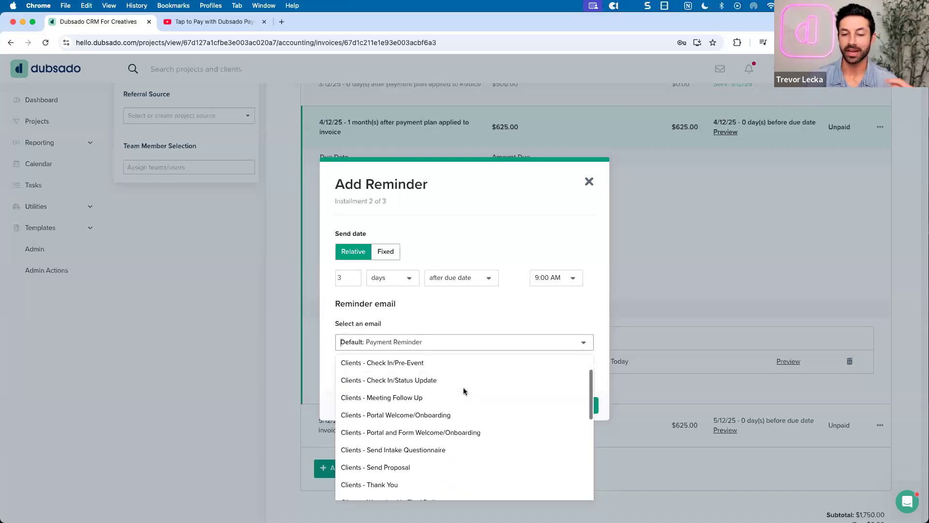
scroll(464, 391, down, 4)
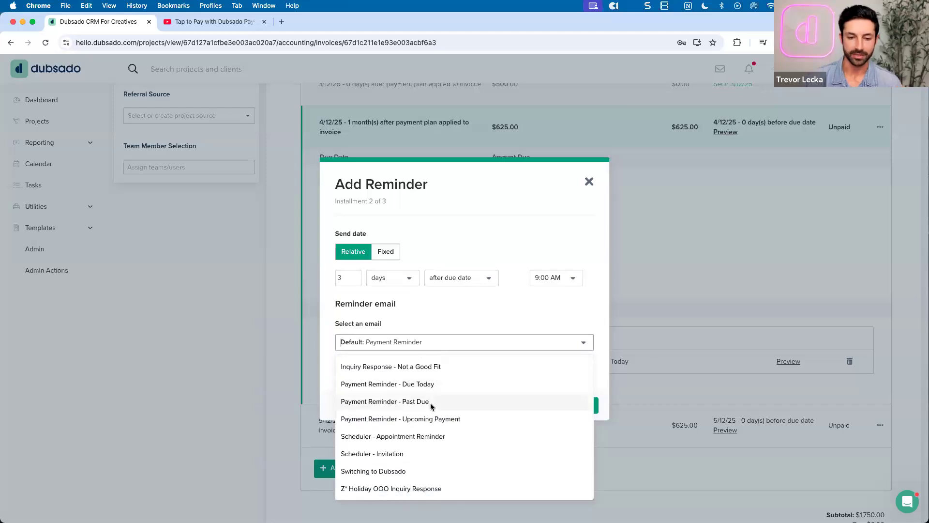
click(443, 406)
click(582, 405)
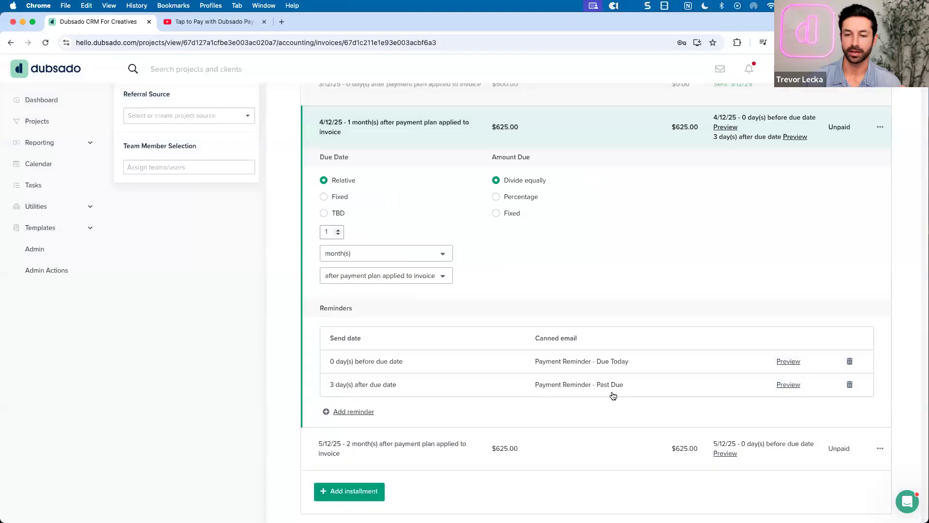
Preview the past-due reminder email, then collapse the 4/12/25 installment row
click(787, 385)
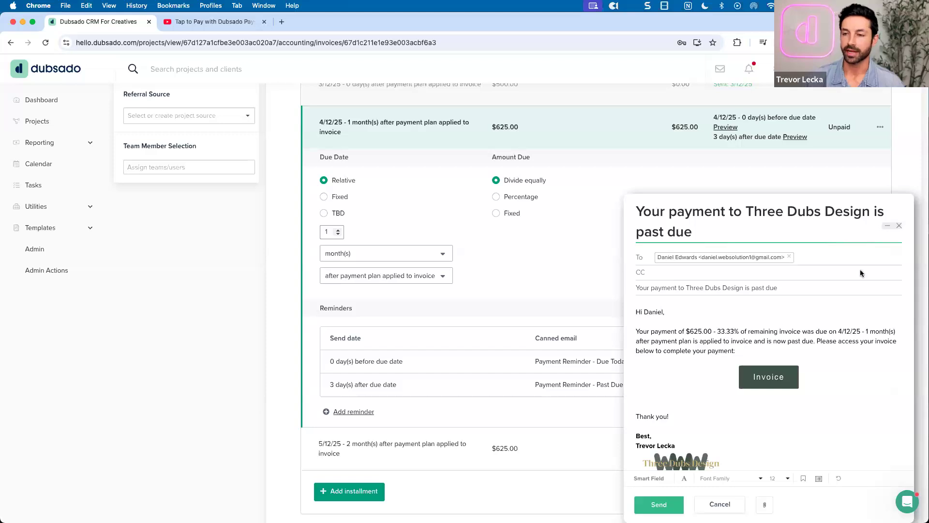
click(901, 226)
scroll(743, 286, up, 2)
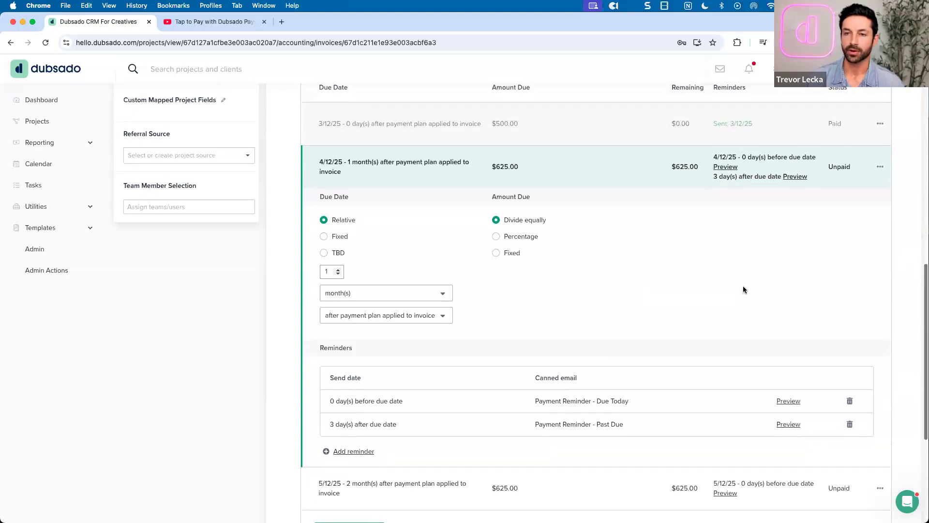
click(602, 187)
Save the payment plan with the 4/12/25 and 4/15/25 reminders, then go to the project's emails
scroll(614, 236, up, 3)
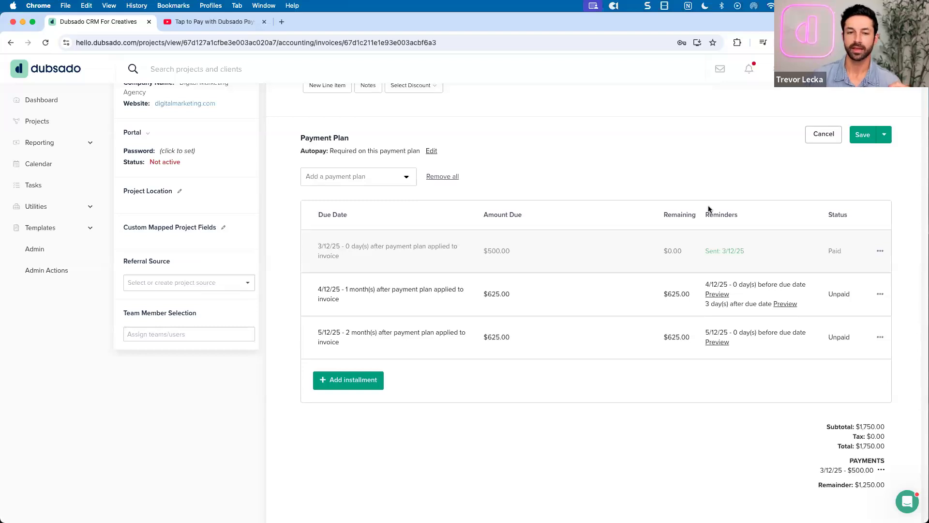
scroll(708, 209, up, 1)
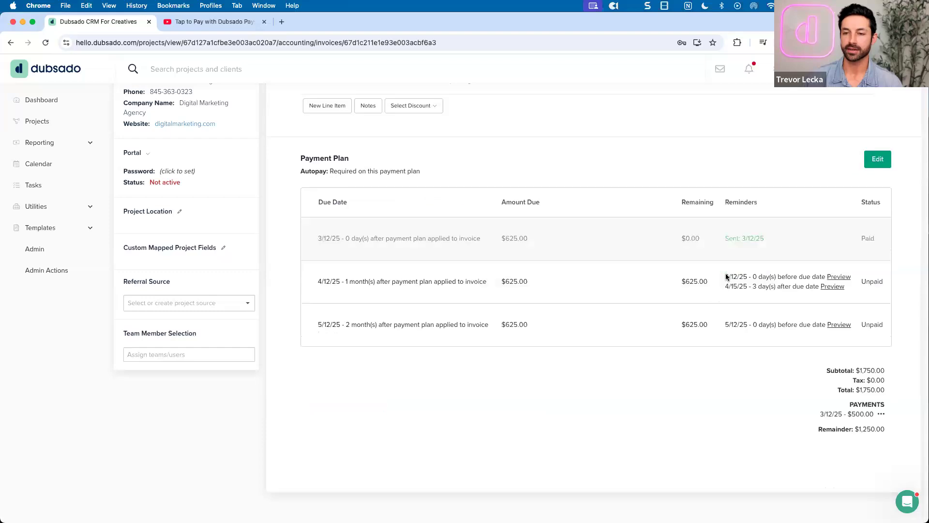
scroll(726, 277, up, 1)
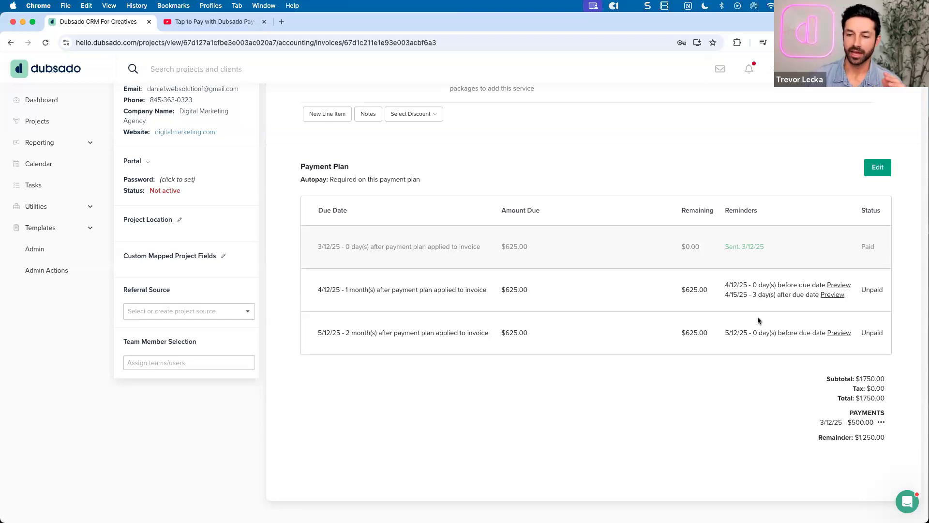
scroll(758, 321, up, 5)
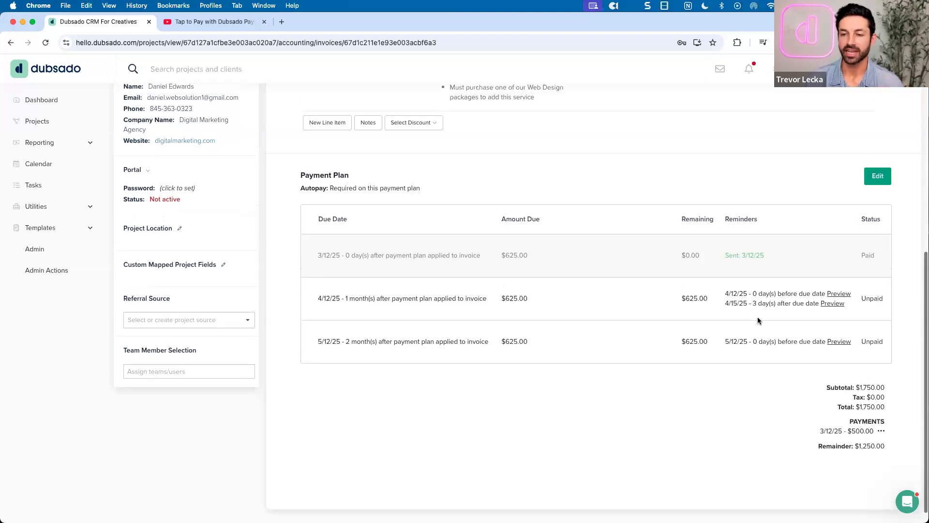
scroll(749, 312, up, 3)
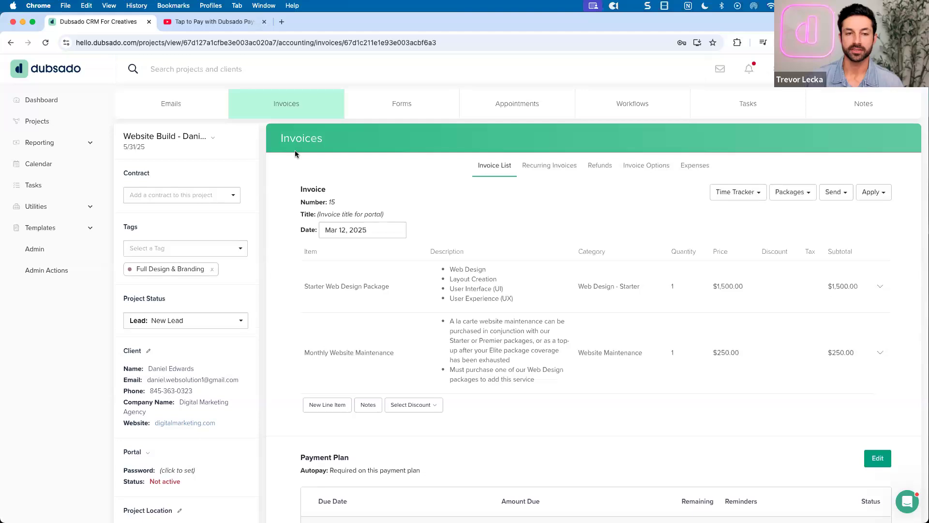
click(171, 103)
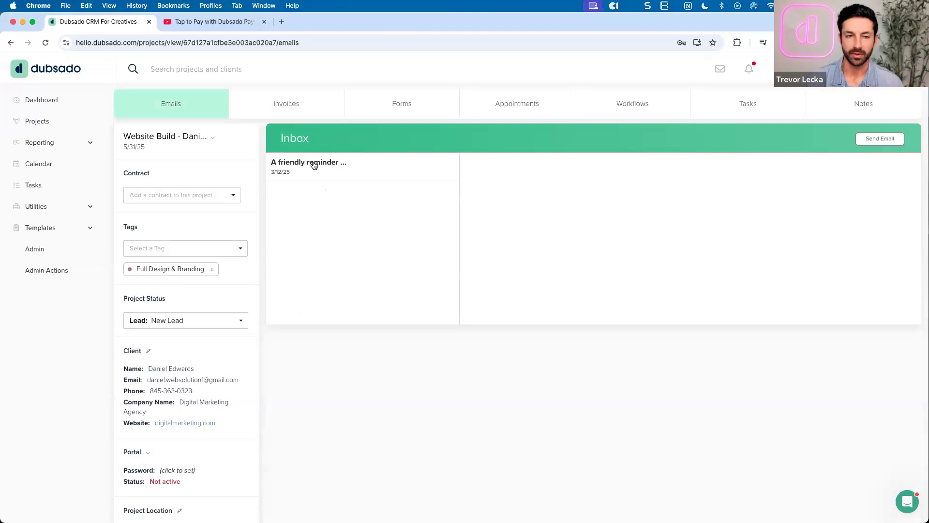
click(315, 165)
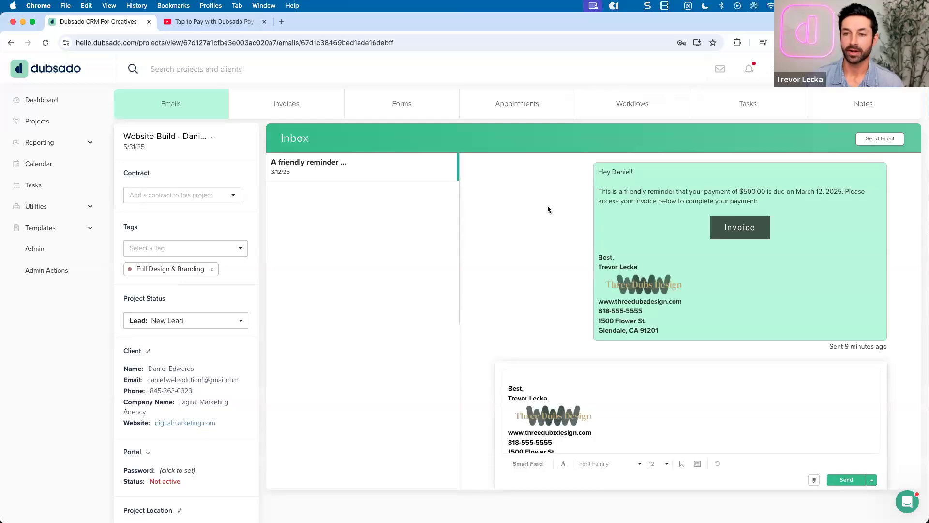
click(309, 111)
scroll(545, 218, down, 3)
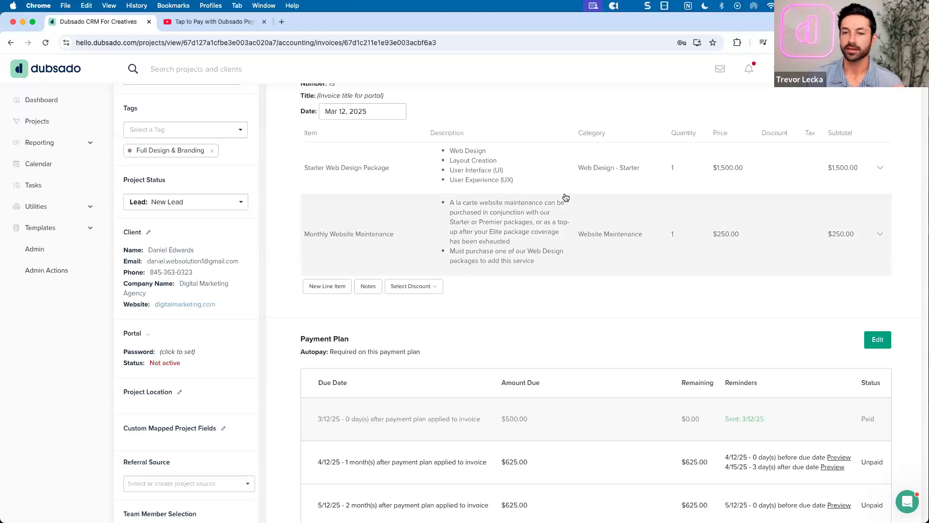
scroll(564, 196, up, 5)
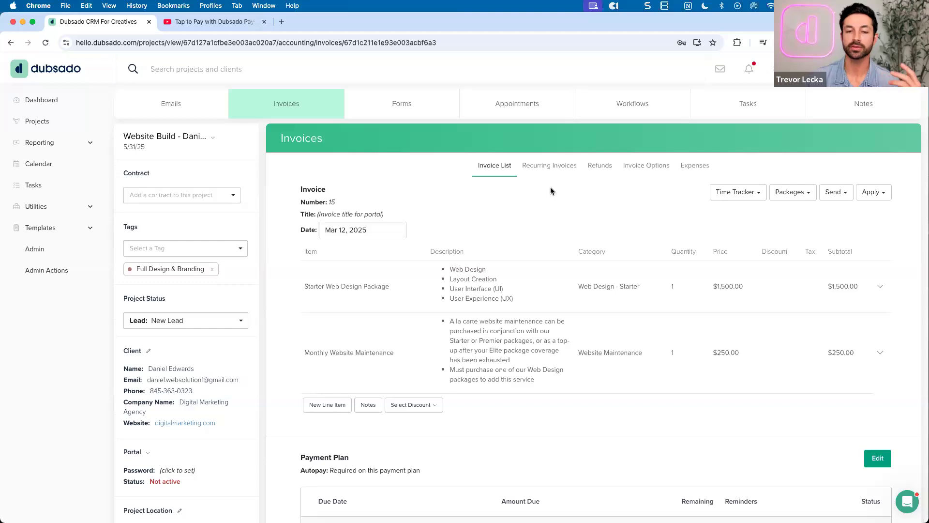
Review the 'A friendly reminder' email for the $500.00 payment due March 12, 2025 in the project's Emails
scroll(550, 191, down, 1)
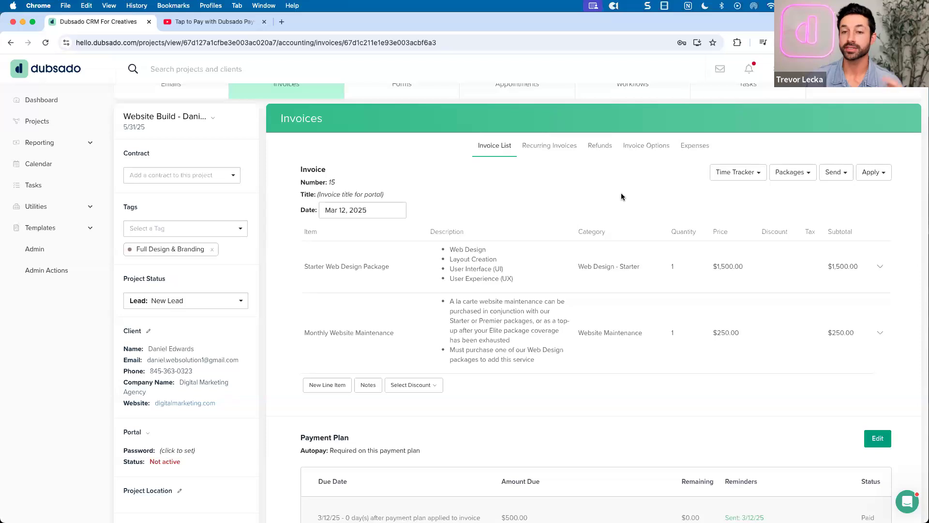
scroll(619, 194, up, 1)
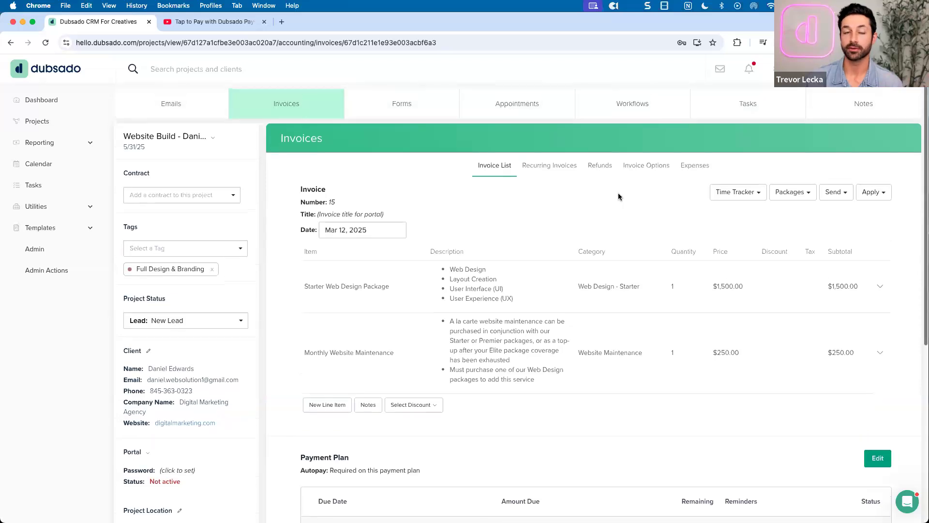
click(208, 119)
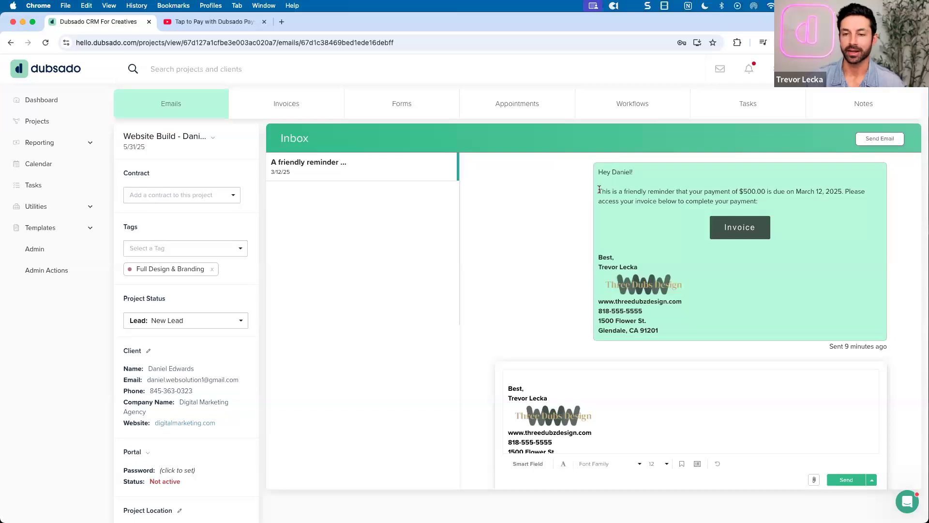
drag(599, 190, 785, 190)
click(792, 192)
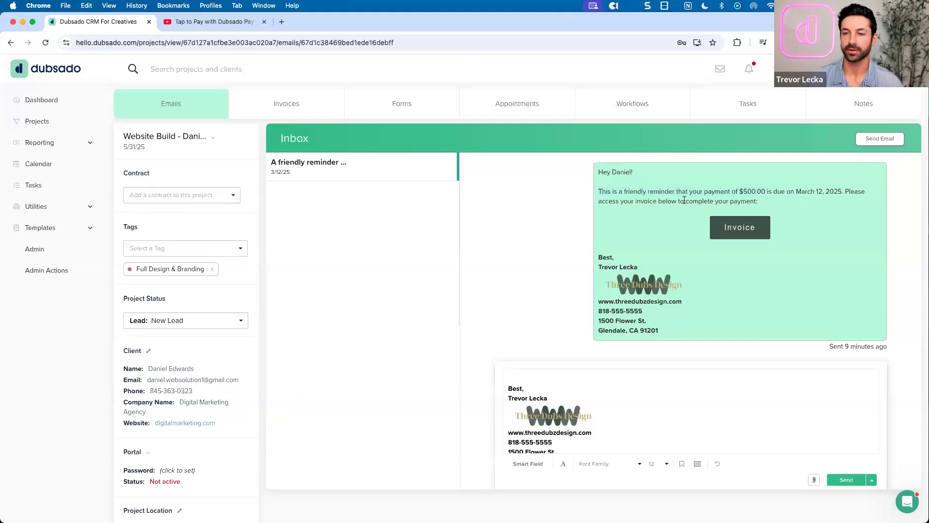
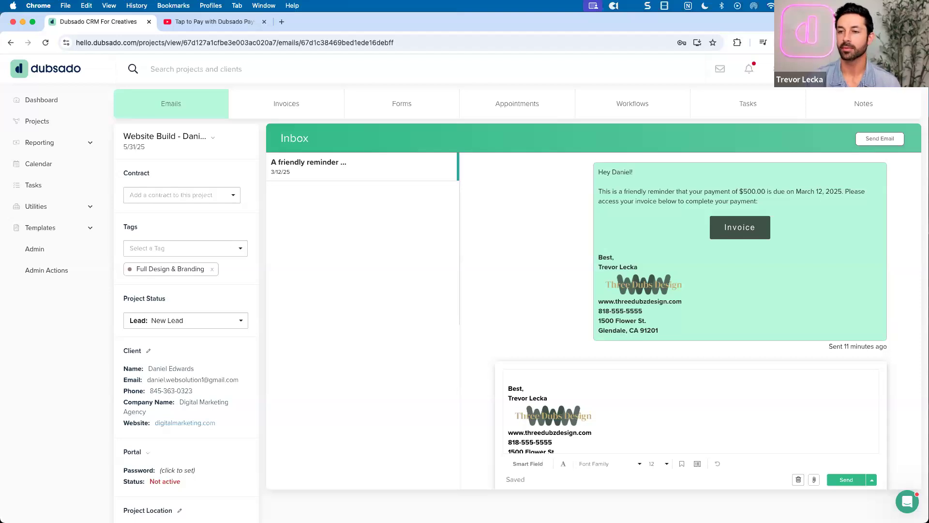
Open the public invoice from the reminder email and view its plan with two unpaid $625.00 installments
click(735, 228)
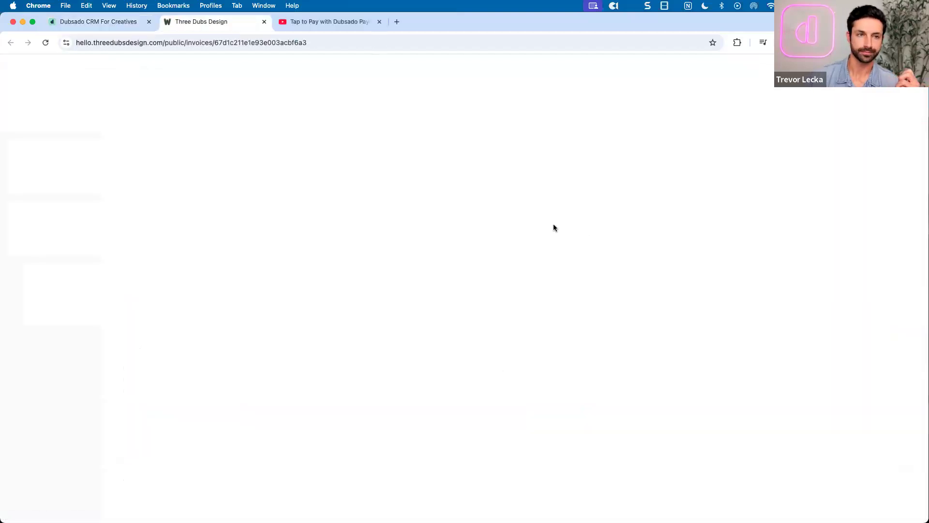
scroll(554, 227, down, 3)
scroll(554, 225, down, 2)
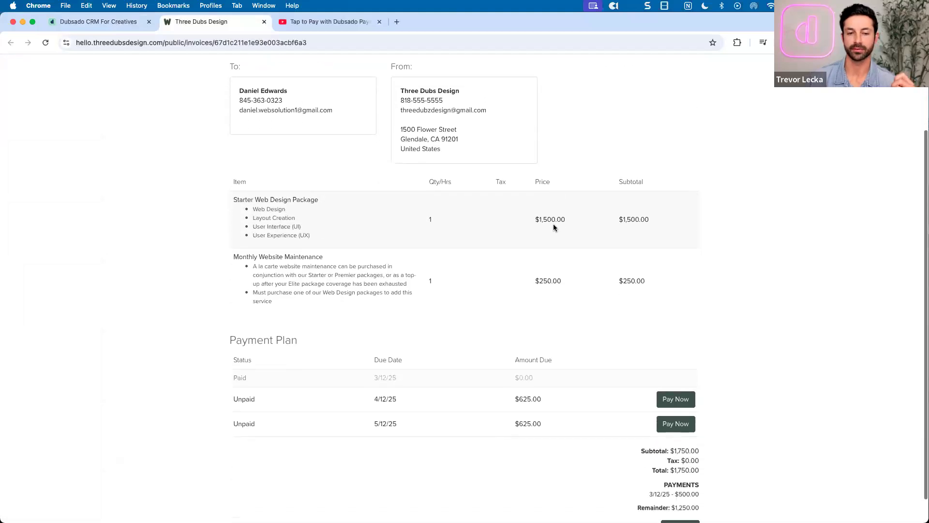
drag(371, 353, 405, 353)
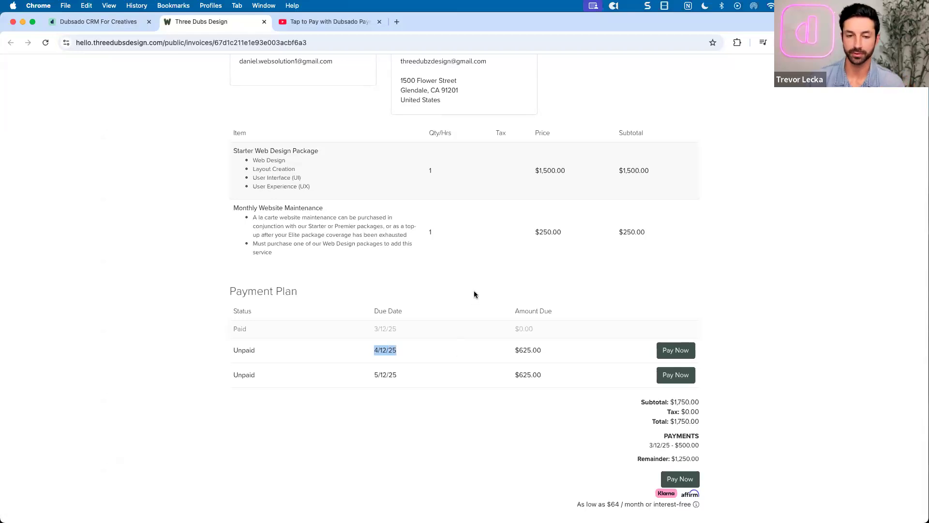
click(434, 350)
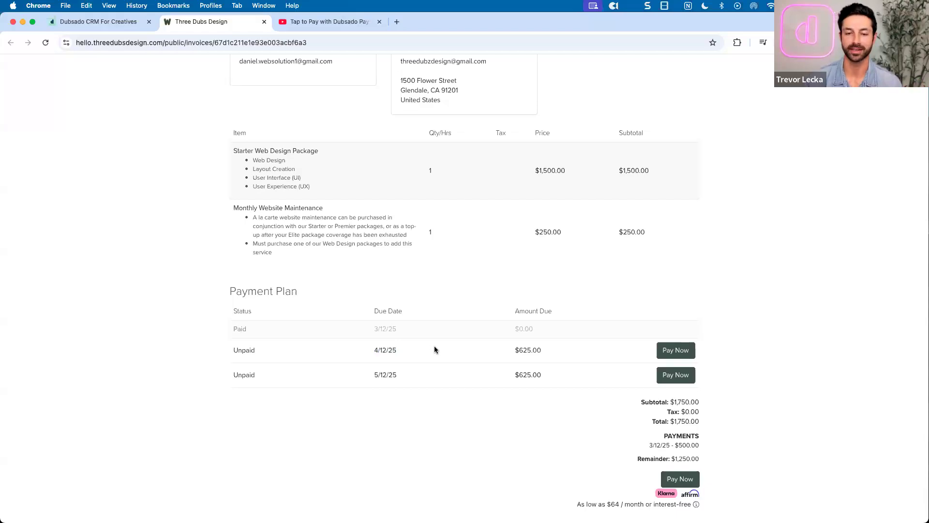
scroll(435, 350, up, 1)
scroll(434, 350, down, 1)
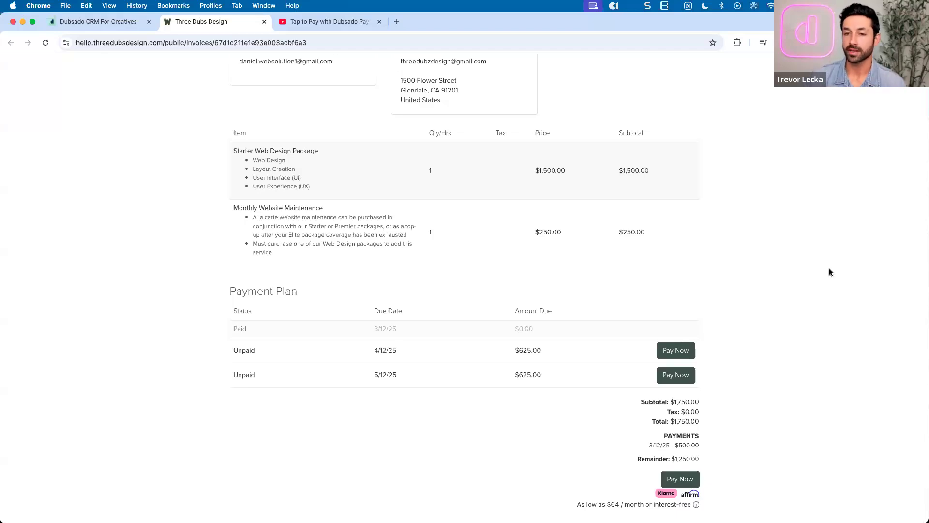
scroll(716, 254, up, 3)
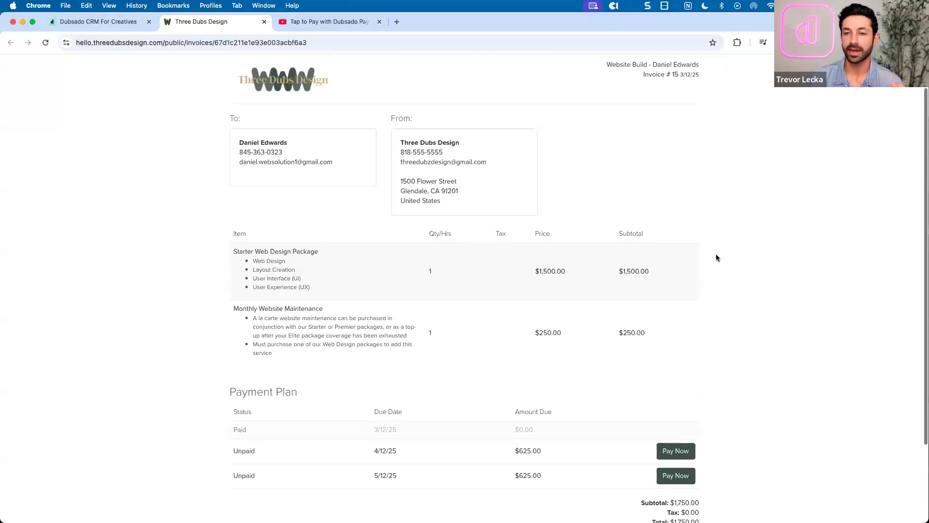
Return to the Website Build project's Emails inbox in the Dubsado CRM tab
click(115, 21)
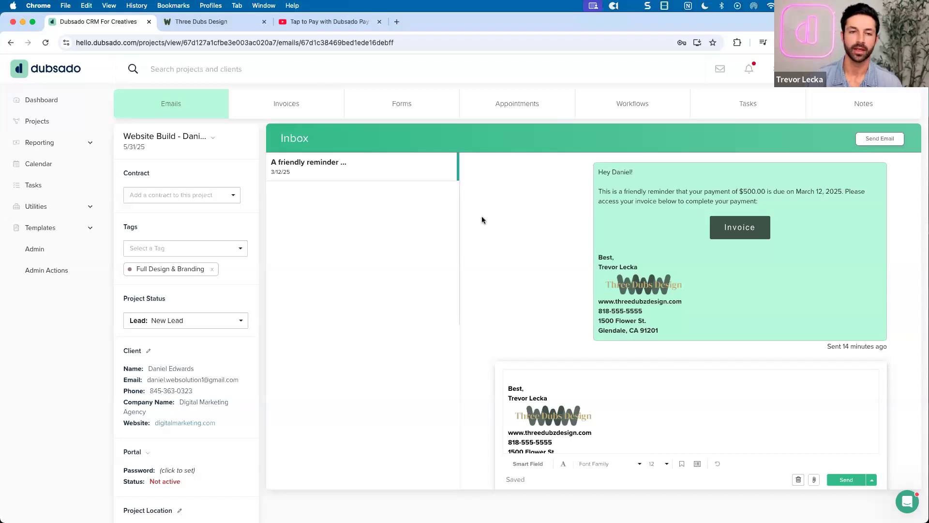
Open the project's invoice and point out the note that autopay is required
click(290, 103)
scroll(449, 211, down, 3)
scroll(451, 213, down, 5)
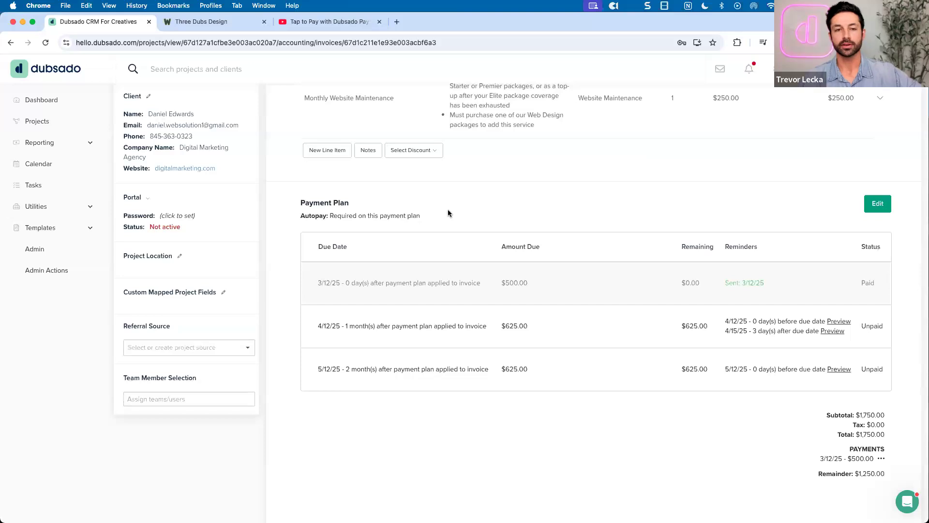
drag(330, 216, 421, 216)
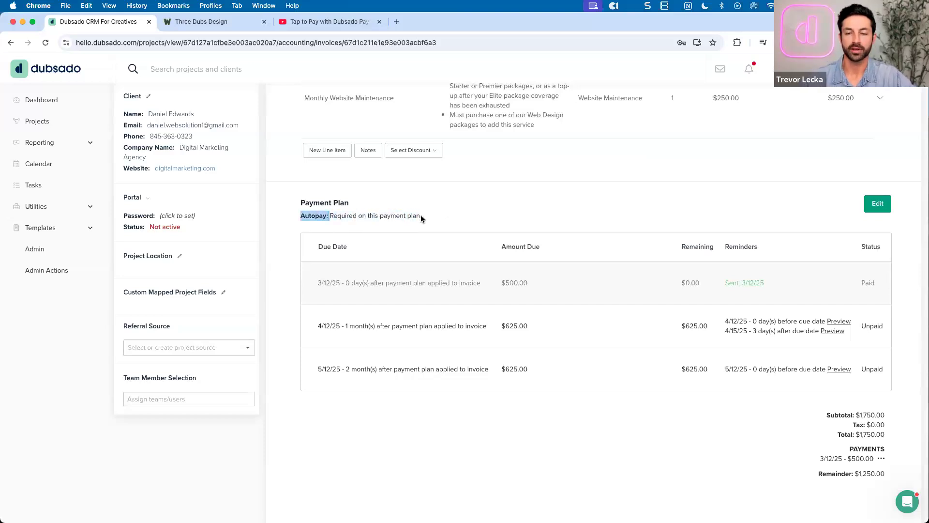
Check the payment plan's autopay options, keep autopay Required, and go to Brand Settings
click(877, 204)
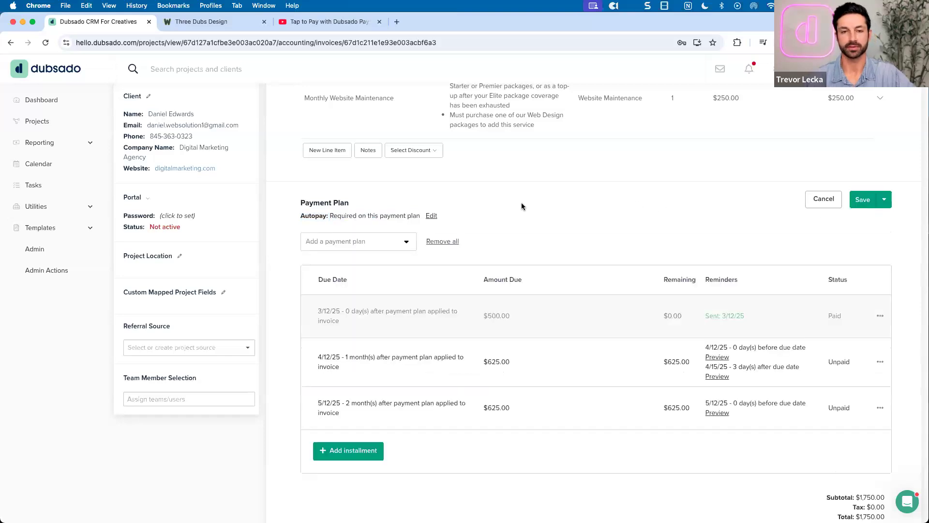
click(432, 216)
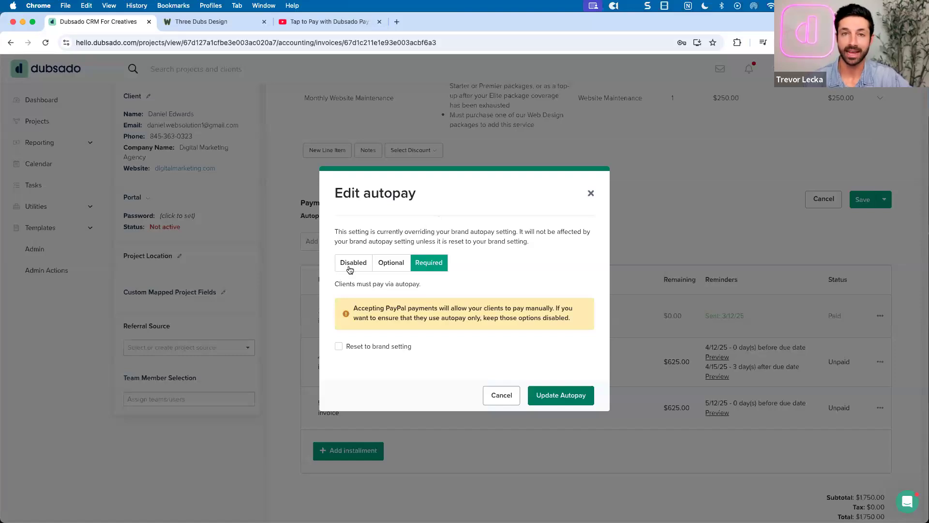
click(389, 263)
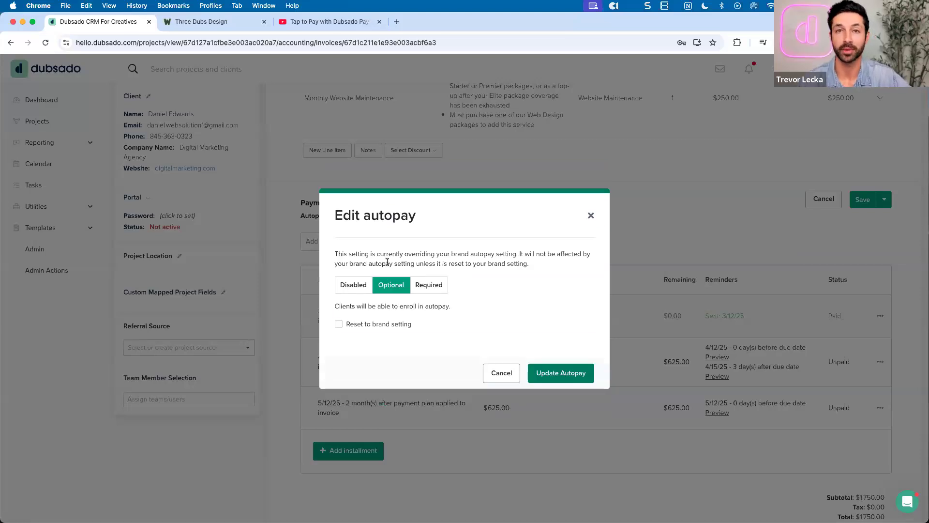
click(414, 283)
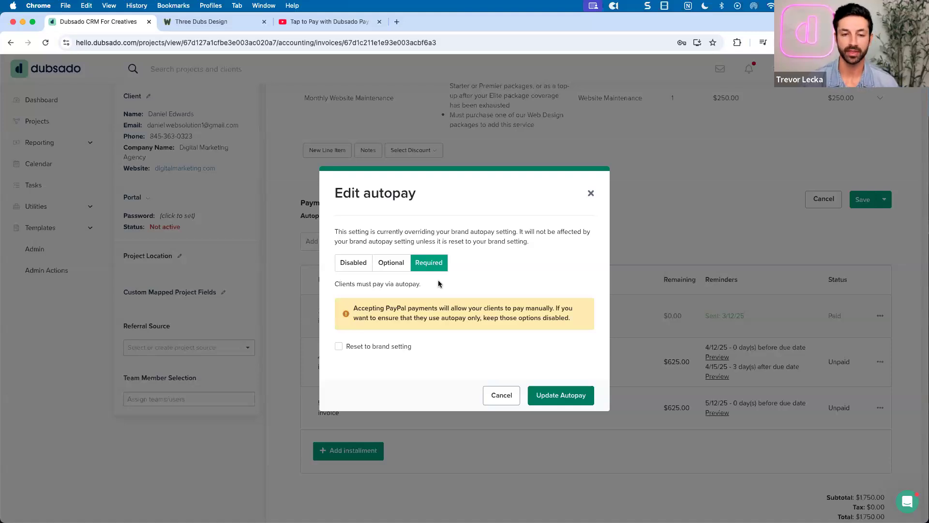
drag(410, 347, 345, 345)
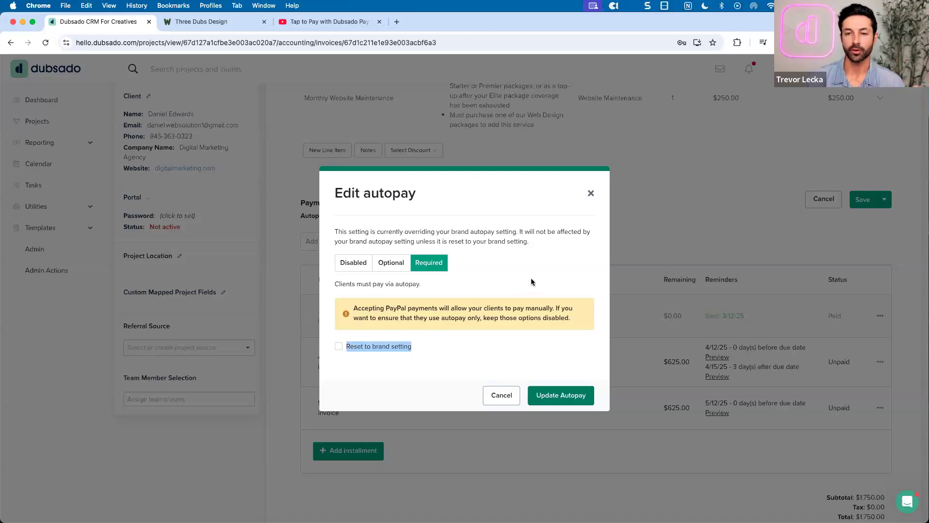
click(590, 196)
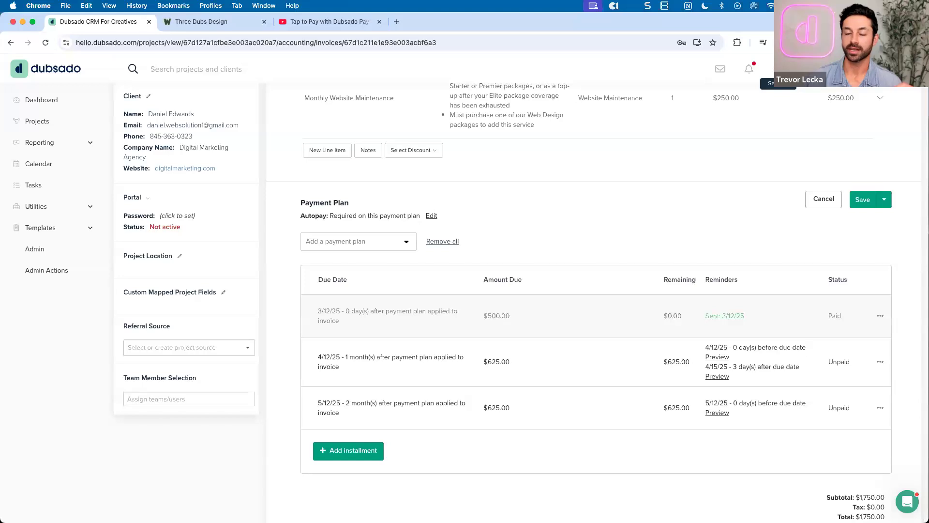
click(779, 69)
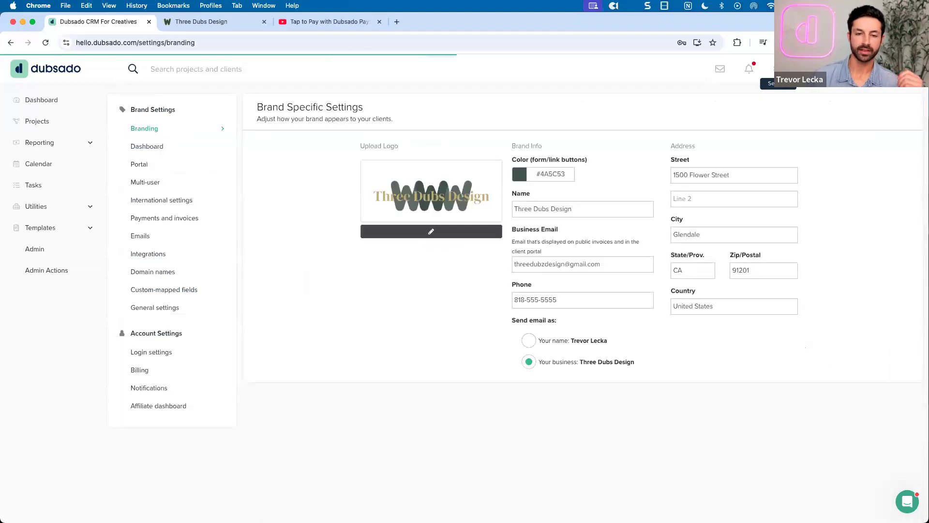
Review the Payments and invoices settings, noting the default autopay setting is optional
click(167, 224)
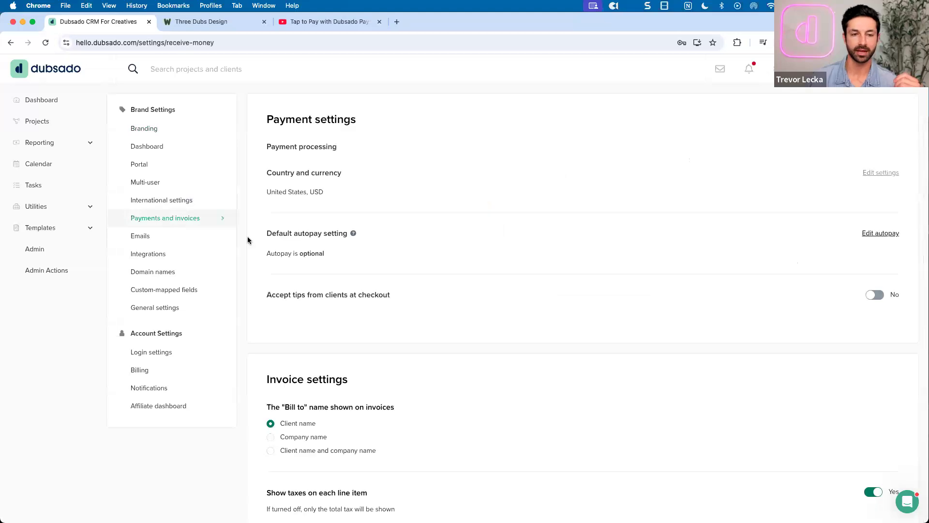
scroll(299, 291, down, 5)
drag(267, 276, 346, 280)
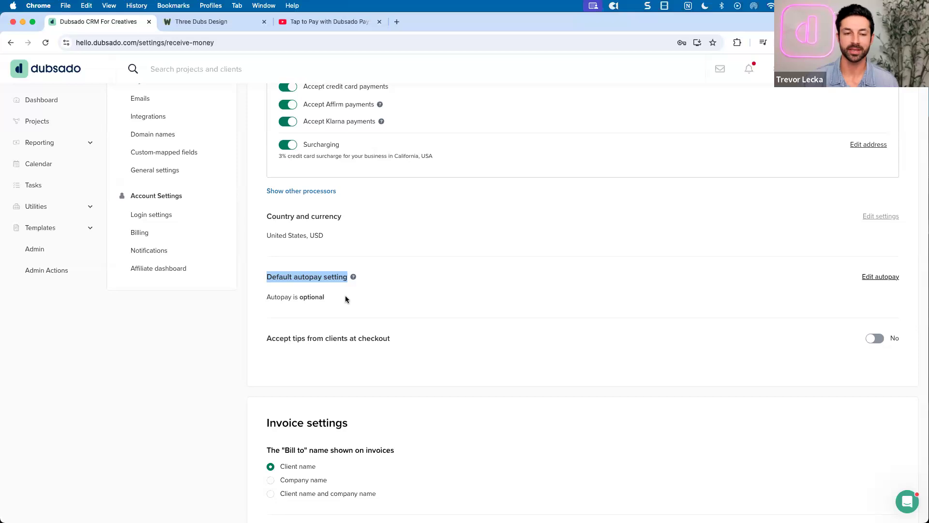
drag(267, 297, 322, 299)
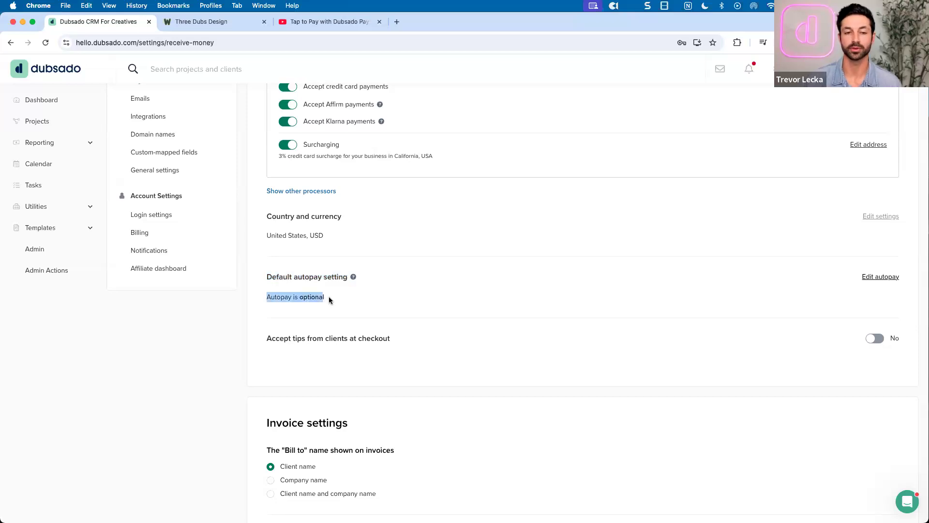
click(330, 296)
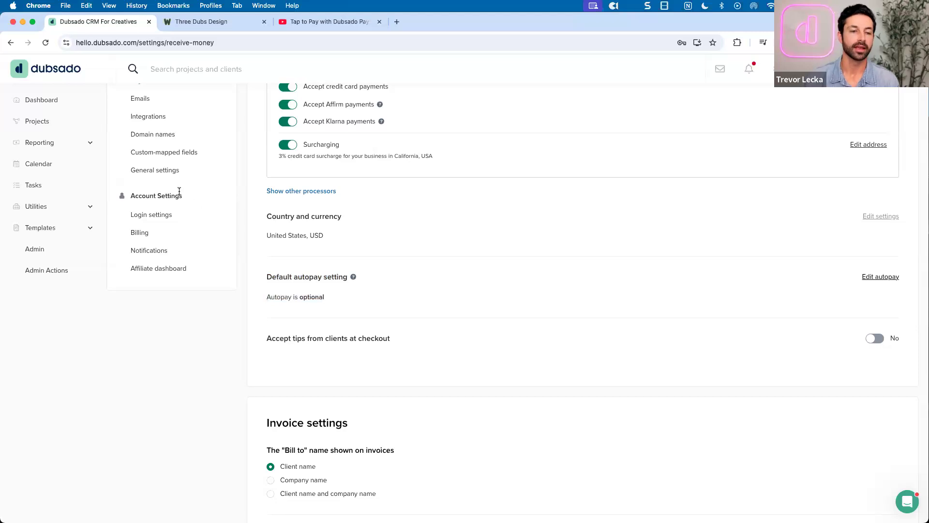
scroll(356, 235, up, 2)
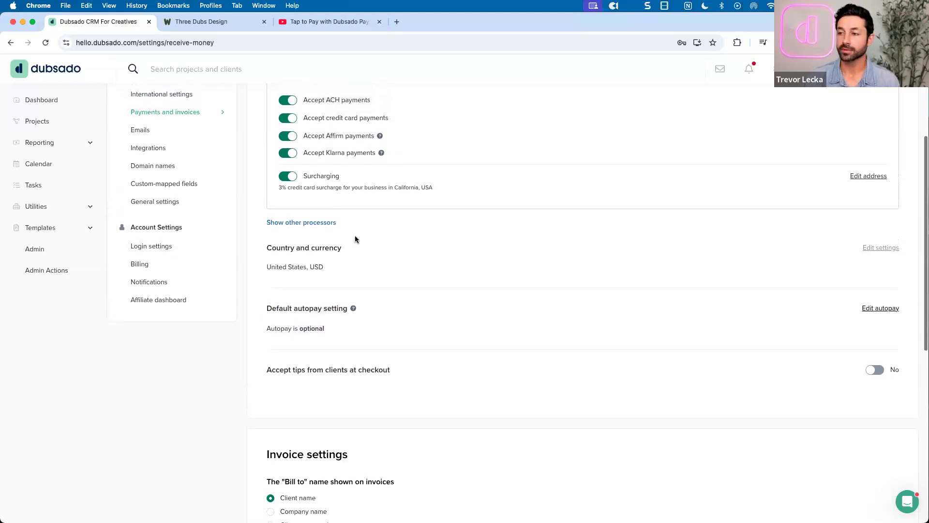
scroll(380, 258, up, 5)
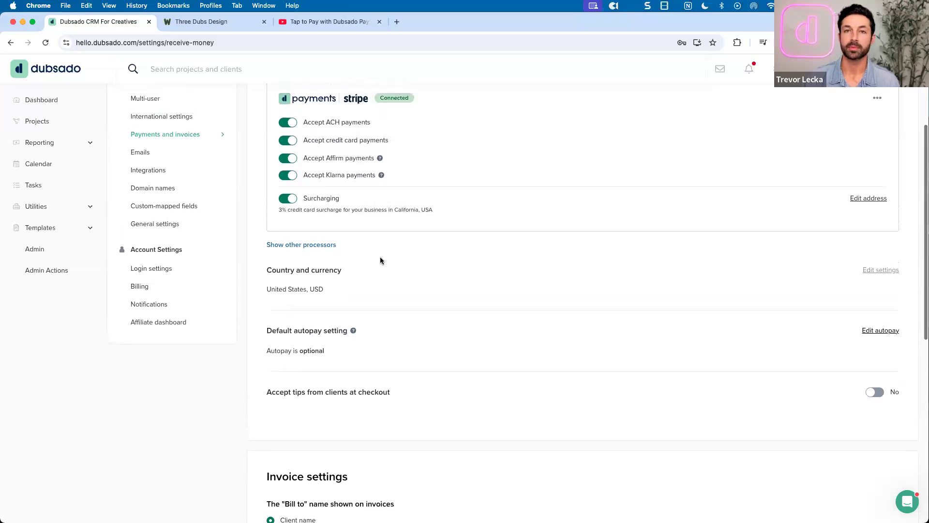
scroll(381, 260, up, 1)
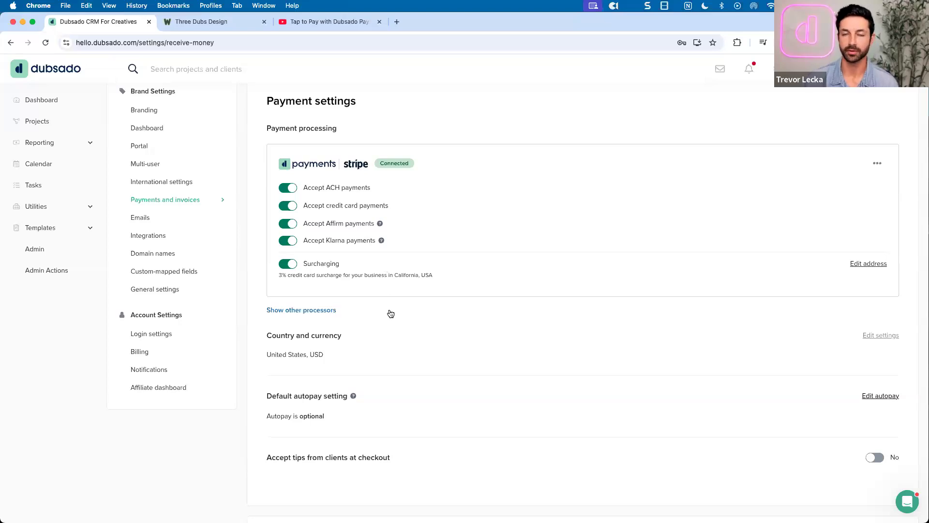
scroll(393, 313, up, 1)
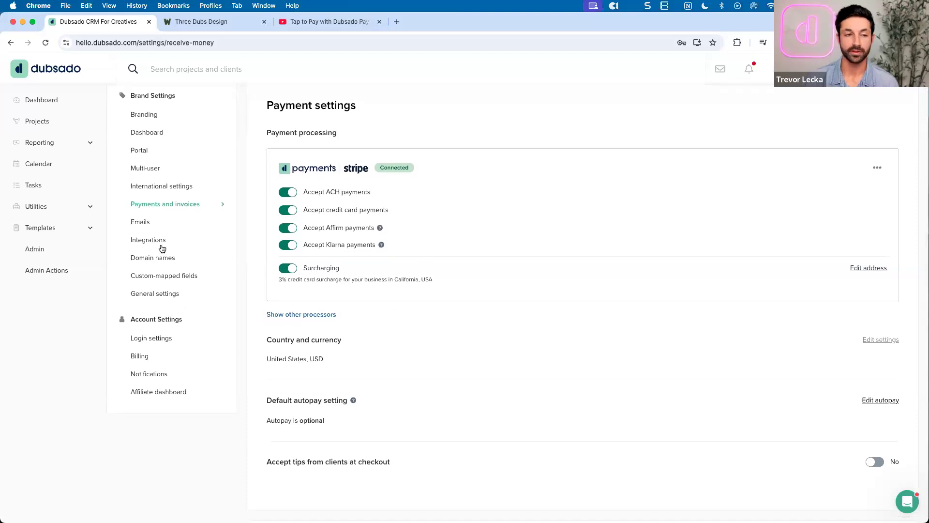
Go to the Website Build project and bring up its invoice
click(23, 121)
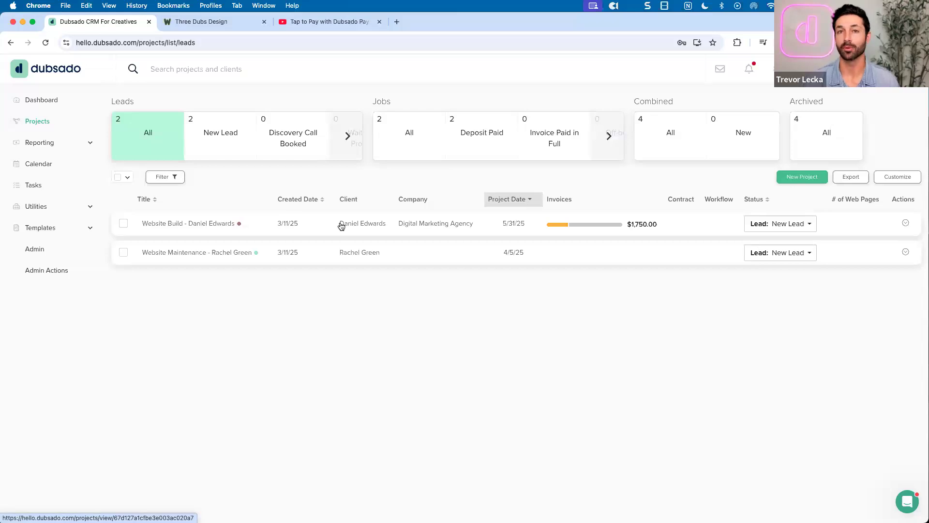
click(341, 225)
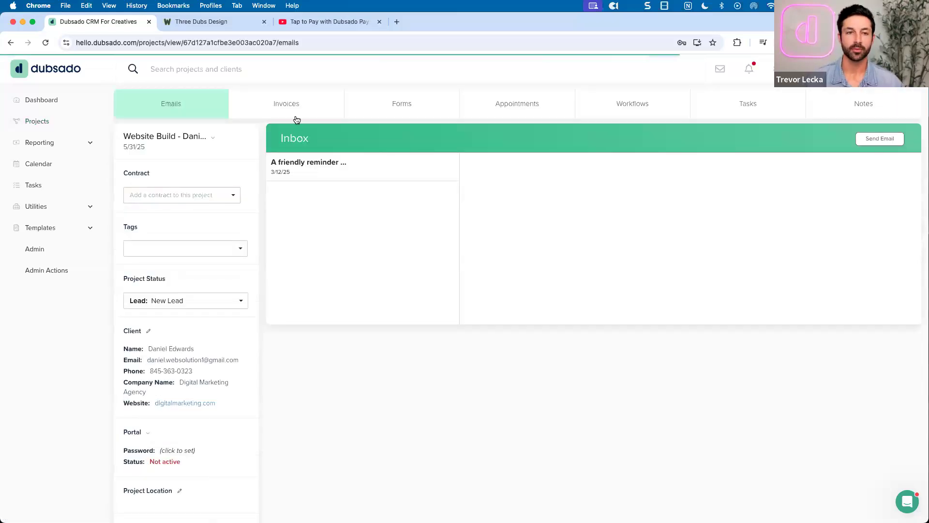
click(296, 111)
scroll(486, 246, down, 5)
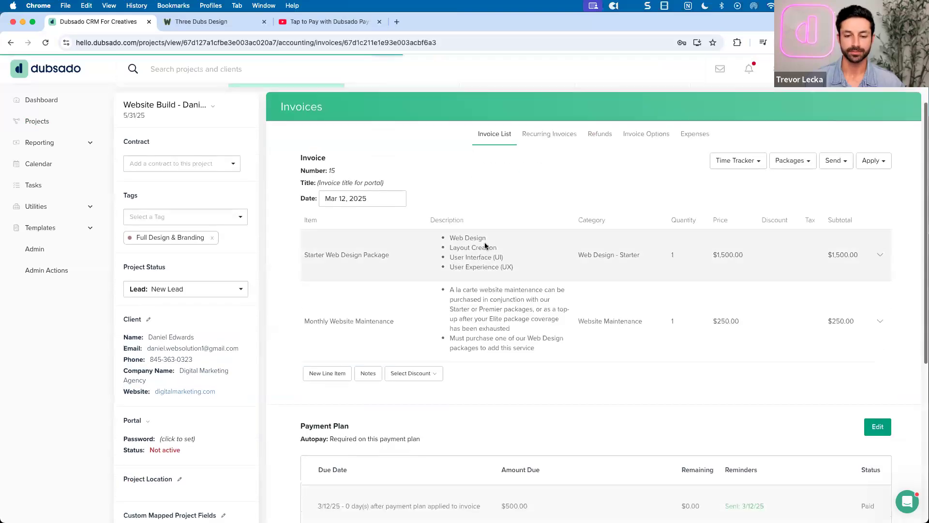
scroll(486, 246, down, 1)
scroll(469, 220, up, 1)
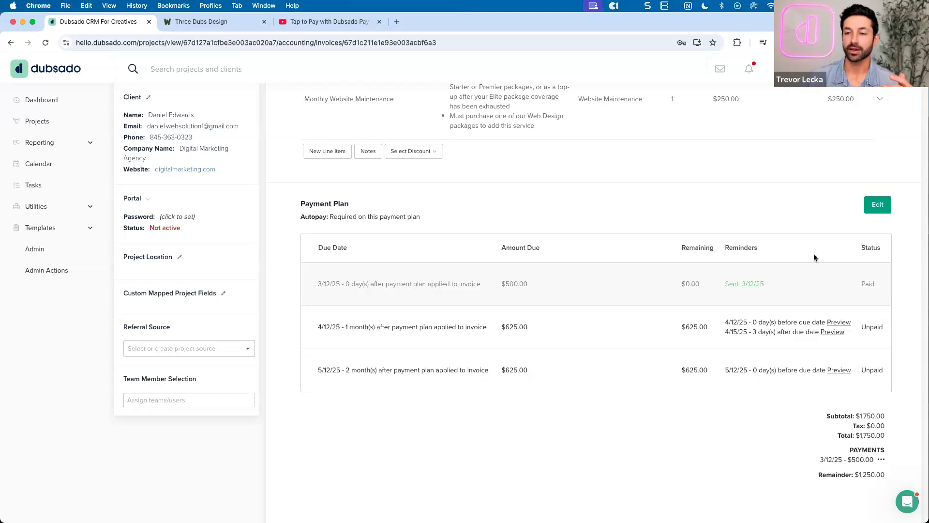
Make the 4/12/25 installment due 1 month after the contract is signed by the client
click(877, 205)
scroll(513, 261, down, 2)
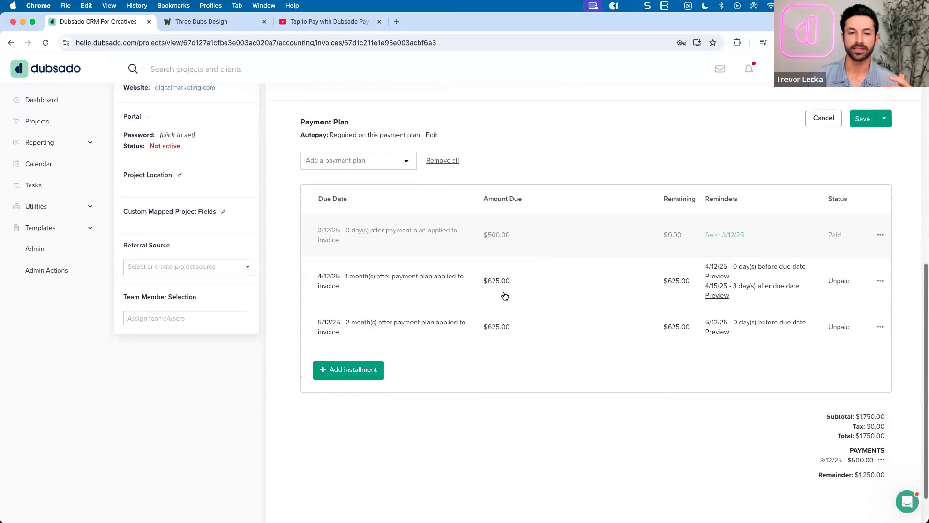
click(418, 286)
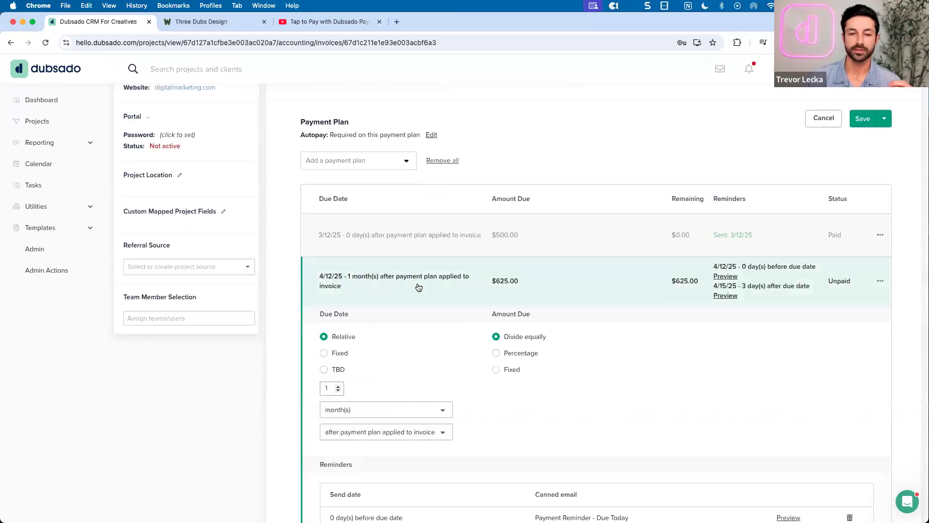
scroll(406, 291, down, 1)
scroll(416, 297, down, 1)
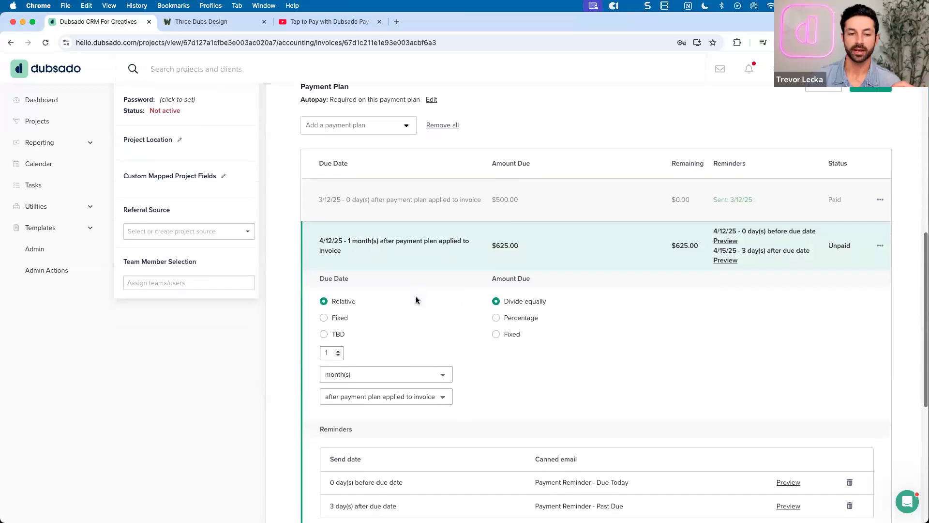
click(385, 396)
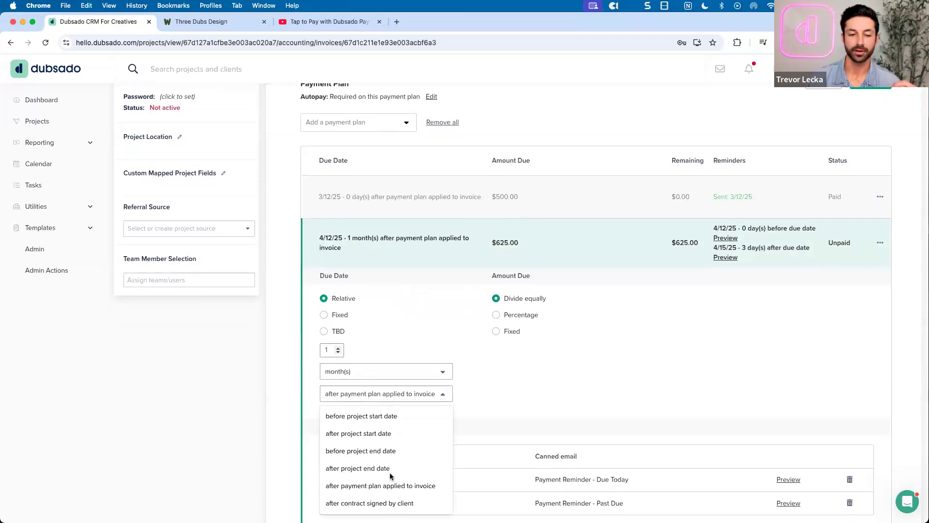
click(376, 504)
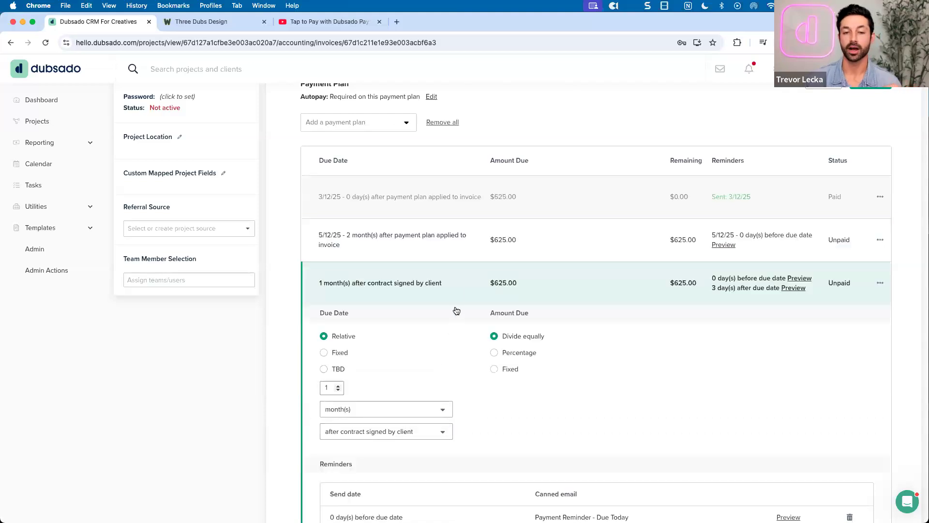
click(457, 291)
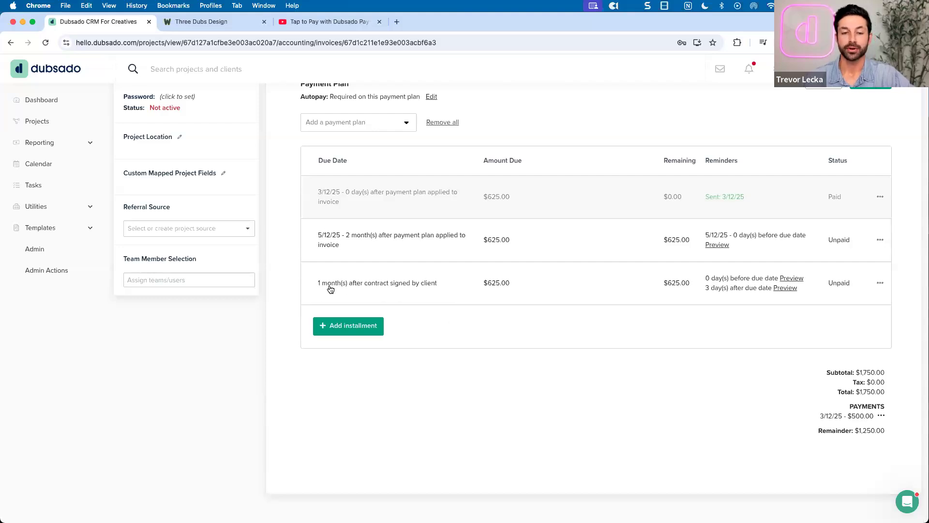
scroll(433, 296, up, 1)
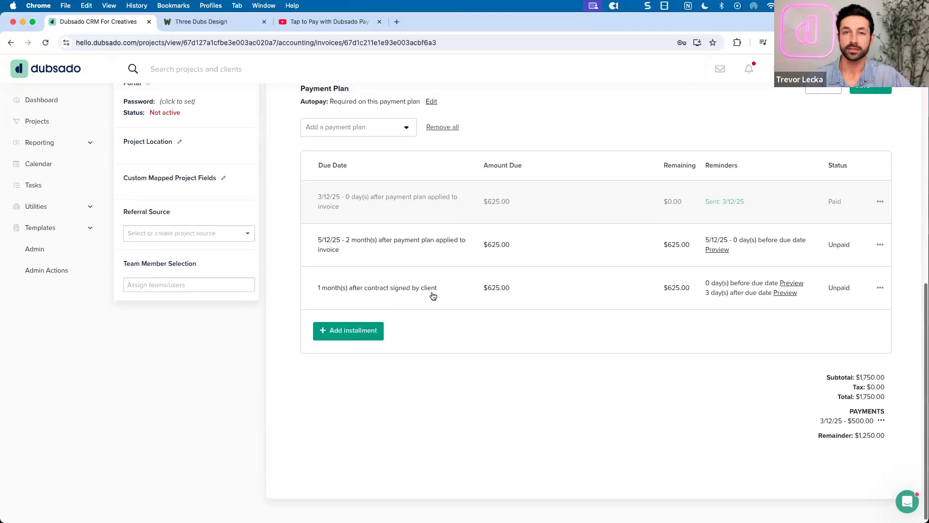
scroll(432, 295, up, 7)
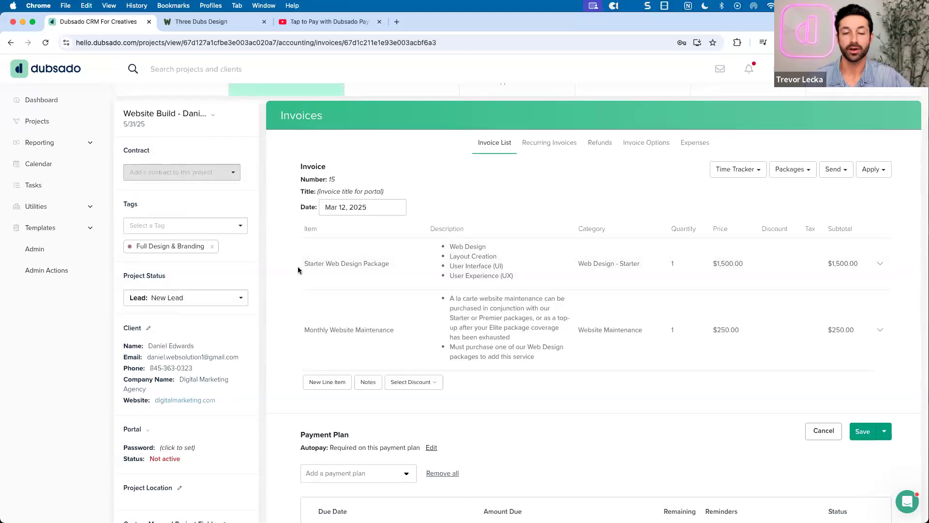
scroll(388, 266, down, 1)
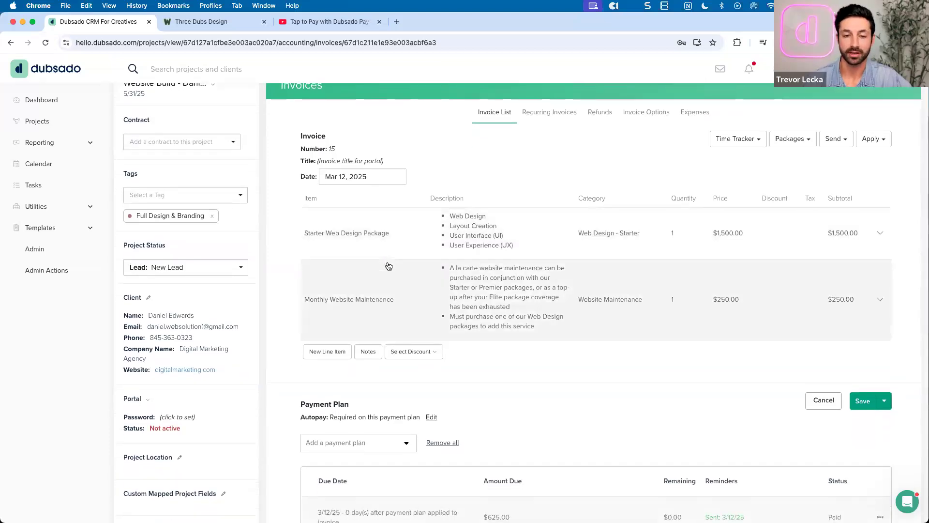
scroll(386, 265, down, 5)
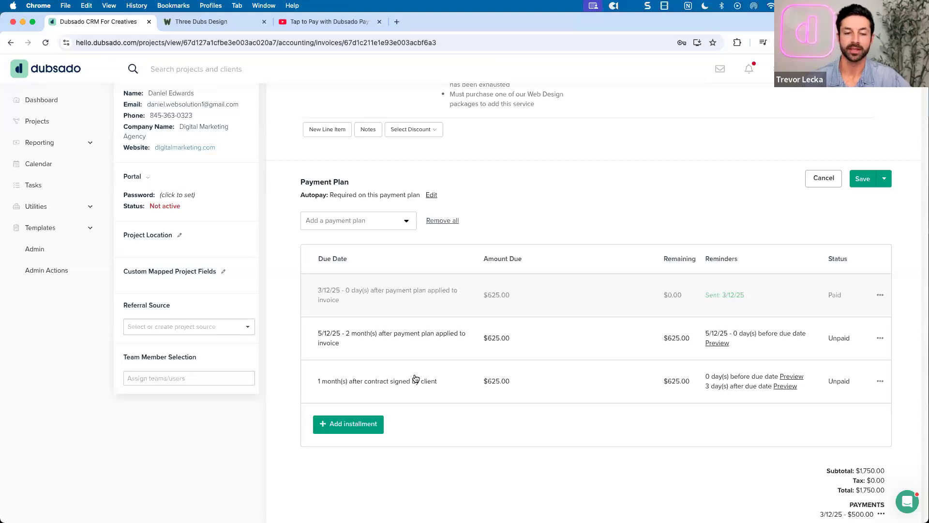
click(415, 379)
scroll(413, 373, down, 4)
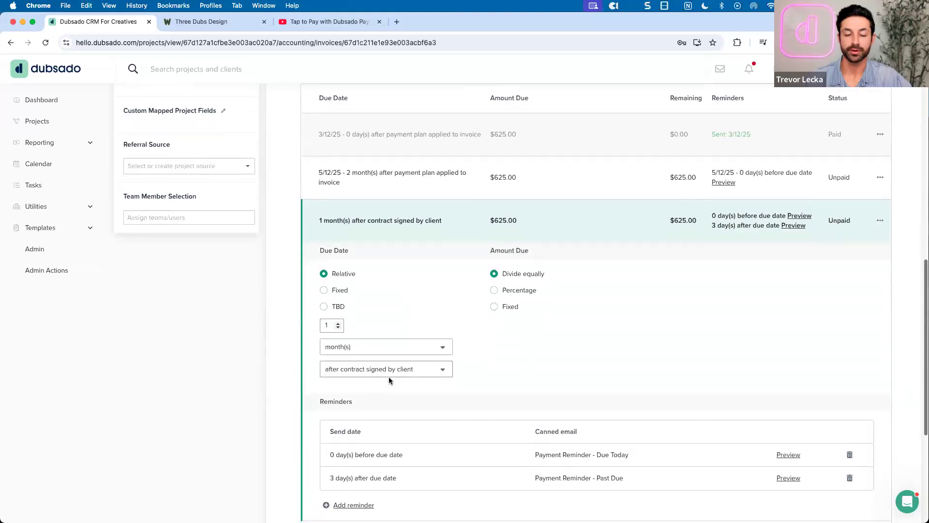
click(417, 368)
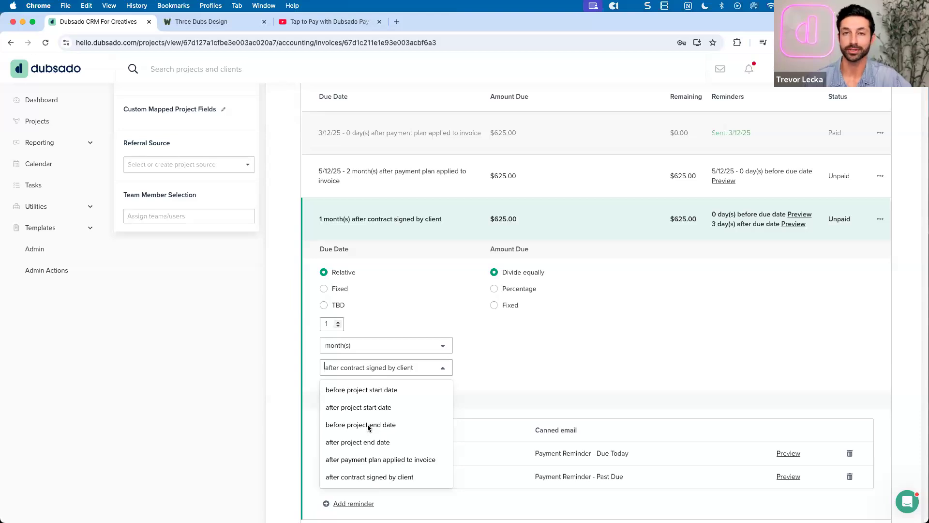
click(424, 235)
scroll(440, 245, up, 10)
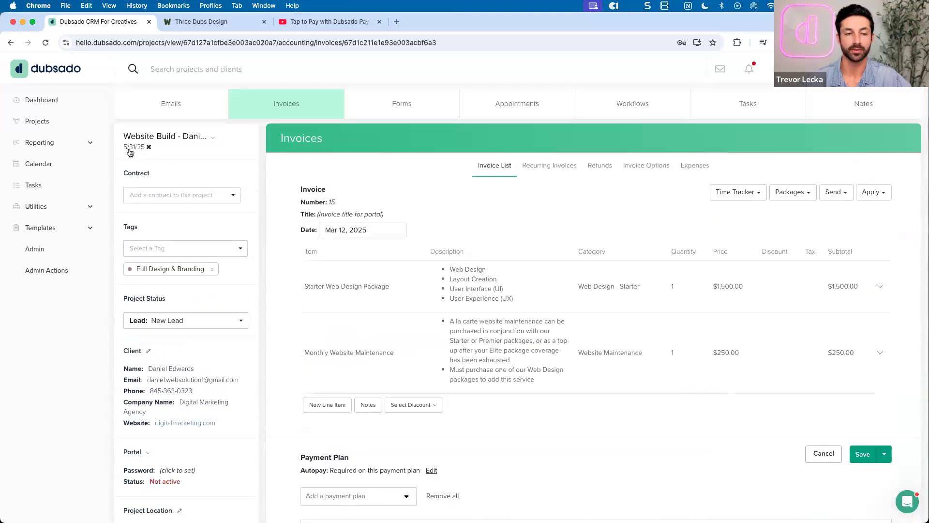
scroll(445, 298, down, 7)
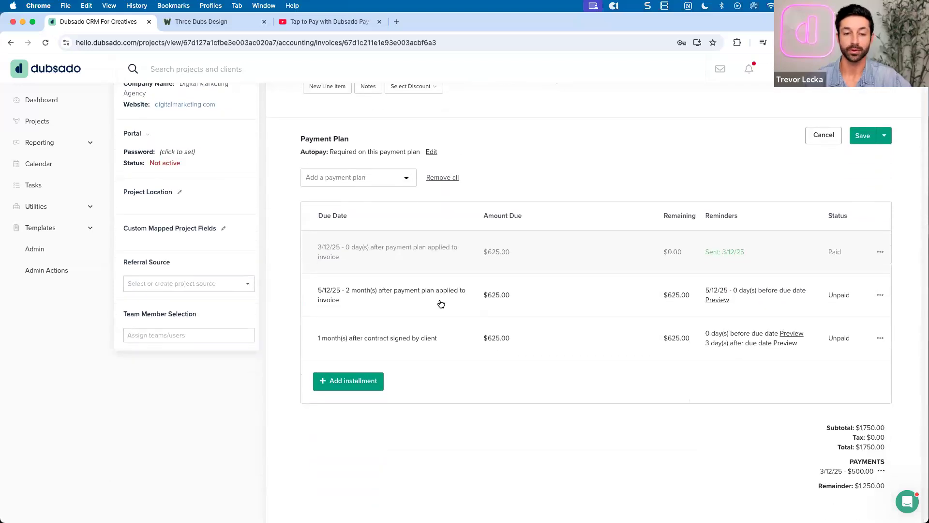
click(440, 304)
scroll(430, 326, down, 2)
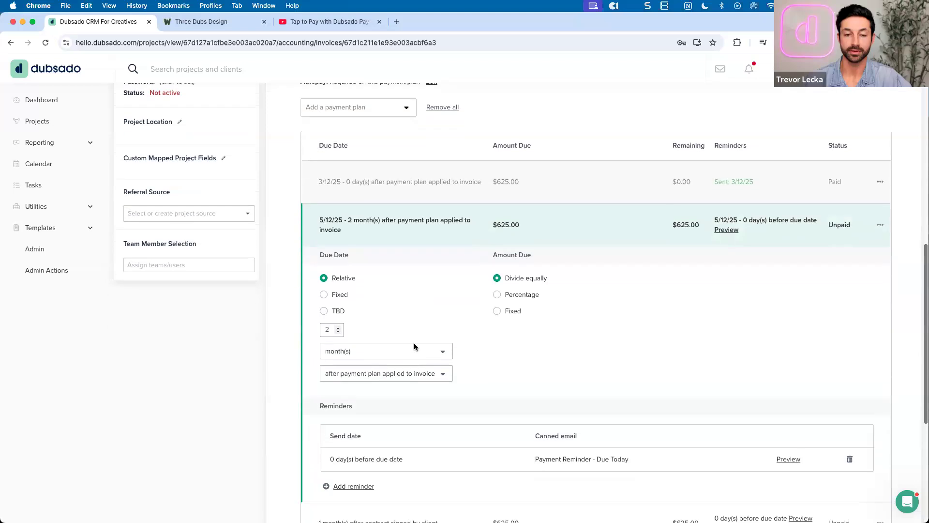
click(408, 373)
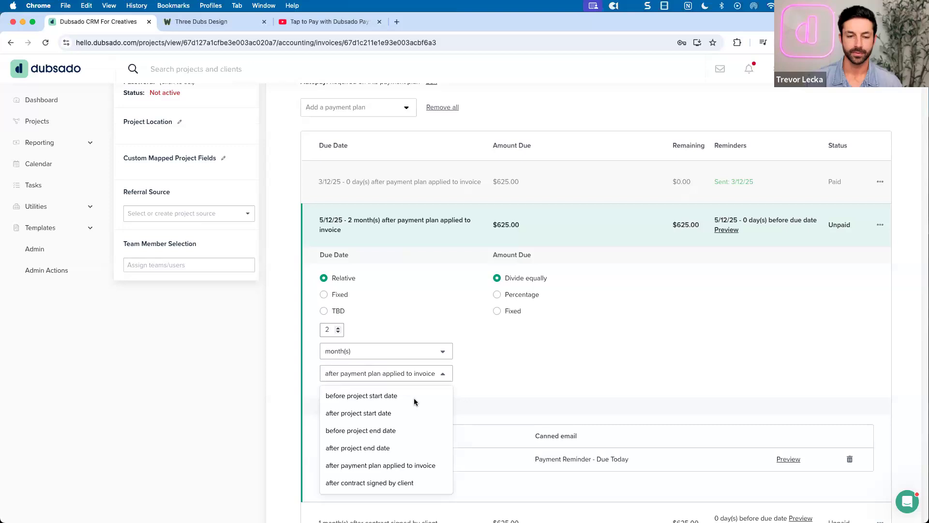
click(425, 239)
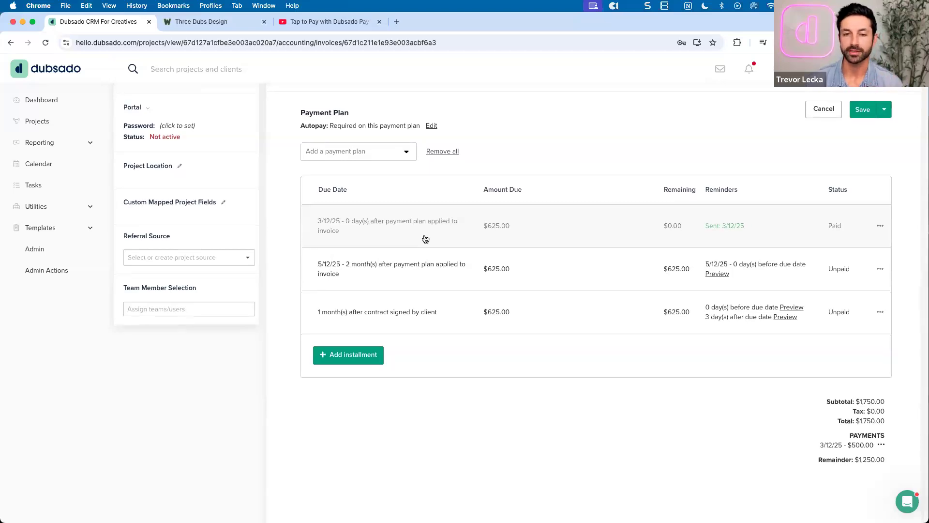
scroll(425, 238, up, 1)
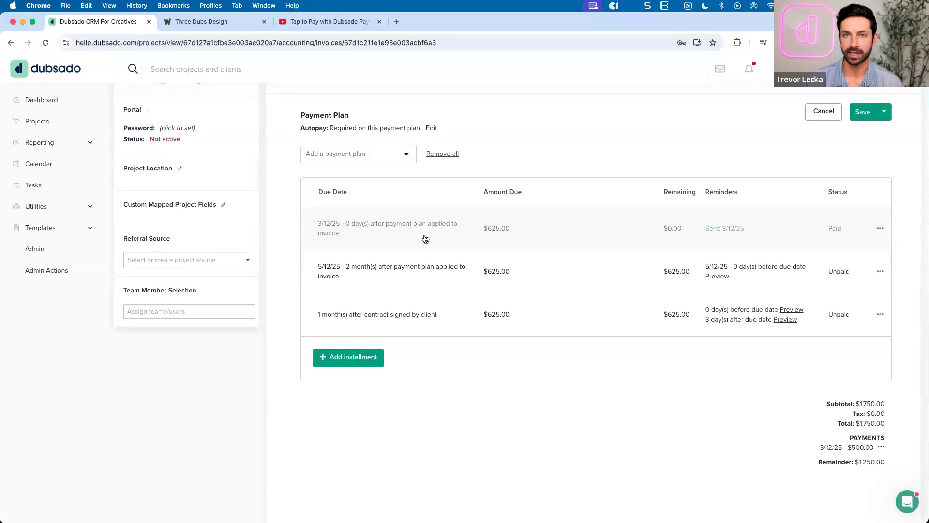
scroll(425, 239, up, 1)
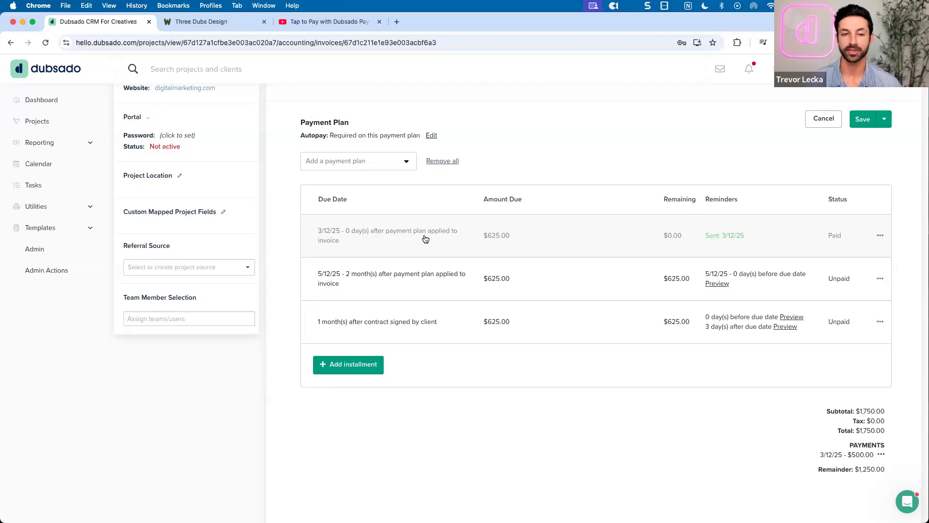
scroll(425, 238, up, 1)
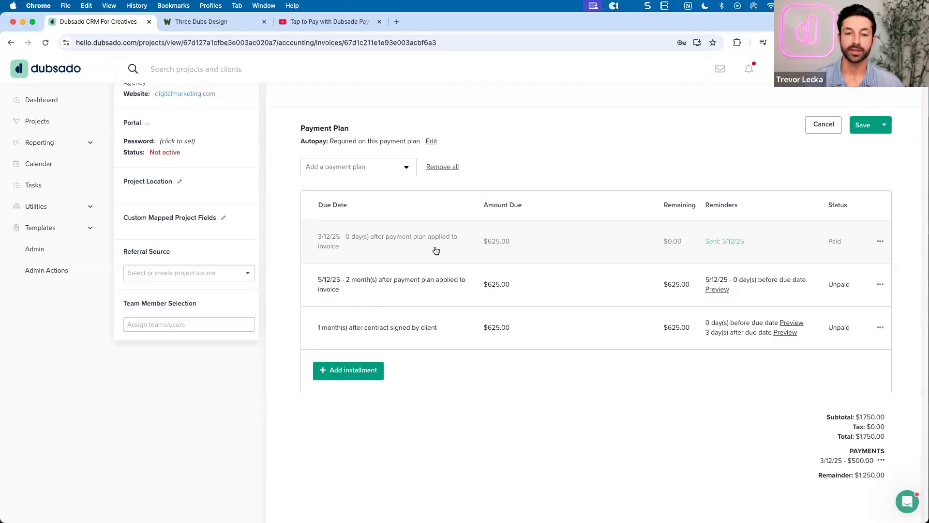
scroll(439, 252, up, 1)
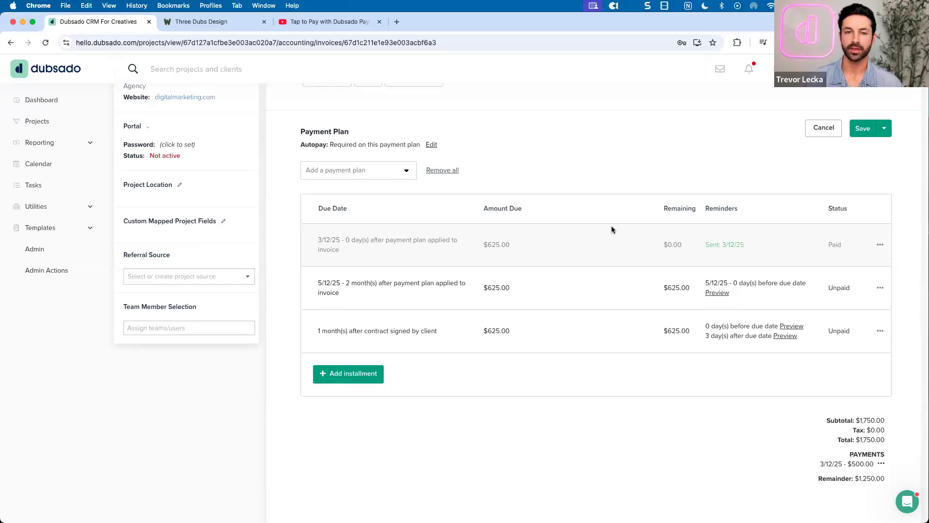
scroll(611, 227, up, 3)
scroll(611, 230, up, 1)
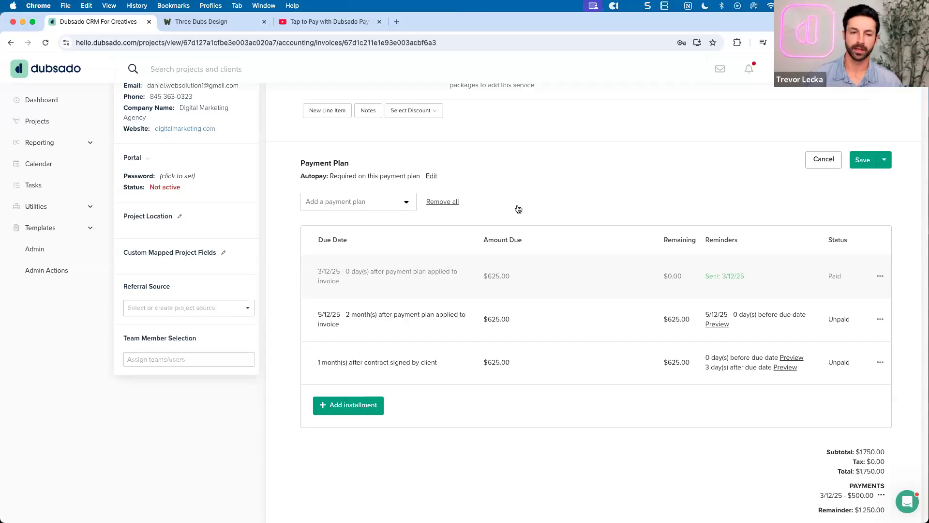
scroll(518, 206, up, 3)
scroll(532, 199, down, 2)
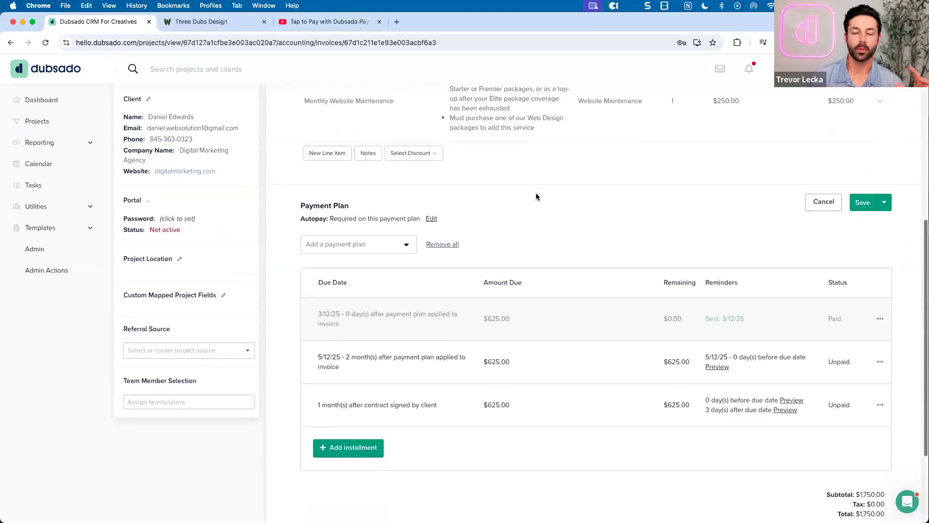
scroll(536, 197, down, 1)
scroll(538, 197, up, 2)
scroll(538, 196, up, 5)
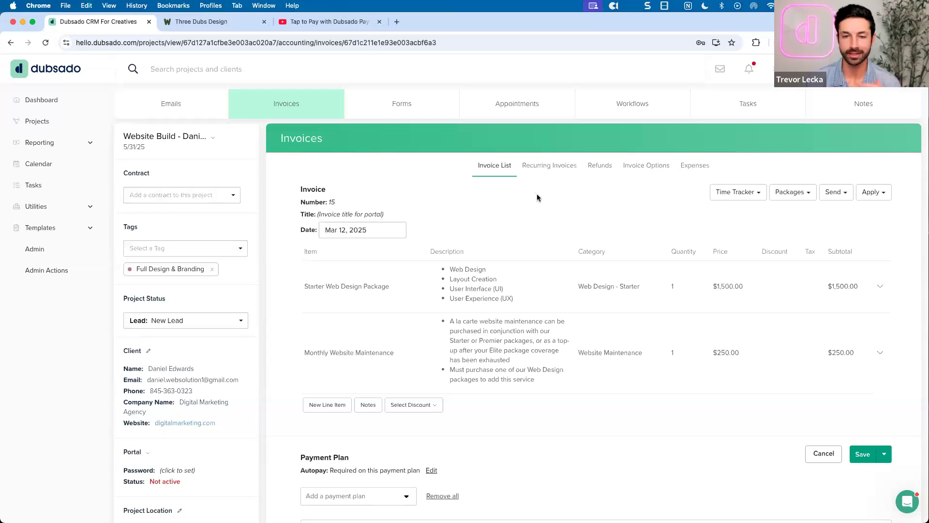
Attempt to delete the invoice, then inspect invoice 15's recorded payment actions
click(495, 169)
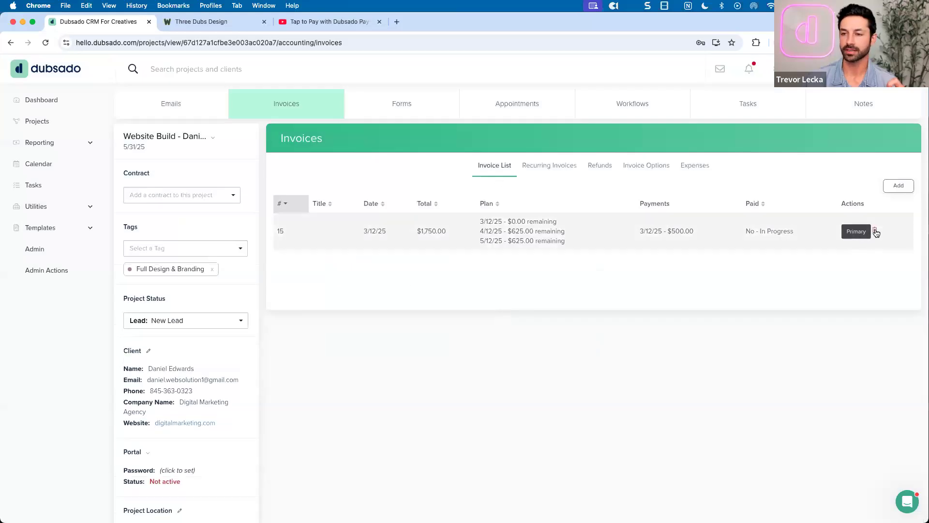
click(875, 230)
click(502, 343)
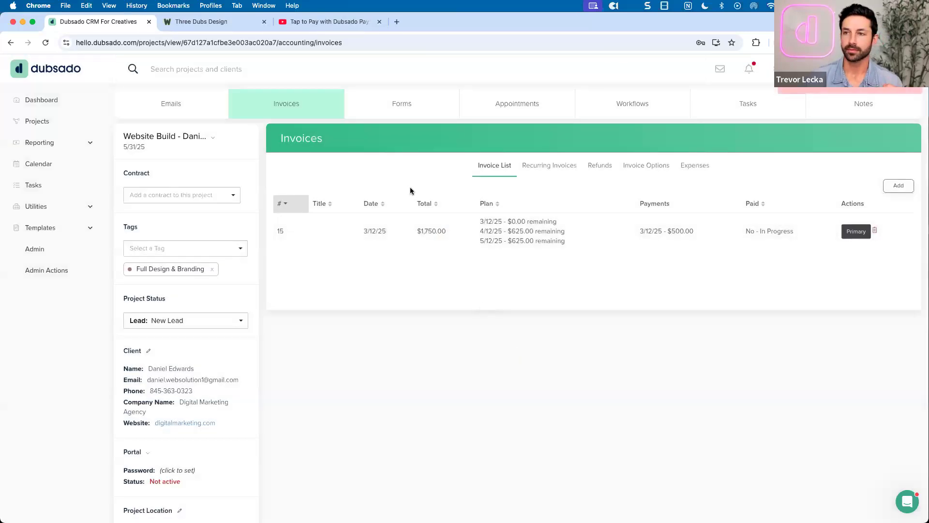
click(590, 289)
scroll(783, 376, down, 10)
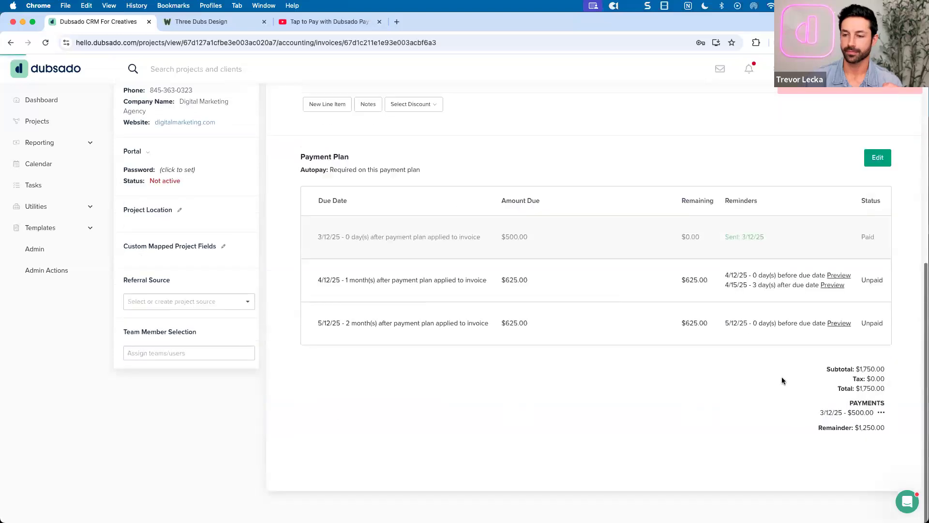
click(882, 413)
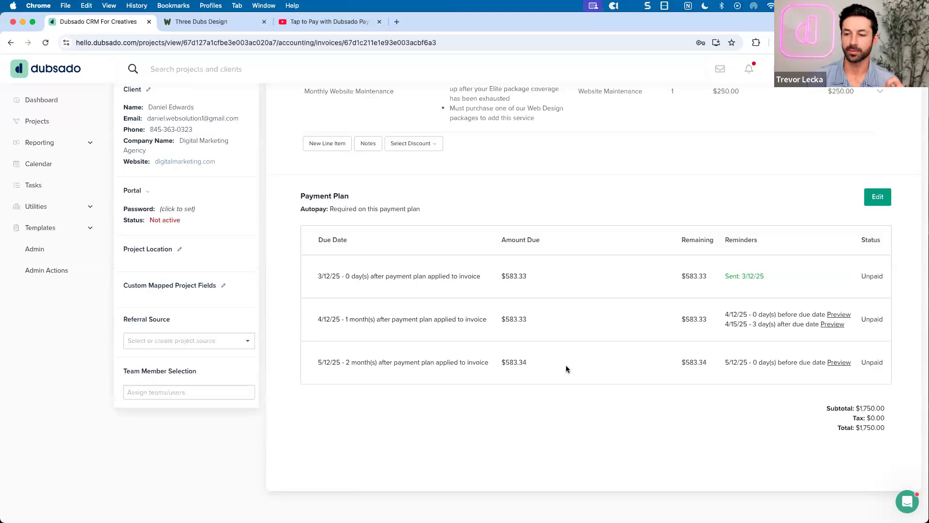
scroll(567, 366, up, 5)
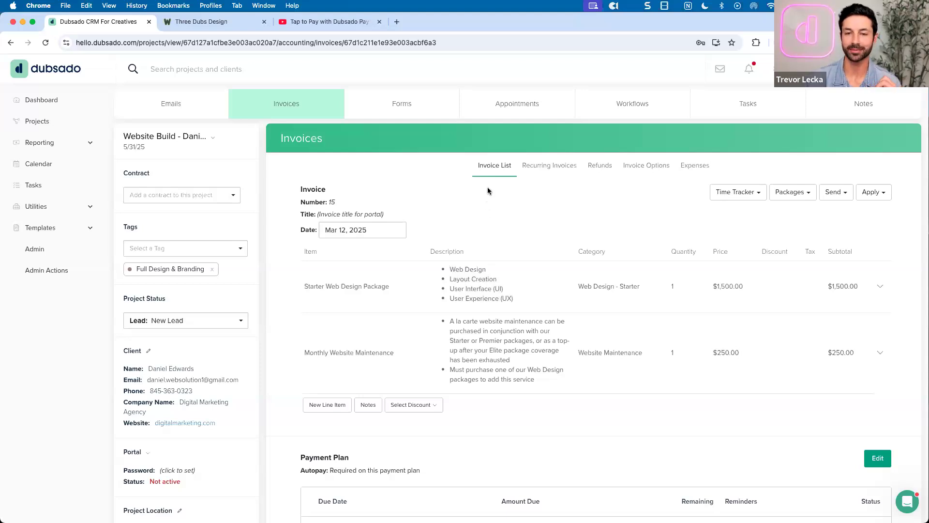
Delete the $1,750.00 invoice 15 from the project and confirm its removal
click(488, 168)
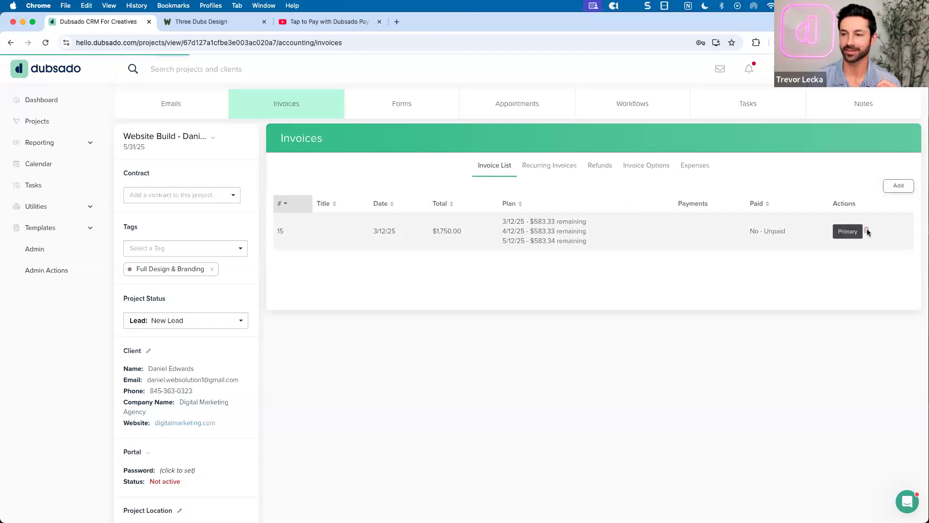
click(867, 231)
click(501, 343)
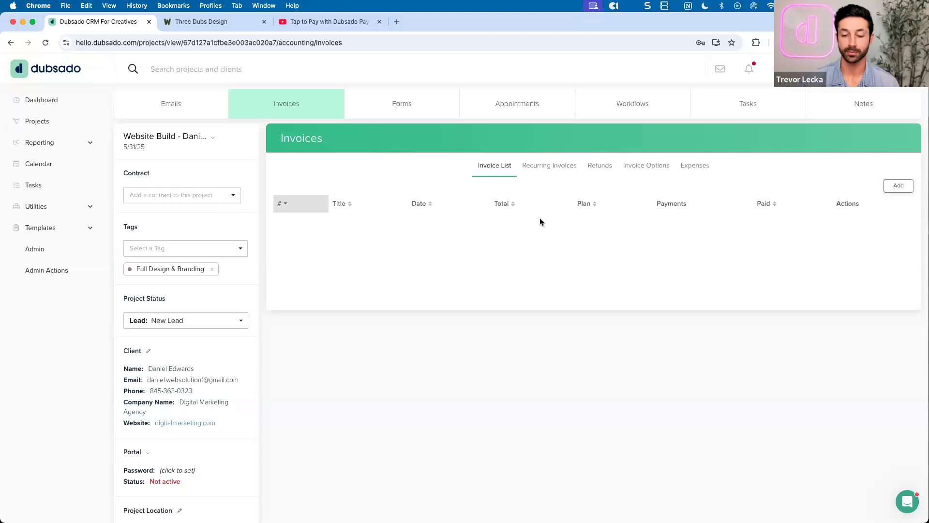
Attach the Three Dubs Design - Proposal form, with its 2025 Website Design Contract, to the project
click(397, 111)
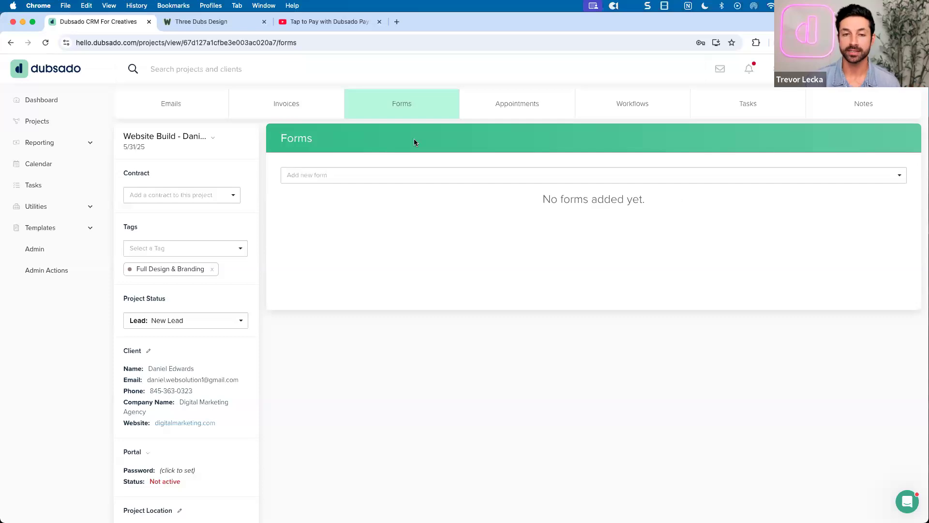
click(409, 172)
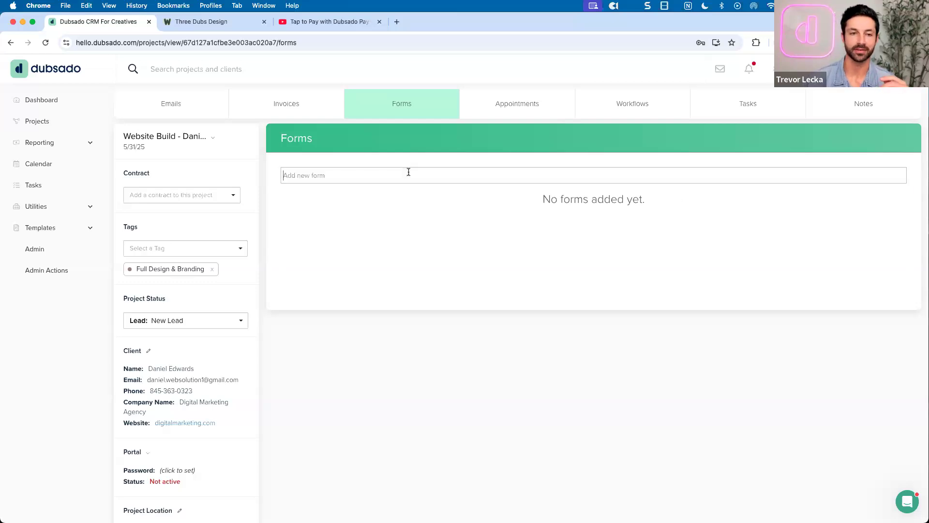
scroll(408, 209, down, 3)
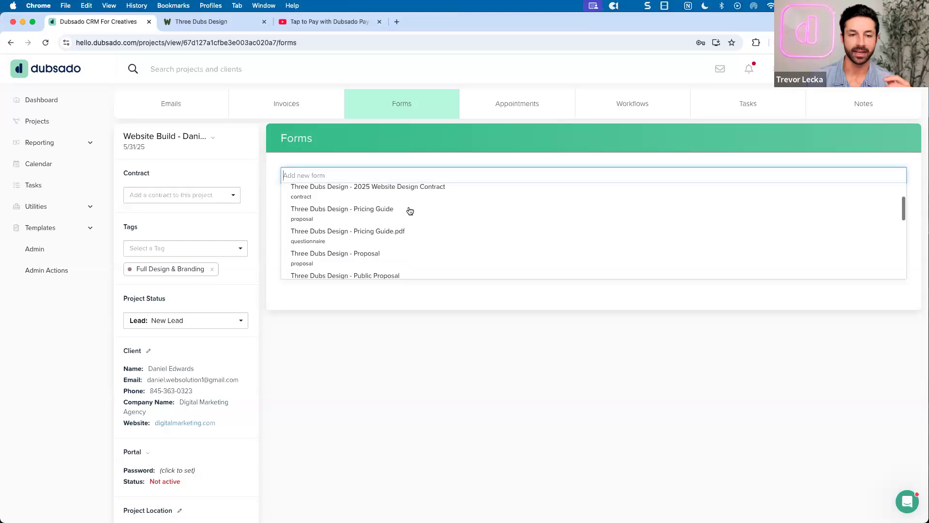
click(358, 247)
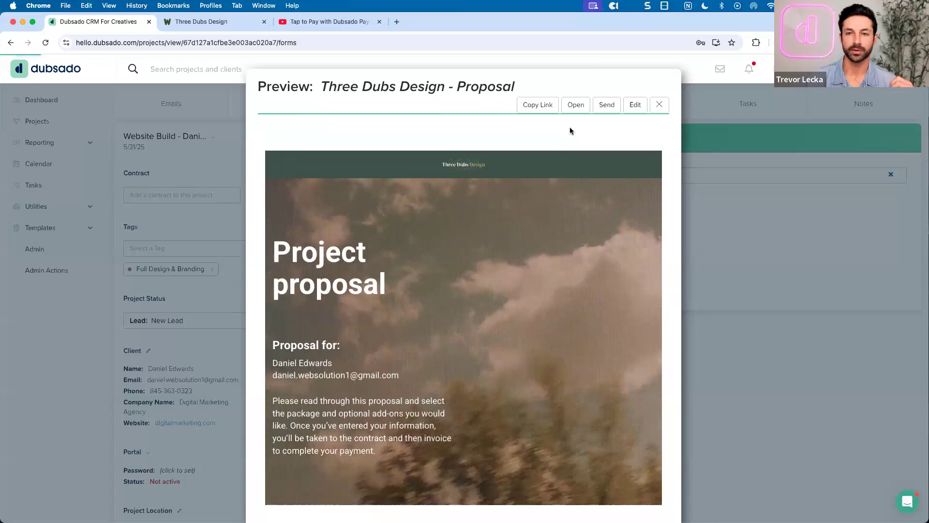
click(655, 109)
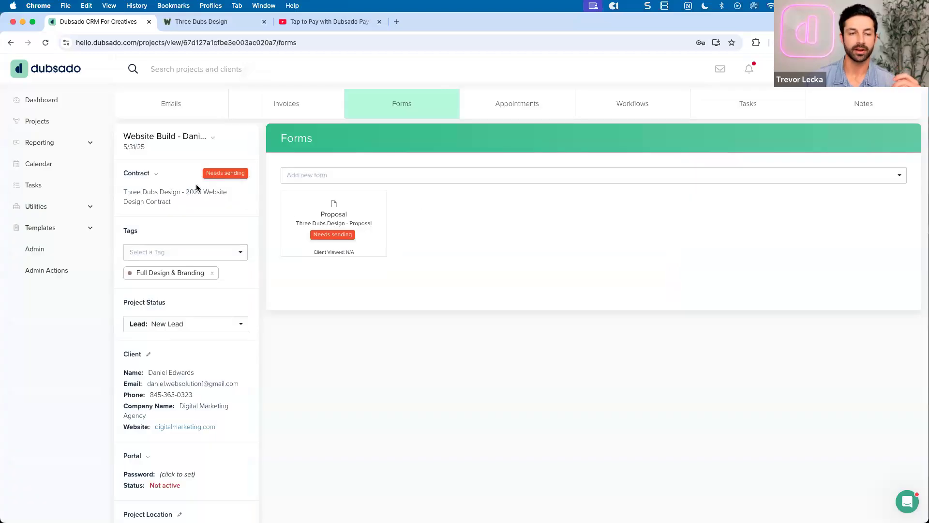
Review the new invoice's empty line items, three-payment autopay plan and packages list, then return to Forms
click(294, 108)
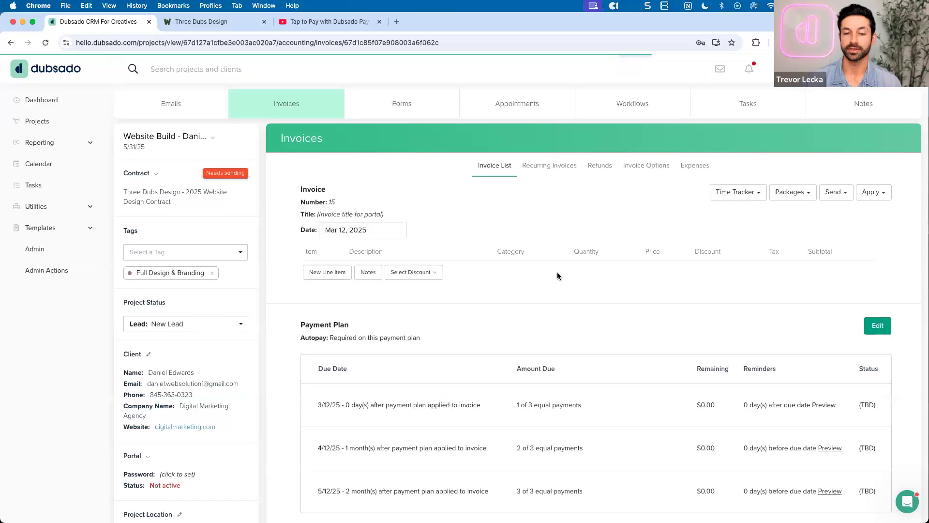
scroll(556, 272, down, 2)
scroll(559, 275, down, 1)
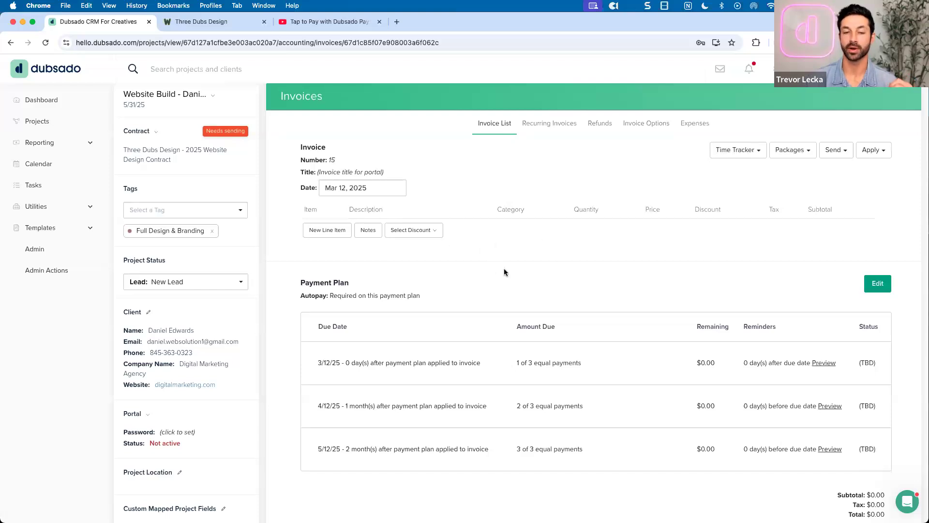
scroll(505, 263, up, 3)
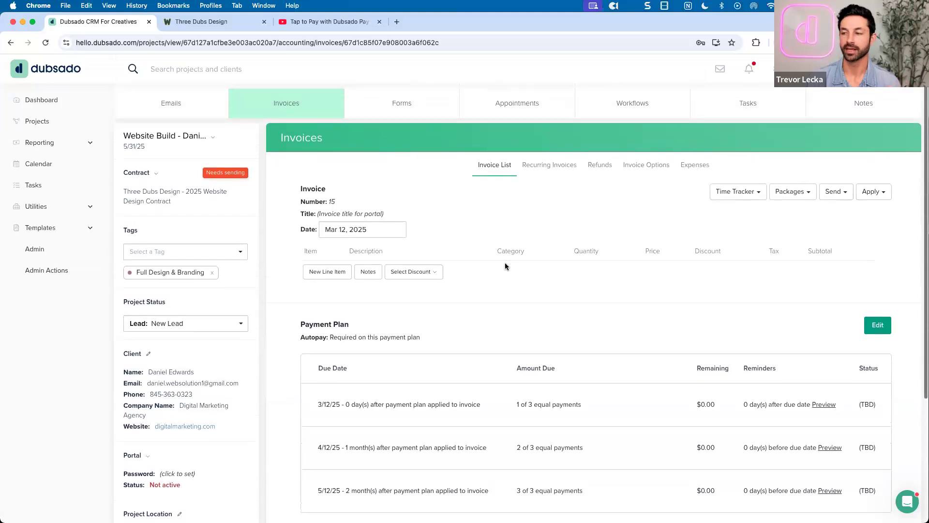
scroll(505, 266, down, 1)
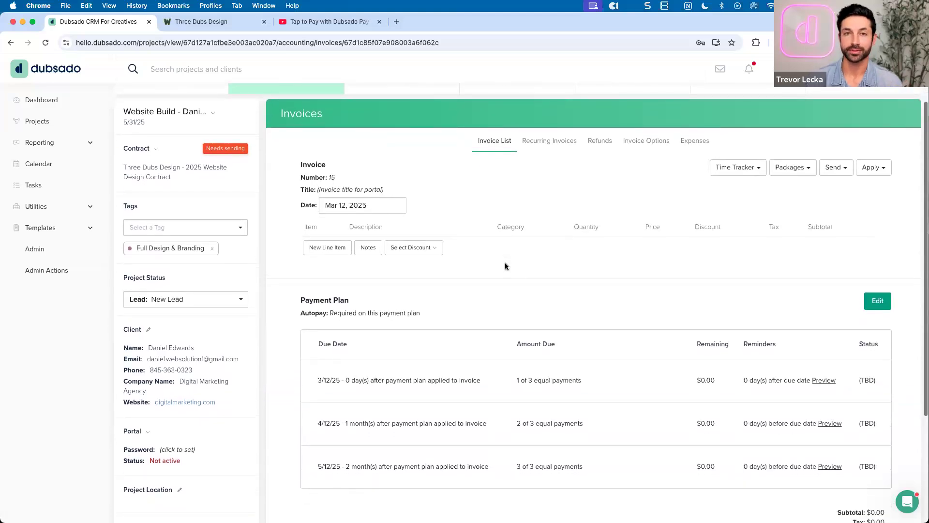
scroll(505, 266, down, 1)
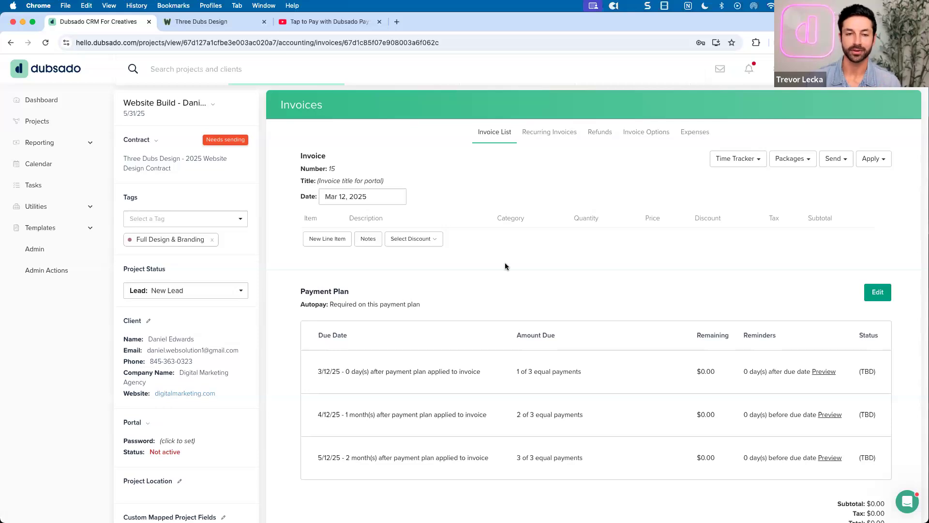
scroll(507, 266, up, 1)
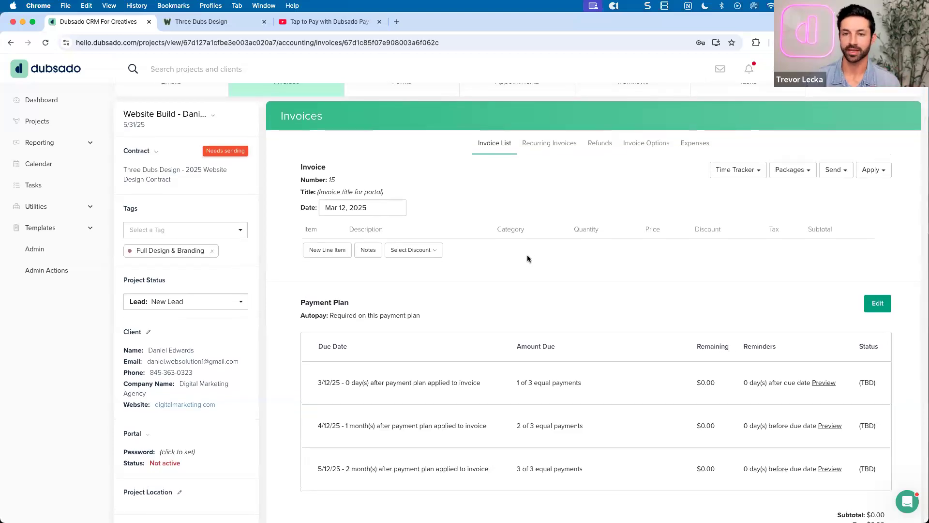
click(786, 175)
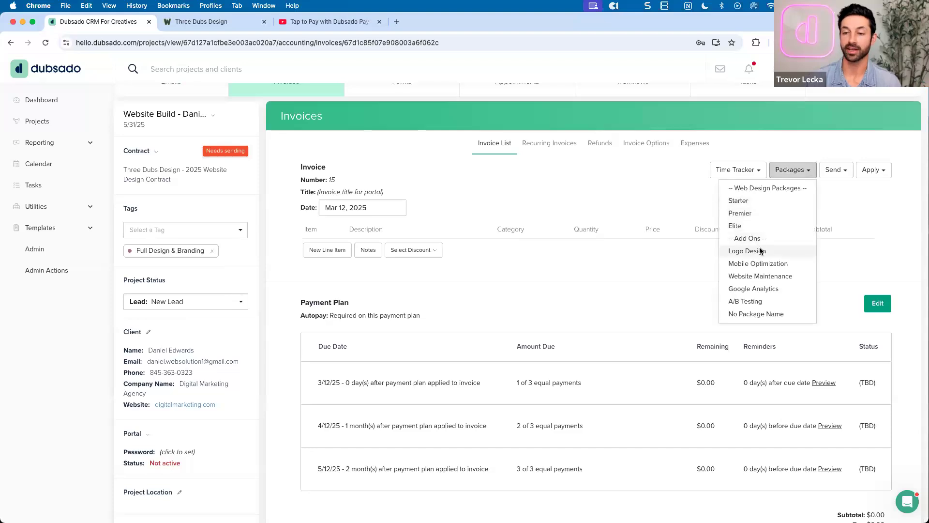
click(626, 199)
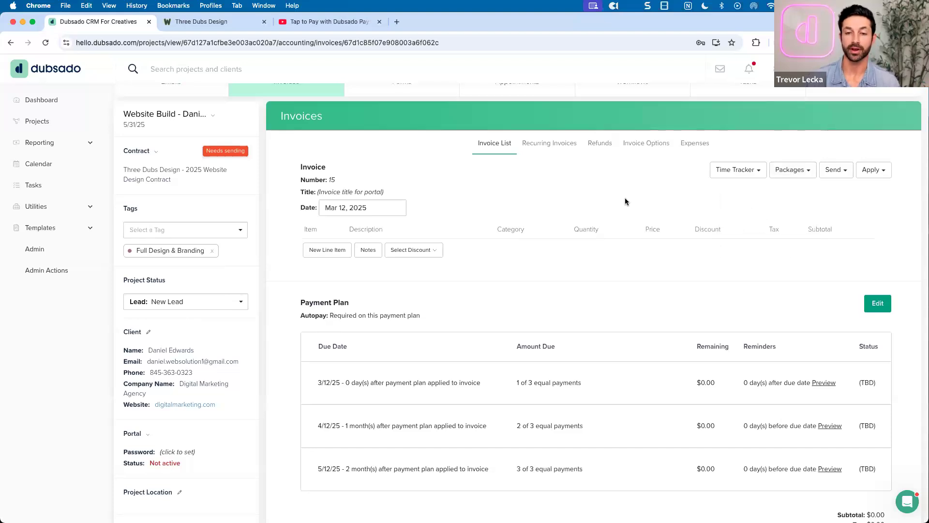
scroll(625, 198, up, 1)
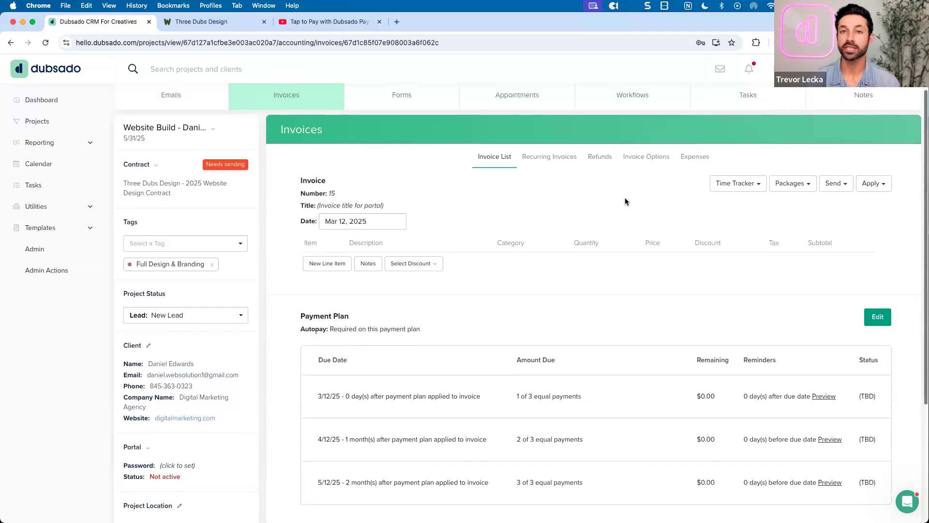
scroll(625, 201, up, 1)
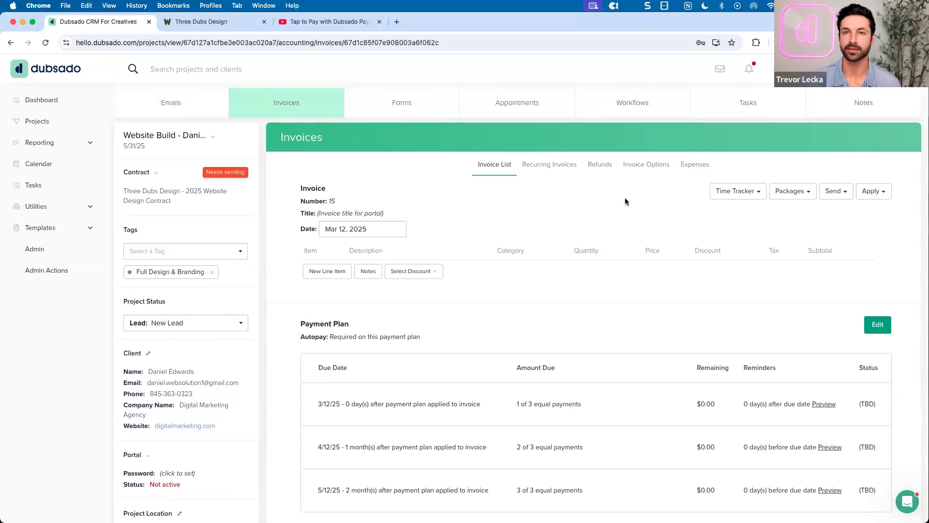
click(408, 112)
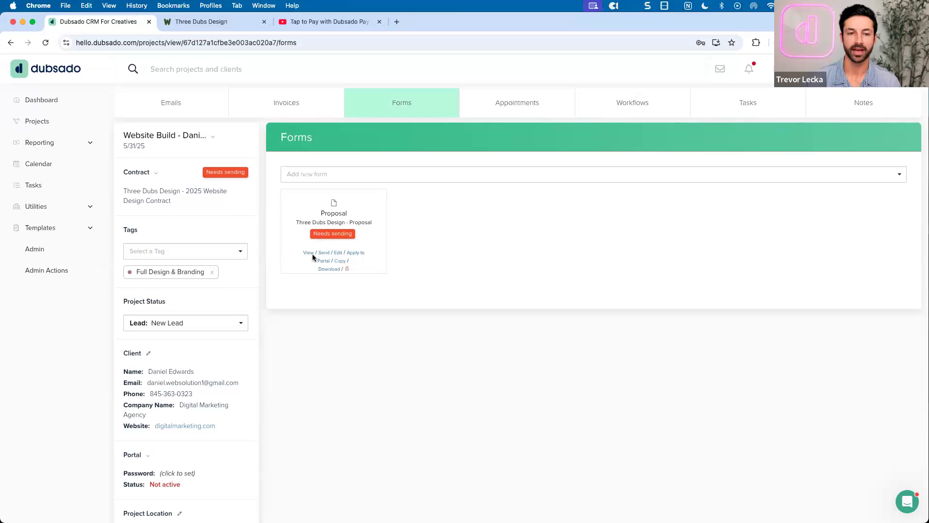
Open the proposal's client link in Safari and scroll through to the contract with three $500.00 payments
click(309, 252)
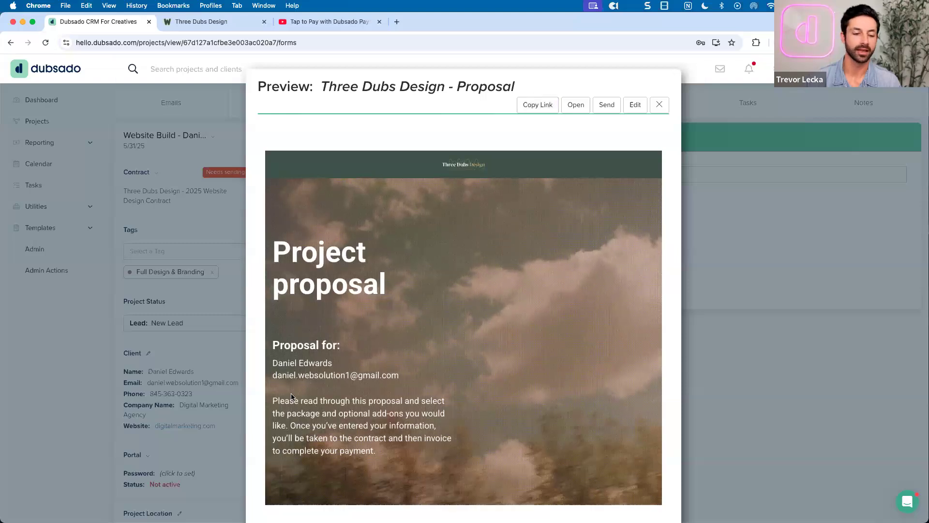
mouse_move(198, 506)
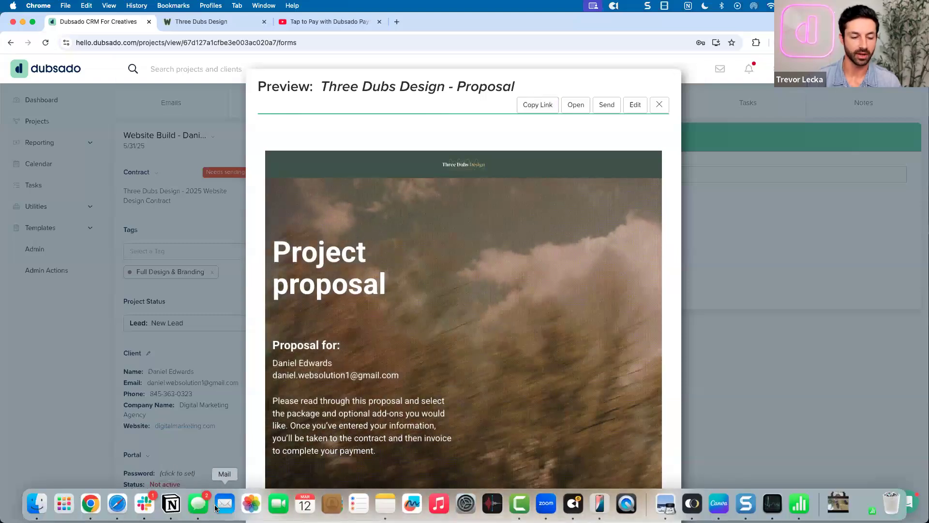
click(117, 503)
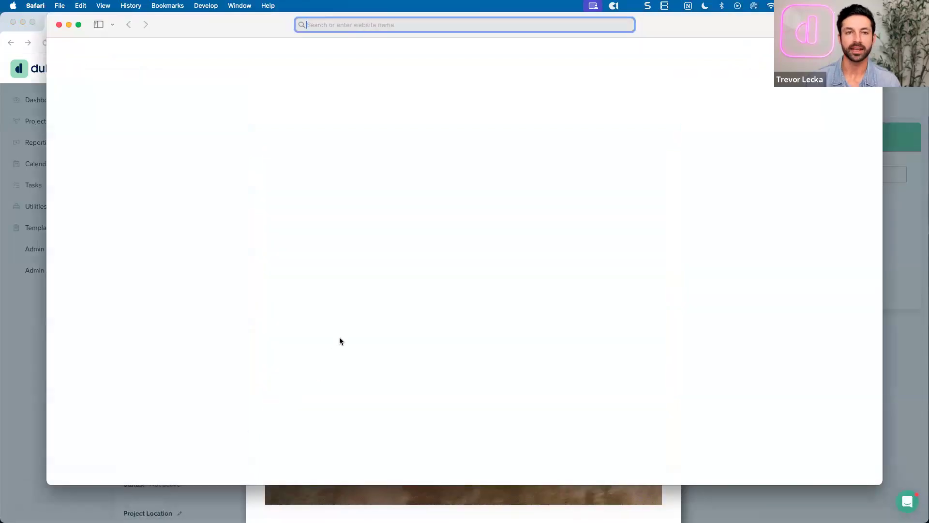
key(super+v)
key(Return)
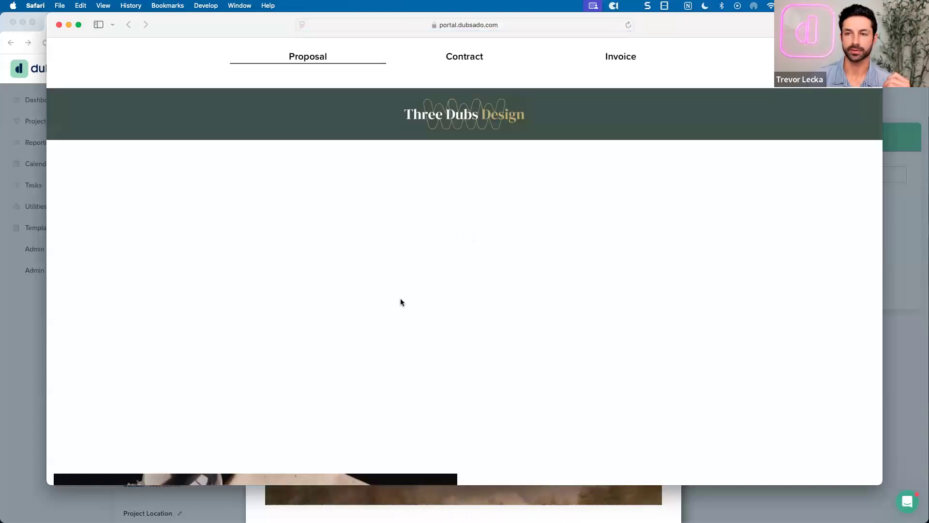
scroll(402, 302, down, 3)
scroll(403, 301, down, 20)
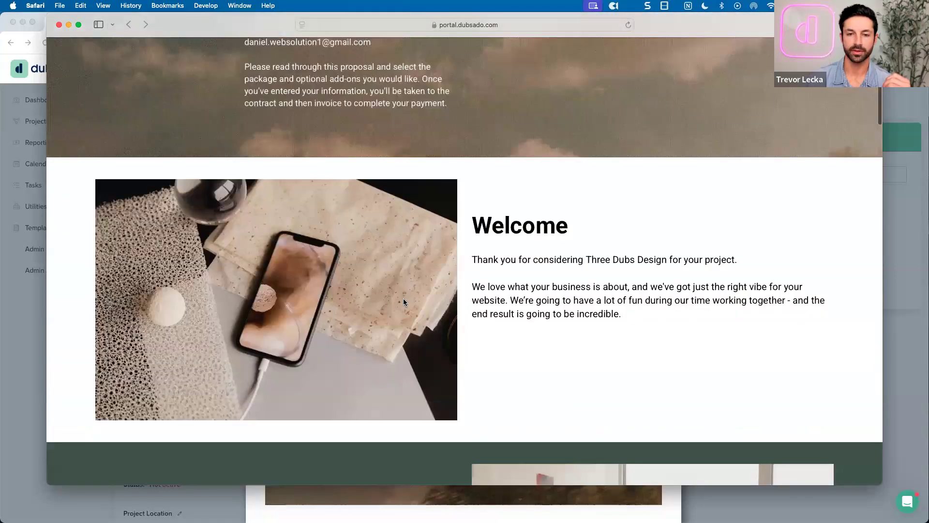
scroll(404, 301, down, 3)
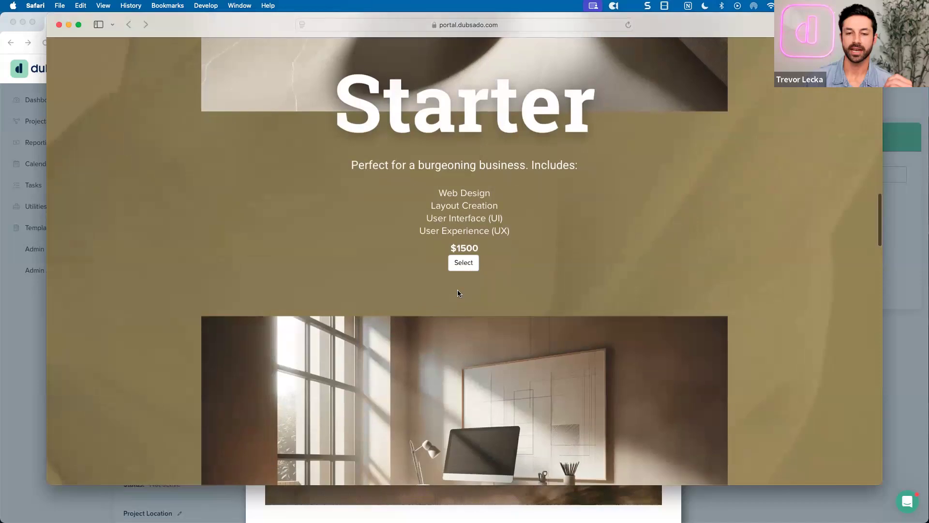
scroll(539, 274, down, 20)
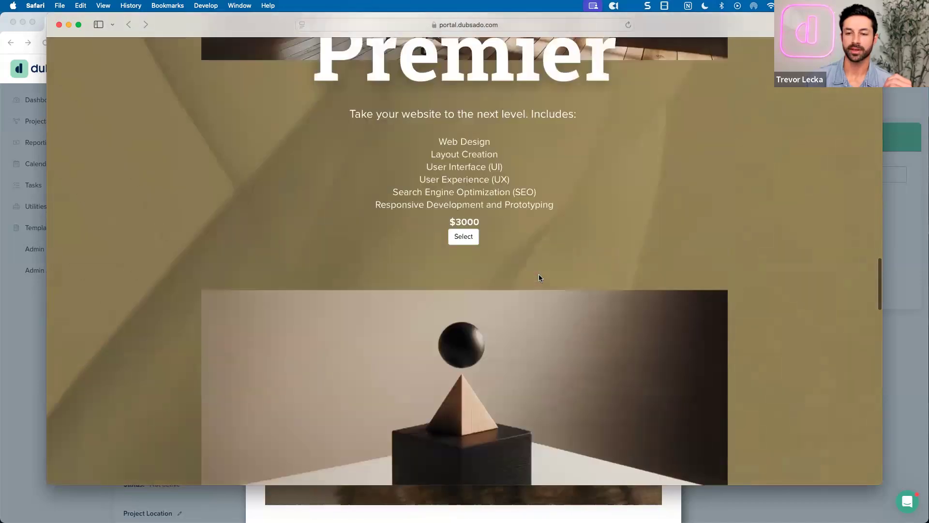
scroll(536, 277, down, 10)
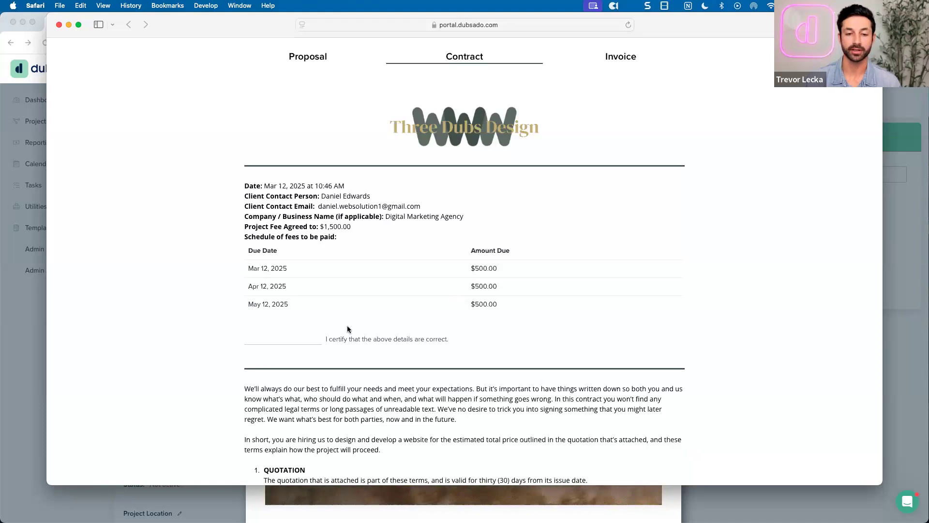
Initial the contract's acknowledgements with 'DE', including the no-refunds clause
text(DE)
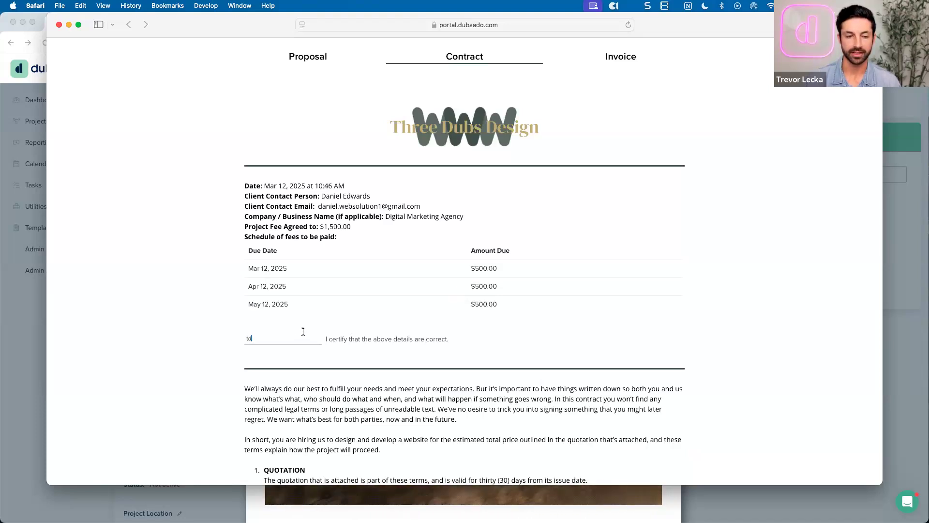
scroll(302, 331, down, 7)
scroll(303, 332, down, 20)
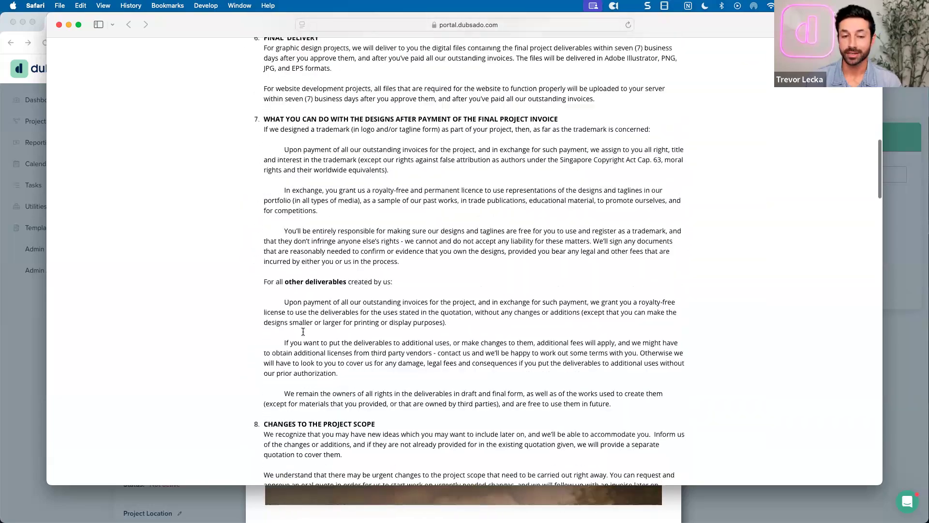
scroll(303, 332, down, 20)
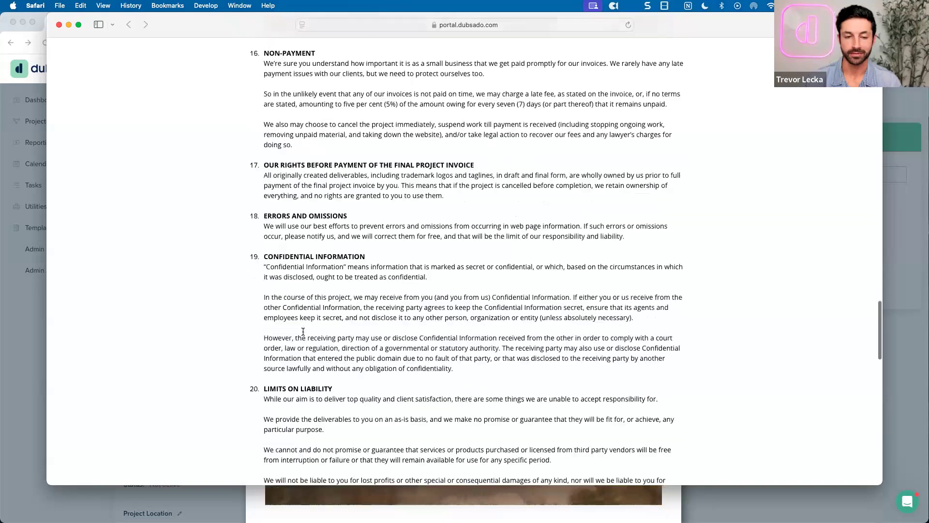
click(272, 150)
text(DE)
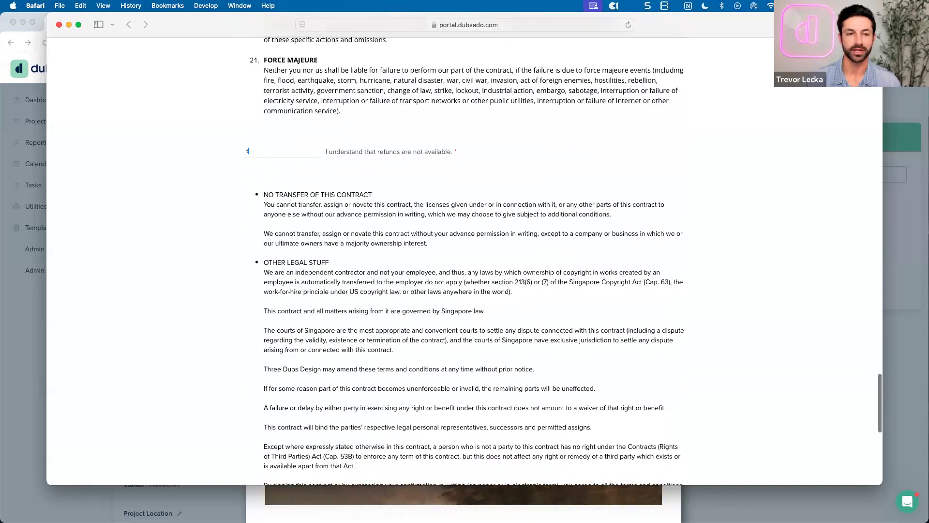
scroll(280, 182, down, 6)
Enter the client's first and last name and signature, put 'na' as company, and submit the contract
click(297, 264)
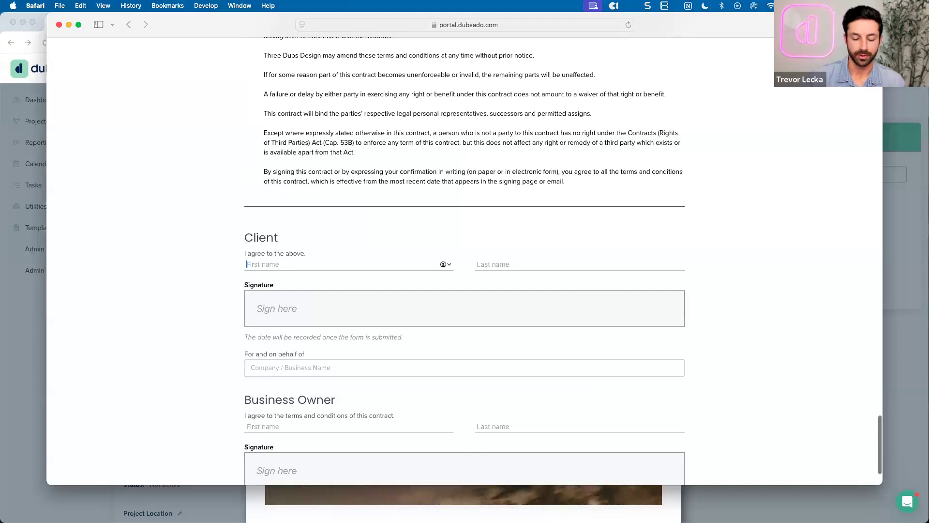
text(Trevor)
click(517, 264)
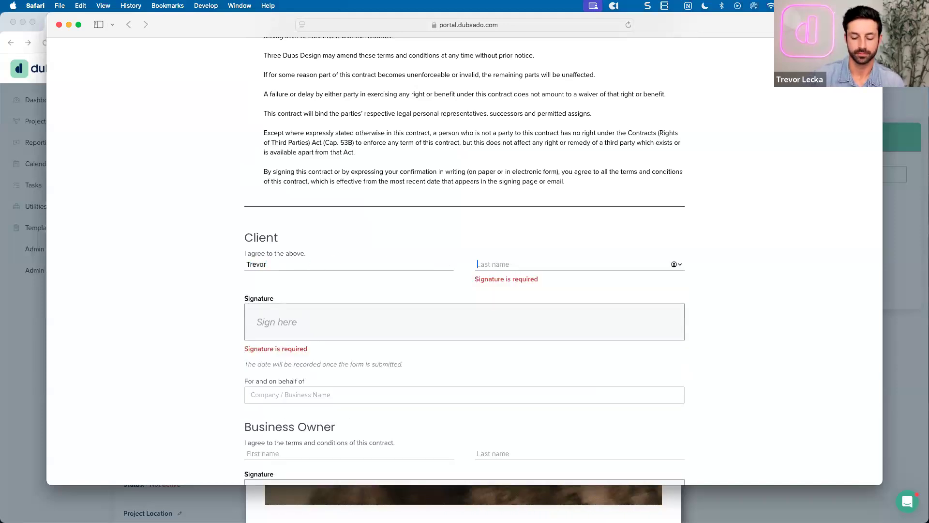
text(Dubsado)
click(469, 311)
text(T)
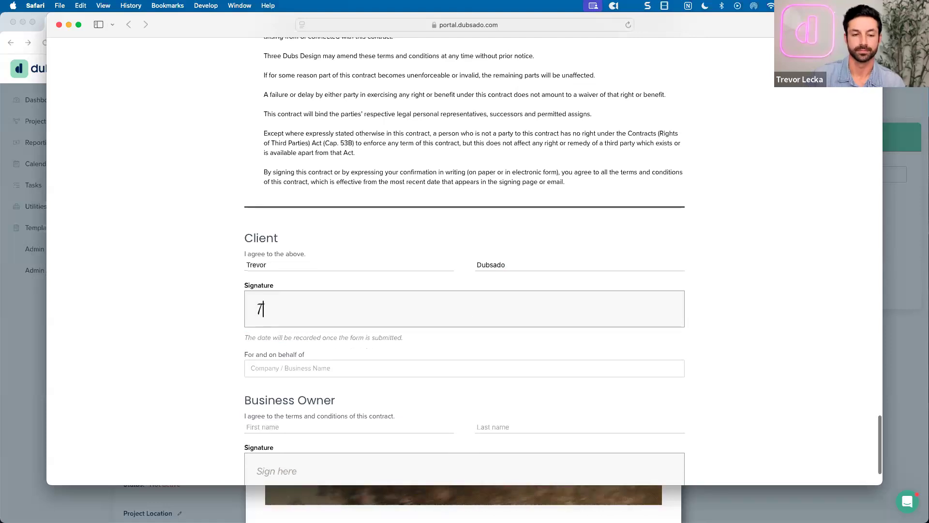
text(revor Dubsado)
scroll(467, 317, down, 3)
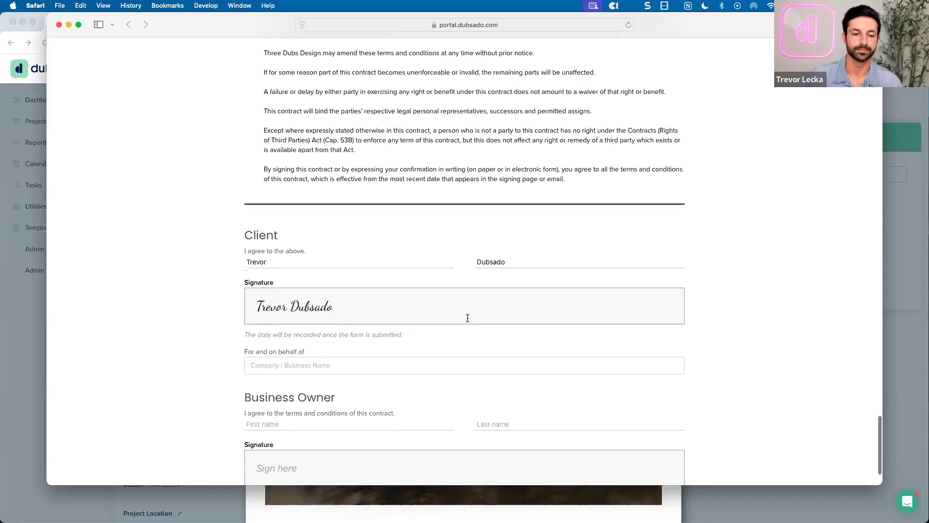
click(421, 293)
text(na)
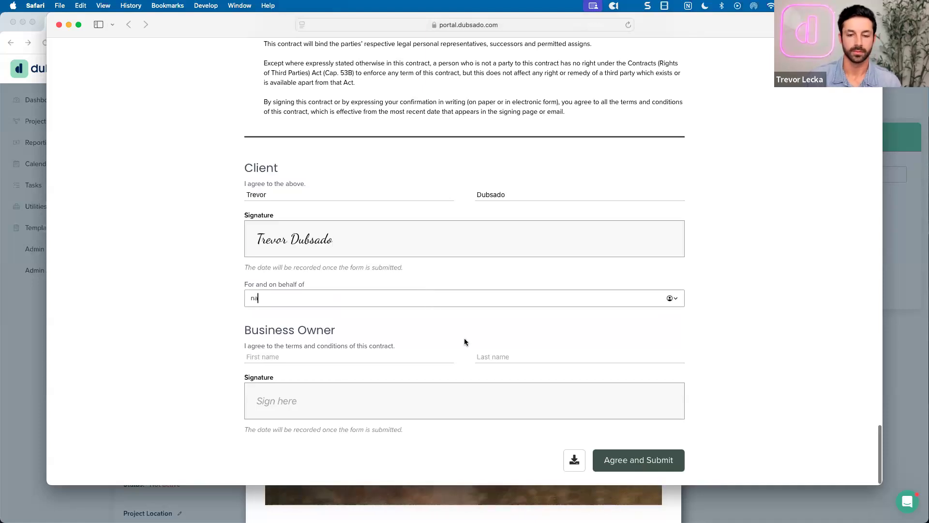
click(617, 458)
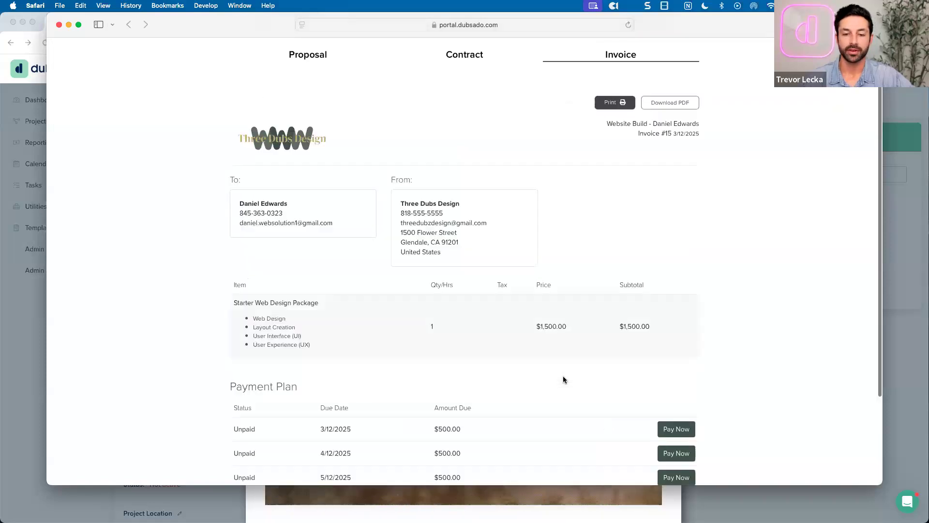
Review the resulting $1,500.00 invoice with three $500.00 payments, then close Dubsado's proposal preview
scroll(568, 376, down, 5)
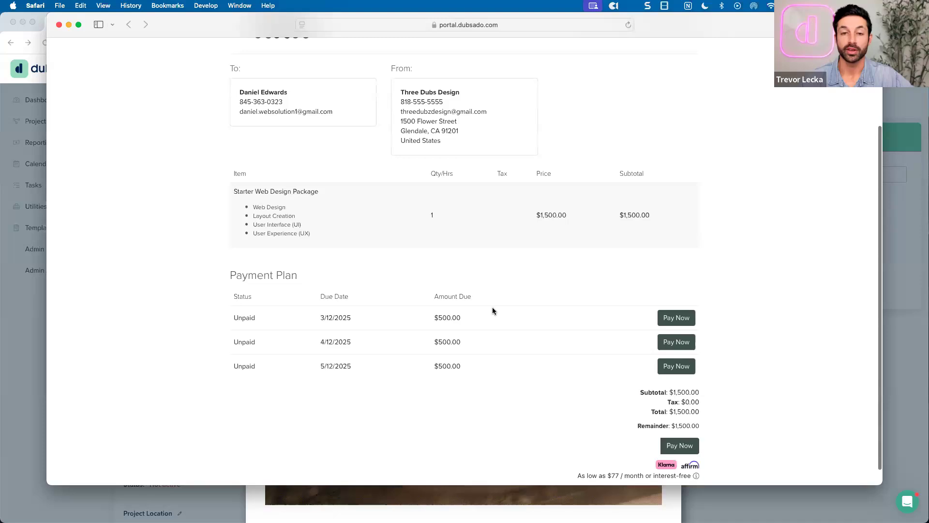
scroll(492, 311, up, 1)
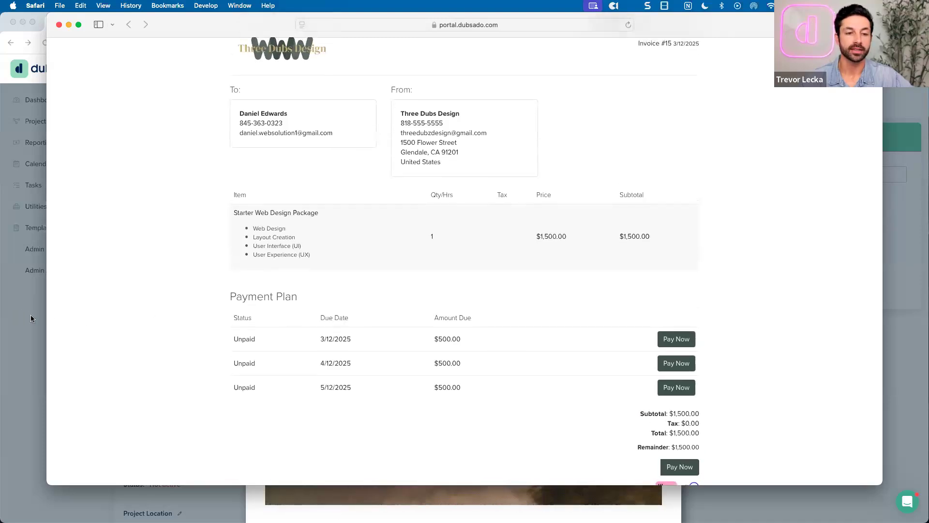
click(30, 318)
click(658, 101)
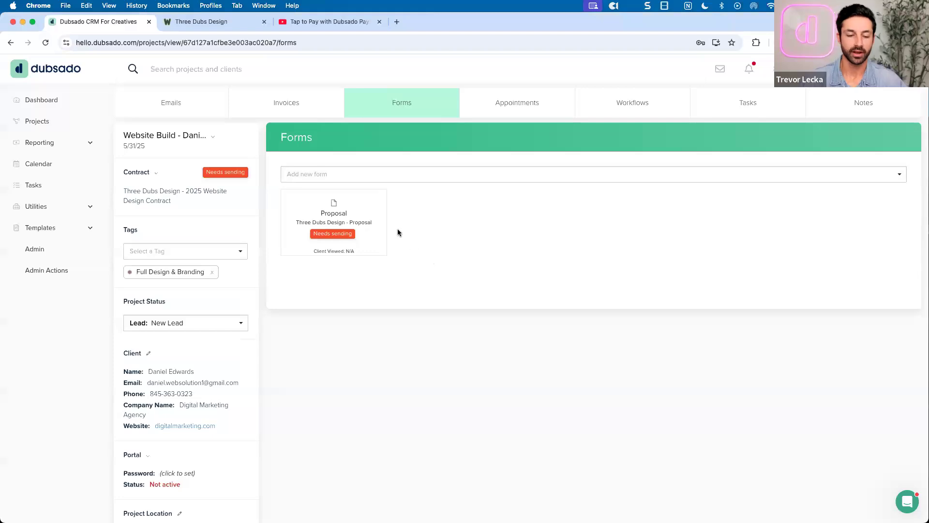
Reload the project page and open invoice 15's $1,500.00 three-payment plan
key(super+r)
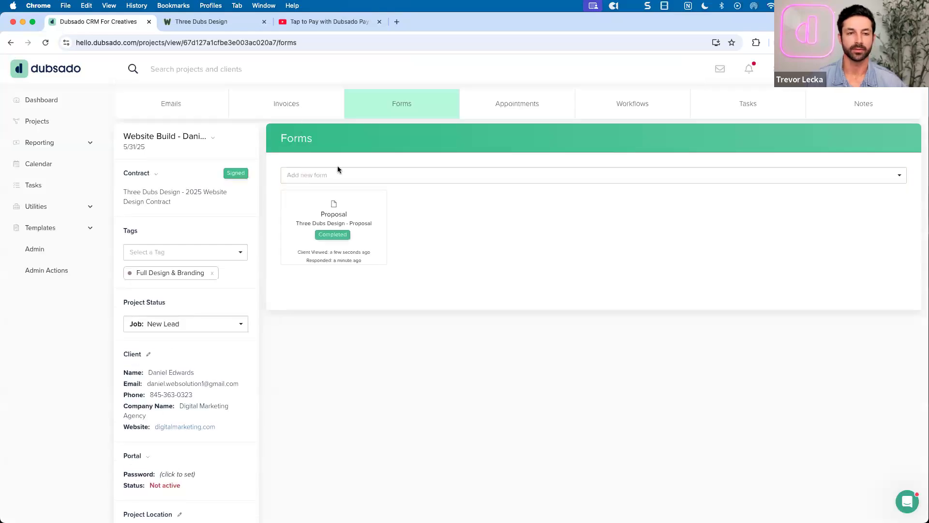
click(286, 104)
scroll(523, 289, down, 2)
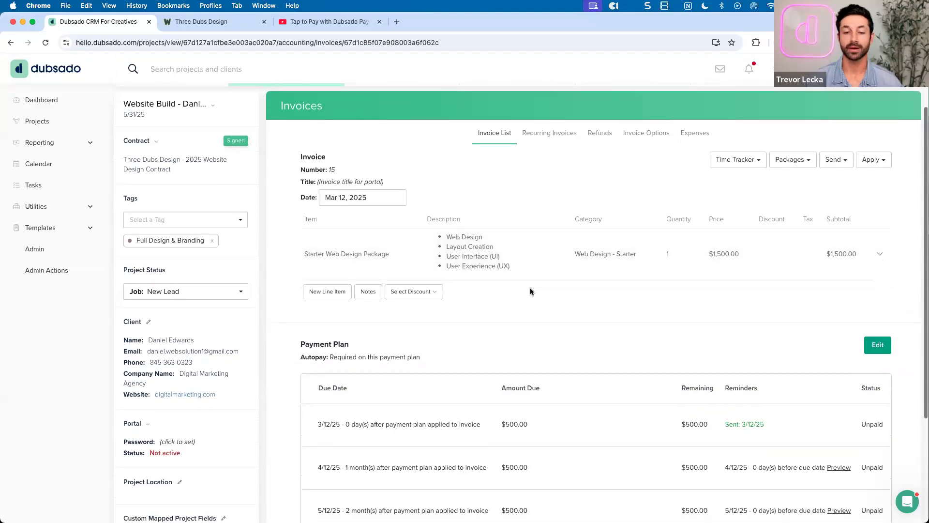
Scroll through invoice 15's three $500.00 installments due 3/12/25, 4/12/25 and 5/12/25
scroll(530, 291, down, 1)
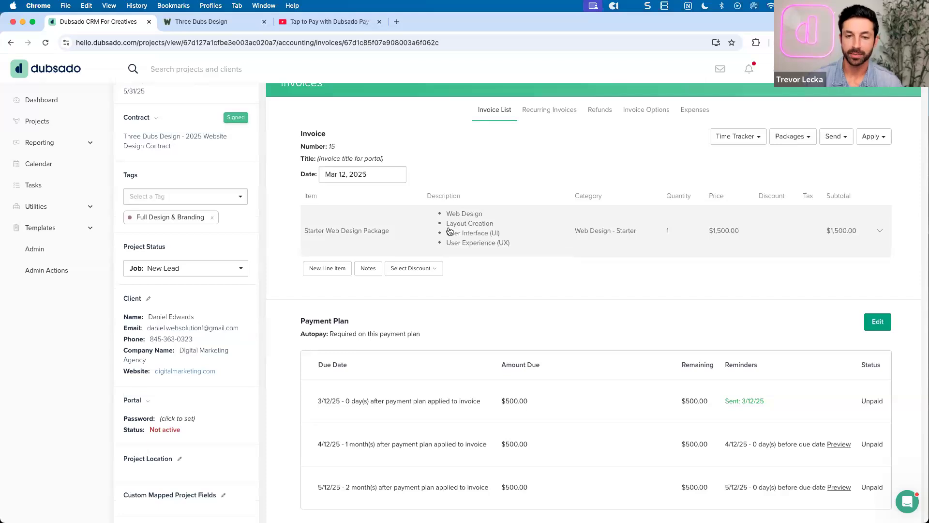
scroll(521, 283, down, 4)
scroll(503, 345, up, 2)
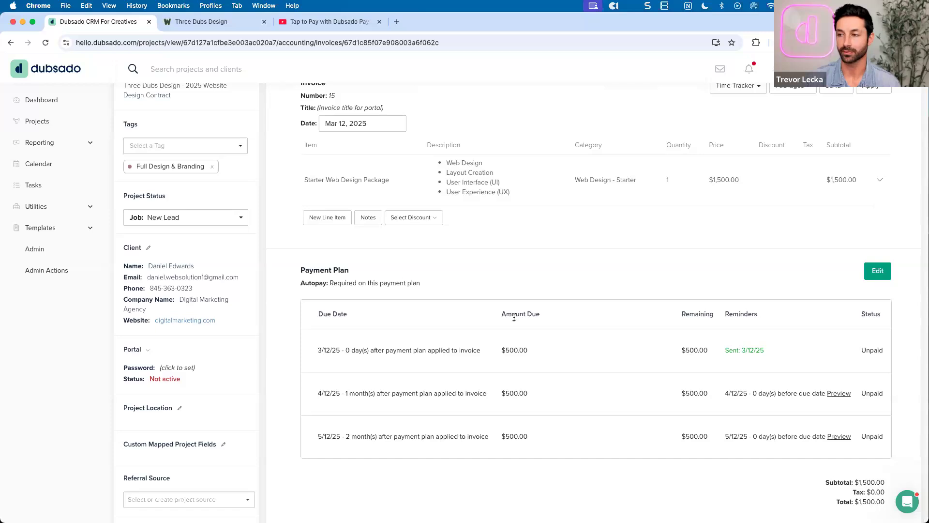
scroll(531, 299, up, 2)
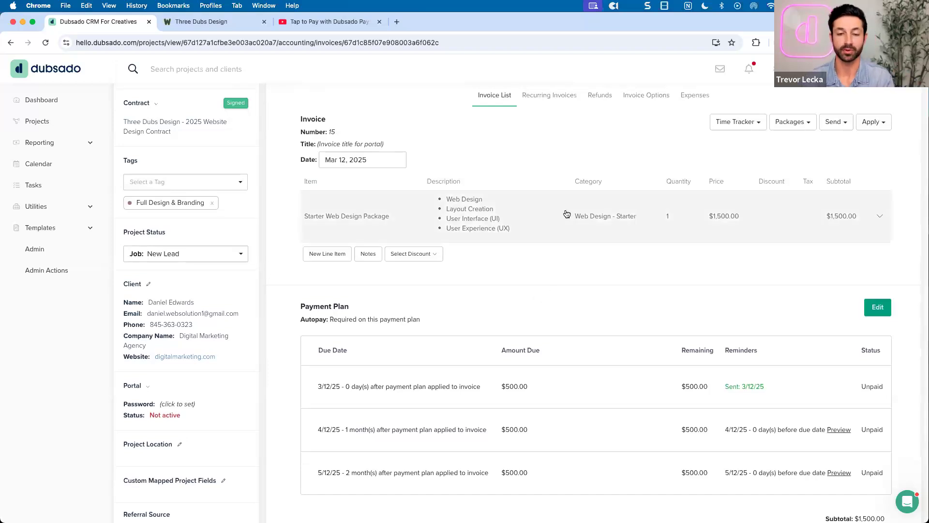
scroll(565, 214, down, 5)
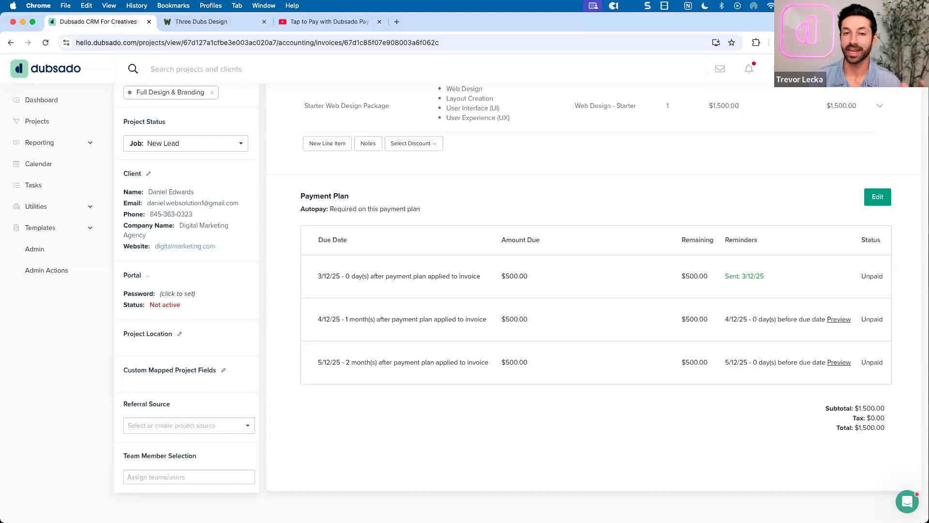
scroll(661, 215, up, 3)
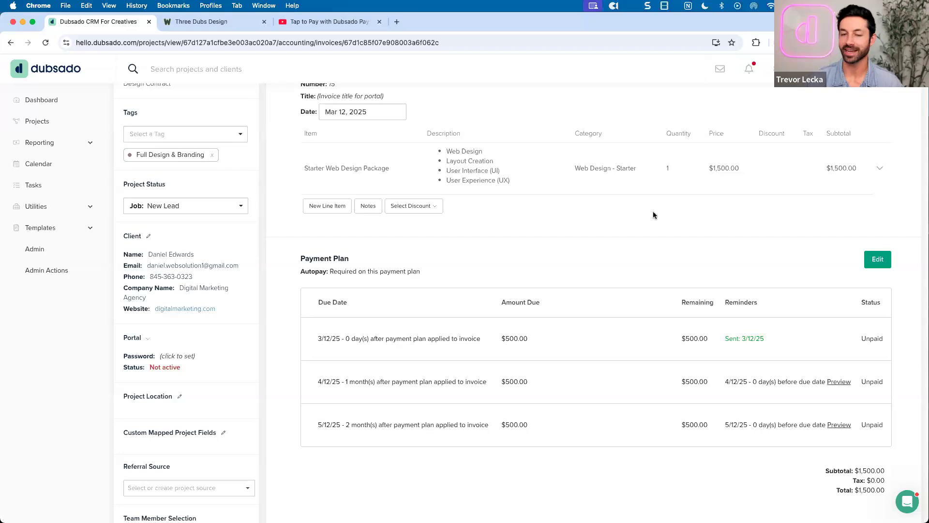
scroll(653, 215, up, 5)
Add the Three Dubs Design - Proposal template to the project's forms and open it for editing
click(403, 113)
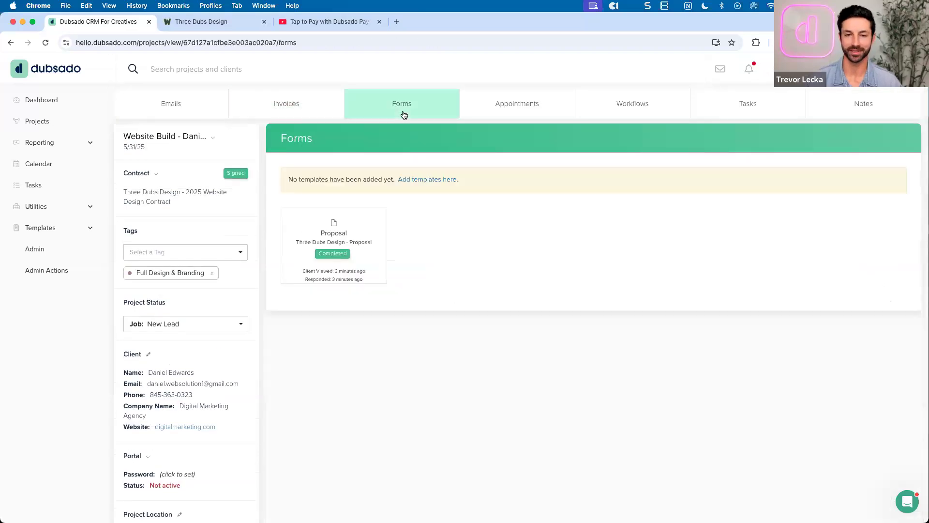
mouse_move(322, 228)
click(425, 178)
scroll(430, 244, down, 3)
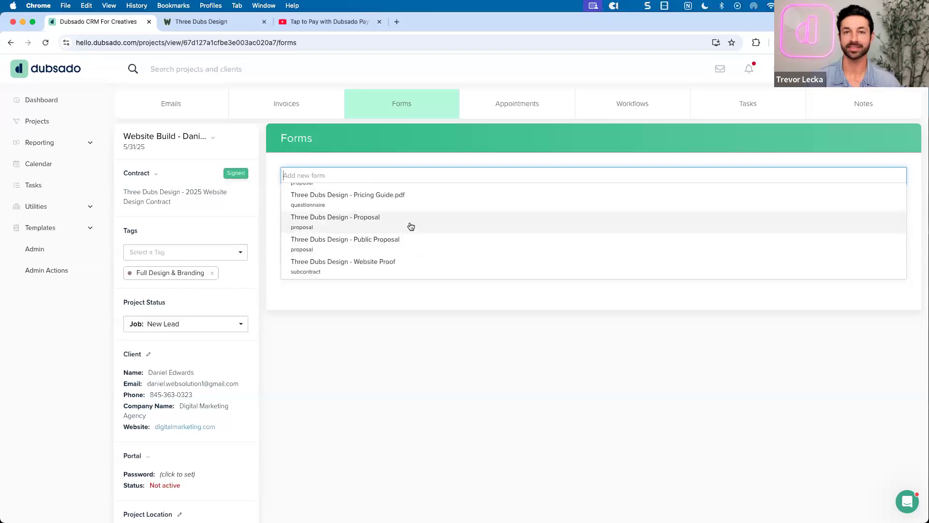
click(411, 226)
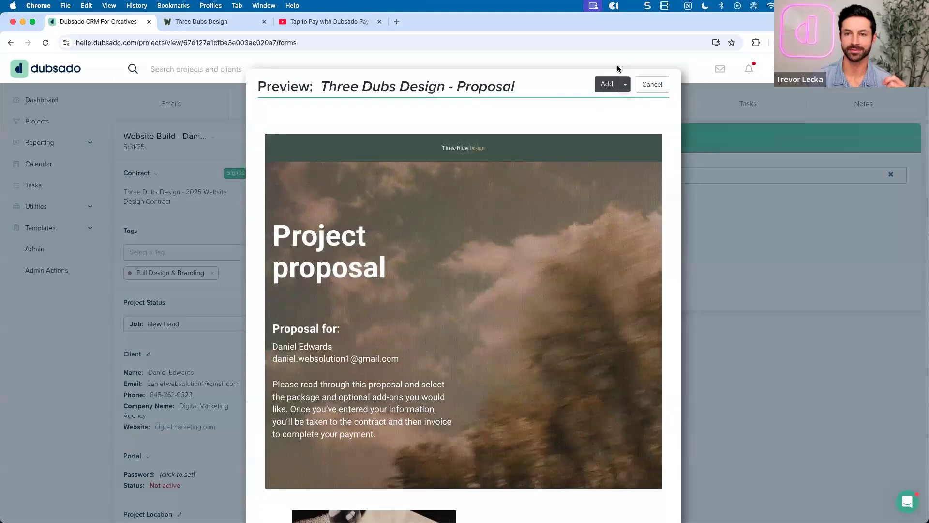
click(607, 84)
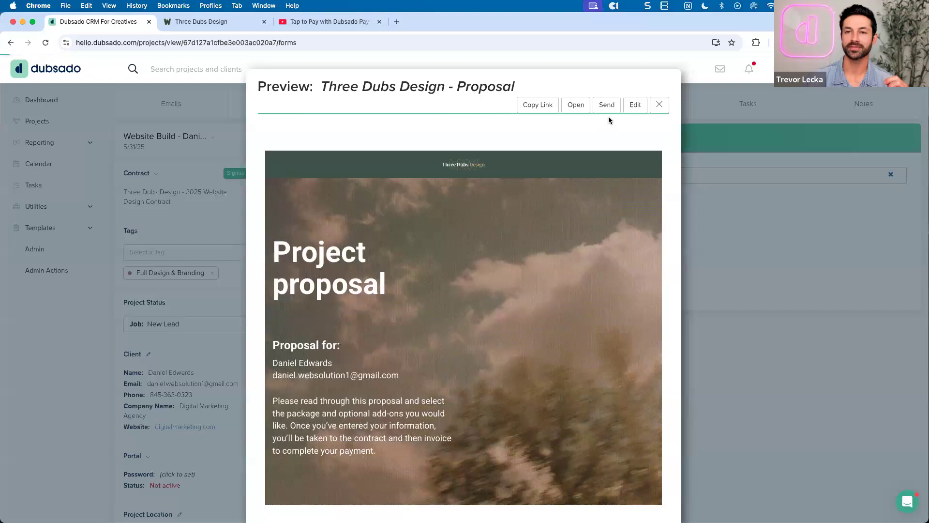
click(629, 114)
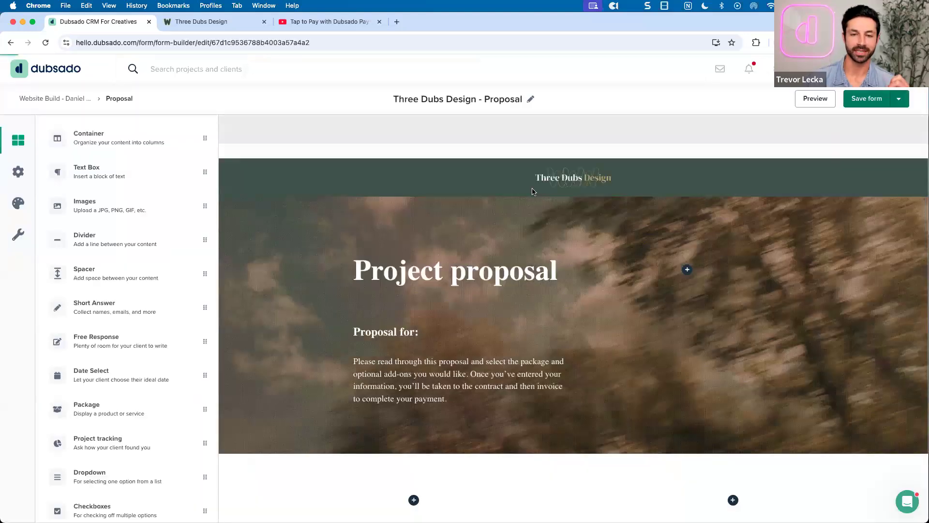
In the proposal's form settings, toggle Include invoice off and back on, keeping the contract included
click(18, 171)
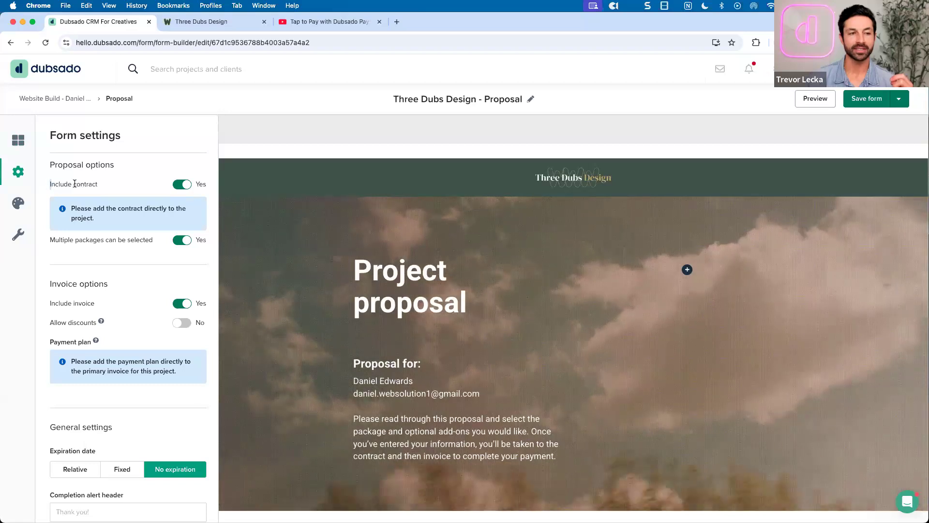
drag(49, 184, 98, 184)
drag(50, 303, 100, 303)
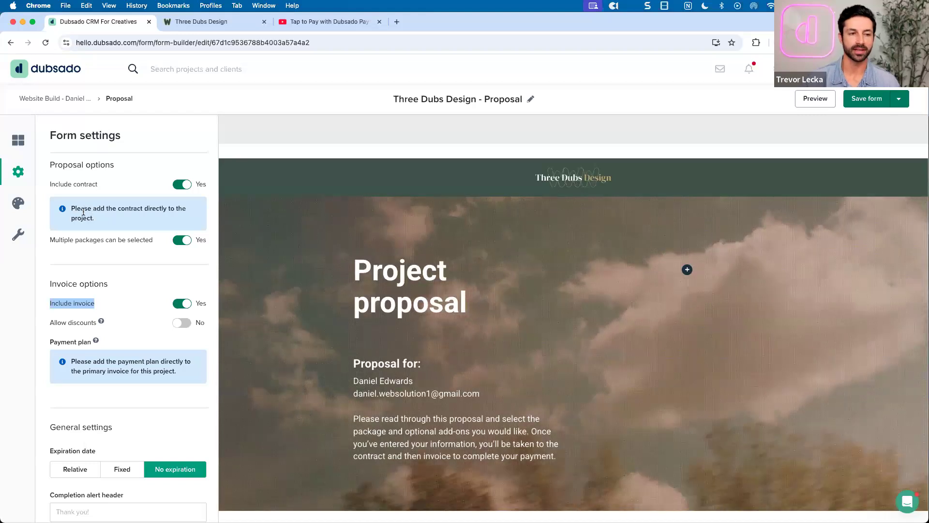
drag(73, 208, 97, 221)
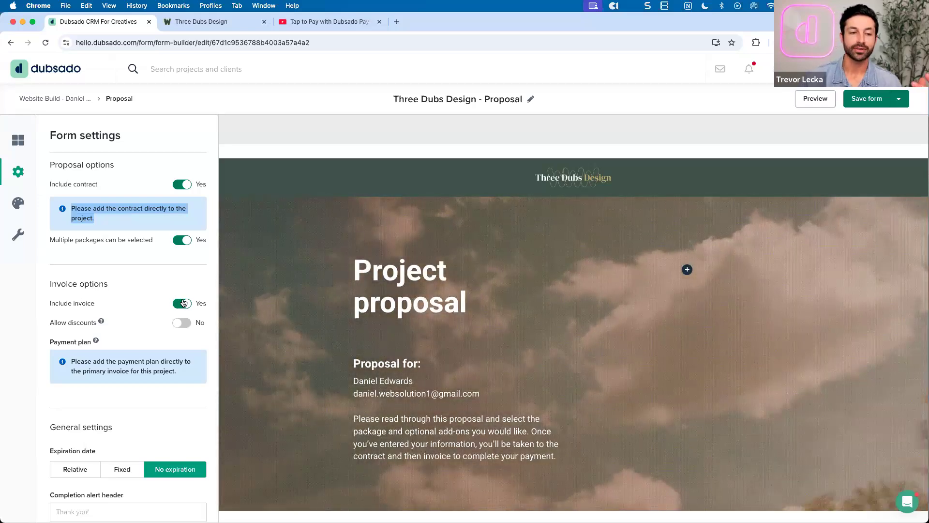
click(183, 303)
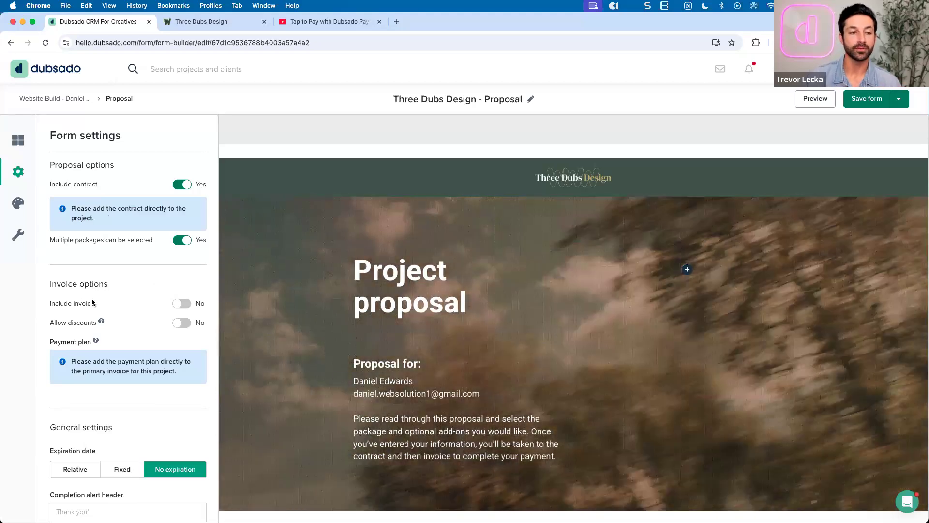
drag(50, 303, 137, 297)
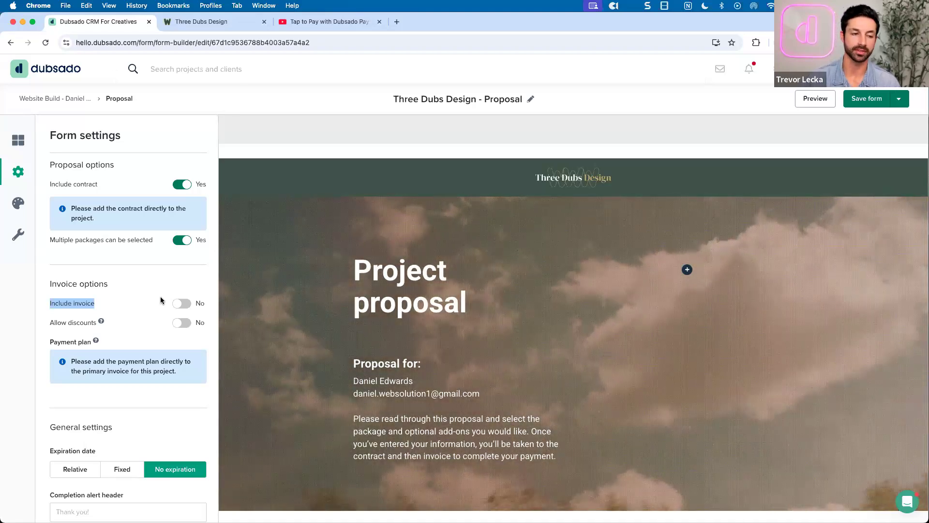
click(184, 303)
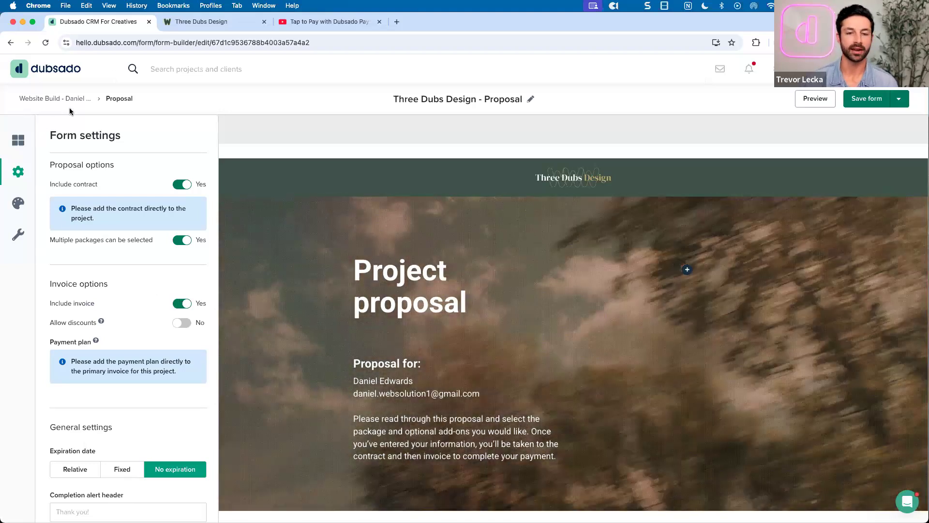
click(59, 100)
Discard the proposal edits, remove the duplicate proposal form, and view invoice 15
click(481, 332)
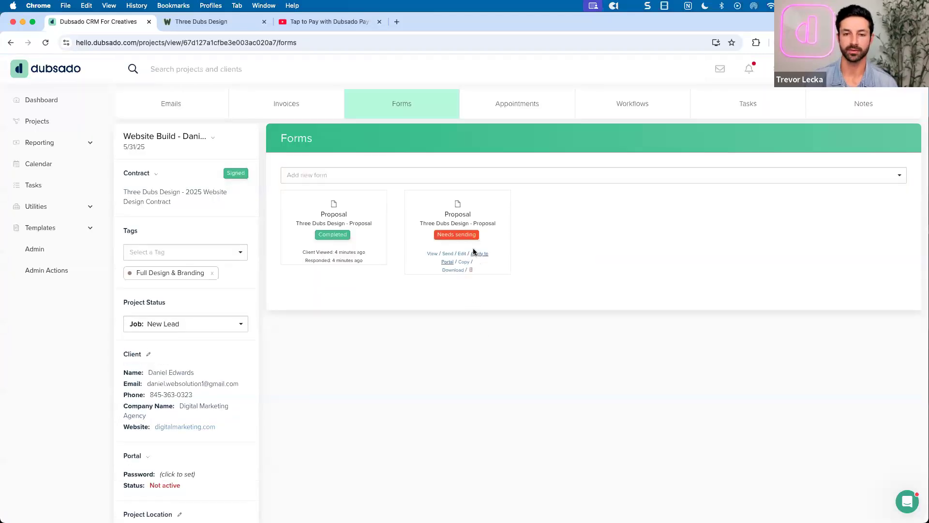
click(470, 268)
click(485, 335)
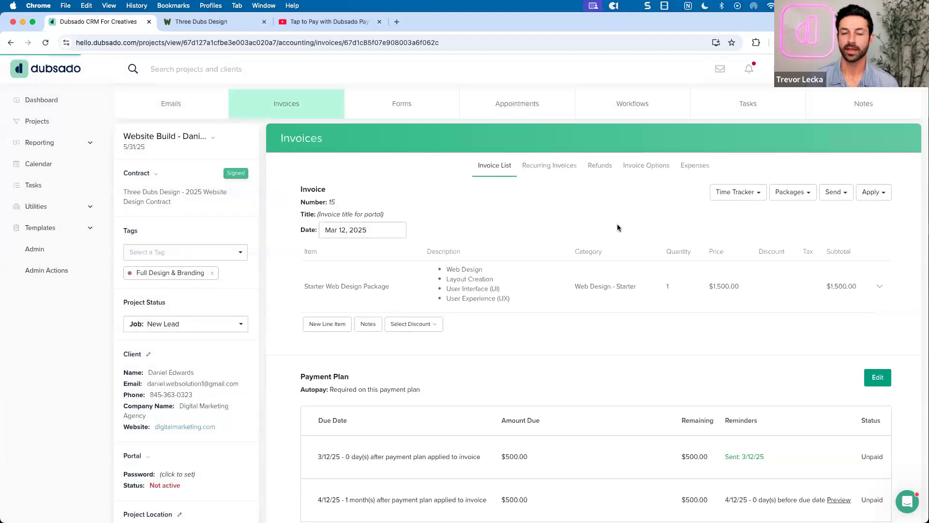
scroll(617, 228, down, 2)
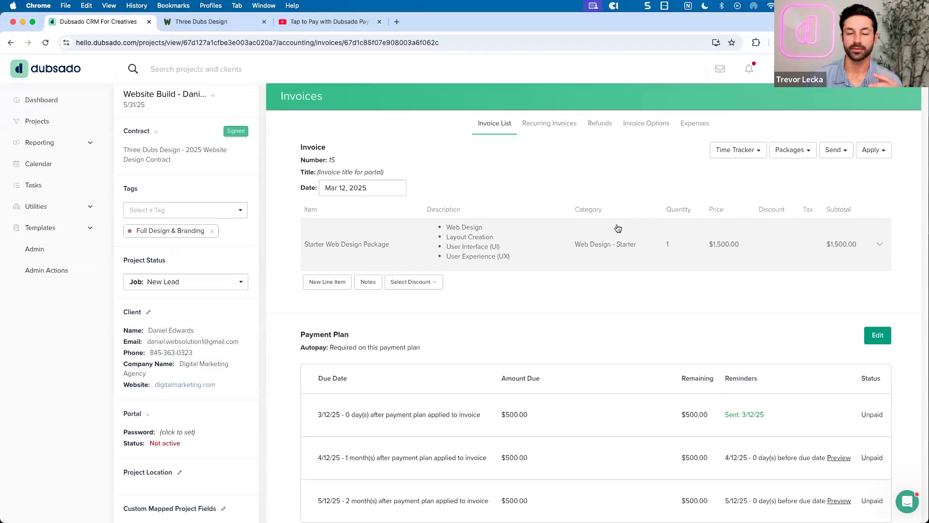
scroll(618, 228, up, 1)
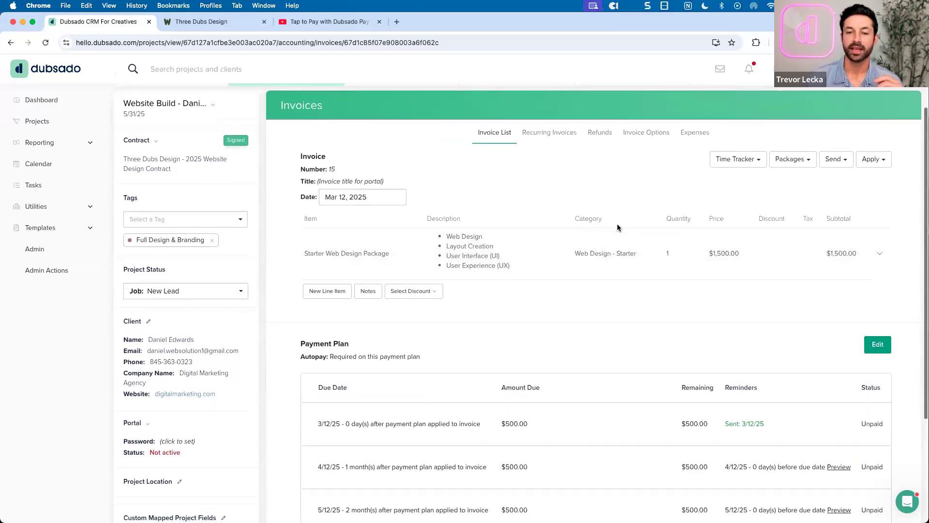
scroll(617, 228, down, 1)
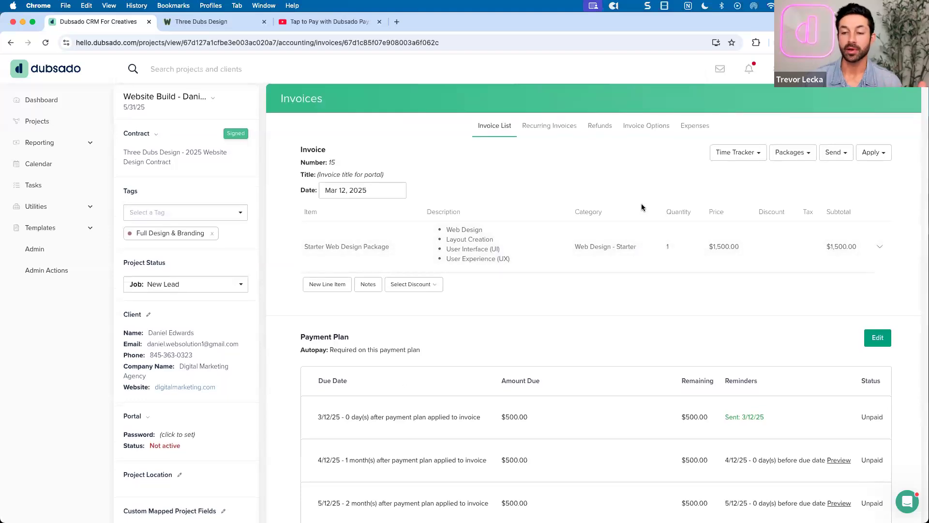
click(835, 161)
click(844, 169)
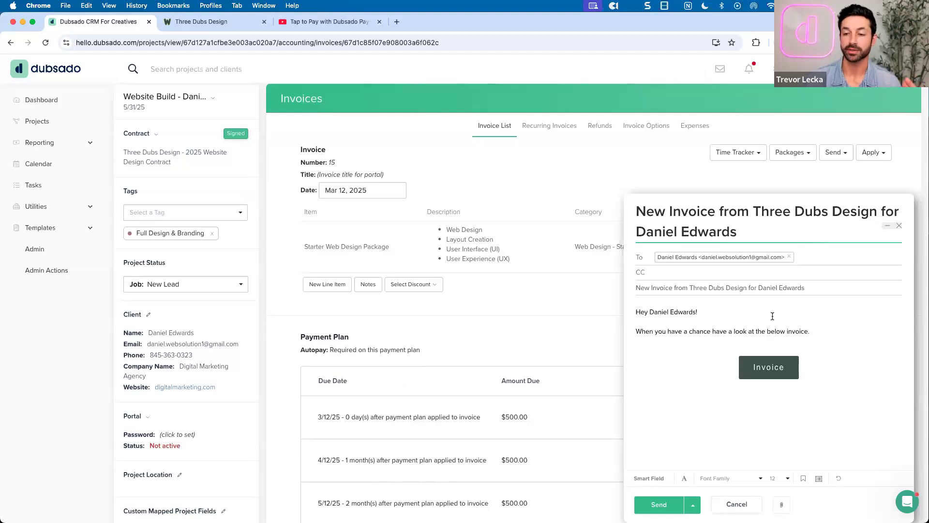
drag(637, 314, 814, 336)
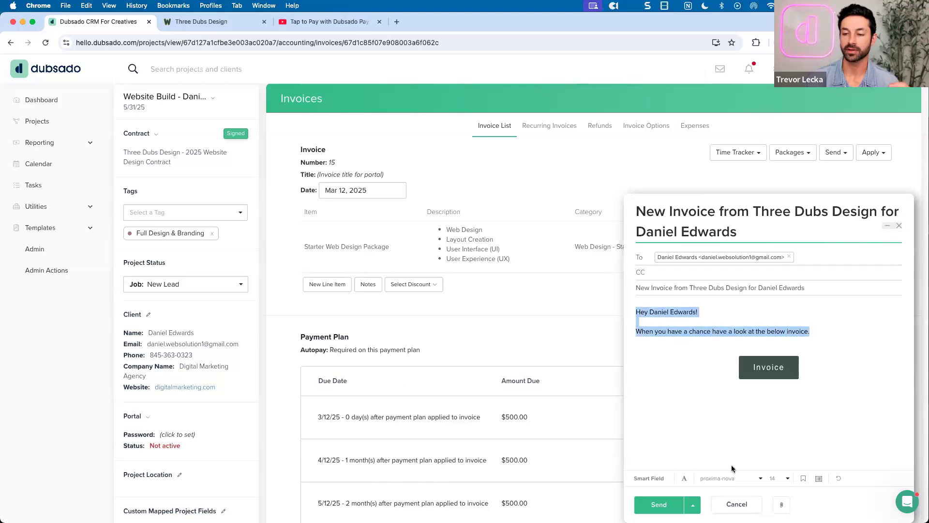
click(804, 478)
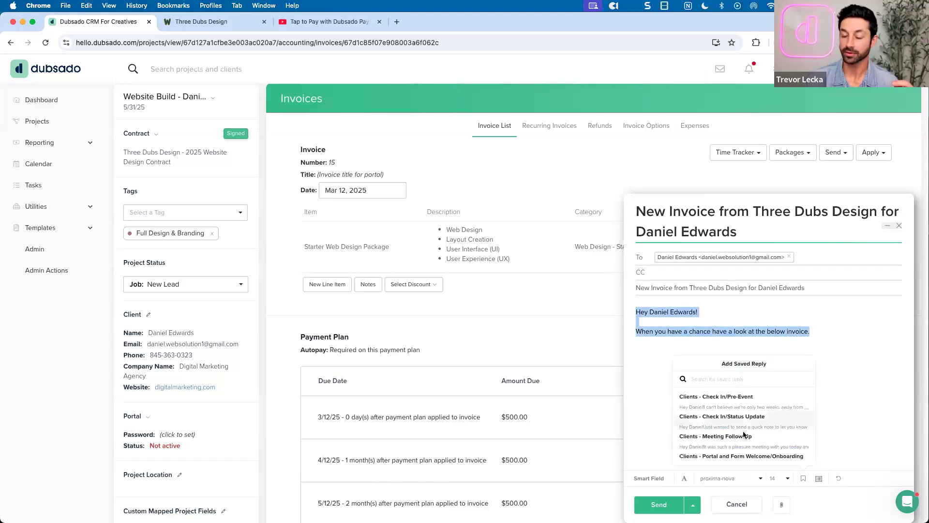
scroll(743, 431, down, 1)
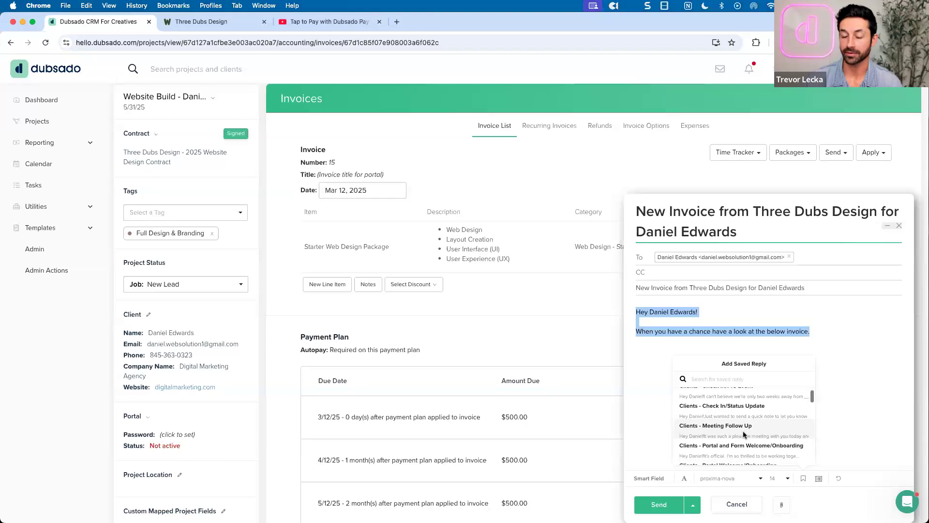
click(668, 338)
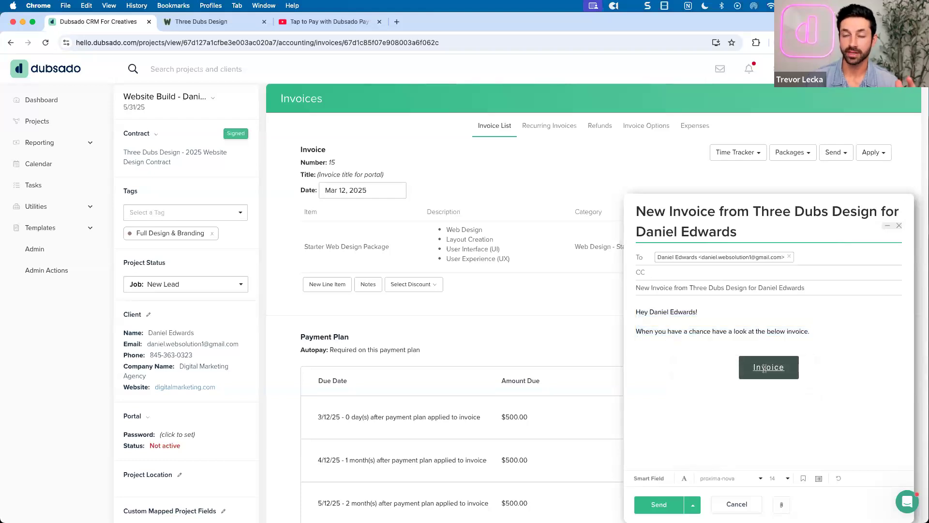
click(648, 479)
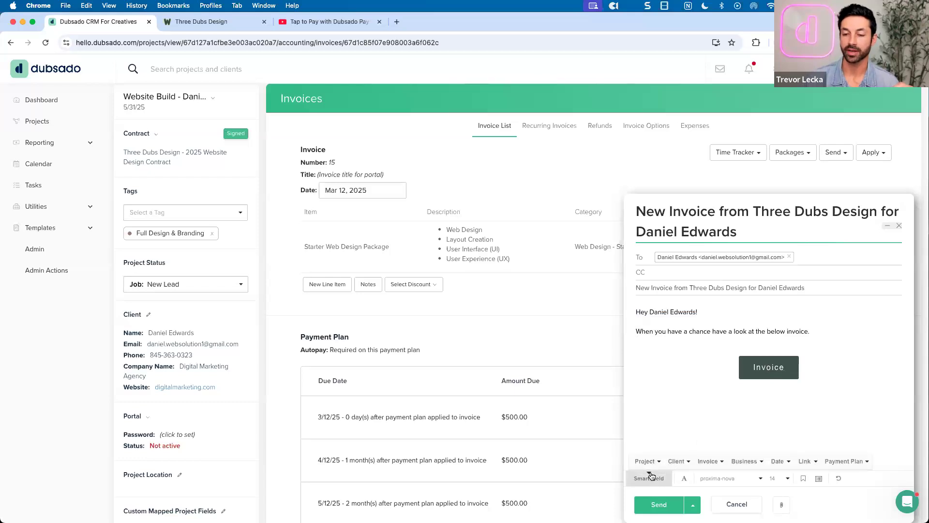
click(804, 460)
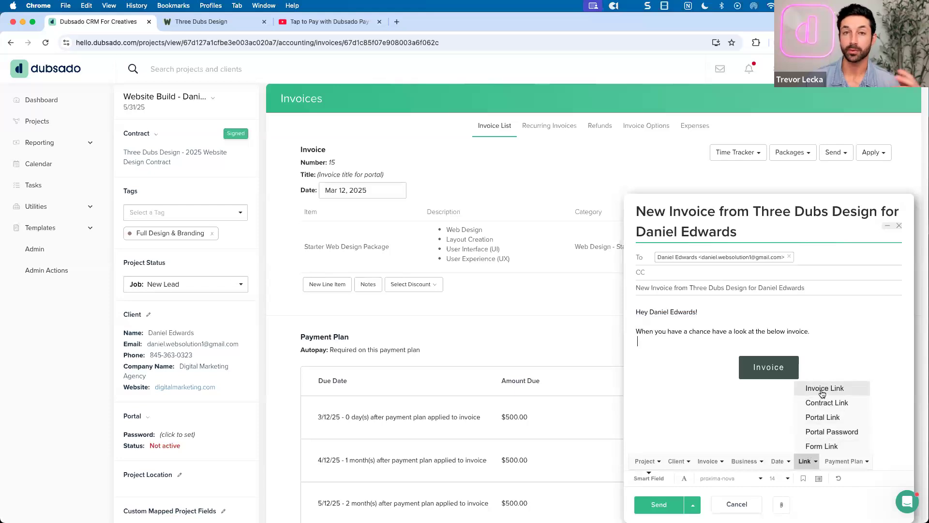
click(789, 338)
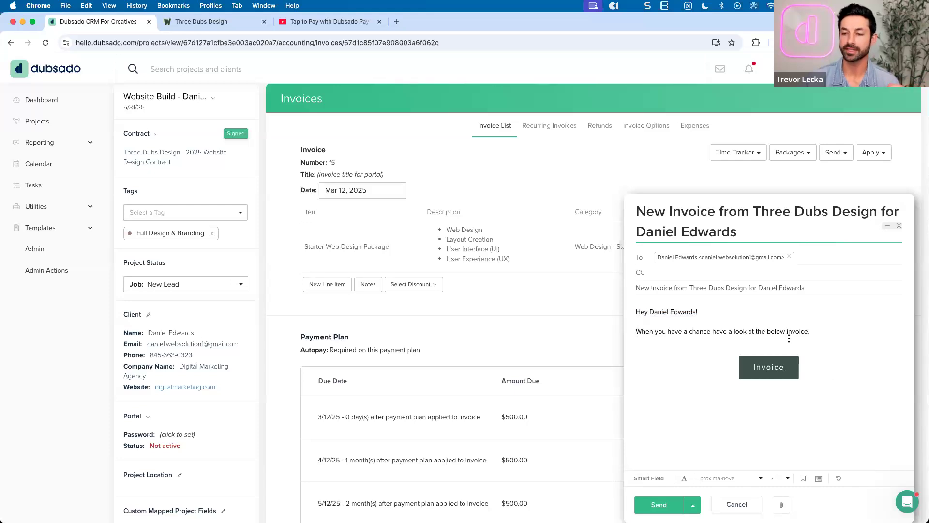
click(899, 226)
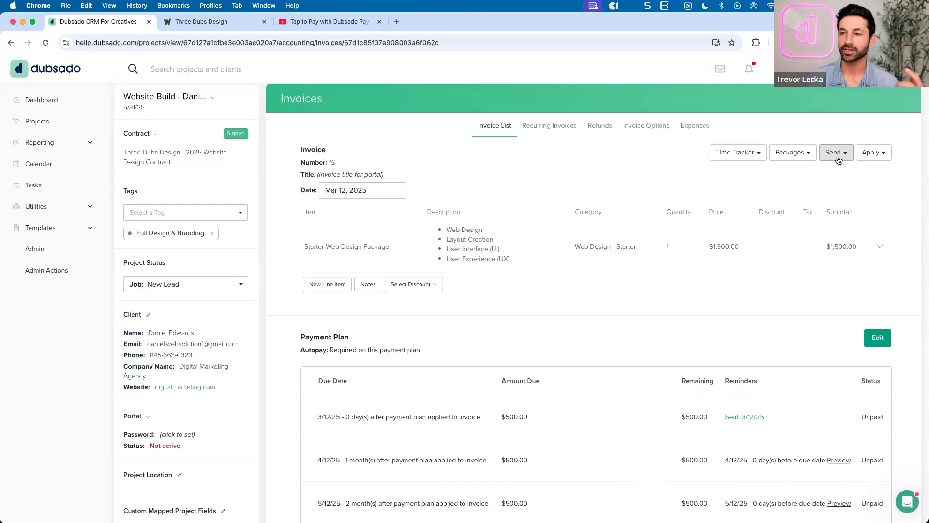
click(839, 160)
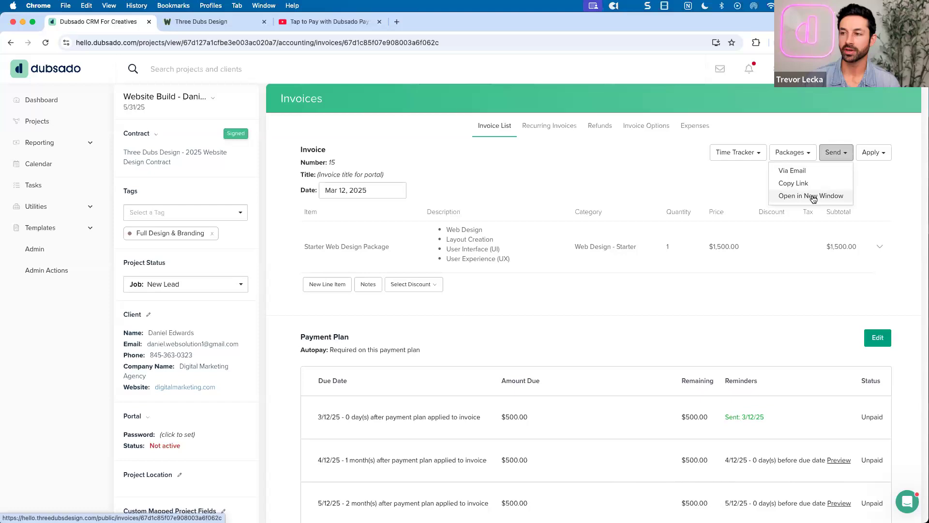
Open the client-facing public invoice in a new tab and review its web address and project title
click(813, 196)
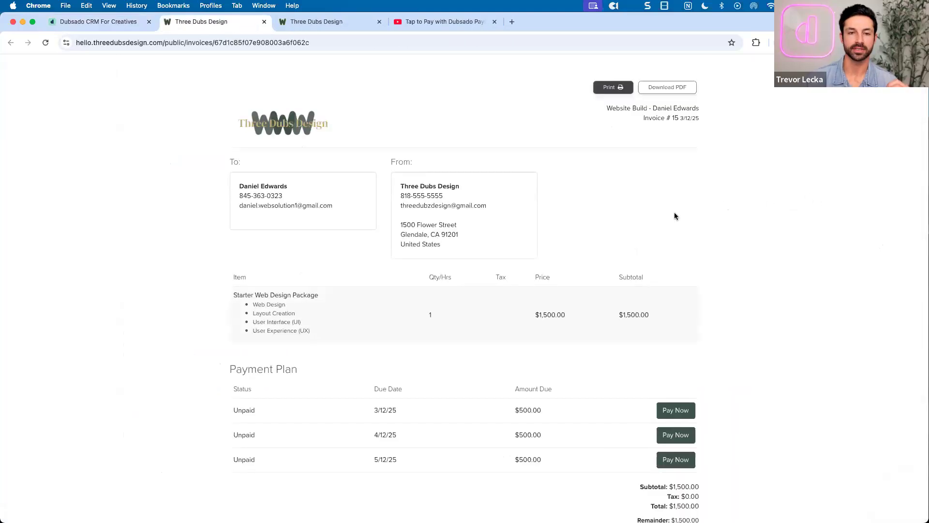
click(293, 42)
click(425, 136)
scroll(426, 137, down, 1)
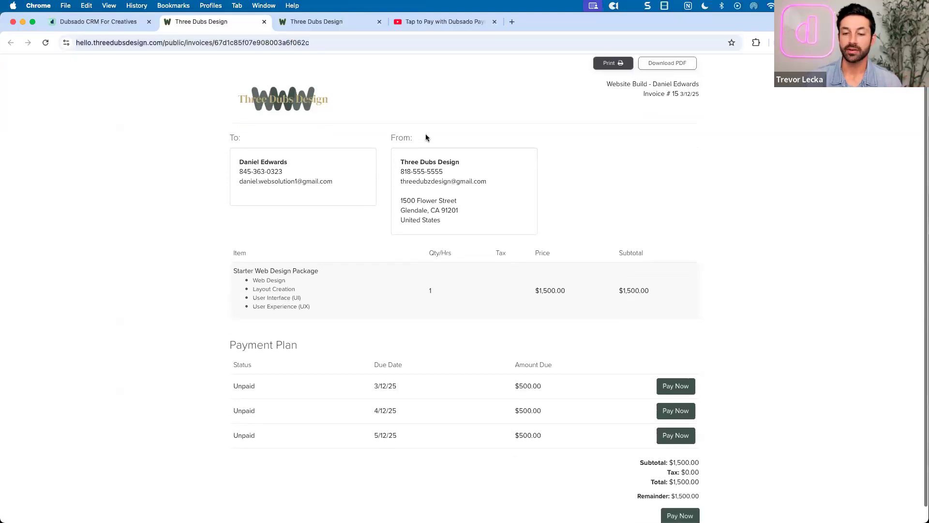
scroll(425, 137, up, 1)
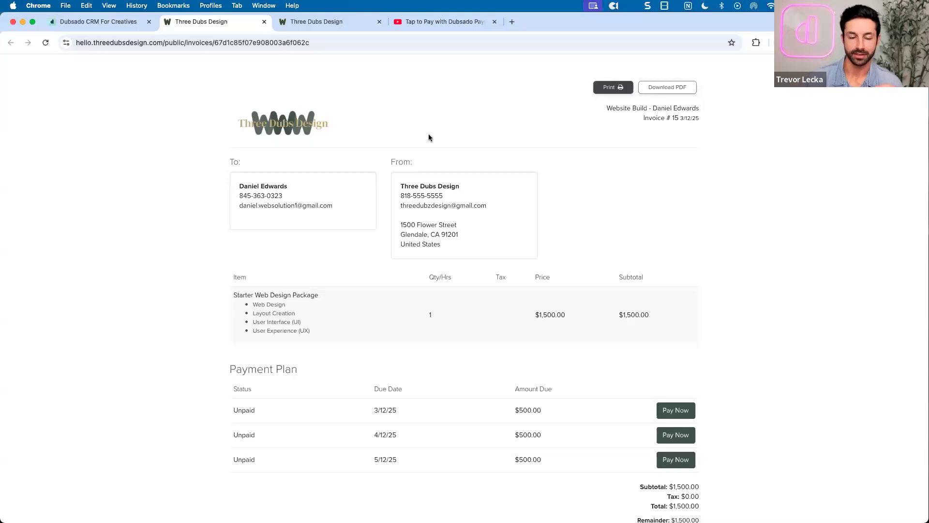
scroll(431, 135, down, 1)
scroll(433, 138, up, 1)
drag(608, 94, 740, 100)
click(657, 167)
Scroll to the payment plan and start paying the first $500.00 installment
scroll(657, 167, down, 2)
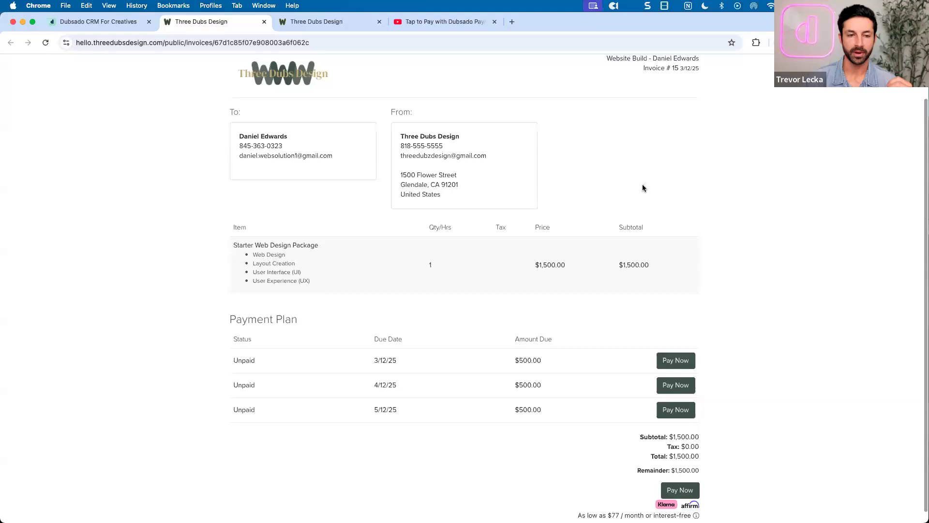
scroll(643, 186, down, 1)
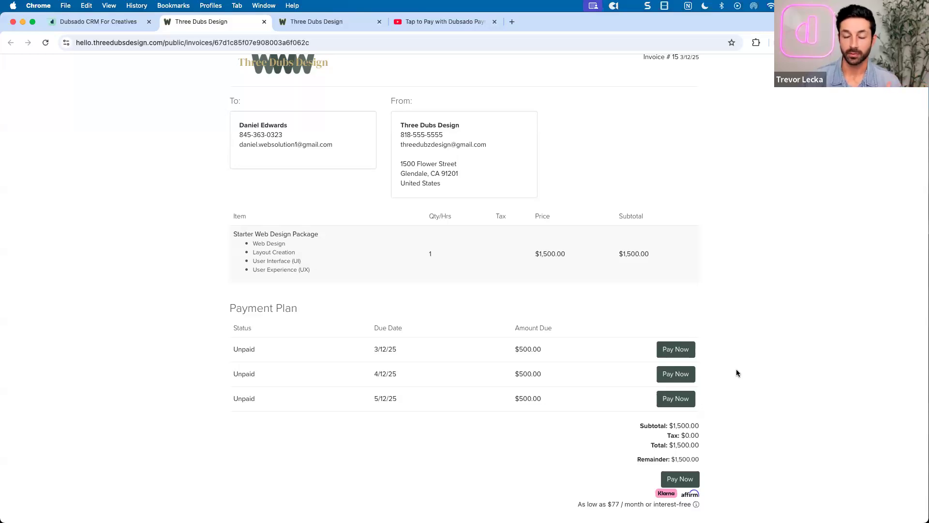
click(674, 348)
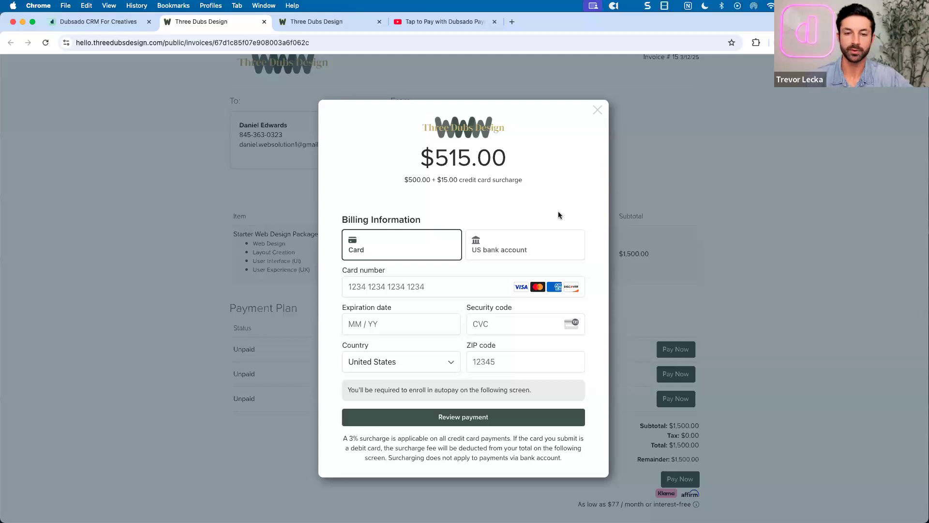
Try US bank account for the first installment ($500.00, autopay required), then reselect card
click(530, 236)
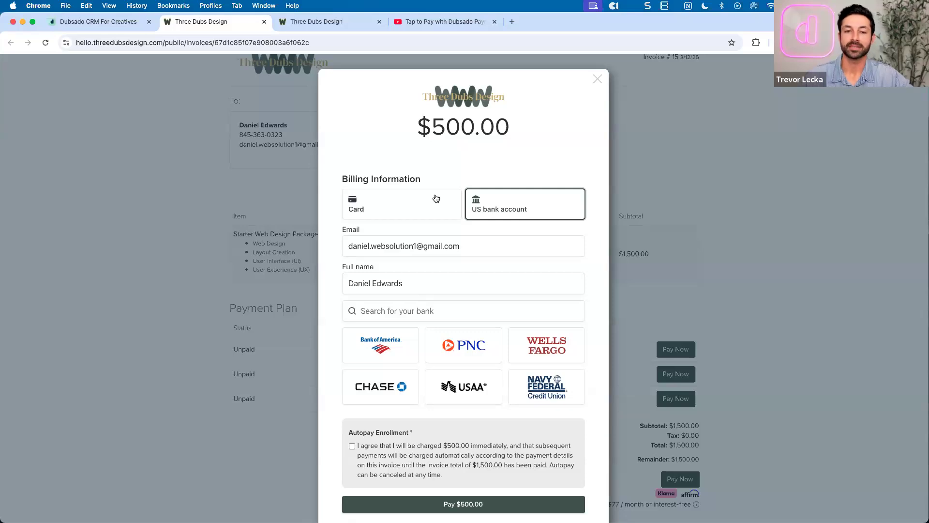
click(437, 198)
Highlight the $15.00 credit card surcharge wording on the $515.00 card total
drag(456, 179, 523, 182)
click(524, 181)
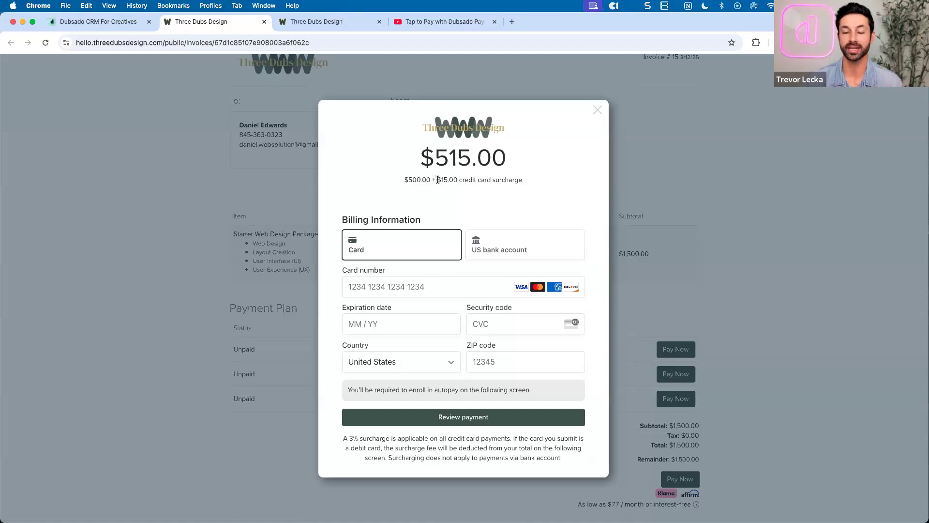
Point out the $500.00 + $15.00 surcharge, try the card number field, then switch to US bank account
drag(404, 180, 526, 182)
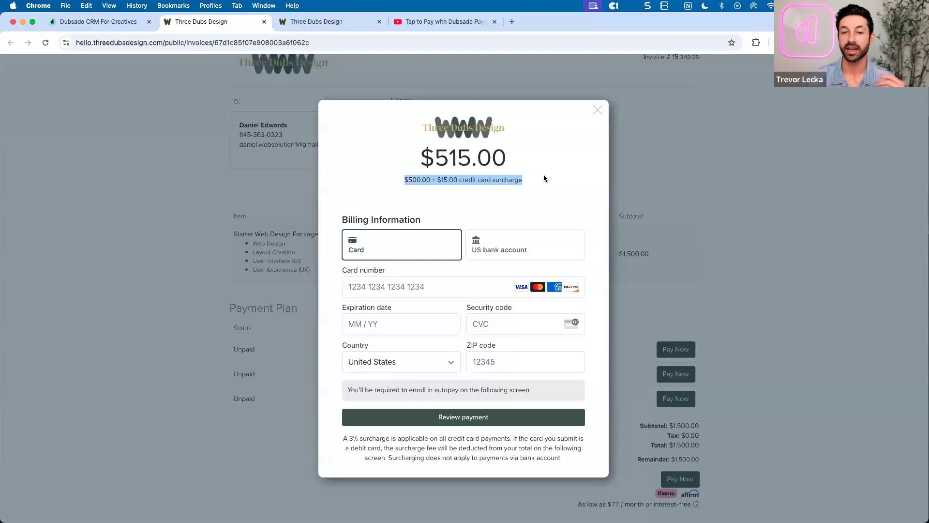
click(544, 178)
click(428, 286)
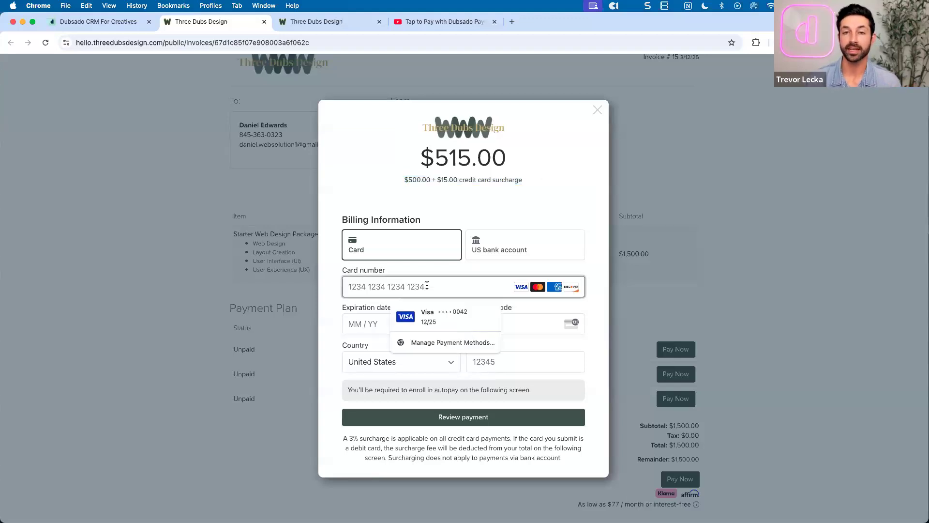
click(545, 210)
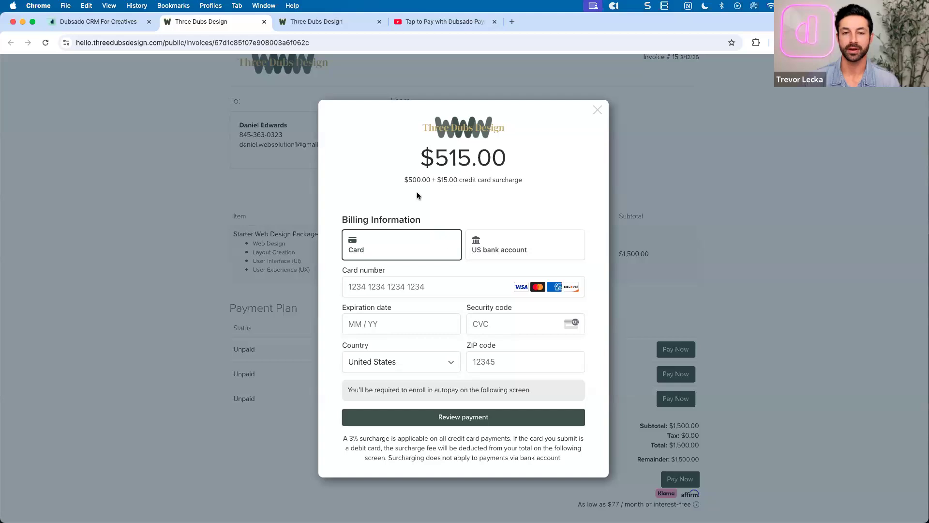
drag(402, 180, 513, 182)
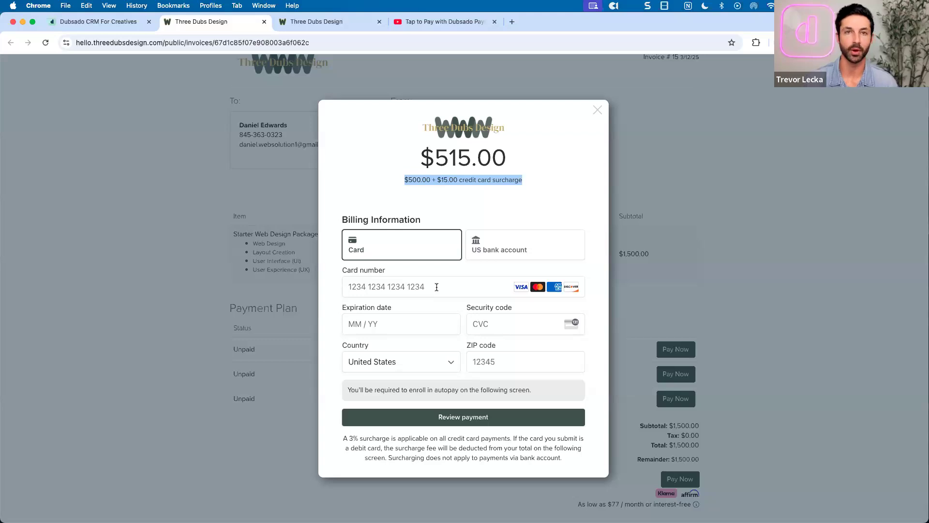
click(489, 255)
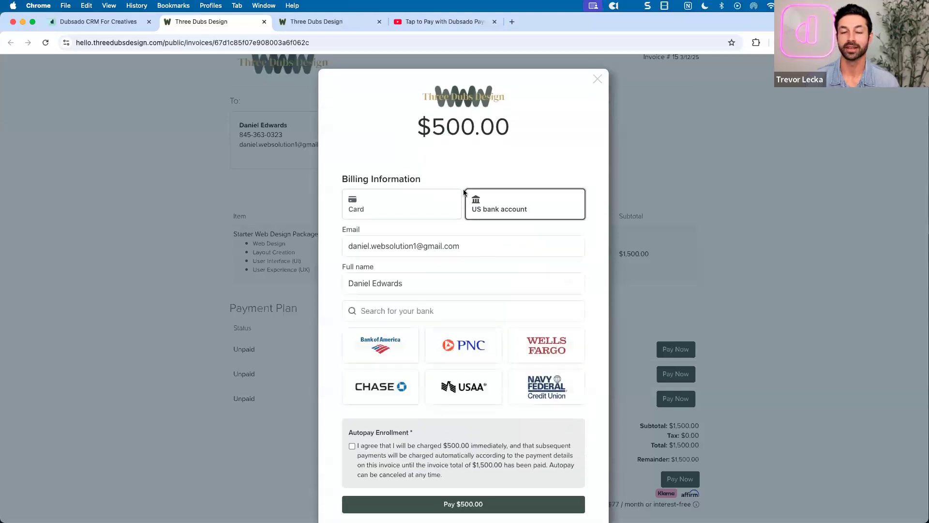
Highlight the $500.00 bank amount, reselect card payment, then return to the Dubsado account tab
drag(433, 127, 516, 136)
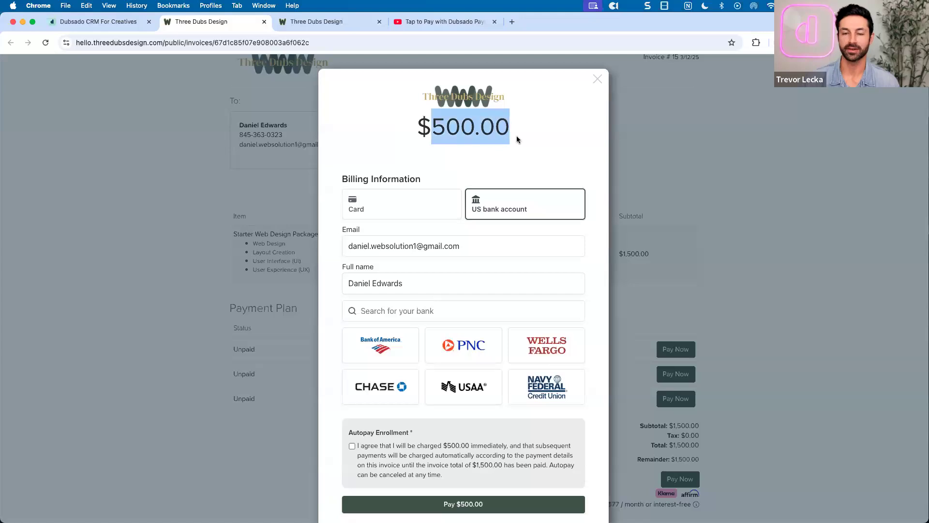
click(516, 136)
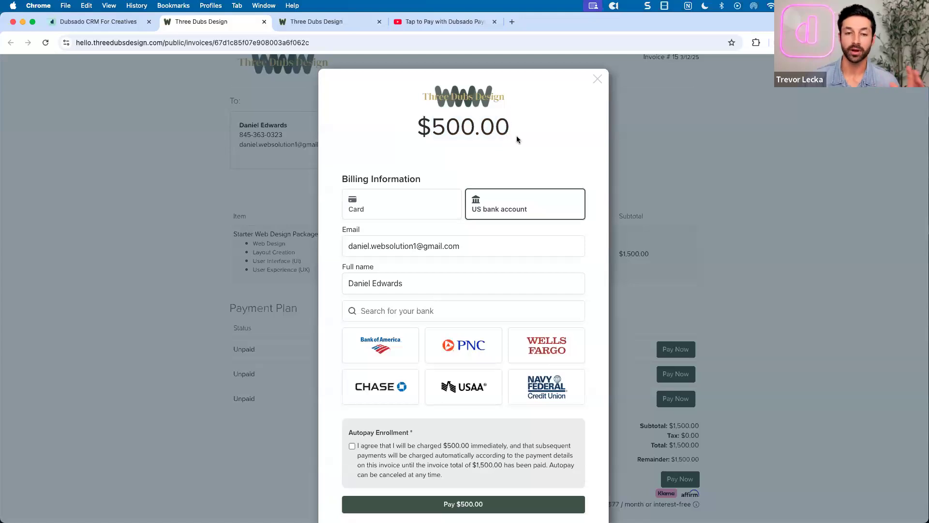
click(410, 196)
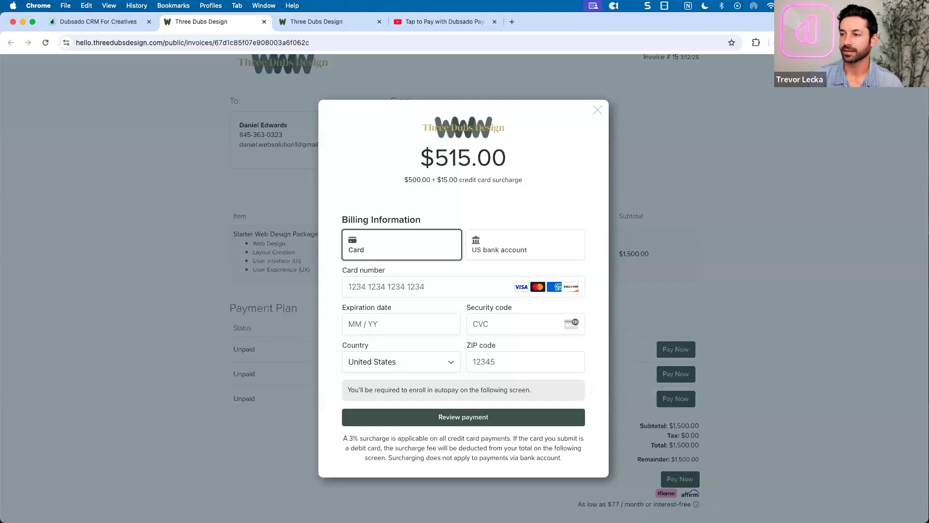
click(81, 17)
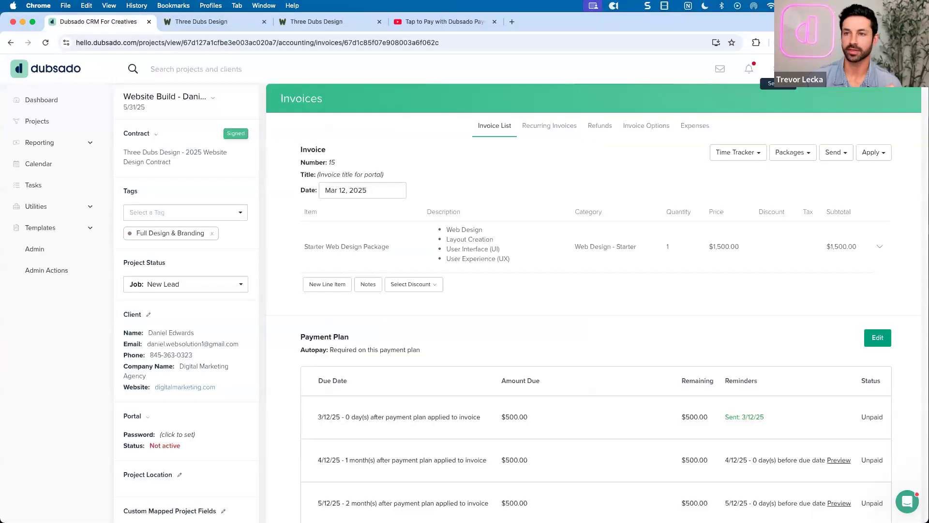
Check the Payments and invoices settings for ACH, card, Affirm, Klarna and surcharging
click(779, 68)
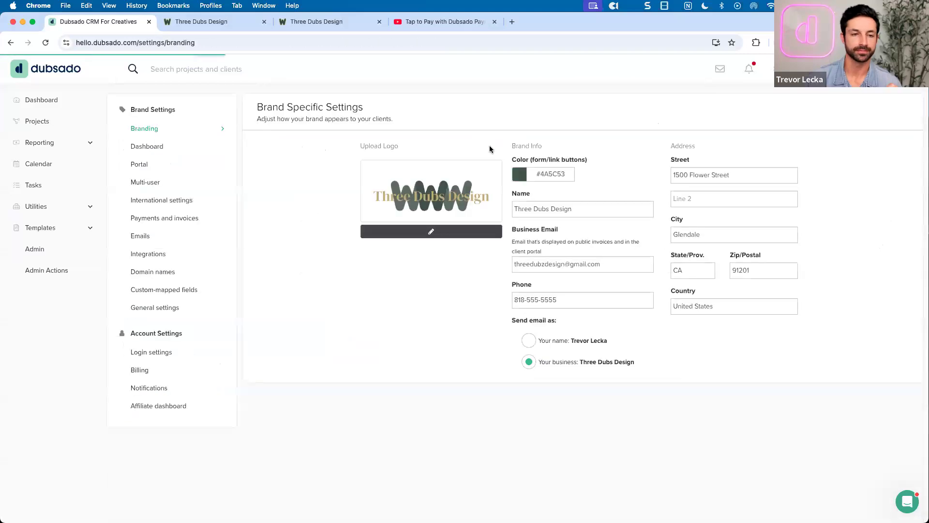
click(169, 221)
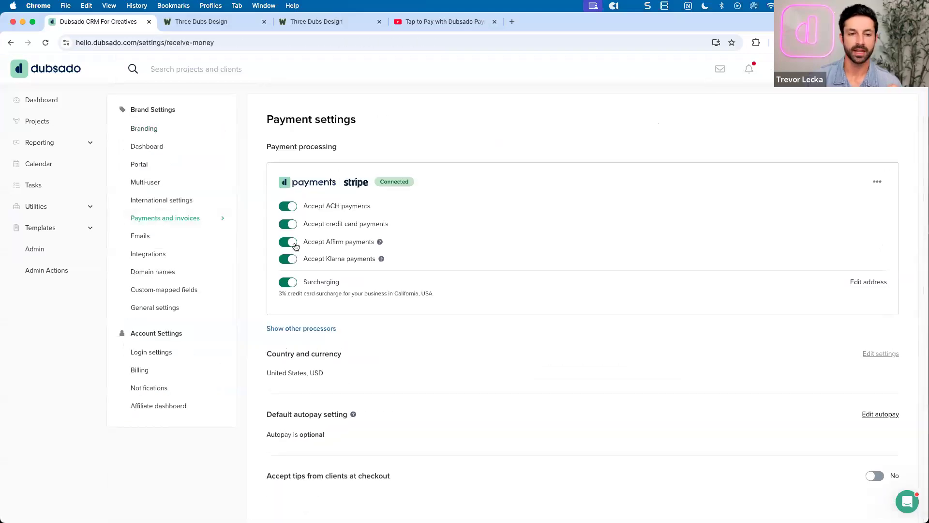
drag(304, 207, 371, 209)
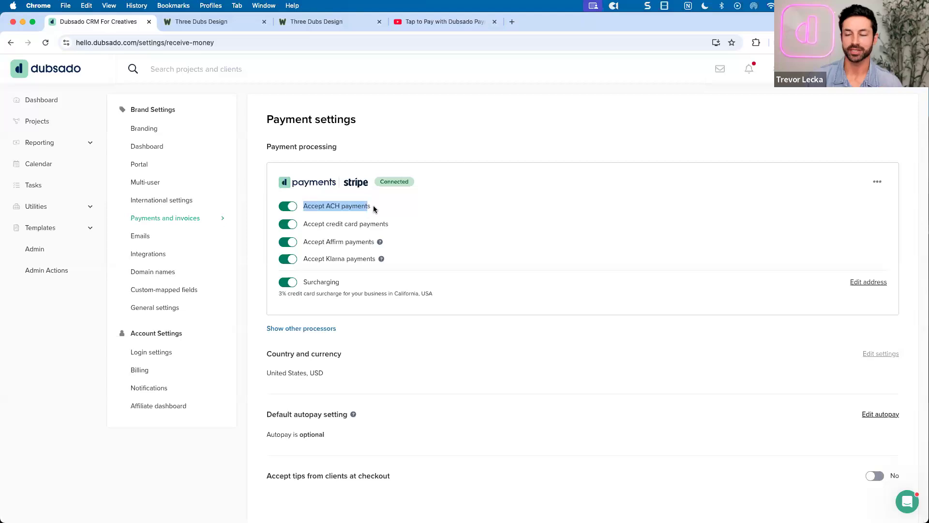
click(396, 145)
Close the partly paid $1,750.00 invoice tab and return to the $515.00 card payment form
click(300, 21)
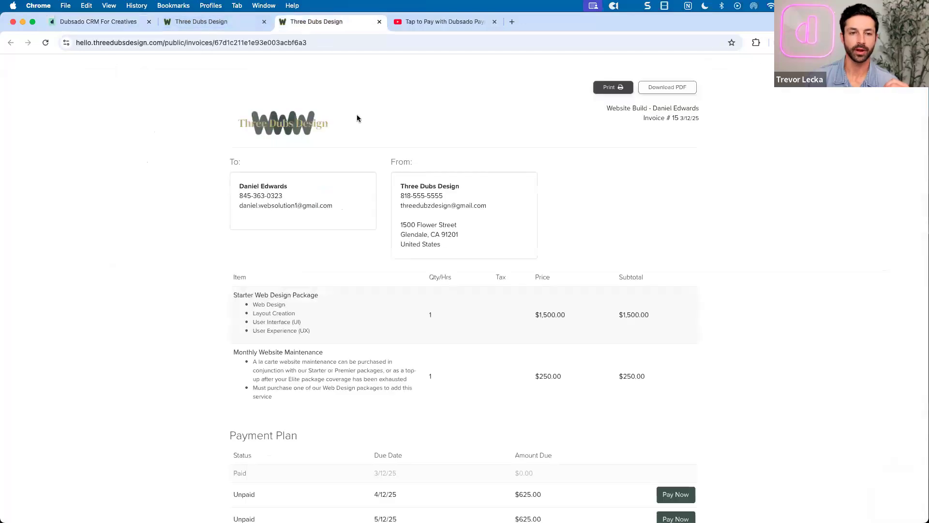
scroll(429, 172, down, 5)
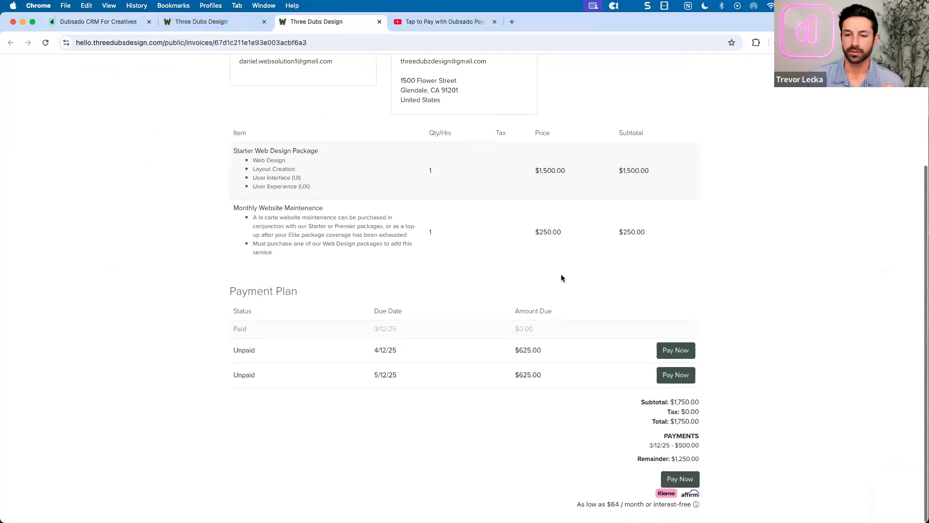
scroll(560, 277, up, 5)
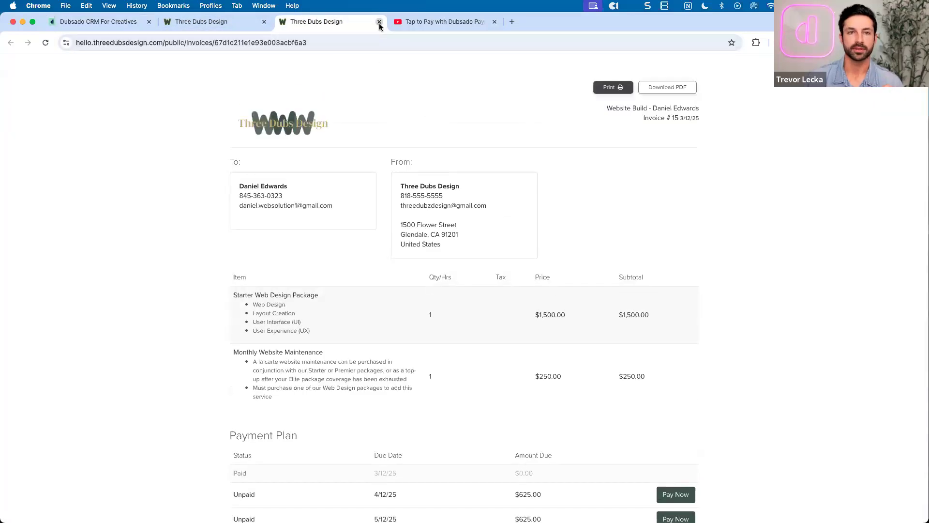
click(380, 21)
click(201, 21)
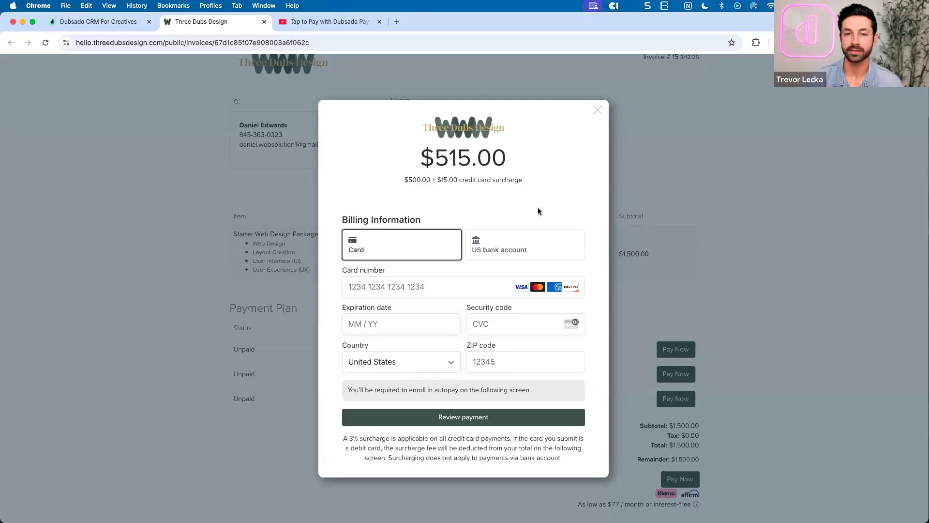
Look at the Website Maintenance project's invoices, then go back to the projects list
click(95, 24)
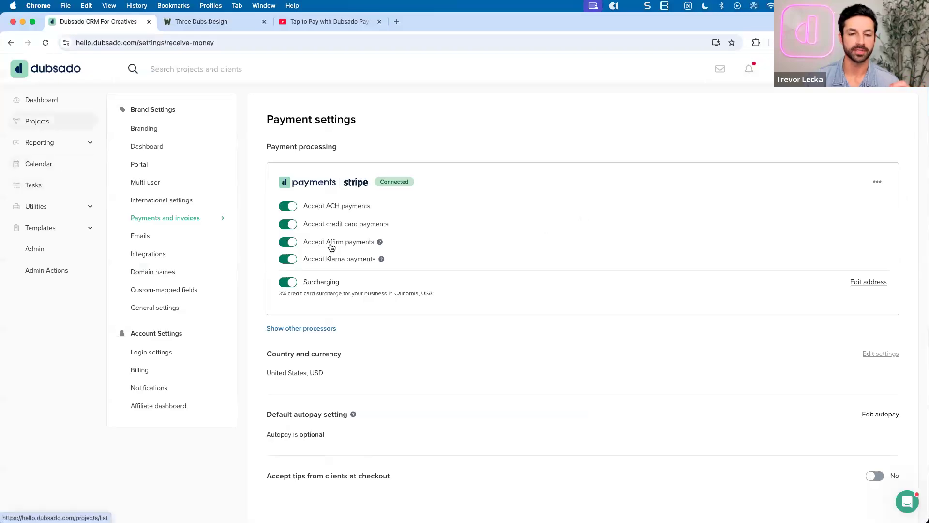
click(358, 229)
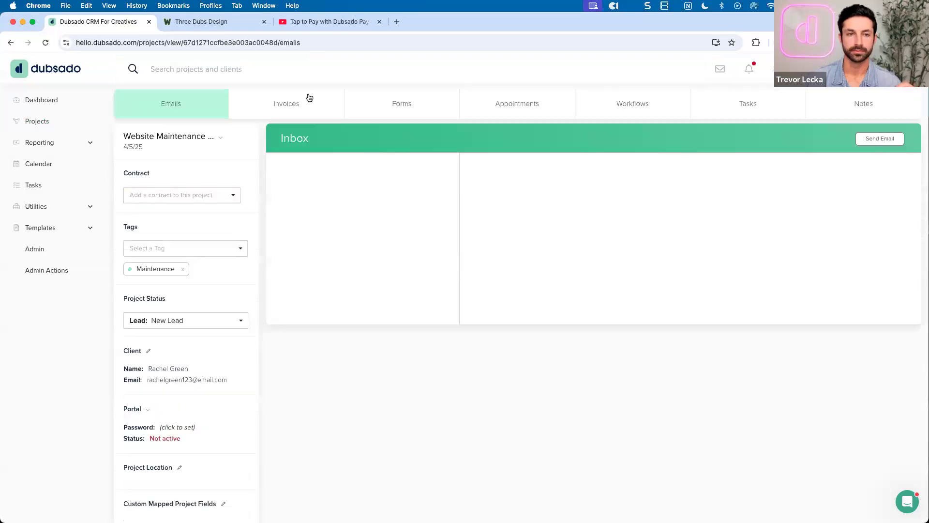
click(308, 98)
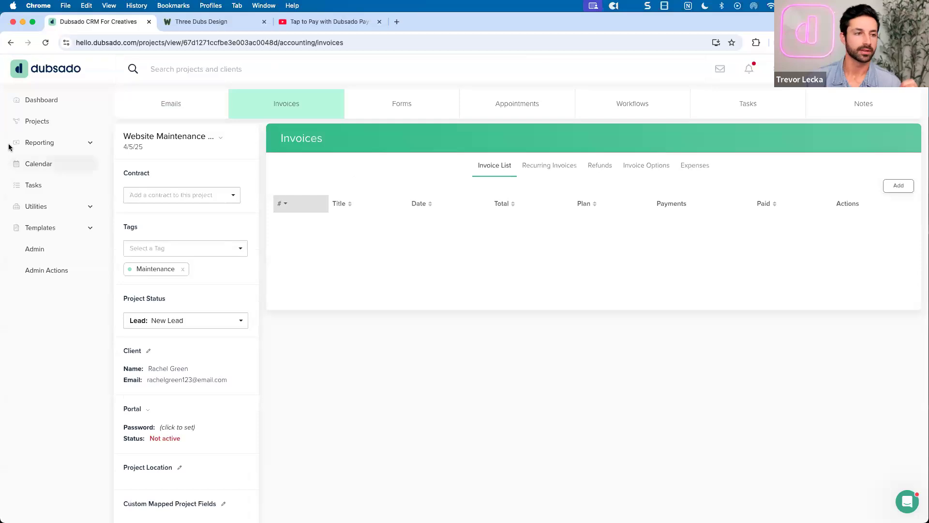
click(67, 122)
Open the Website Build project's invoice 15 from Jobs > All and bring up its Apply options
click(390, 137)
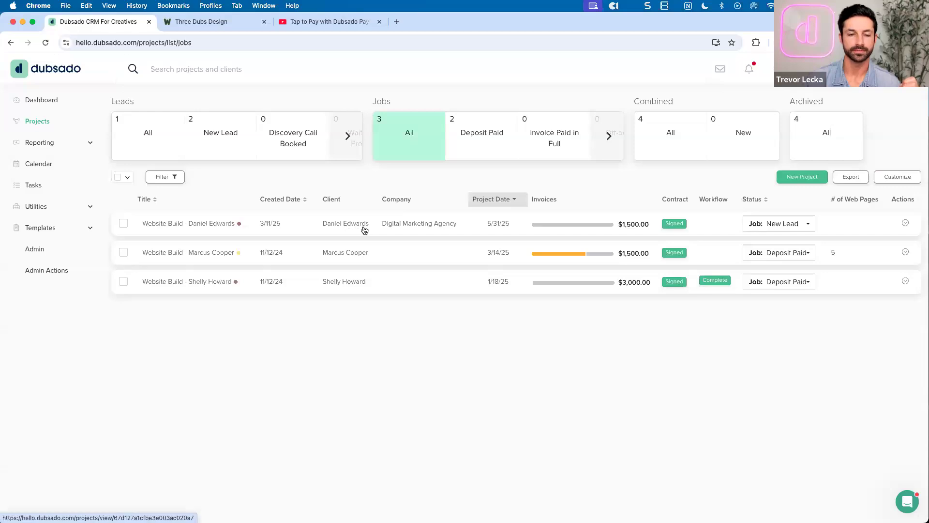
click(364, 231)
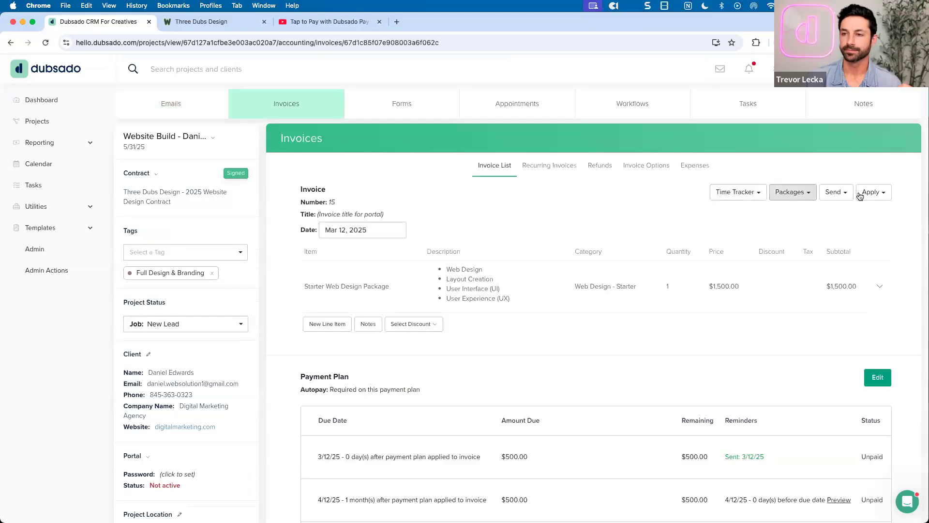
click(871, 192)
View the Apply Payment method options without choosing one, then return to the $515.00 card form
click(851, 212)
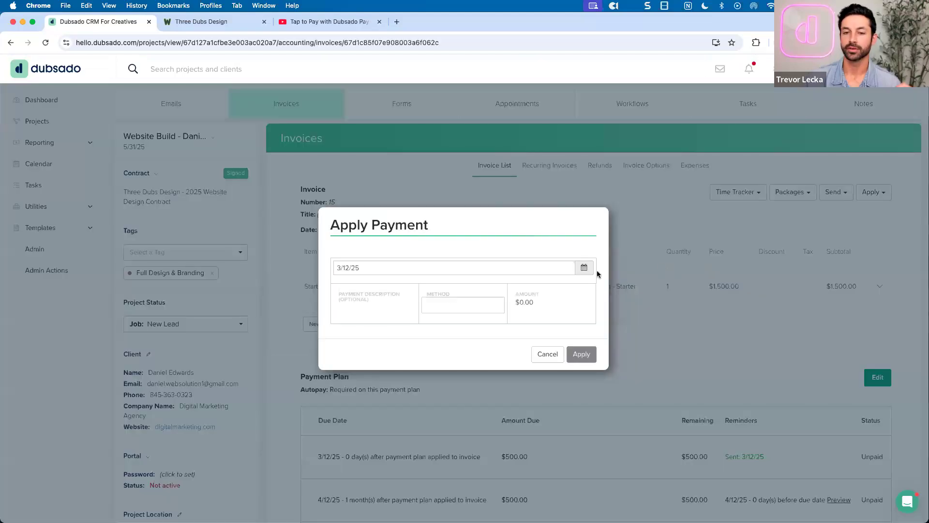
click(475, 307)
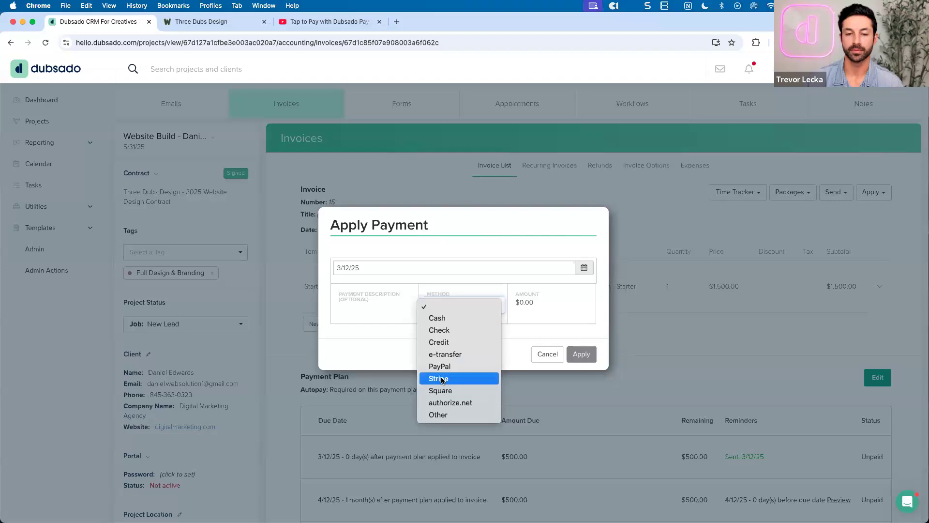
click(361, 311)
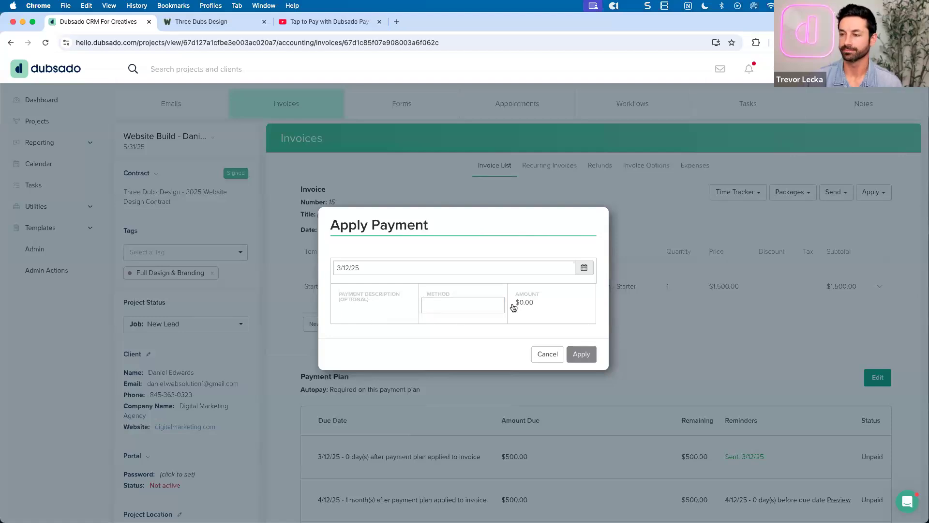
click(208, 22)
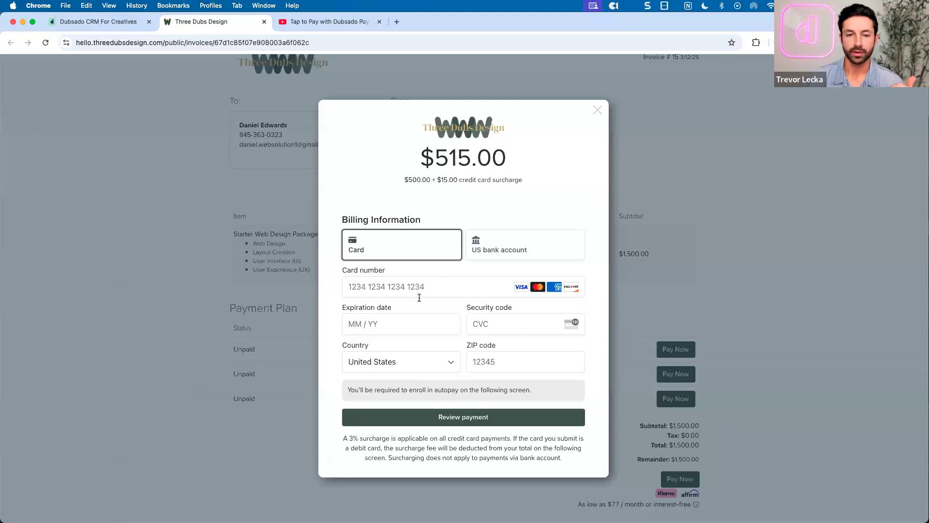
Enter the test Visa card, expiry 04/30, CVC and ZIP, with Link saving turned off
click(412, 290)
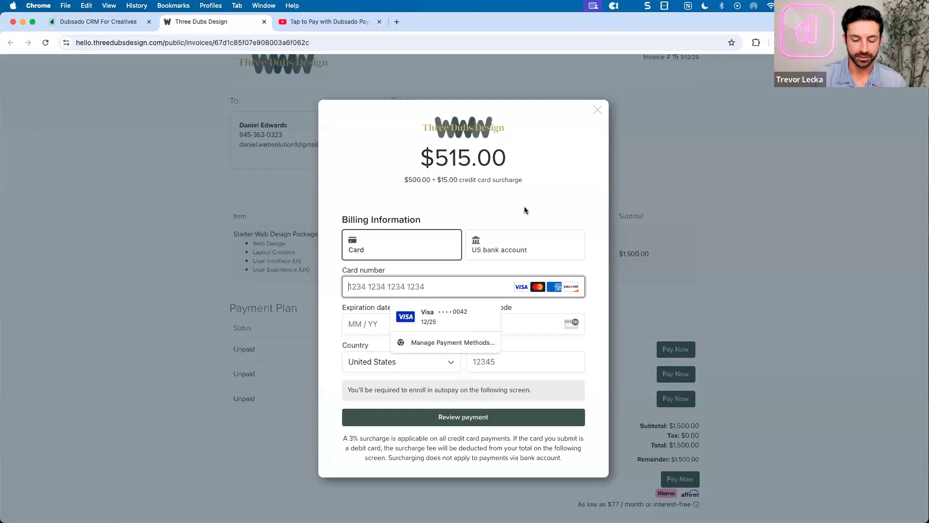
text(4242424242424242)
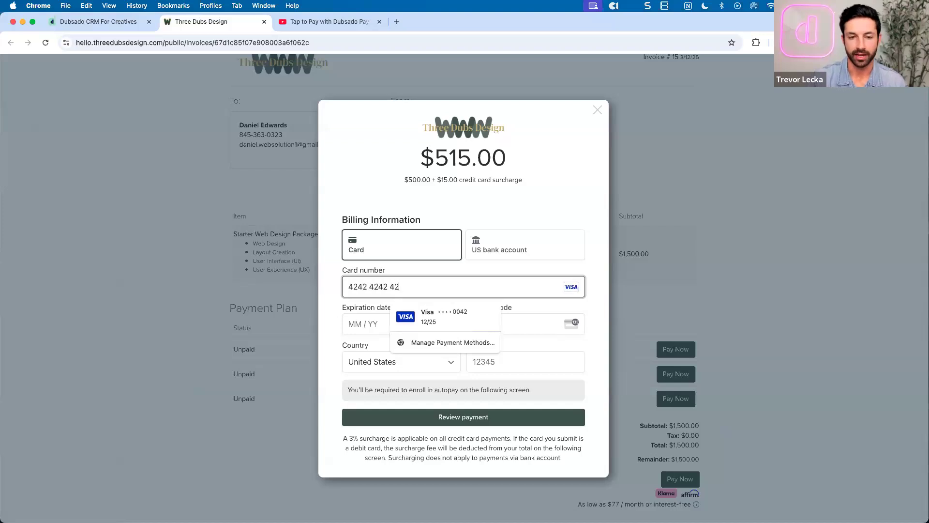
text(042)
text(4 / 24)
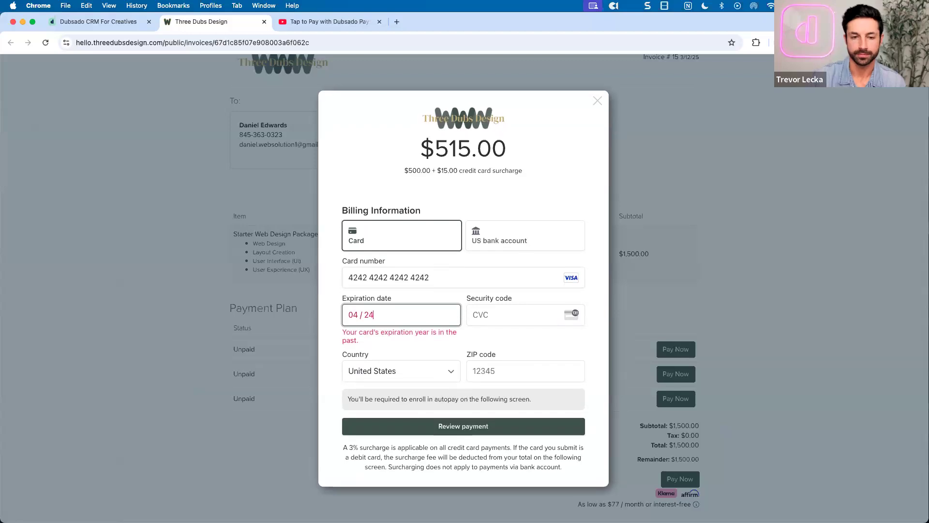
key(BackSpace)
key(BackSpace)
key(BackSpace)
text(30)
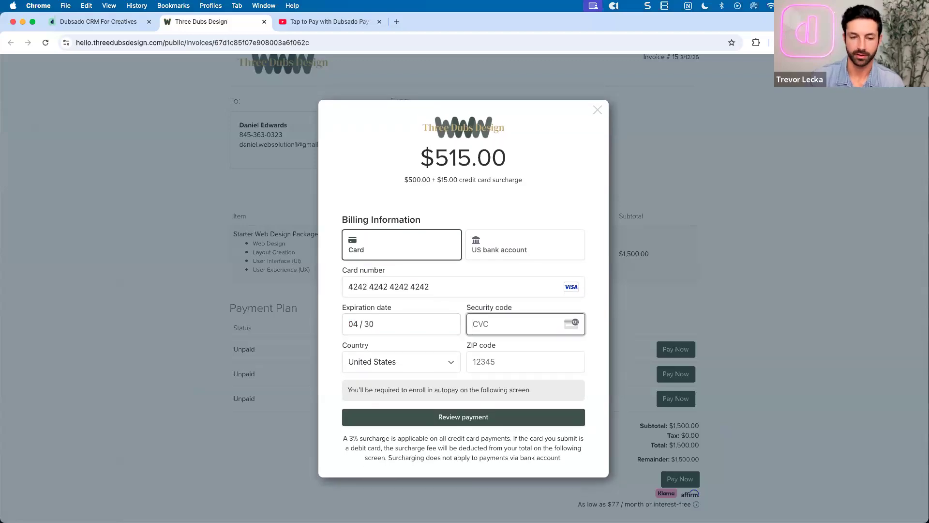
text(424)
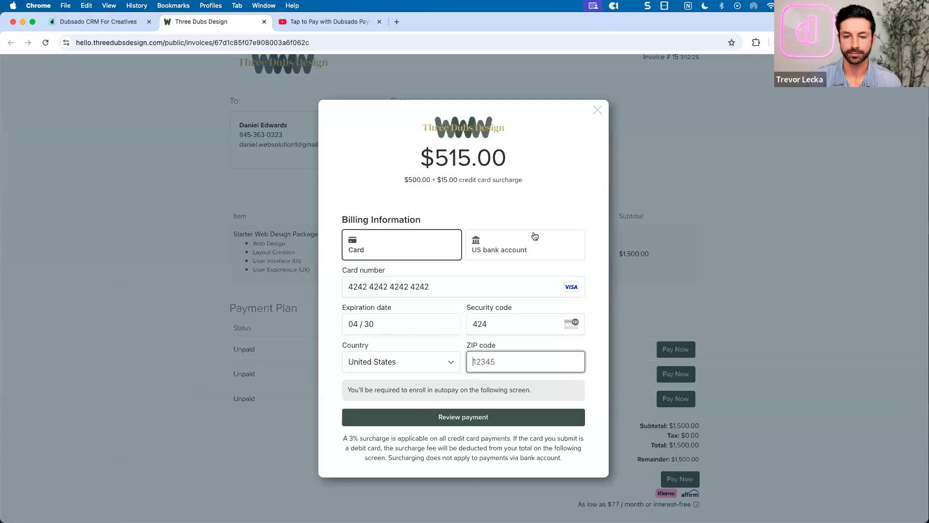
text(42424)
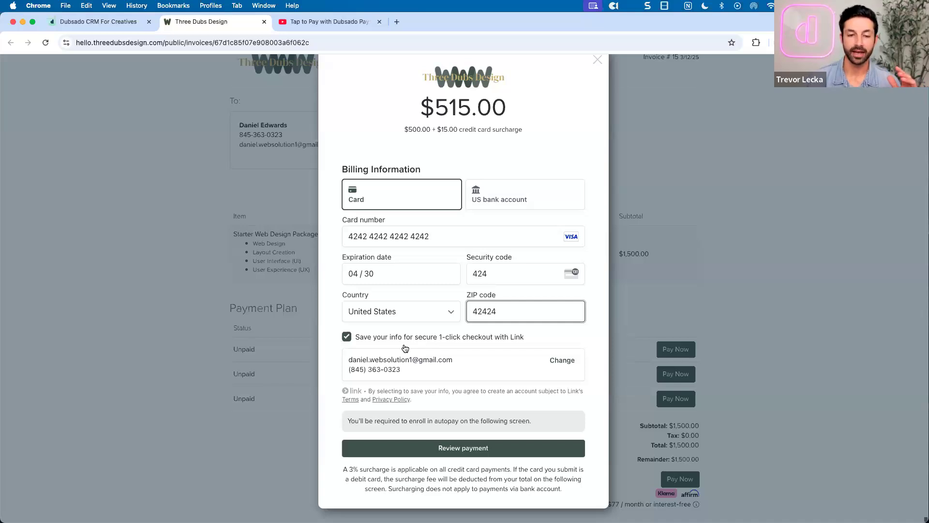
click(347, 338)
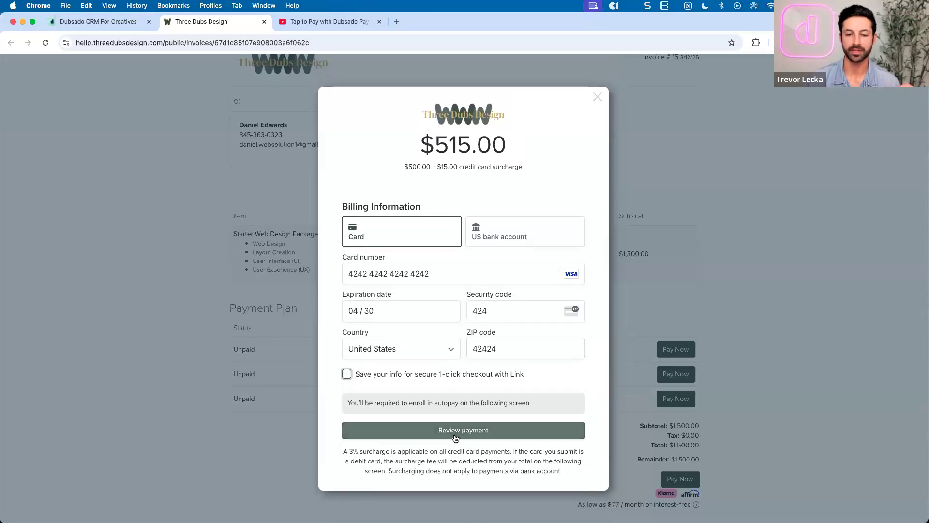
Review the $515.00 autopay charge ($500.00 plus 3% surcharge), then close the review
click(458, 434)
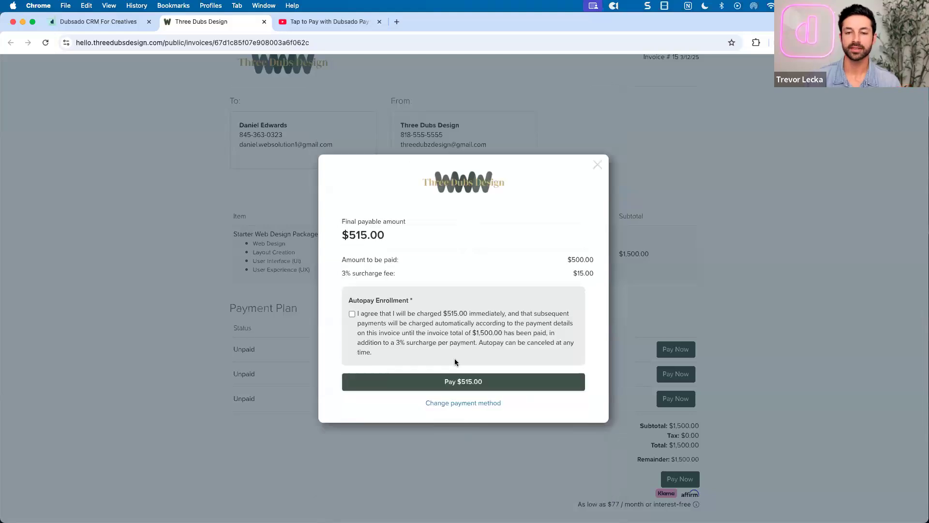
drag(349, 300, 425, 300)
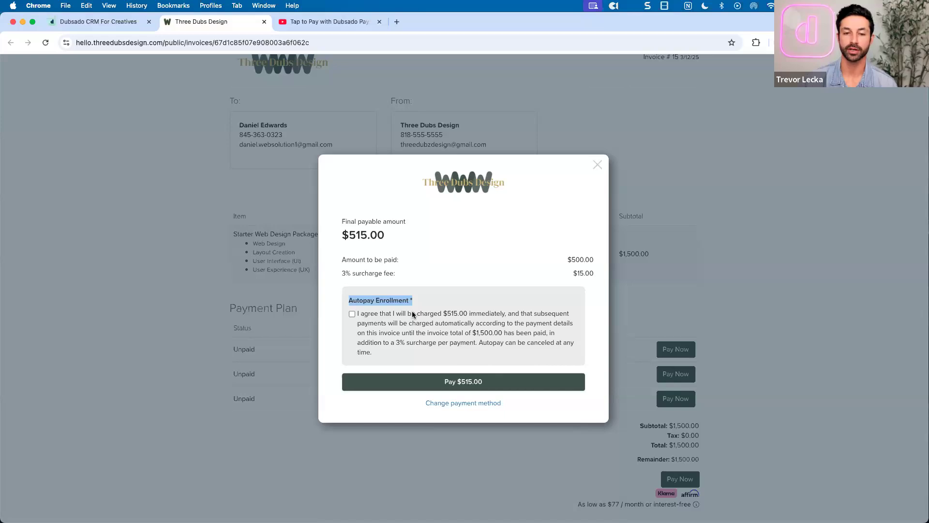
click(439, 312)
drag(460, 310, 468, 314)
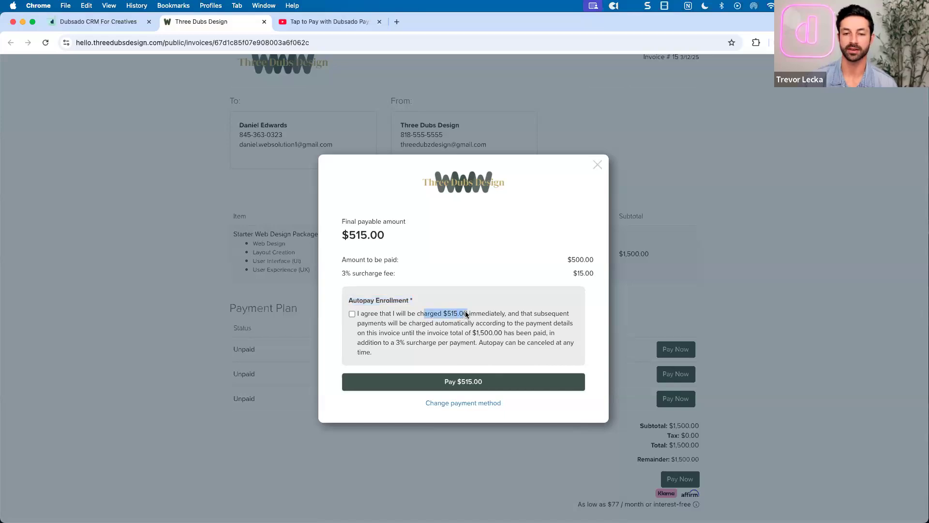
drag(344, 266, 404, 275)
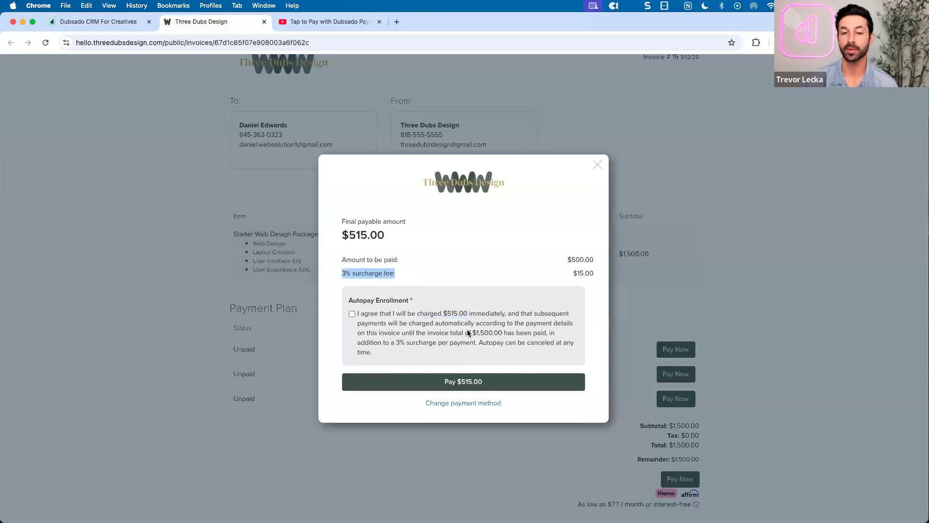
drag(472, 331, 504, 333)
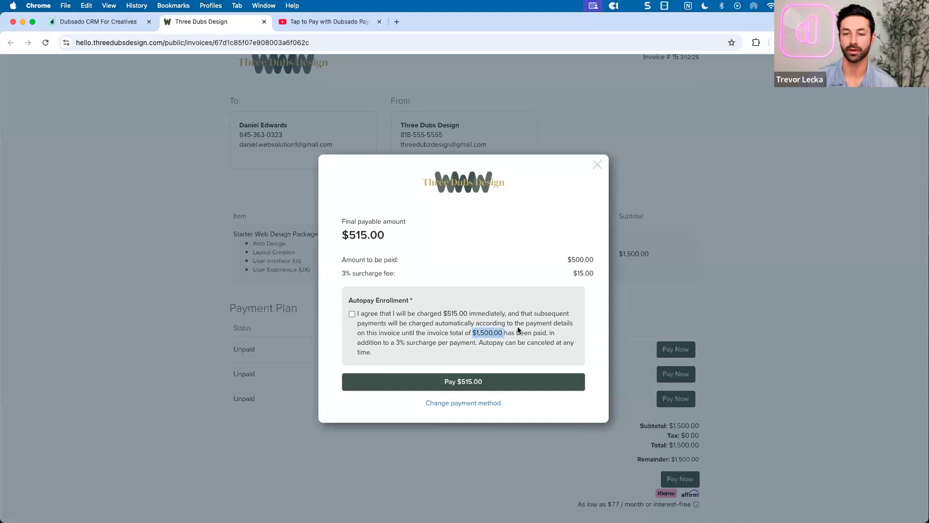
click(520, 330)
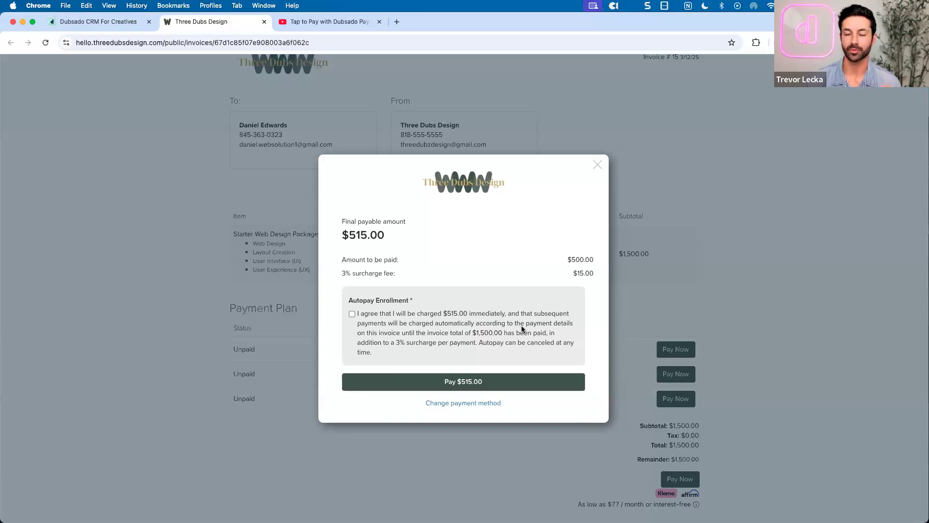
click(597, 166)
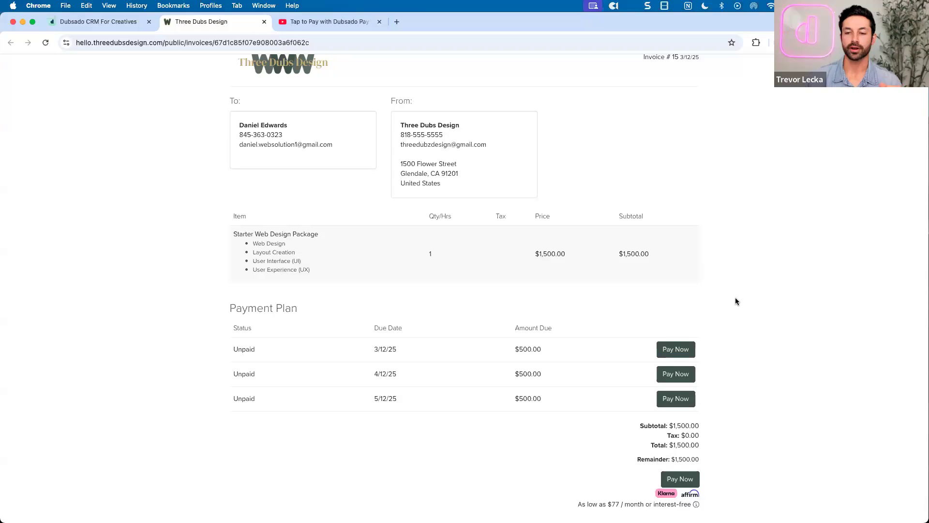
Note the $1,500.00 remainder and 'as low as $77/month' offer, then pay the full balance
scroll(736, 300, down, 2)
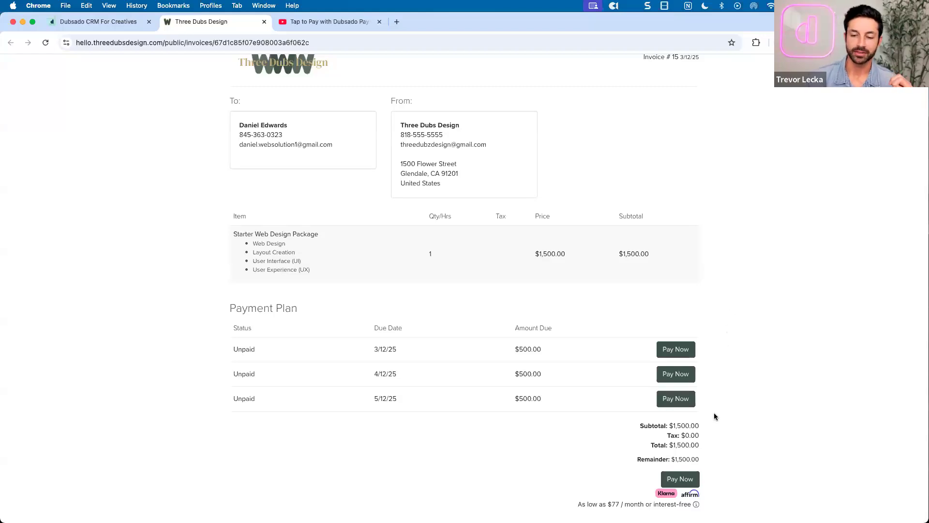
drag(572, 507, 731, 484)
drag(672, 458, 700, 461)
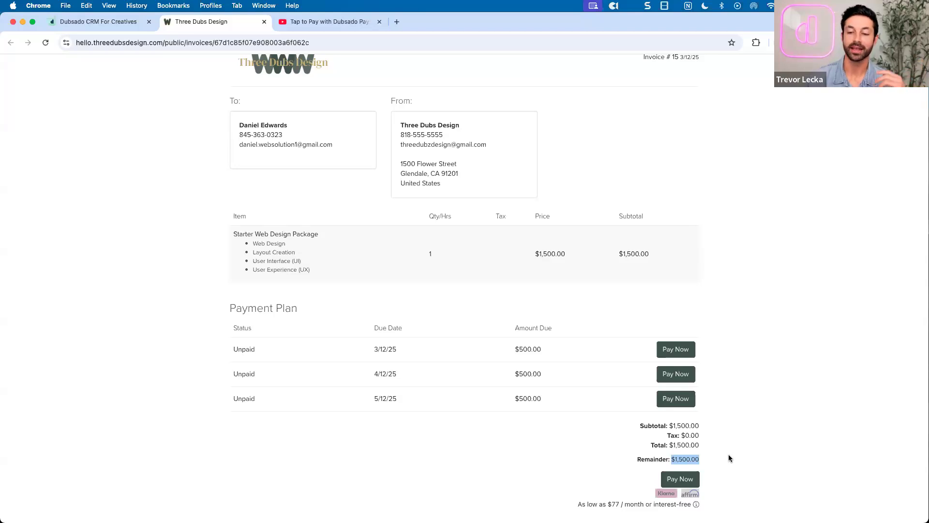
click(730, 458)
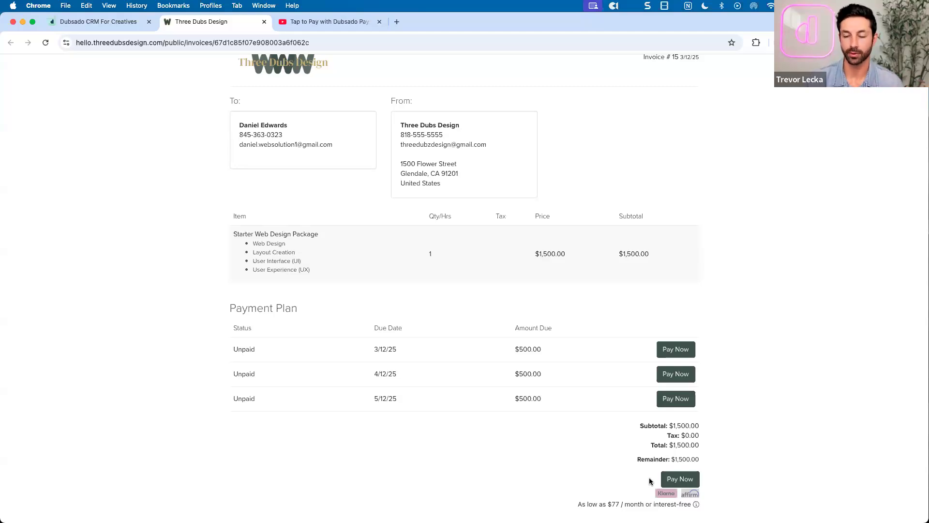
click(673, 481)
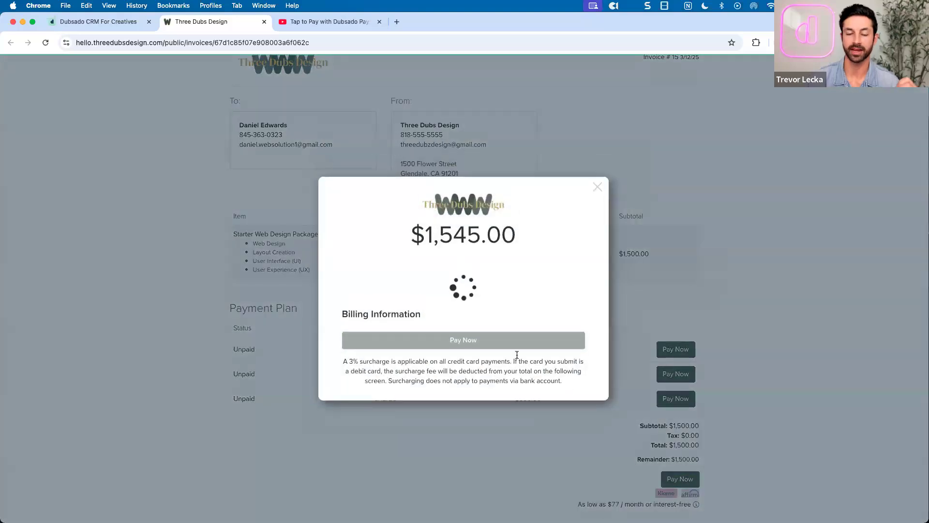
Switch the $1,545.00 card payment to Affirm, dropping the charge to $1,500.00
drag(424, 170, 512, 173)
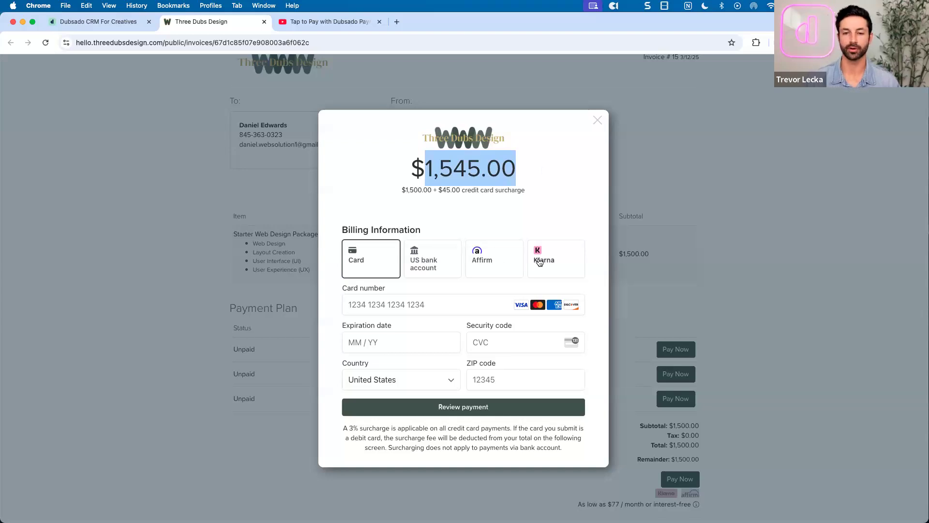
click(514, 265)
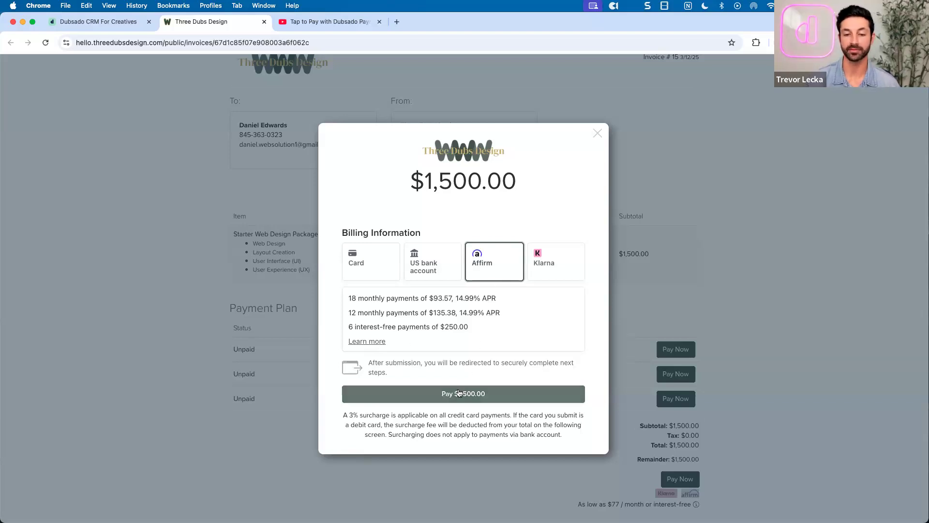
Review Affirm's redirect notice, $1,500.00 amount and monthly plans, then switch to Klarna
drag(368, 362, 388, 371)
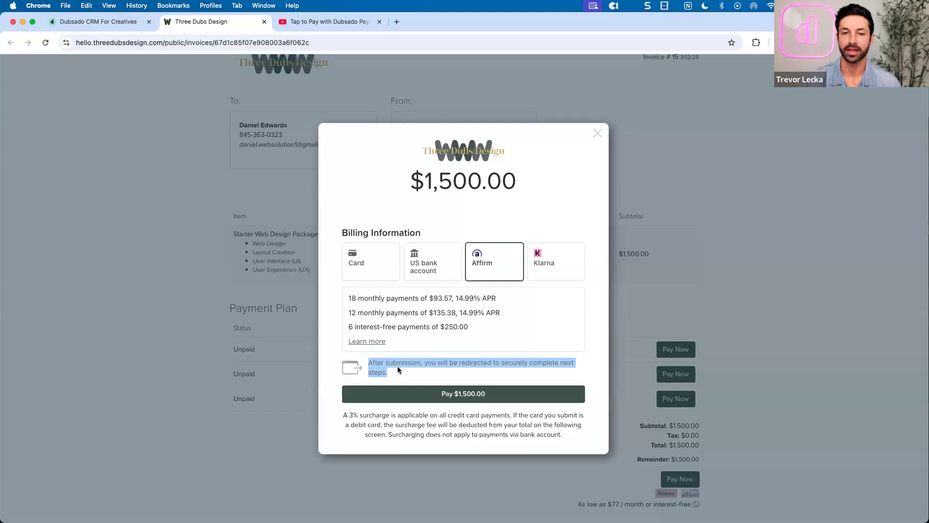
drag(427, 190, 515, 190)
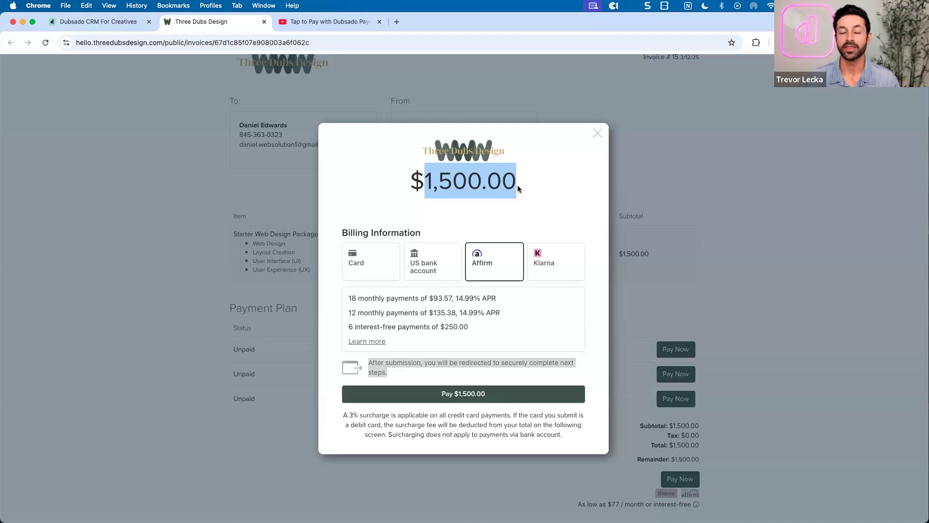
drag(348, 299, 419, 330)
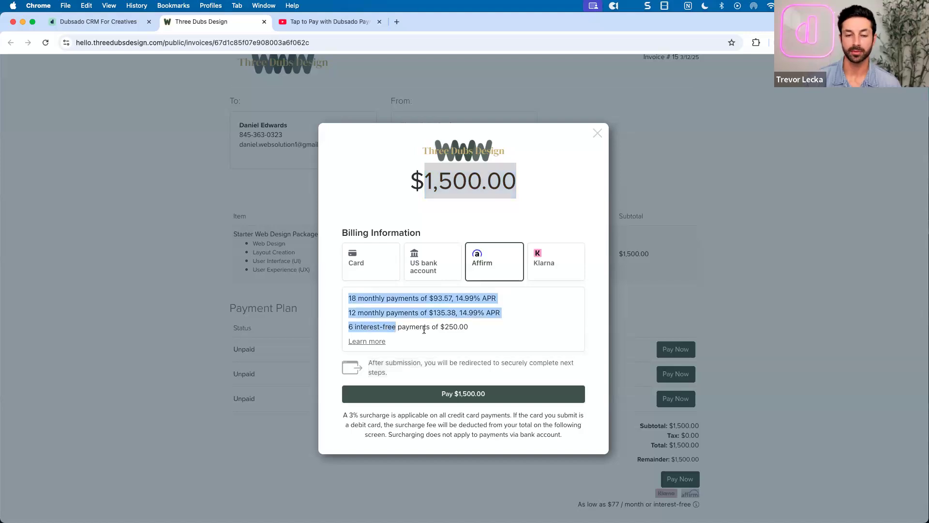
click(472, 325)
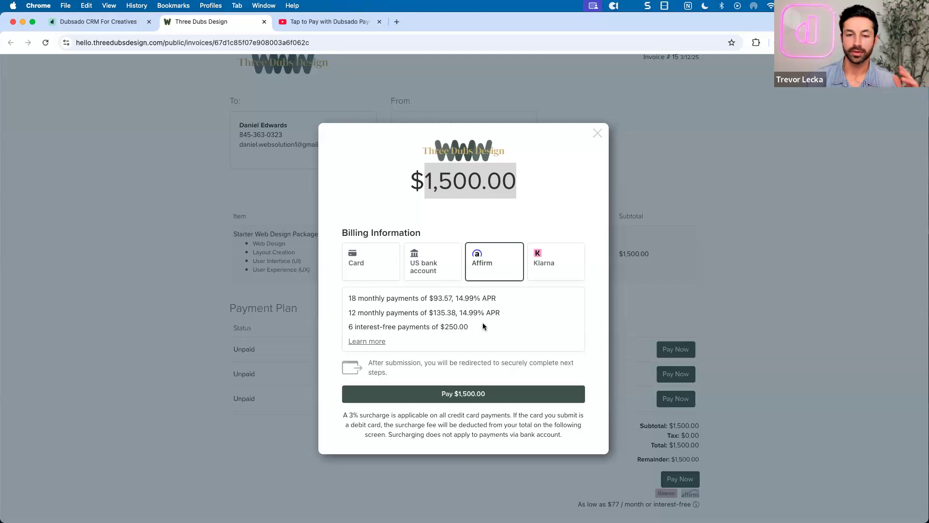
click(548, 271)
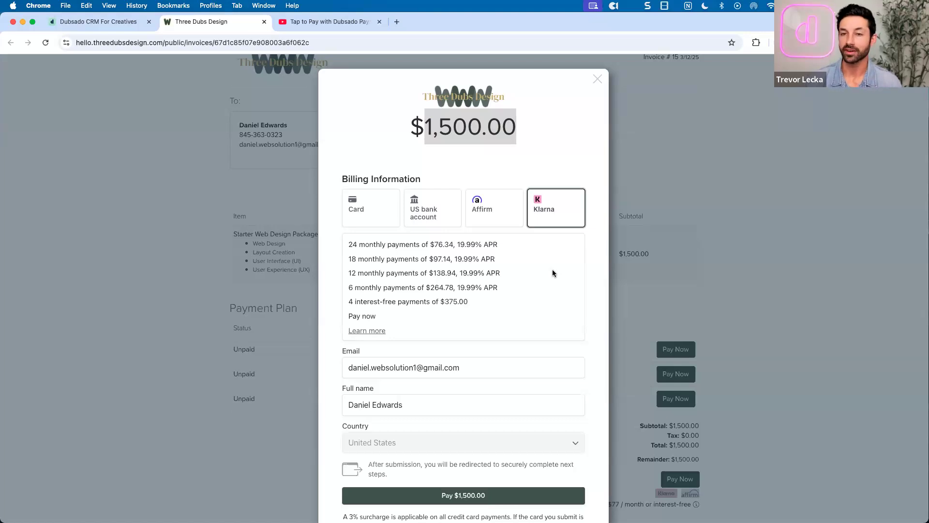
Review Klarna's 4 interest-free $375.00 payments option, then close the payment window
click(554, 163)
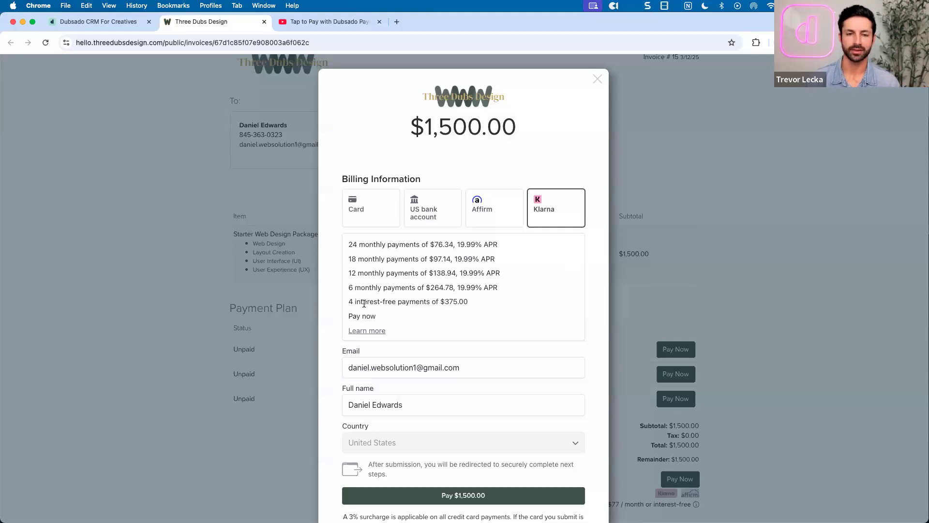
drag(349, 303, 478, 307)
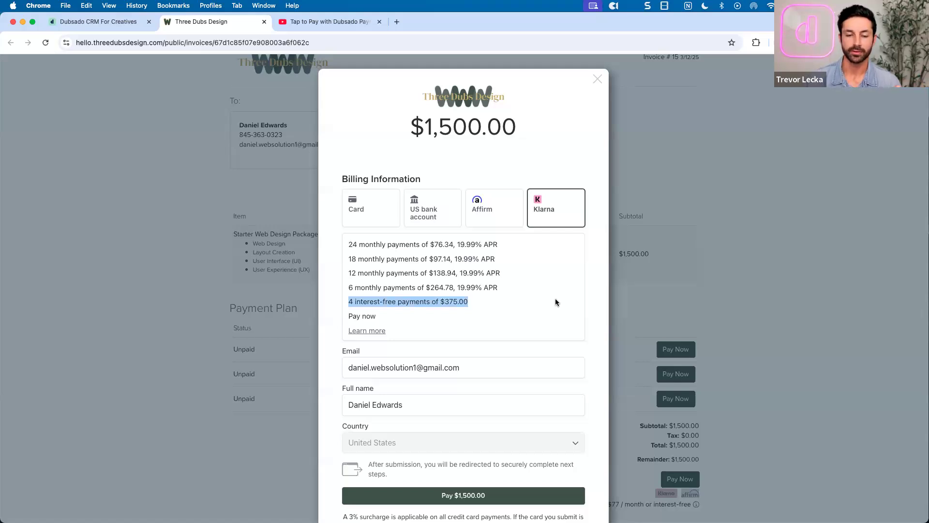
scroll(556, 300, down, 2)
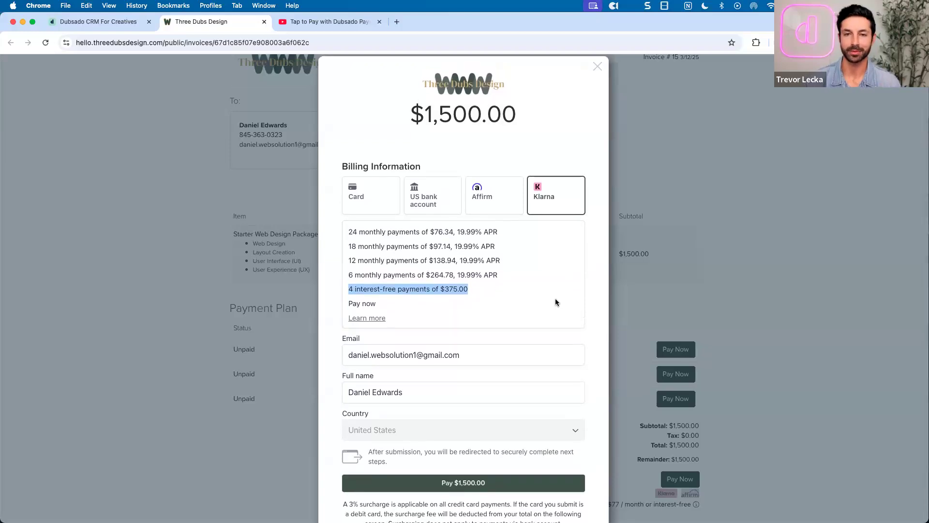
scroll(556, 302, up, 1)
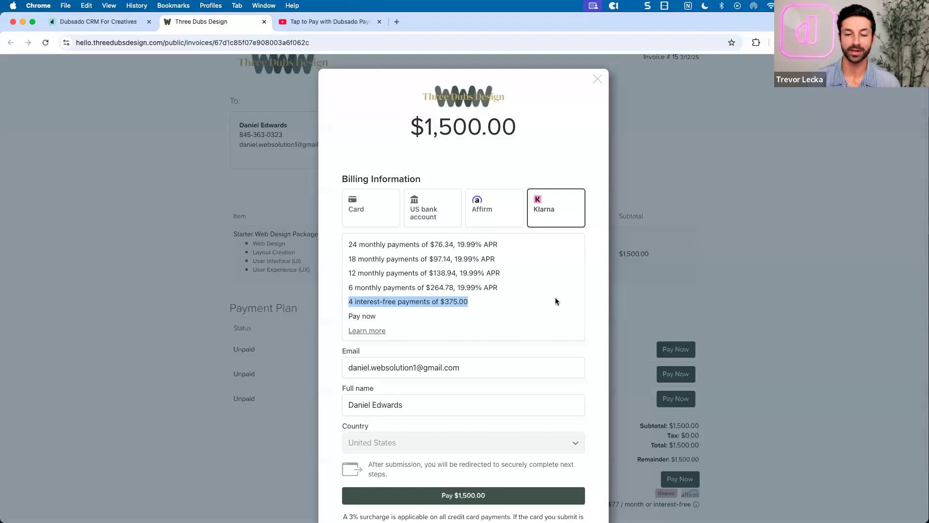
scroll(555, 301, down, 1)
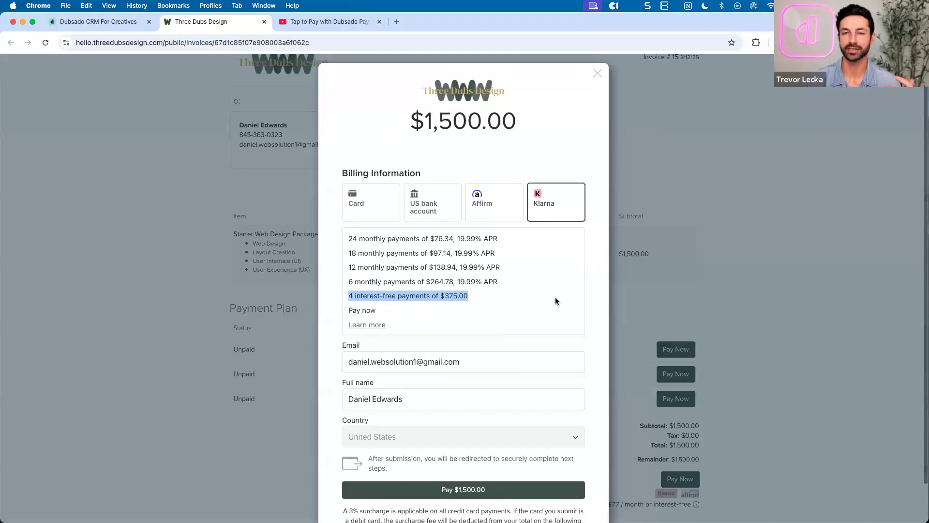
scroll(555, 299, up, 1)
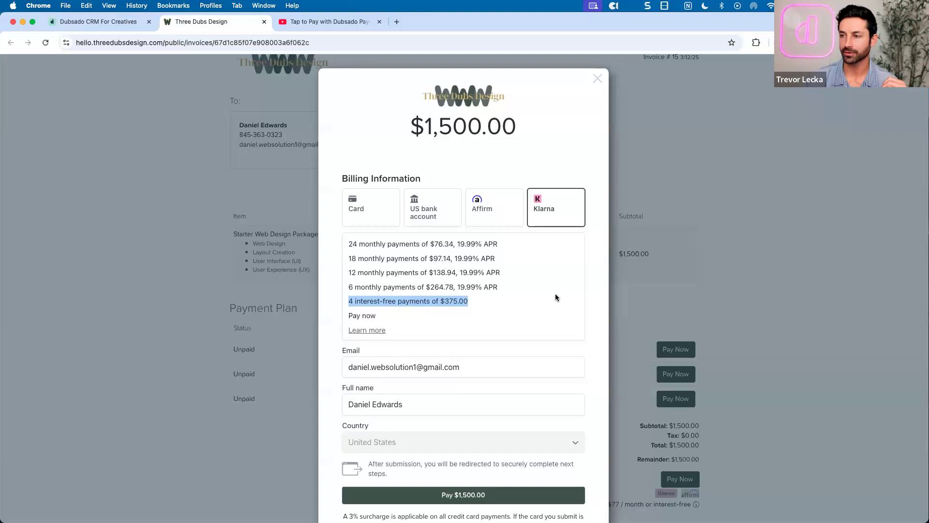
scroll(557, 297, down, 3)
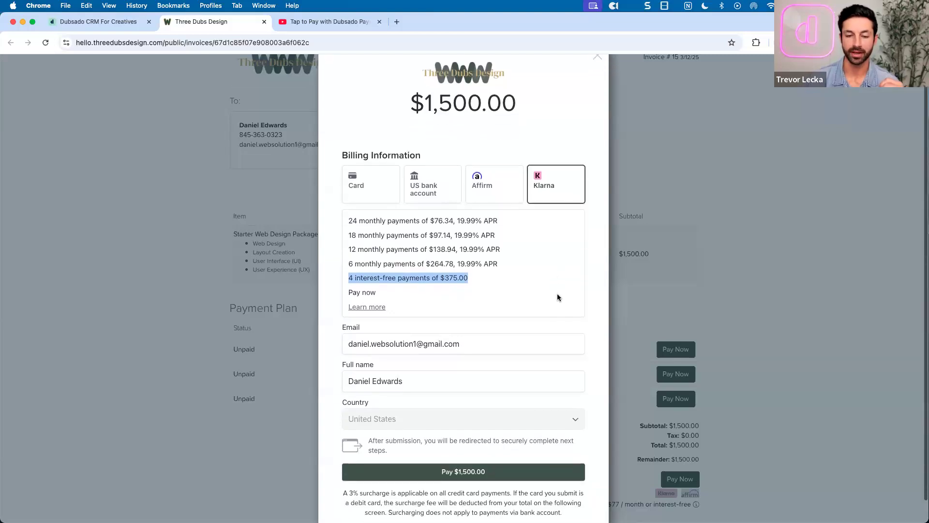
scroll(556, 293, up, 3)
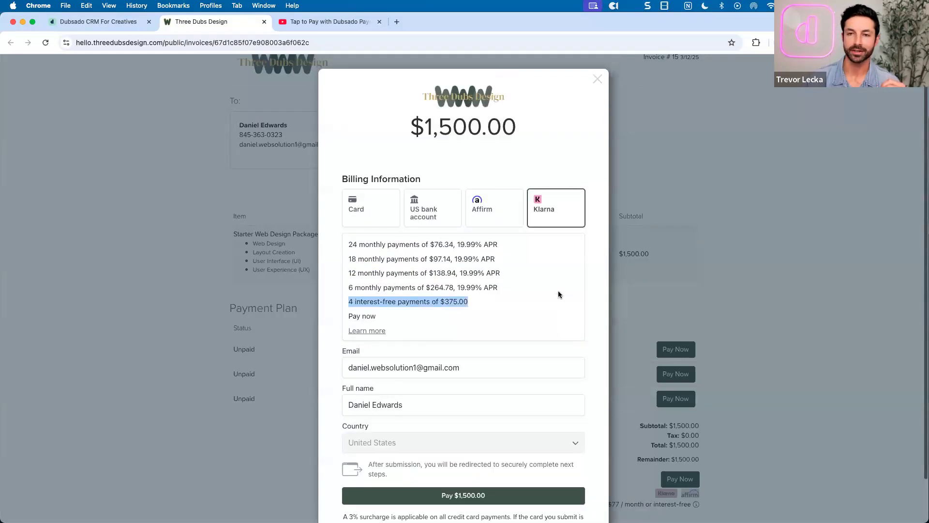
click(598, 78)
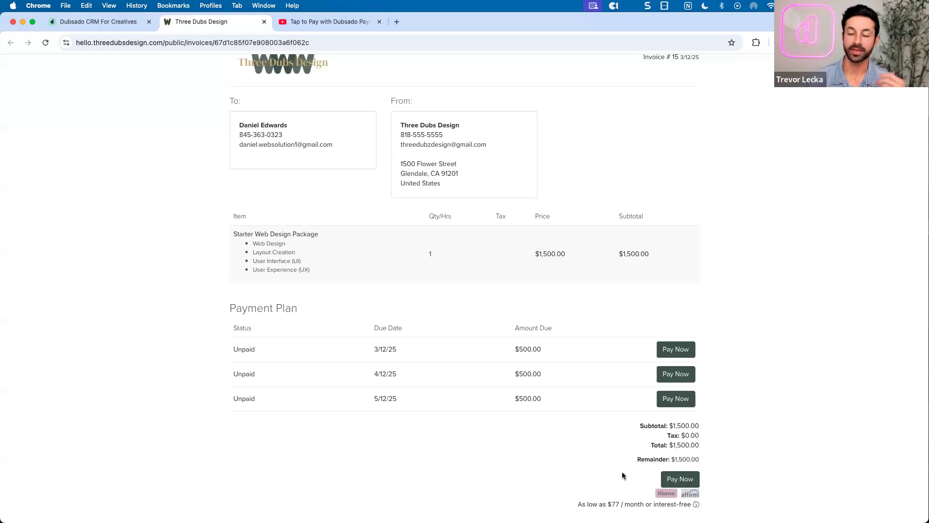
click(692, 482)
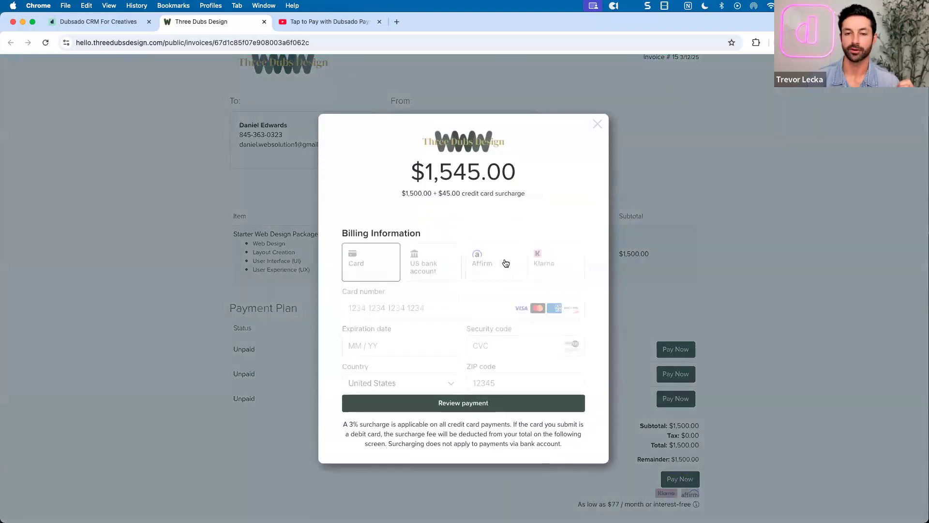
click(597, 120)
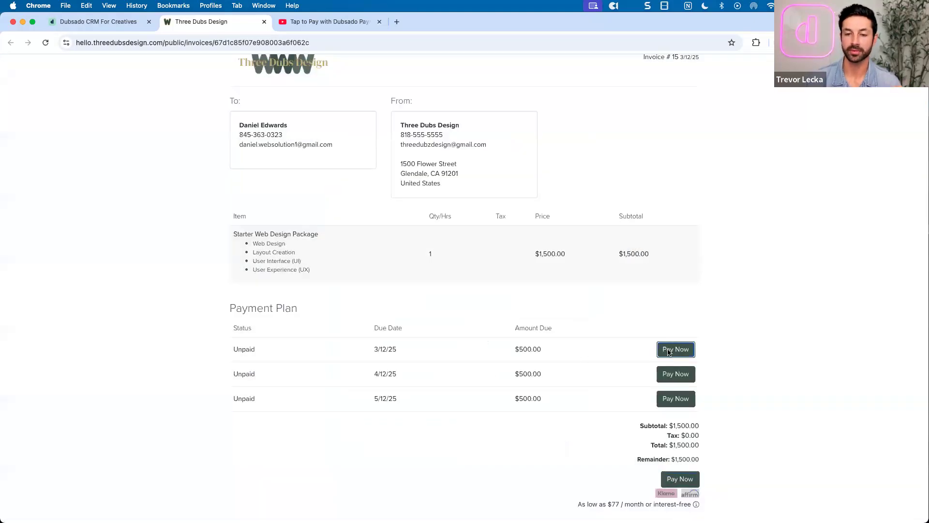
click(668, 351)
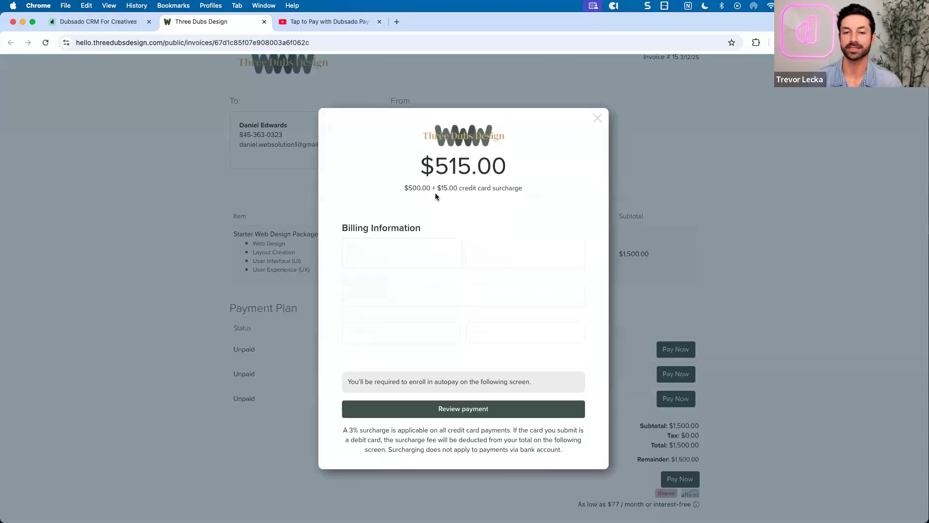
double_click(516, 163)
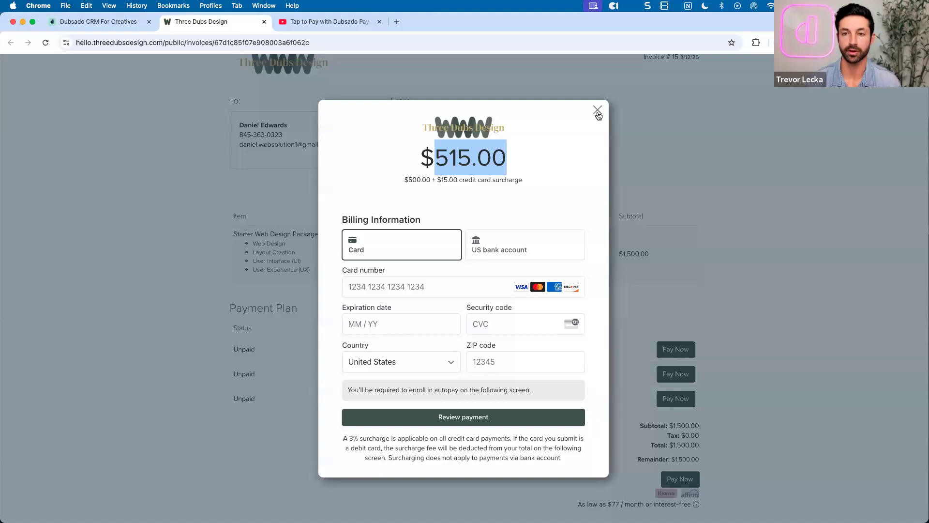
click(598, 115)
scroll(629, 153, up, 1)
scroll(629, 153, down, 1)
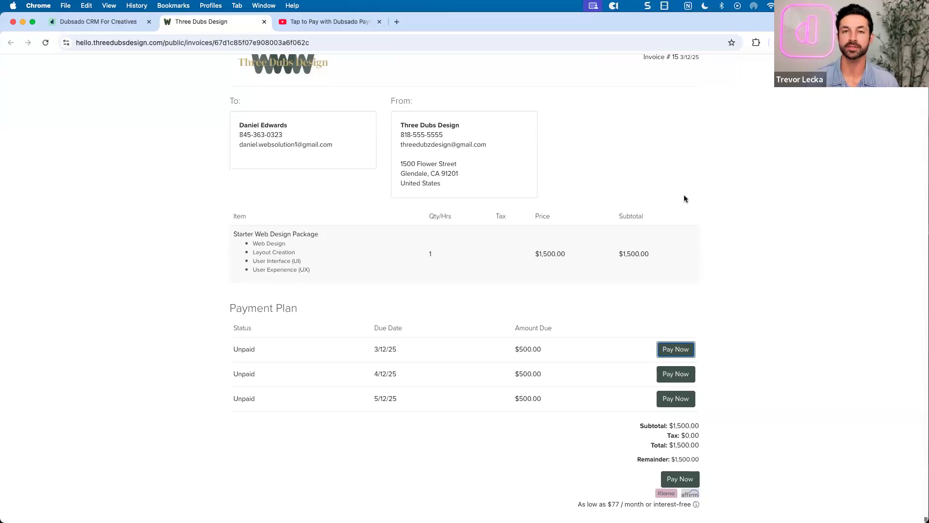
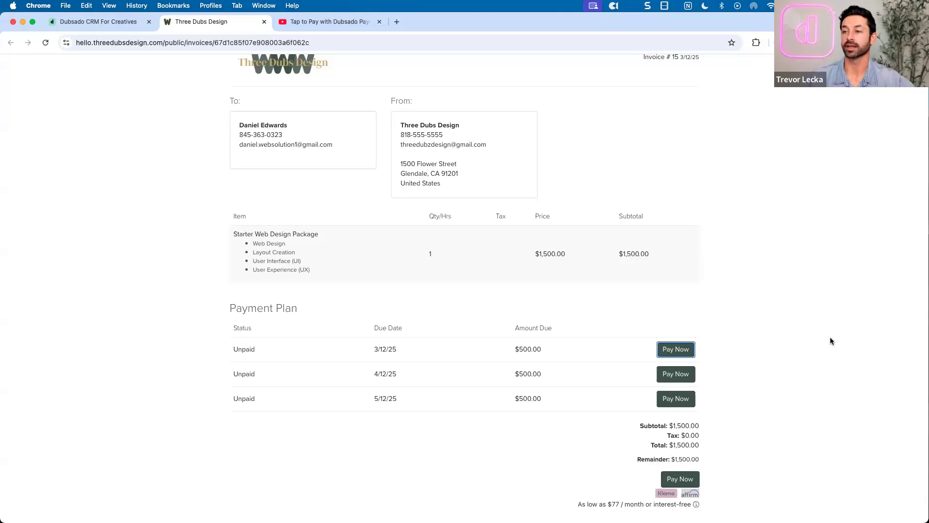
Open the card payment form for the full $1,545.00 balance, close it, and return to the Dubsado CRM project
click(824, 349)
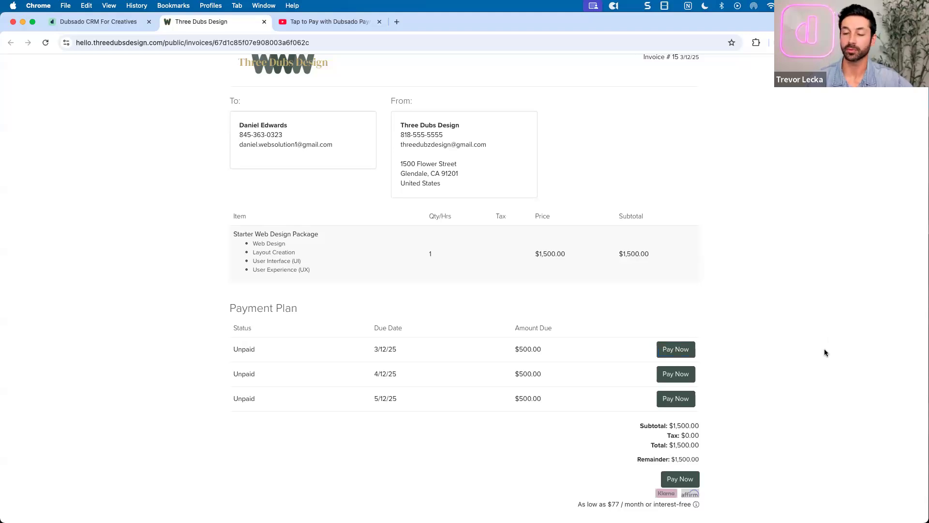
click(680, 479)
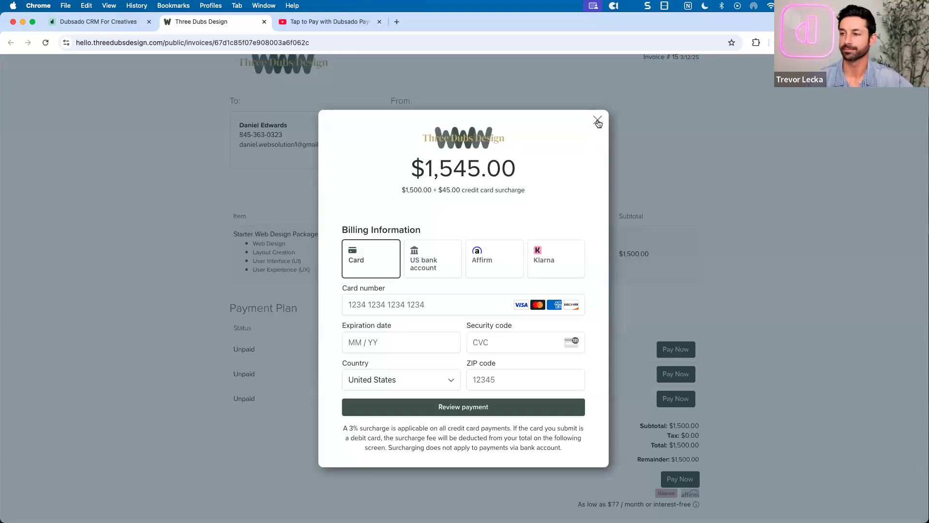
click(598, 121)
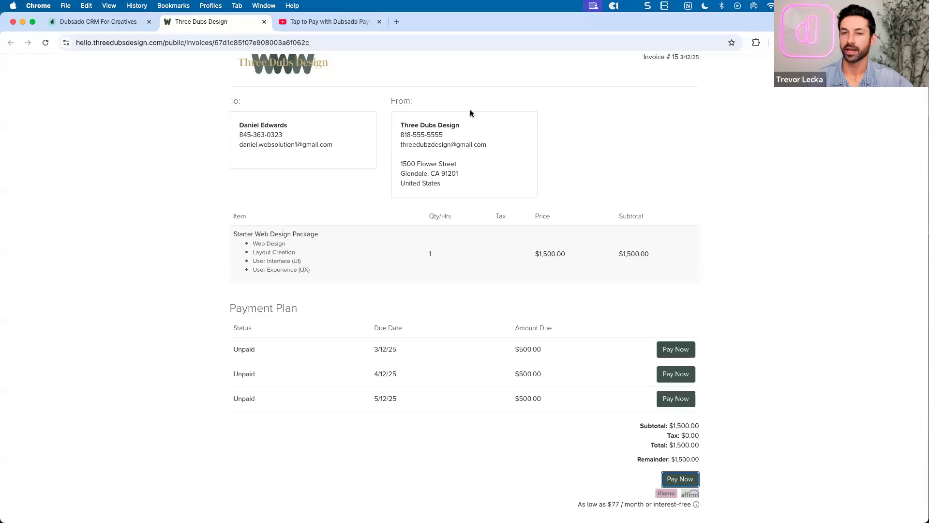
click(96, 23)
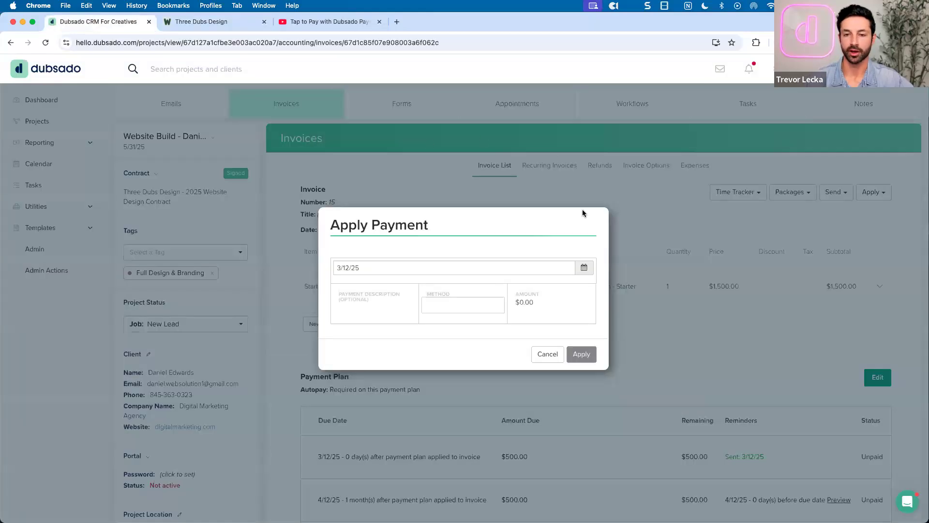
Cancel the unfinished payment entry and open the Payments and invoices settings showing Stripe and surcharging
click(546, 357)
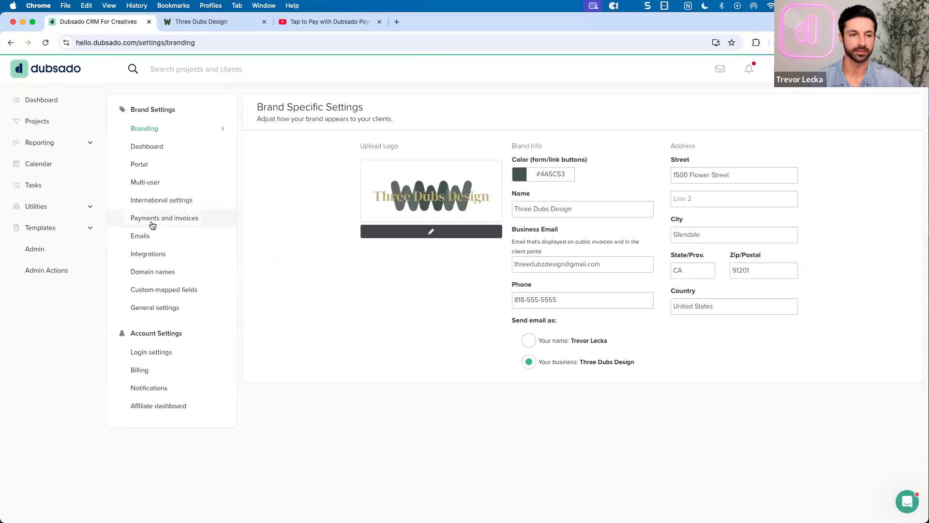
click(152, 219)
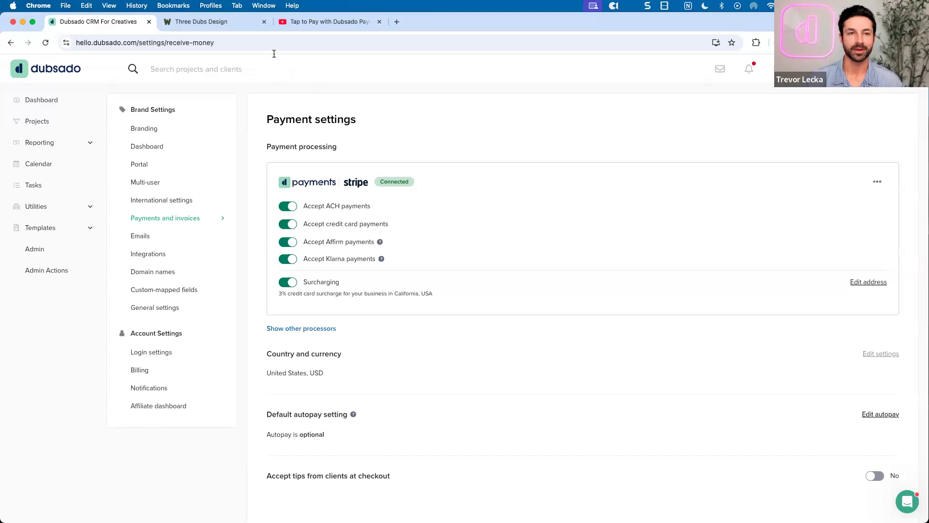
Dismiss the zoom.us prompt and close the Three Dubs Design client invoice tab
click(218, 24)
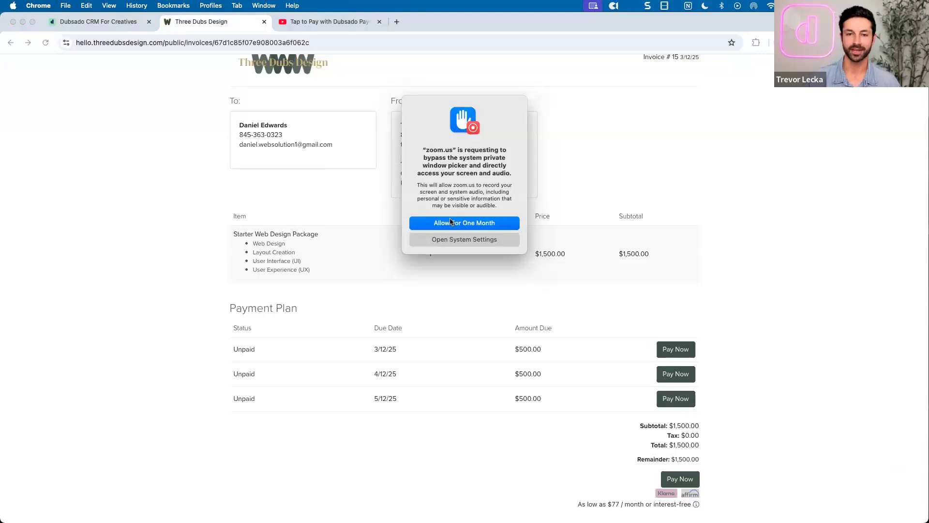
click(450, 225)
scroll(342, 178, up, 2)
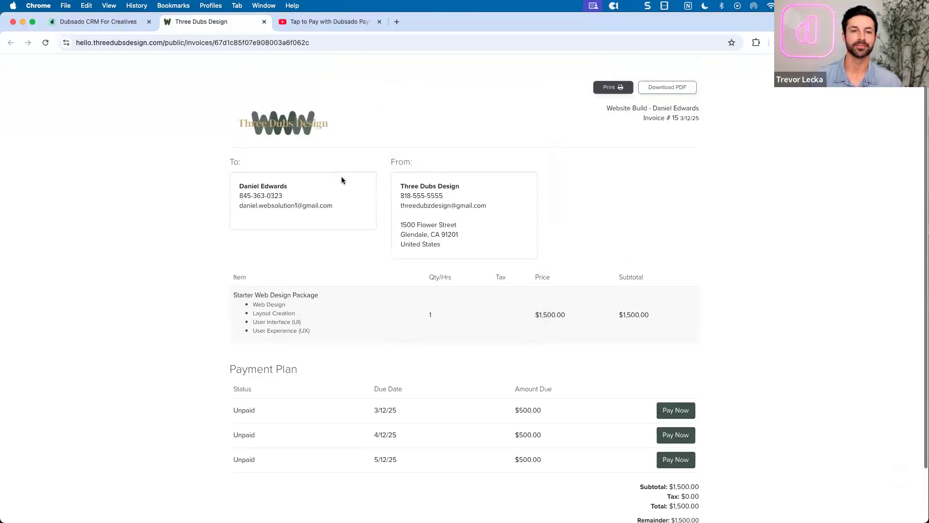
click(263, 22)
Play the 'Tap to Pay with Dubsado Payments' YouTube video in full screen
click(117, 22)
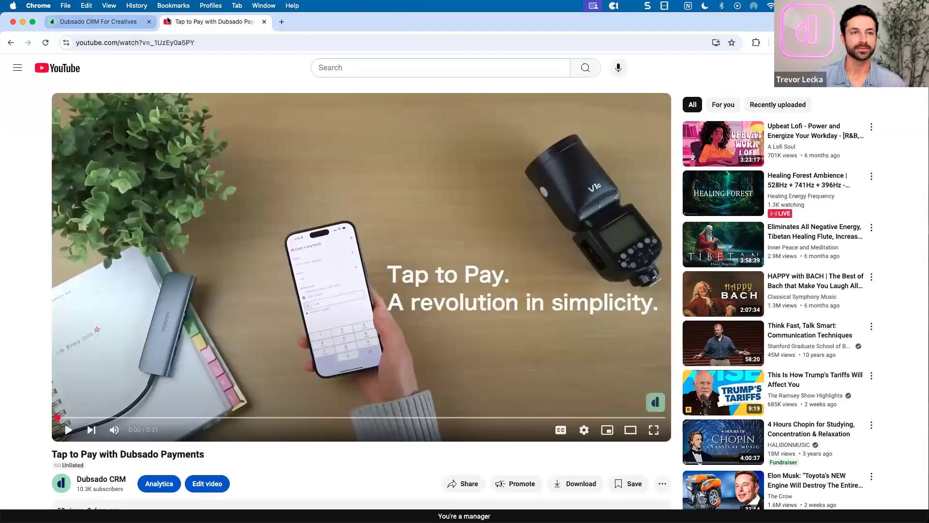
click(186, 22)
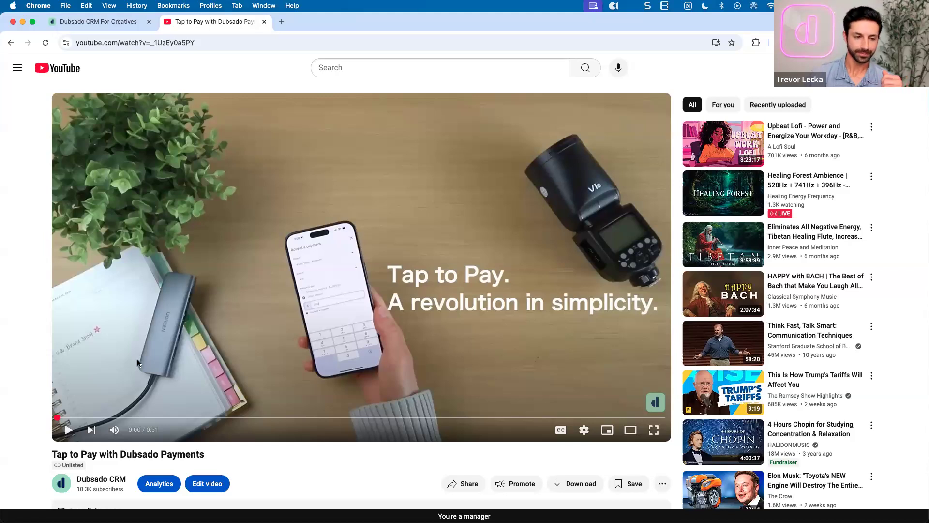
click(66, 430)
click(653, 430)
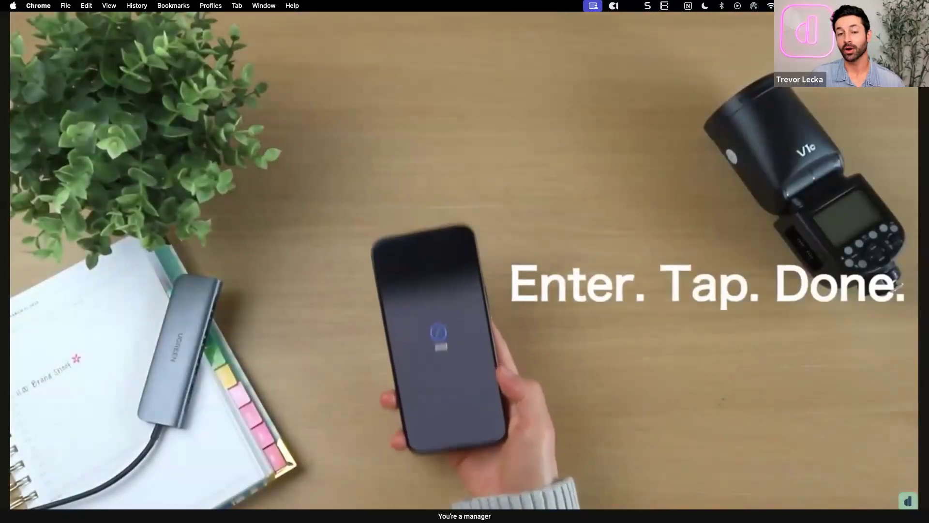
Raise the volume while the promo plays to its 'Download now' closing screen
key(XF86AudioRaiseVolume)
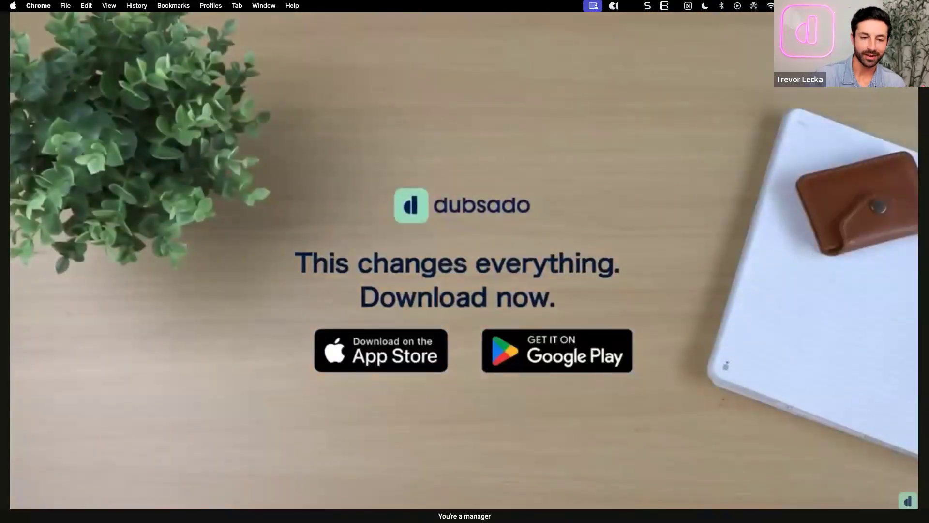
Exit full screen, pause the video near its end, and return to the Dubsado payment settings
key(Escape)
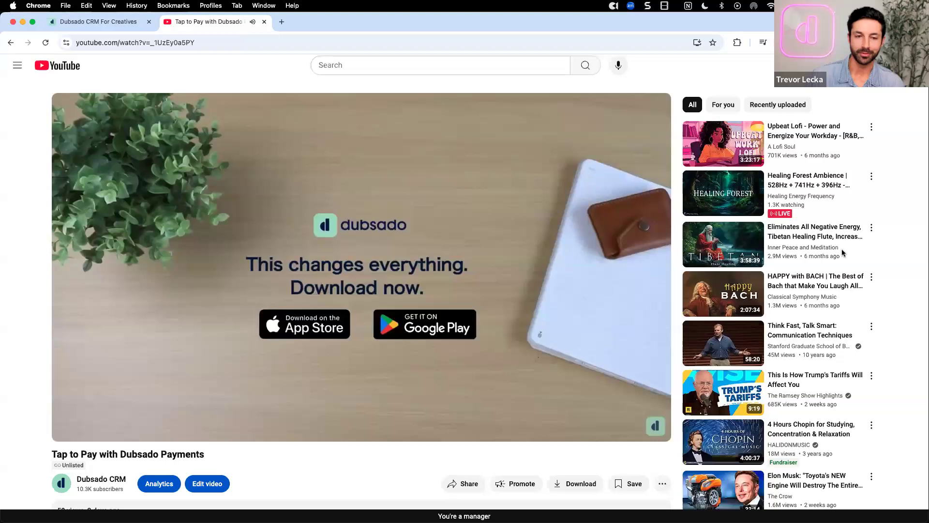
click(413, 239)
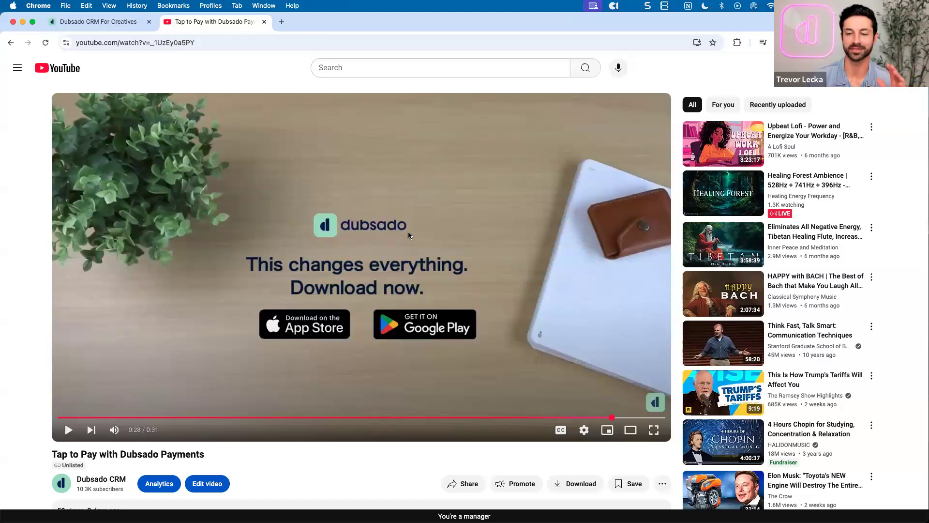
click(105, 25)
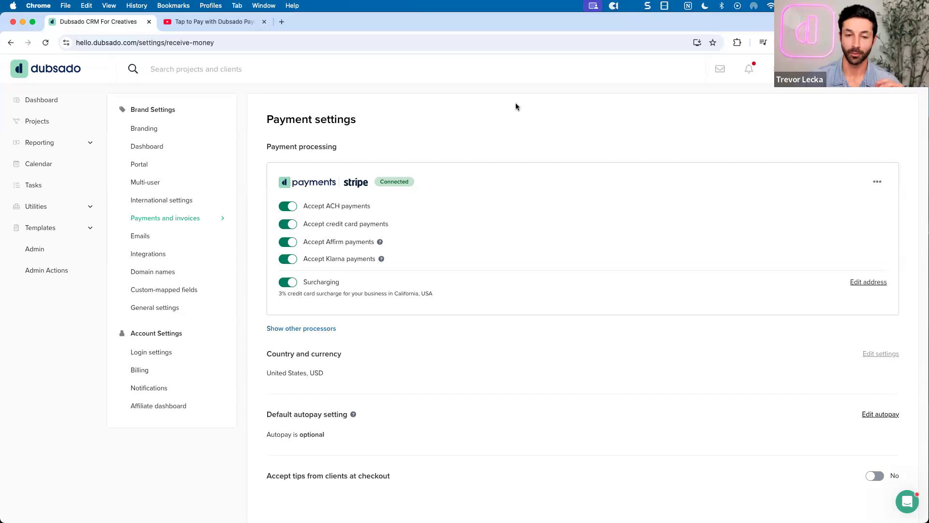
Bring up the iPhone Mirroring window, resume it, and unlock it with the Mac password
key(ctrl+Up)
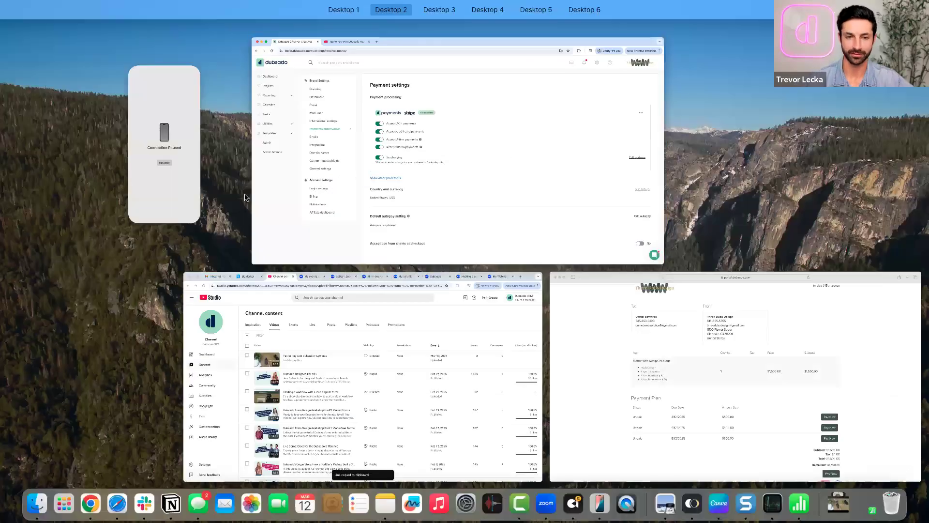
click(183, 162)
click(445, 313)
text(••••••)
key(Return)
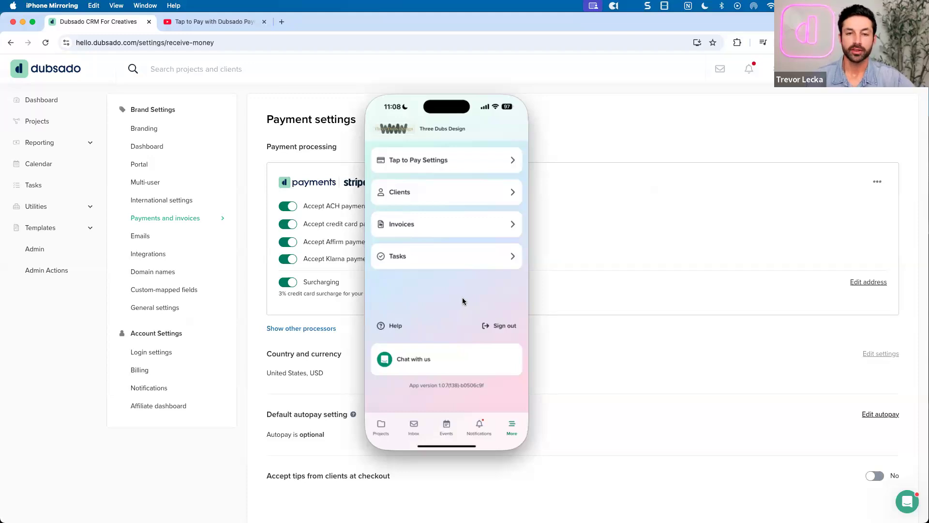
In the mirrored app, go via Projects and More to Tap to Pay Settings, showing Connected
click(380, 427)
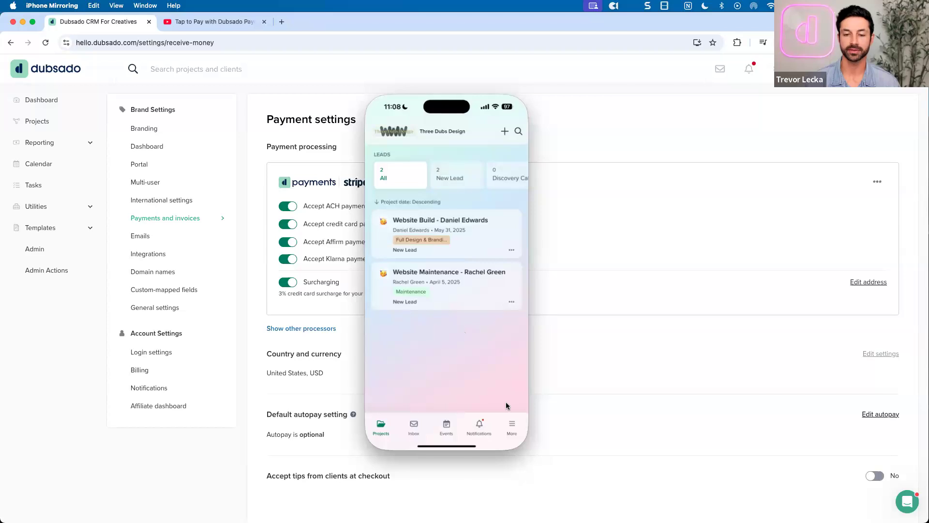
click(511, 425)
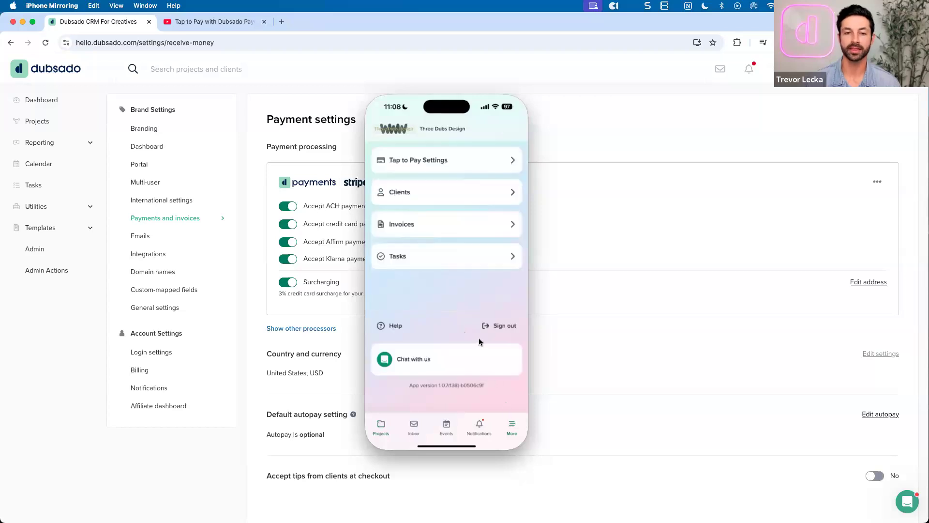
click(424, 164)
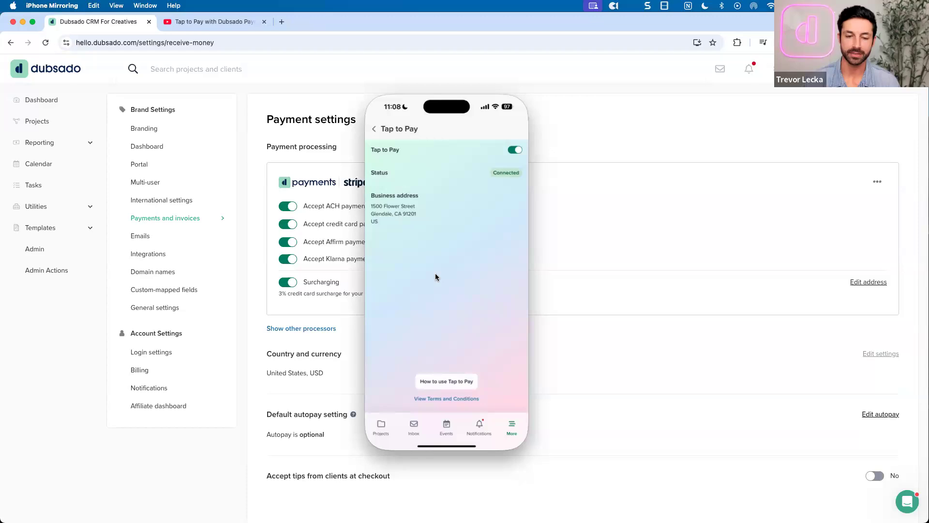
Start a new Tap to Pay on iPhone payment from the projects list
click(381, 424)
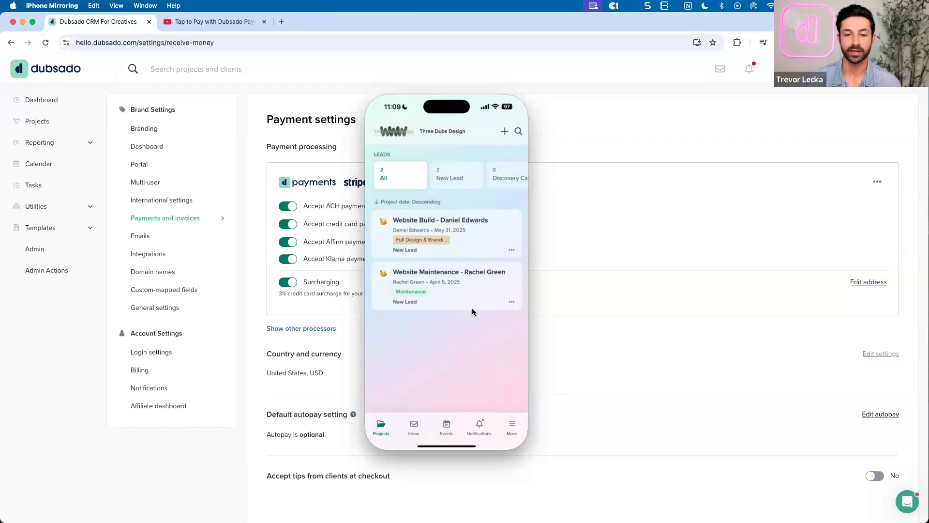
click(505, 132)
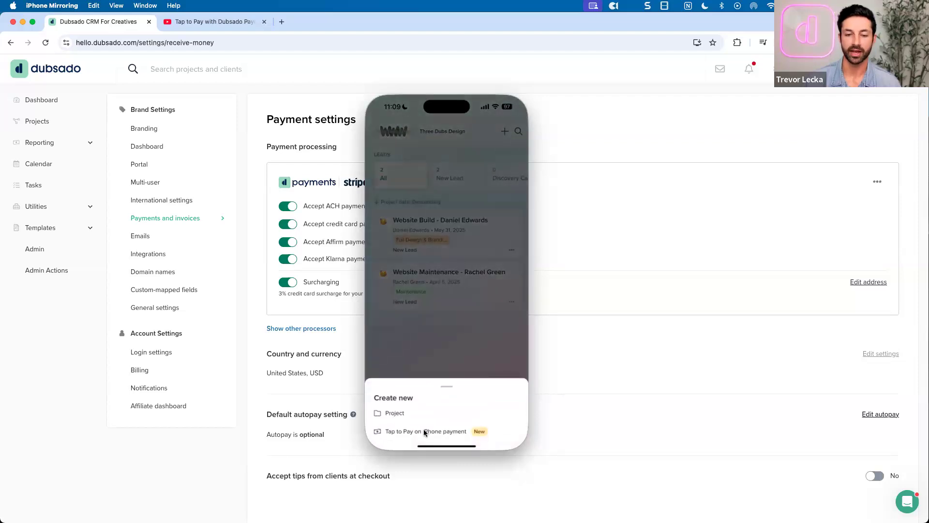
click(424, 431)
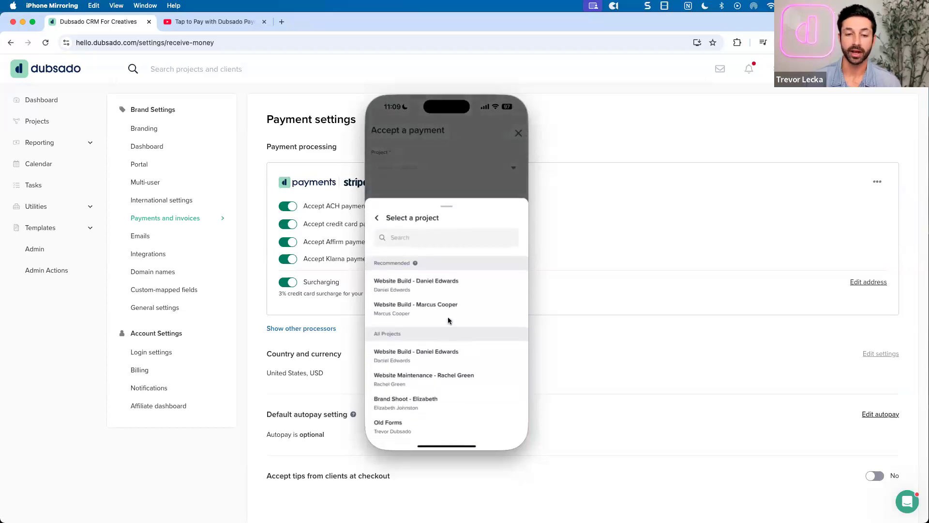
Apply the payment to the Website Build project's invoice #7 for $500.00 and continue to payment options
click(423, 306)
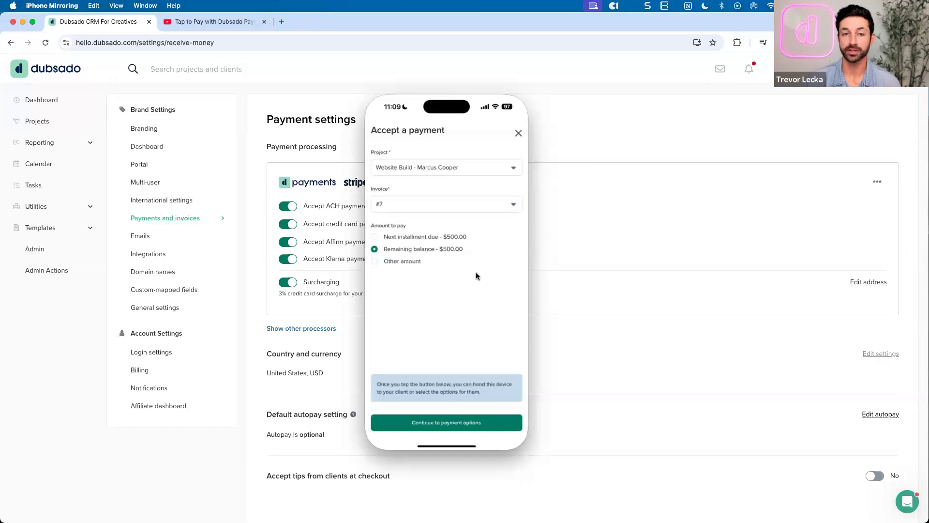
click(455, 165)
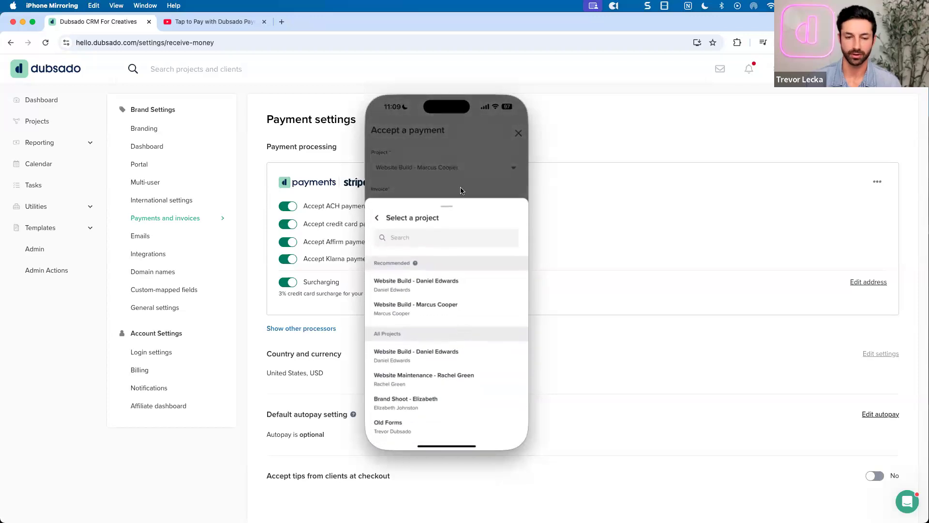
click(446, 195)
click(445, 199)
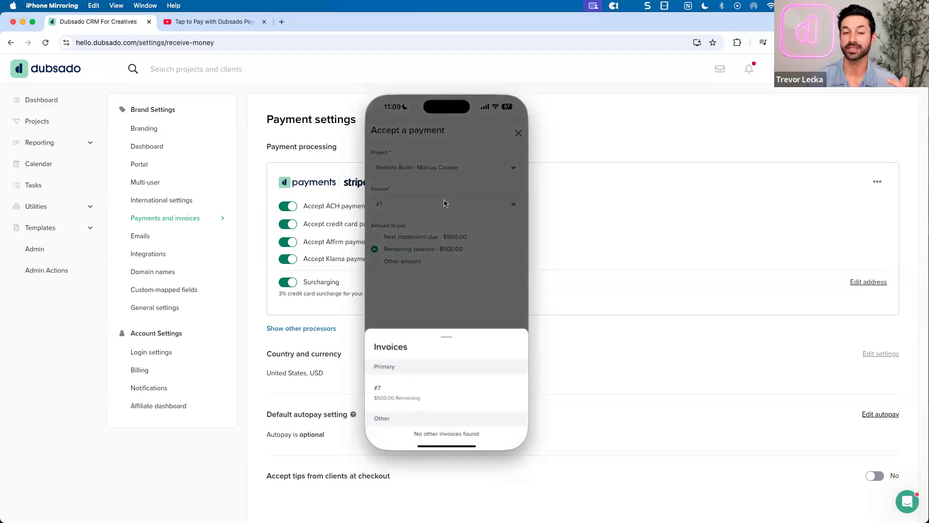
click(454, 297)
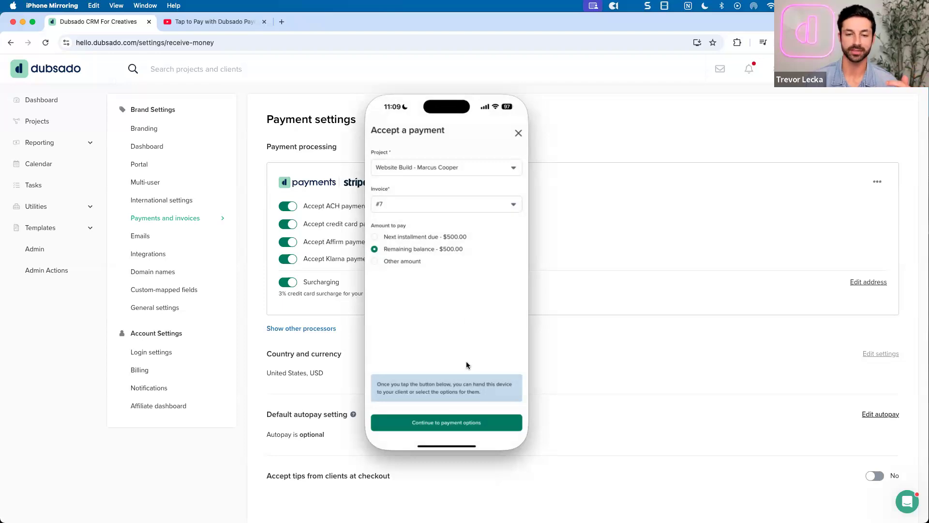
click(455, 427)
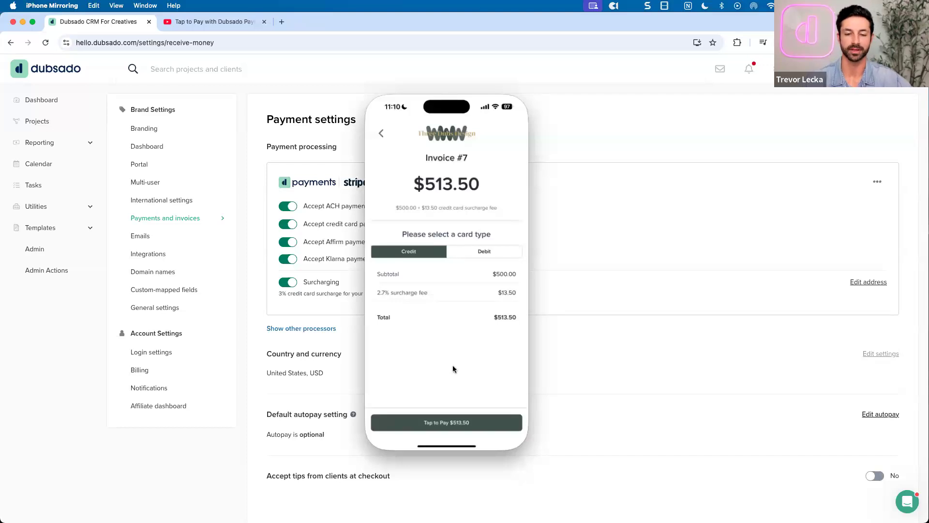
Try charging $513.50 via Tap to Pay, dismiss the unavailable alert, and return to Accept a payment
click(434, 420)
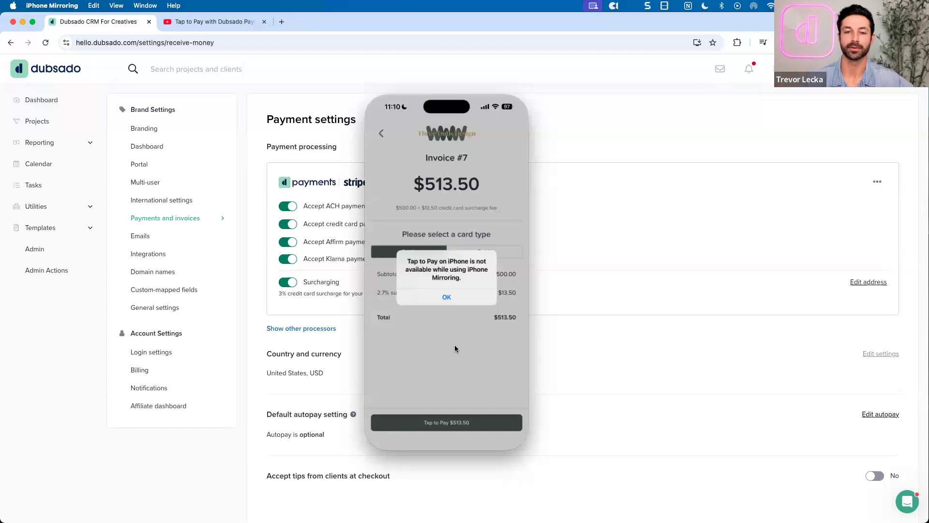
click(448, 295)
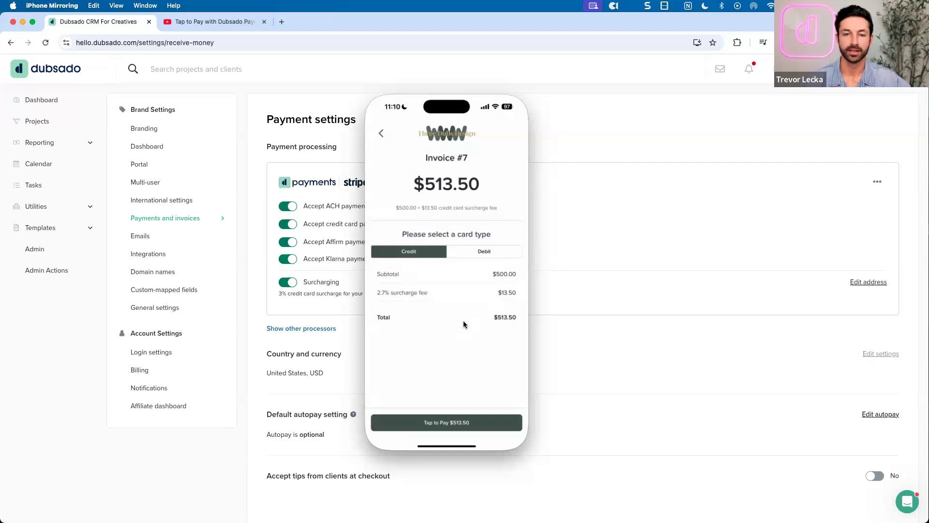
click(380, 134)
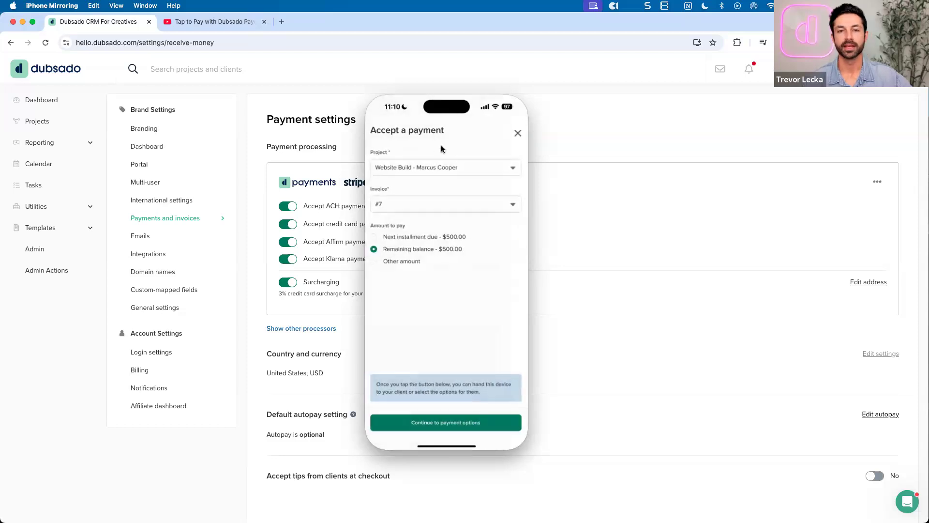
Close the payment form and open invoice #7 from the Website Build project's Invoices tab under All jobs
click(516, 130)
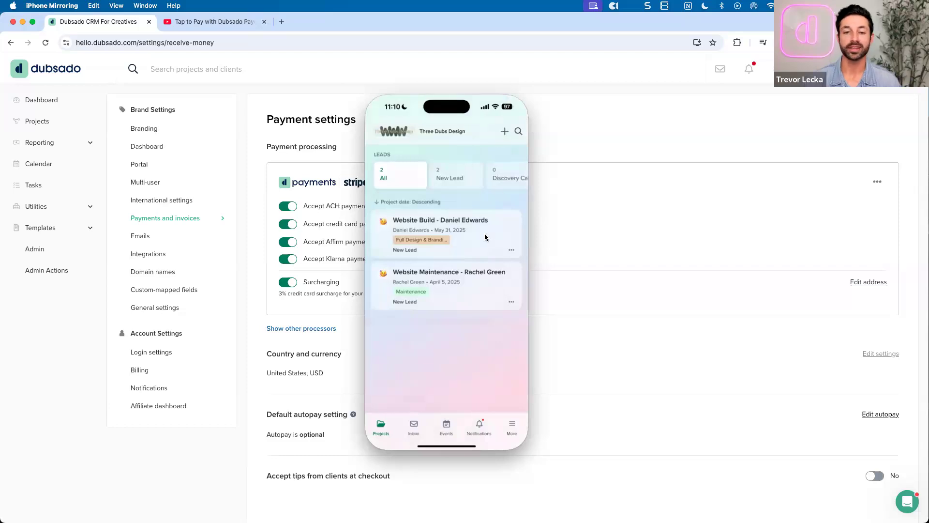
scroll(439, 167, right, 5)
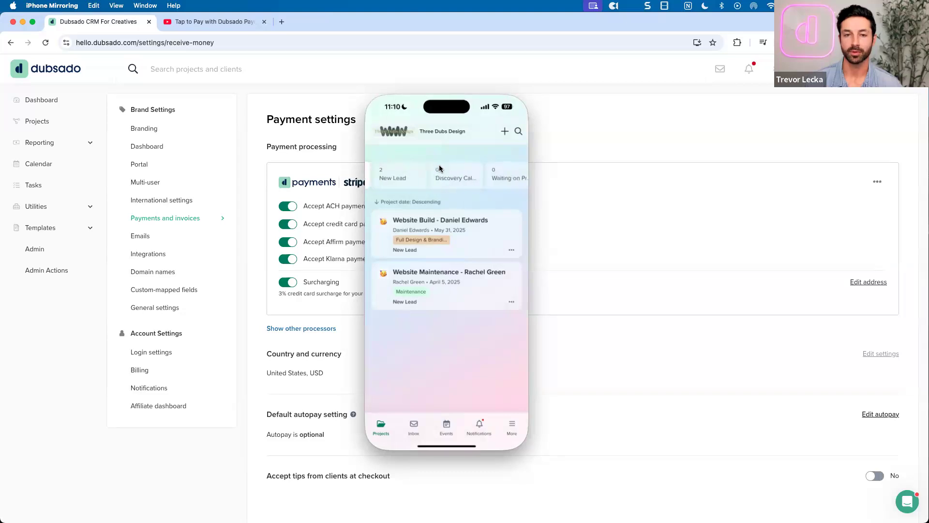
scroll(439, 164, right, 5)
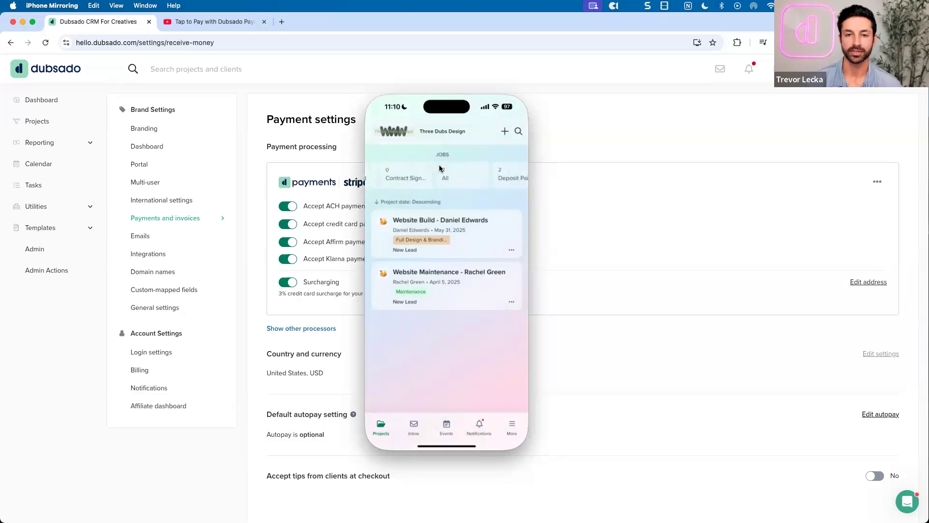
click(425, 173)
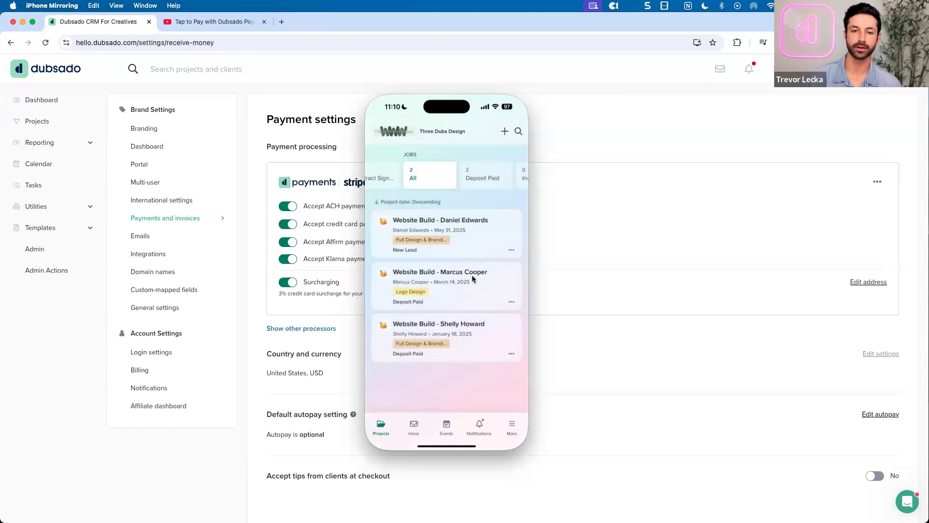
click(468, 281)
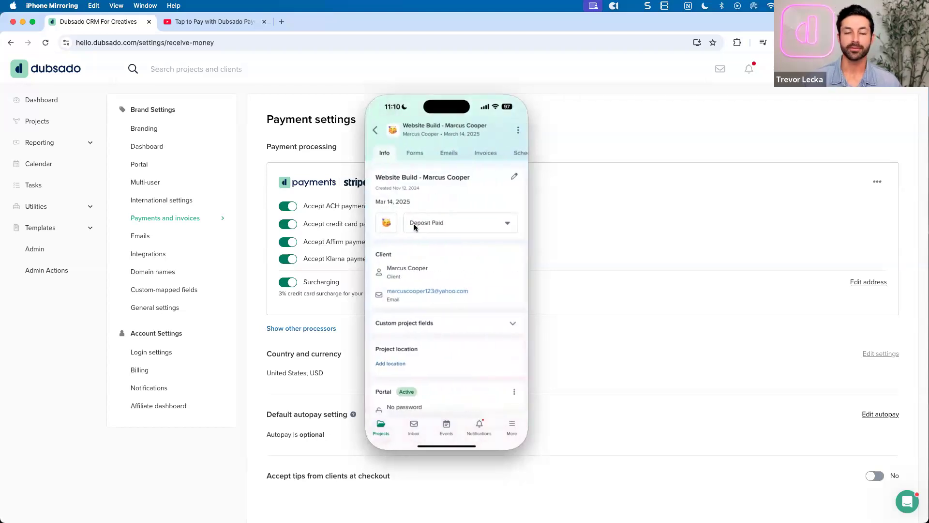
click(485, 152)
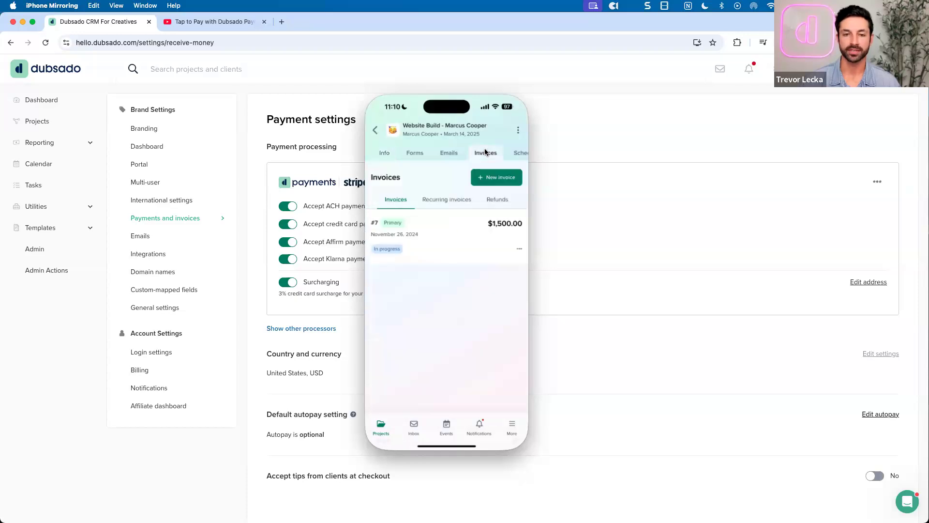
click(445, 226)
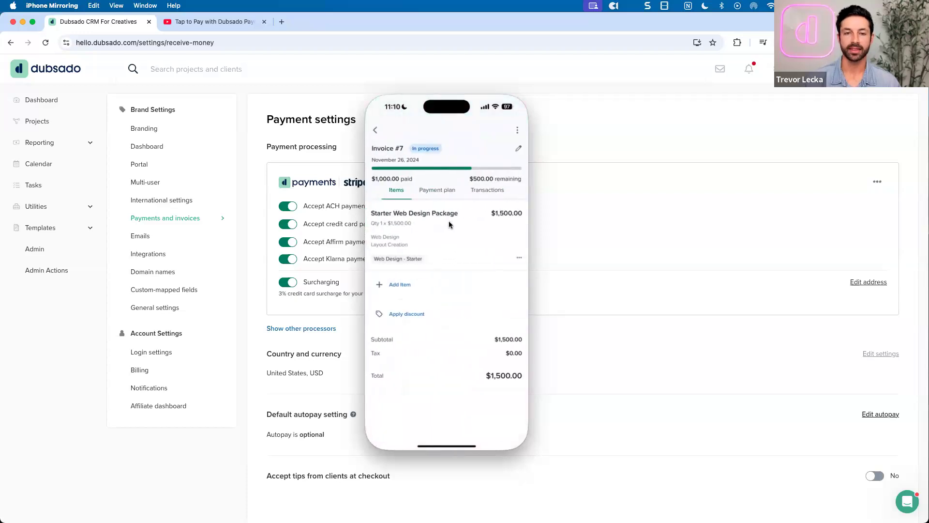
Start a Tap to Pay on iPhone payment for invoice #7, then cancel back to the invoices list
click(517, 131)
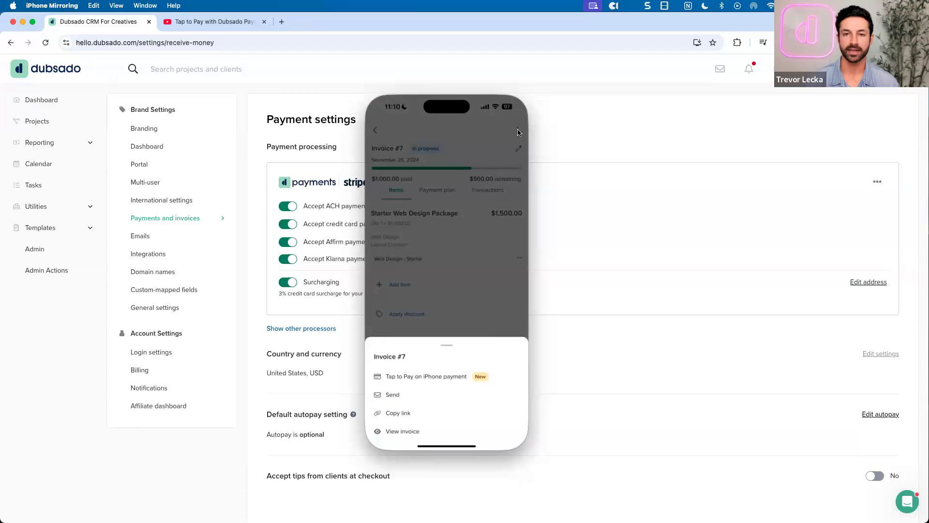
click(426, 376)
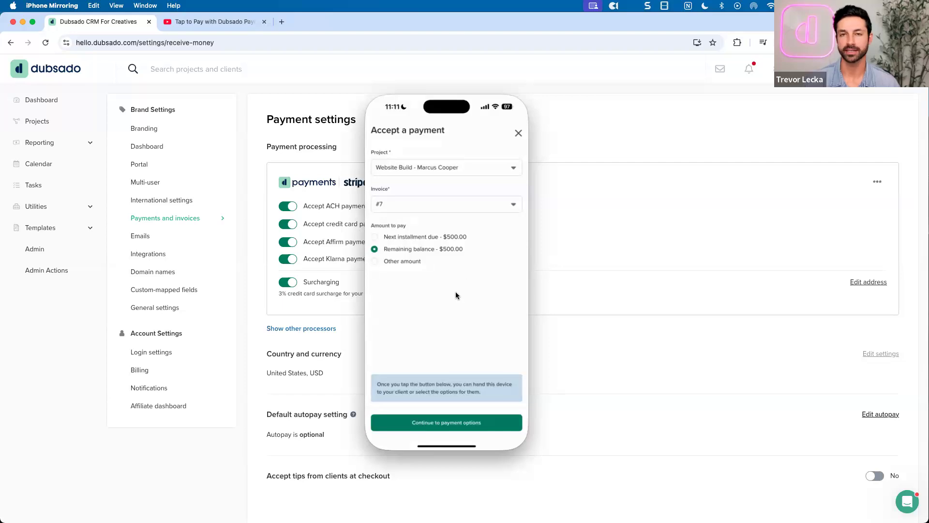
click(518, 133)
click(375, 130)
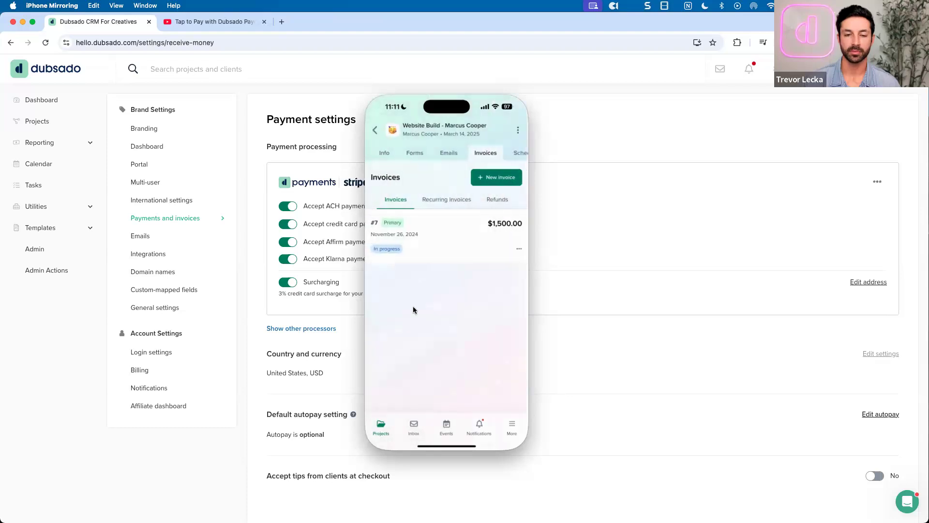
Check the More section and the all-invoices list, then return to the three Website Build jobs
click(379, 423)
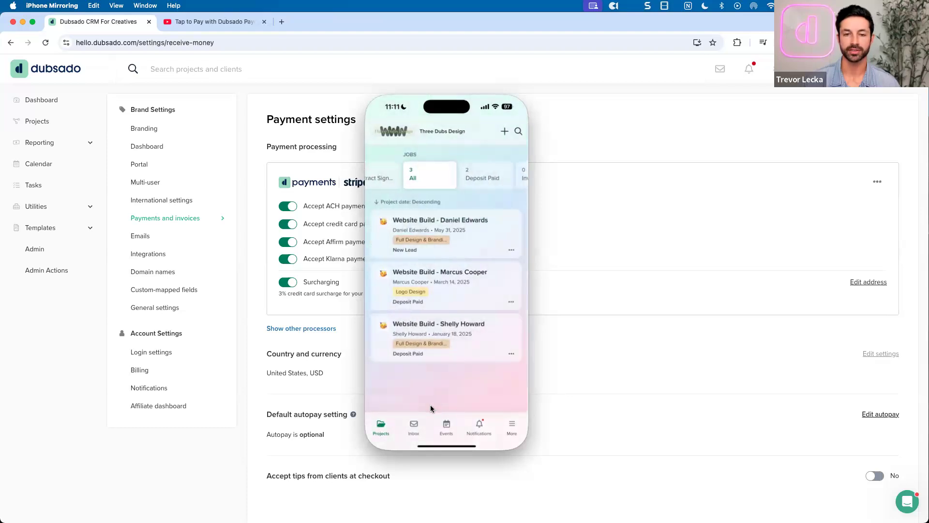
click(510, 424)
click(509, 423)
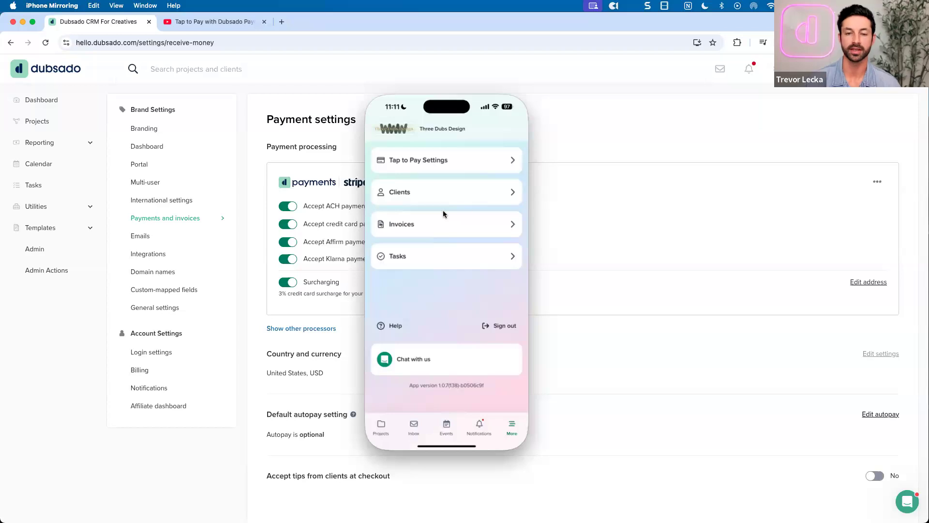
click(430, 223)
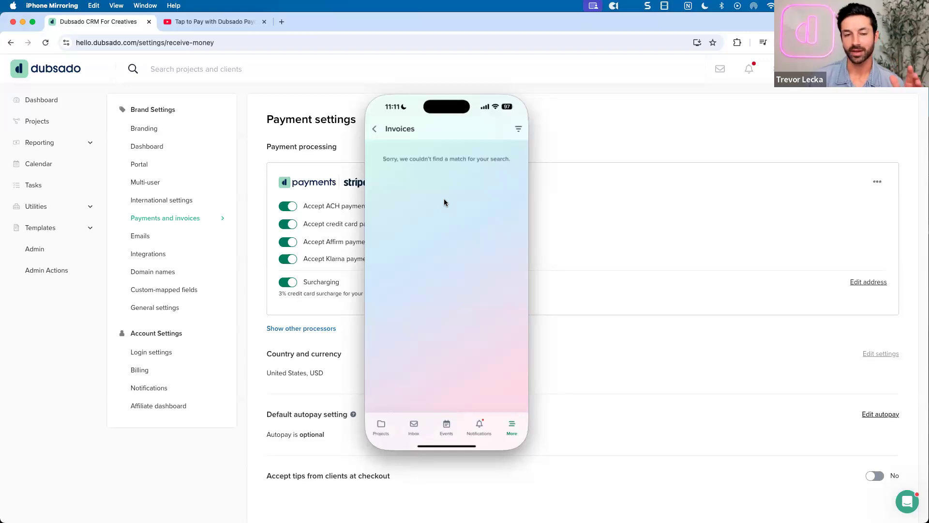
click(375, 129)
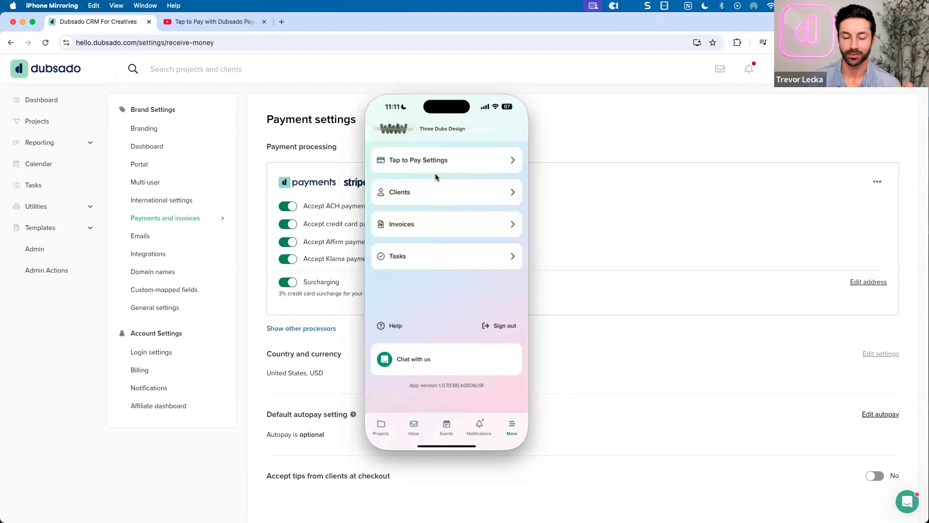
click(381, 426)
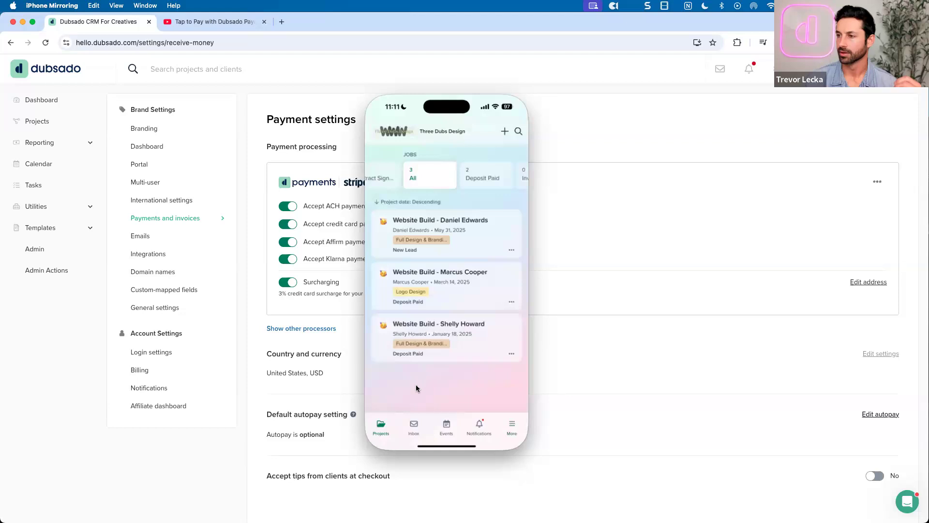